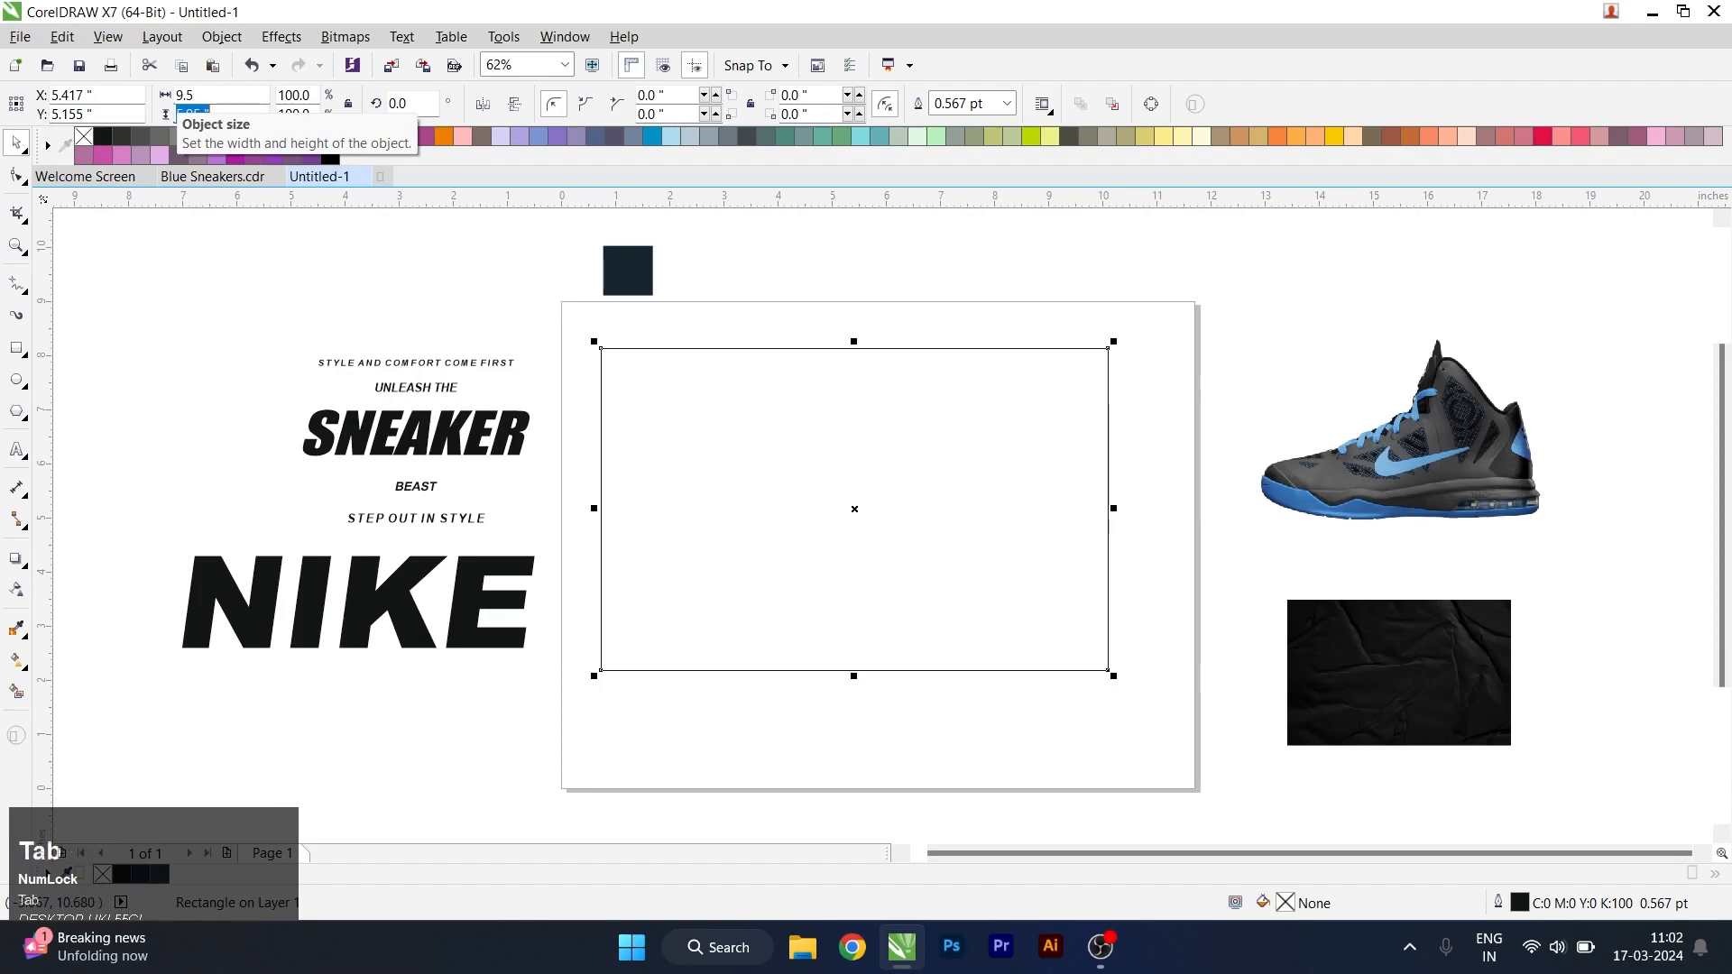
# - Resize the rectangle to 9.5 inches wide and about 5.5 inches high, and centre it on the page
pyautogui.press('Return')
pyautogui.press('space')
pyautogui.press('p')
# - Fill the rectangle with the small square's dark colour #17252E and remove its outline
pyautogui.click(628, 270)
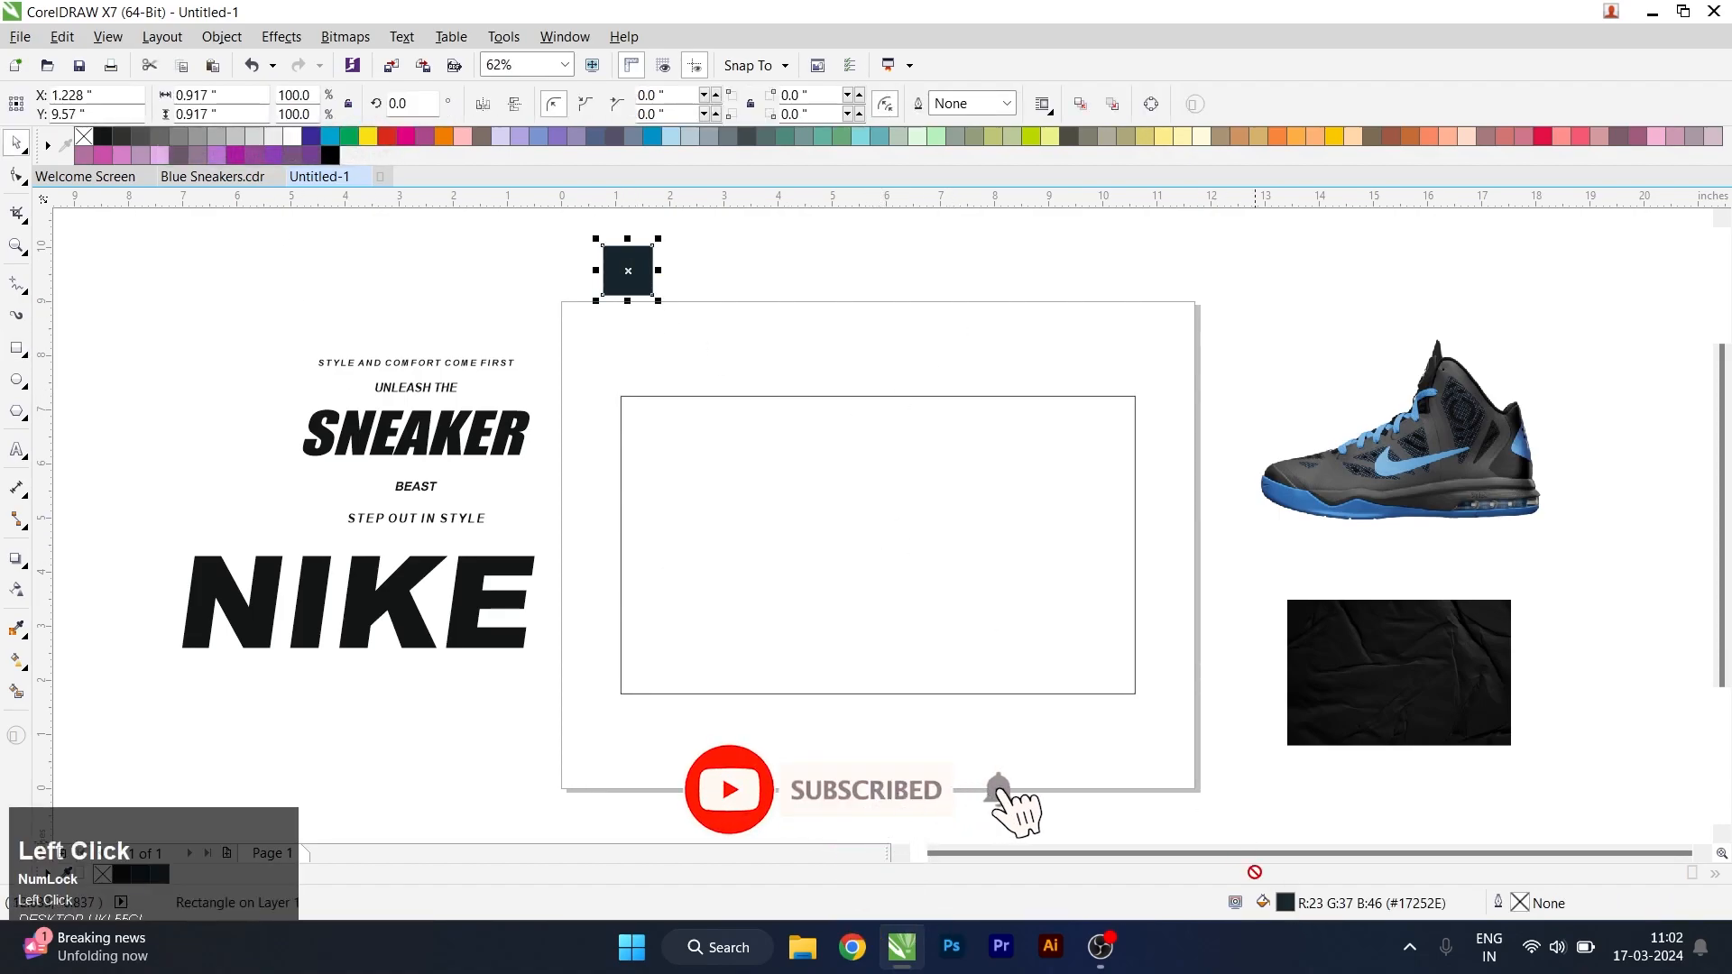
pyautogui.moveTo(1284, 903); pyautogui.dragTo(1032, 599)
pyautogui.click(920, 653)
pyautogui.rightClick(83, 136)
pyautogui.click(917, 501)
# - Move the large NIKE text onto the dark rectangle and bring it to the front
pyautogui.click(386, 720)
pyautogui.click(364, 620)
pyautogui.moveTo(364, 603); pyautogui.dragTo(873, 511)
pyautogui.hotkey('shift', 'pageup')
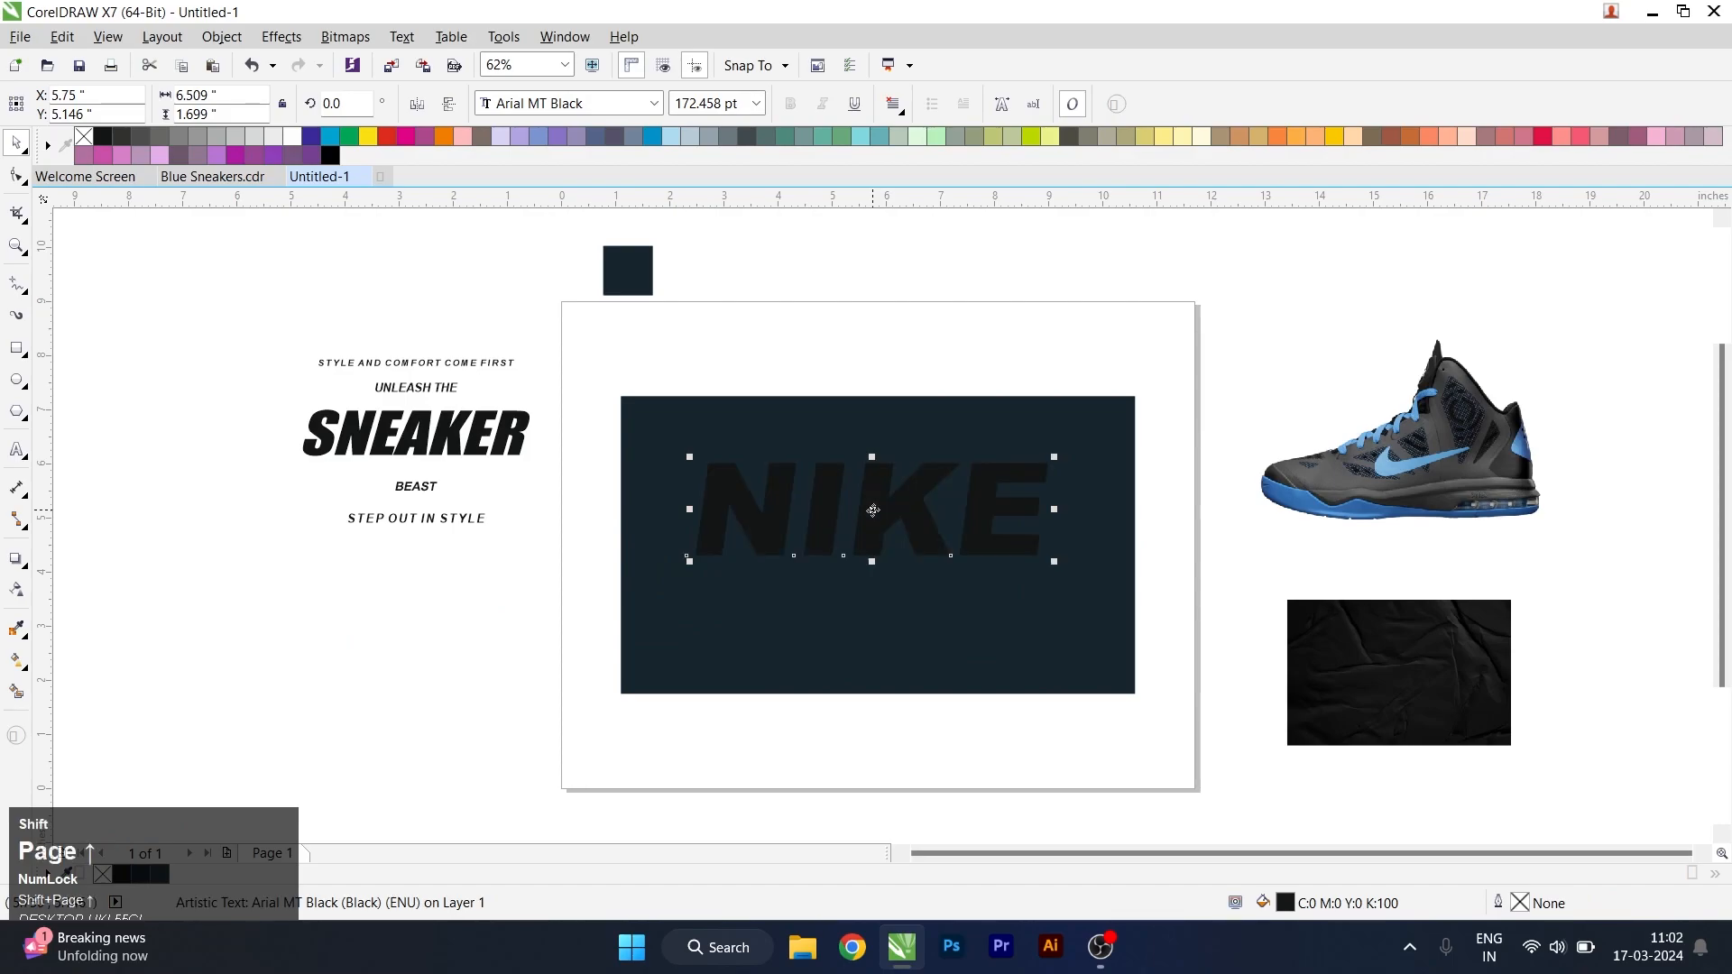
# - Remove the NIKE text's fill and give it an outline in the dark blue #1D3340
pyautogui.rightClick(292, 137)
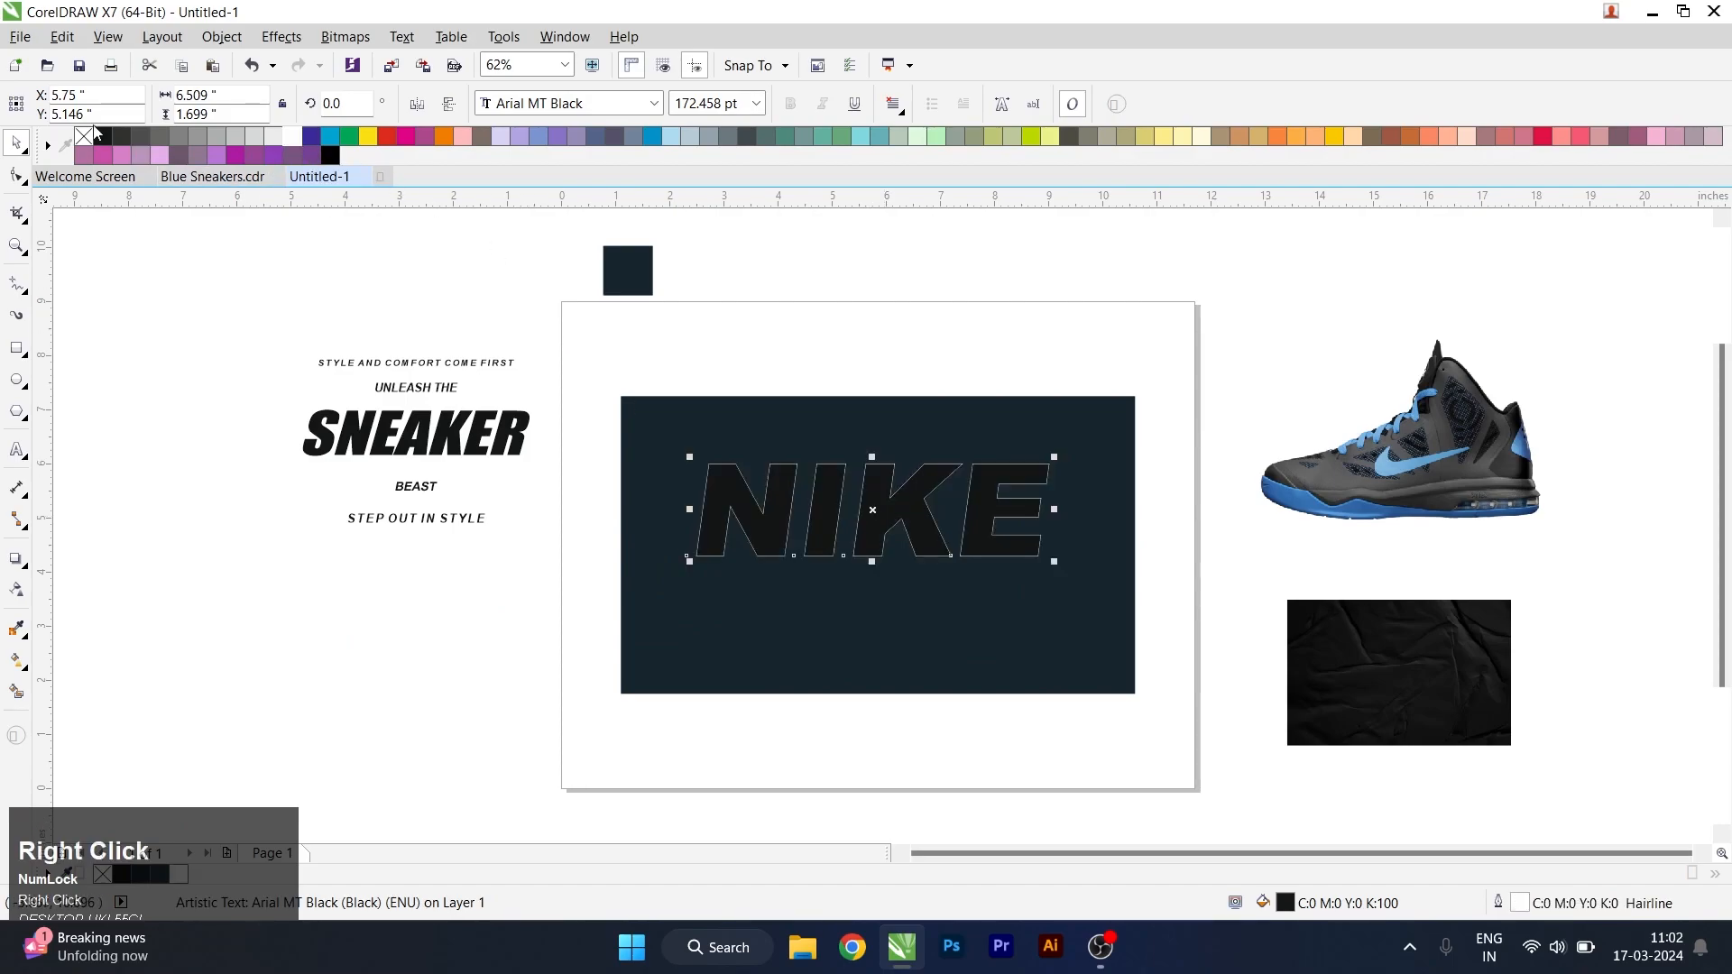
pyautogui.click(85, 136)
pyautogui.scroll(2, 873, 481)
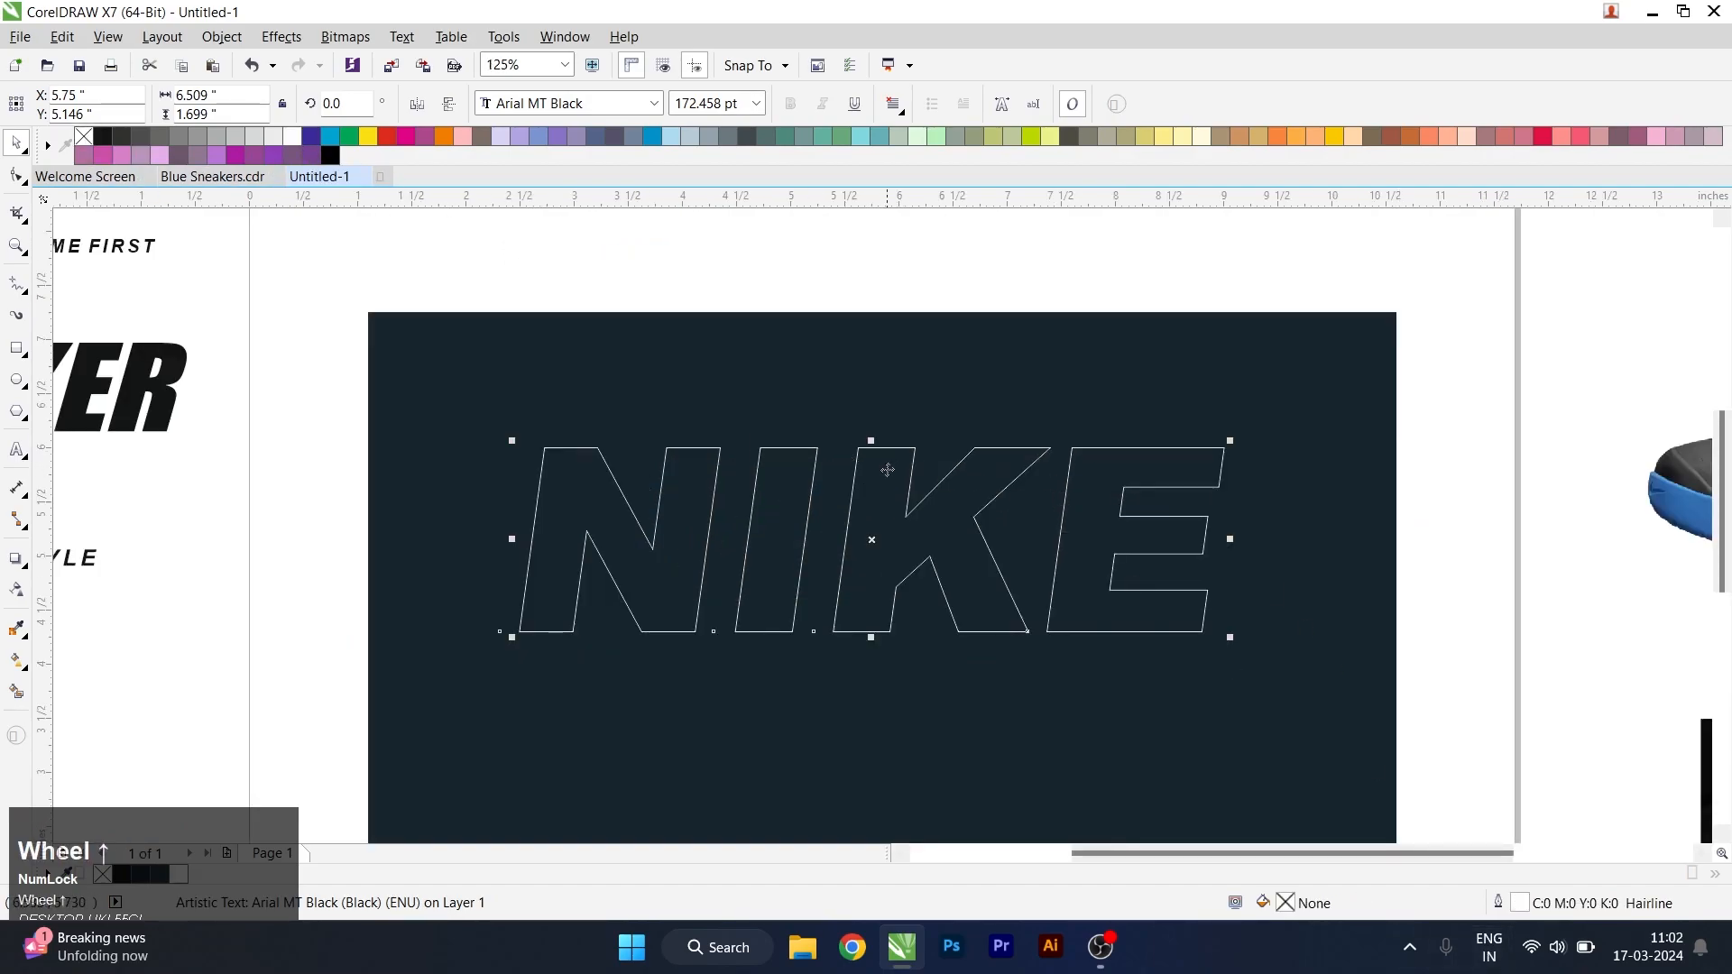
pyautogui.rightClick(160, 877)
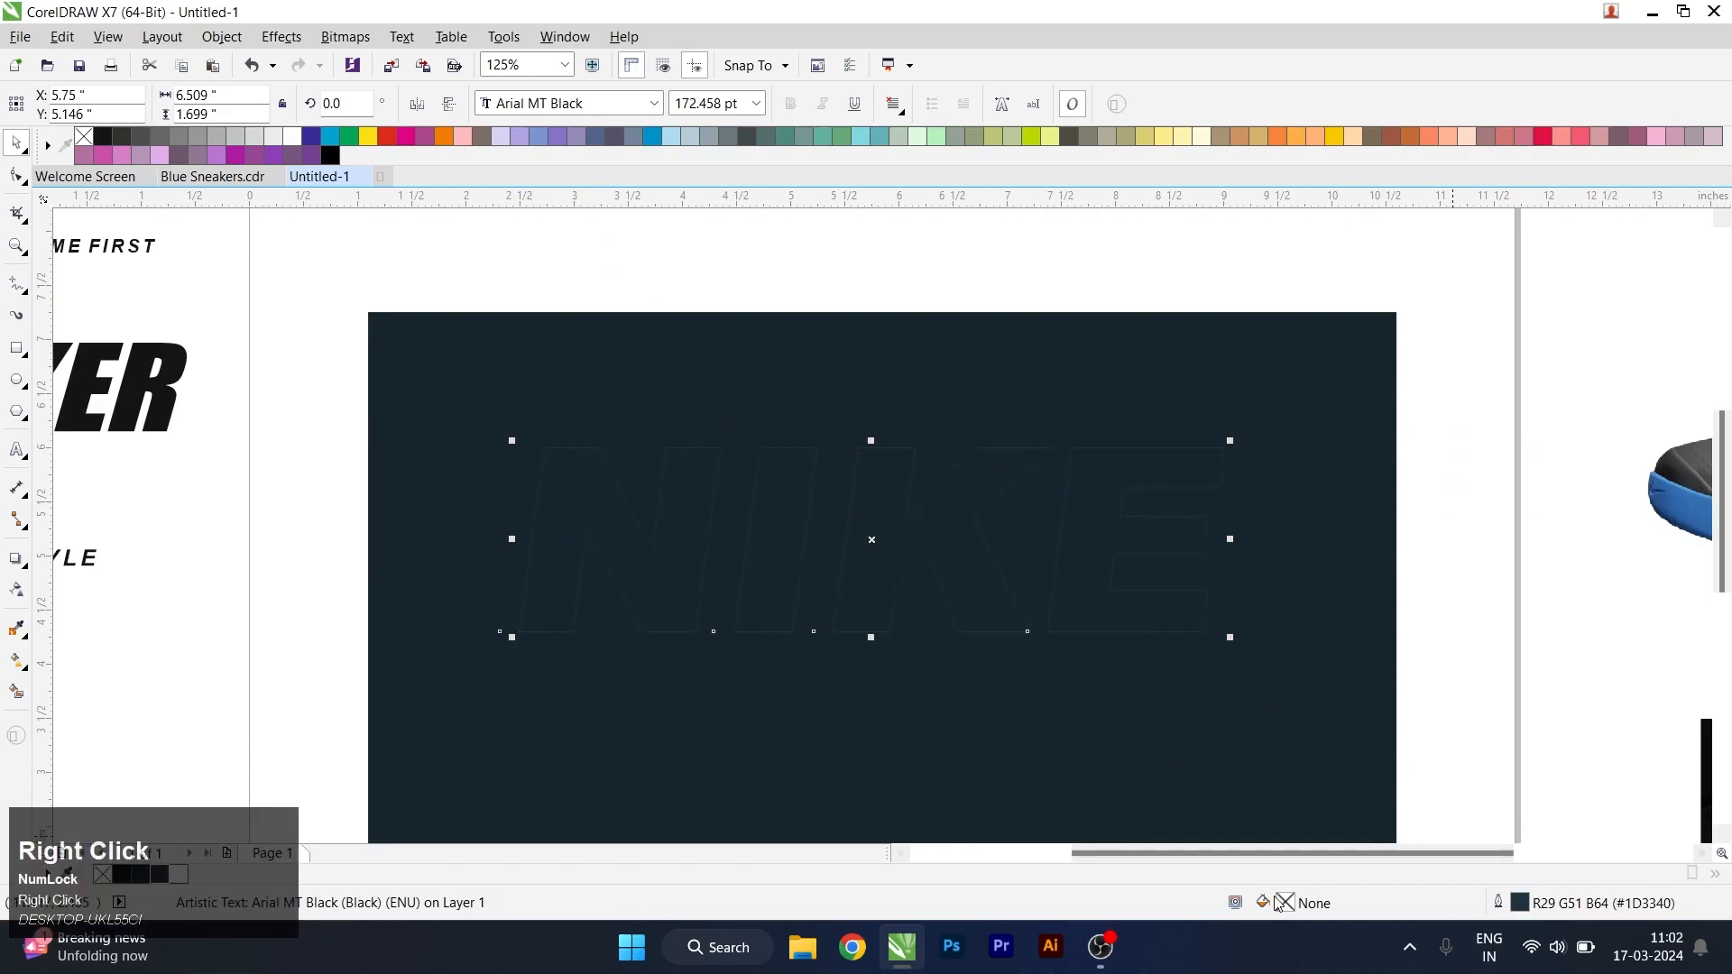
# - Try a 3.0 pt outline width on the NIKE text
pyautogui.doubleClick(1534, 905)
pyautogui.click(738, 311)
pyautogui.click(679, 459)
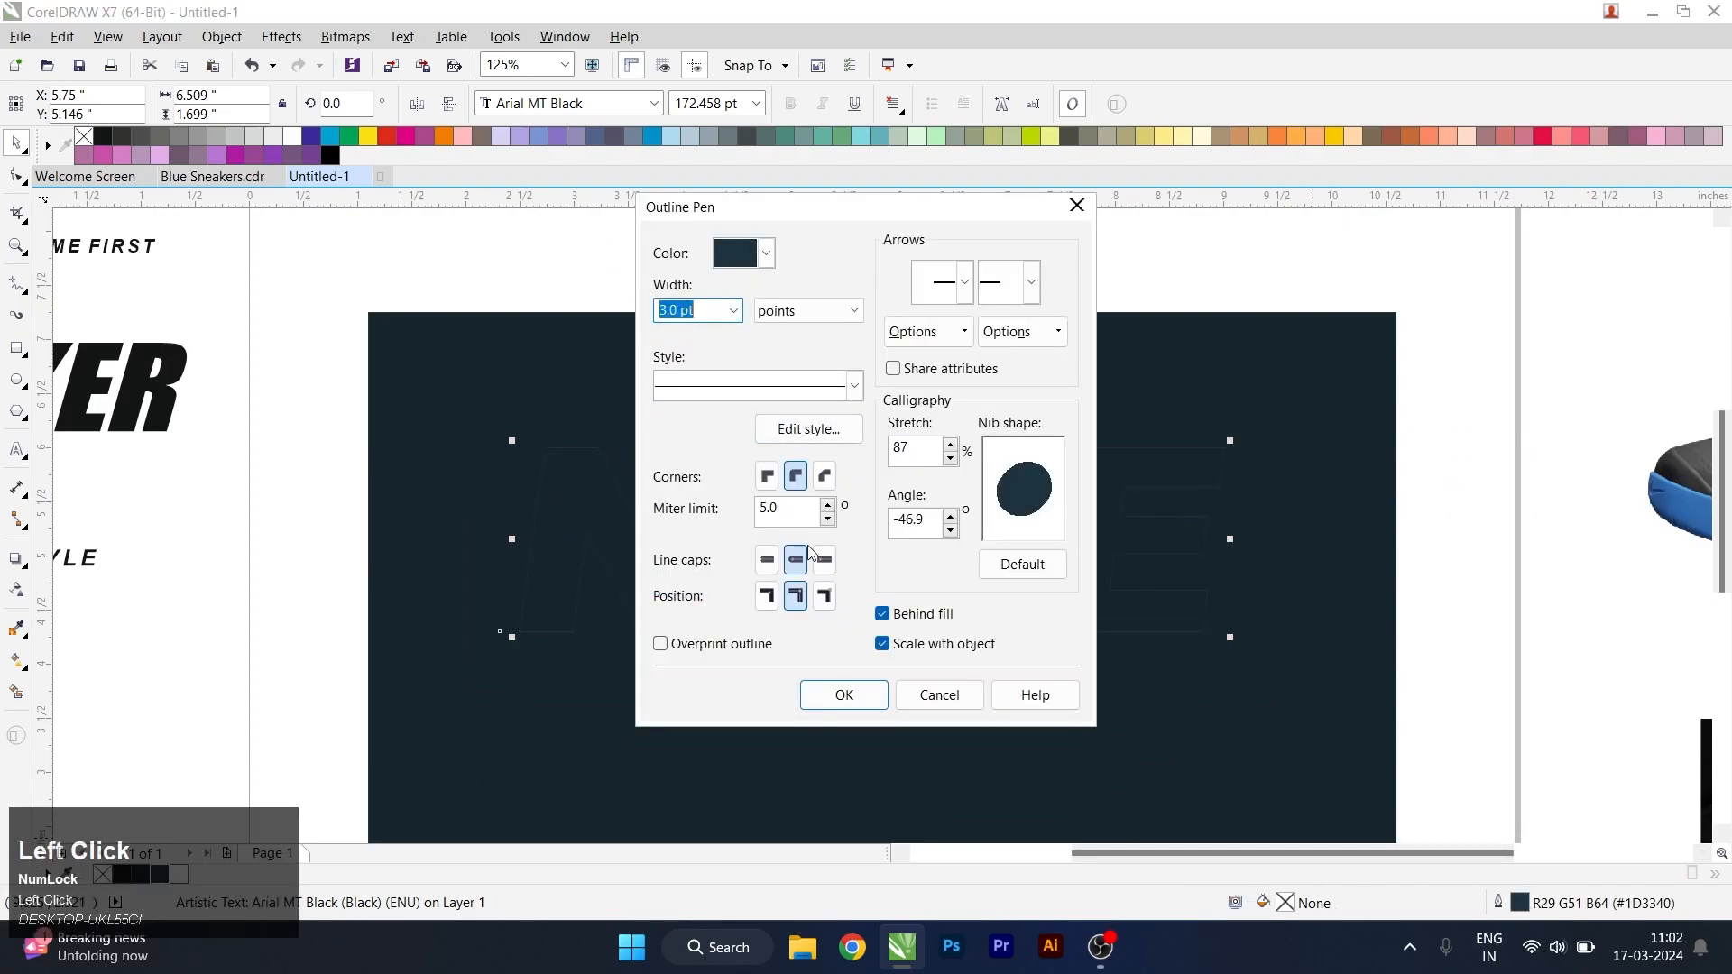
pyautogui.click(843, 696)
# - Choose a slightly thinner outline width for the NIKE text
pyautogui.doubleClick(1521, 905)
pyautogui.click(734, 310)
pyautogui.click(713, 443)
pyautogui.click(837, 697)
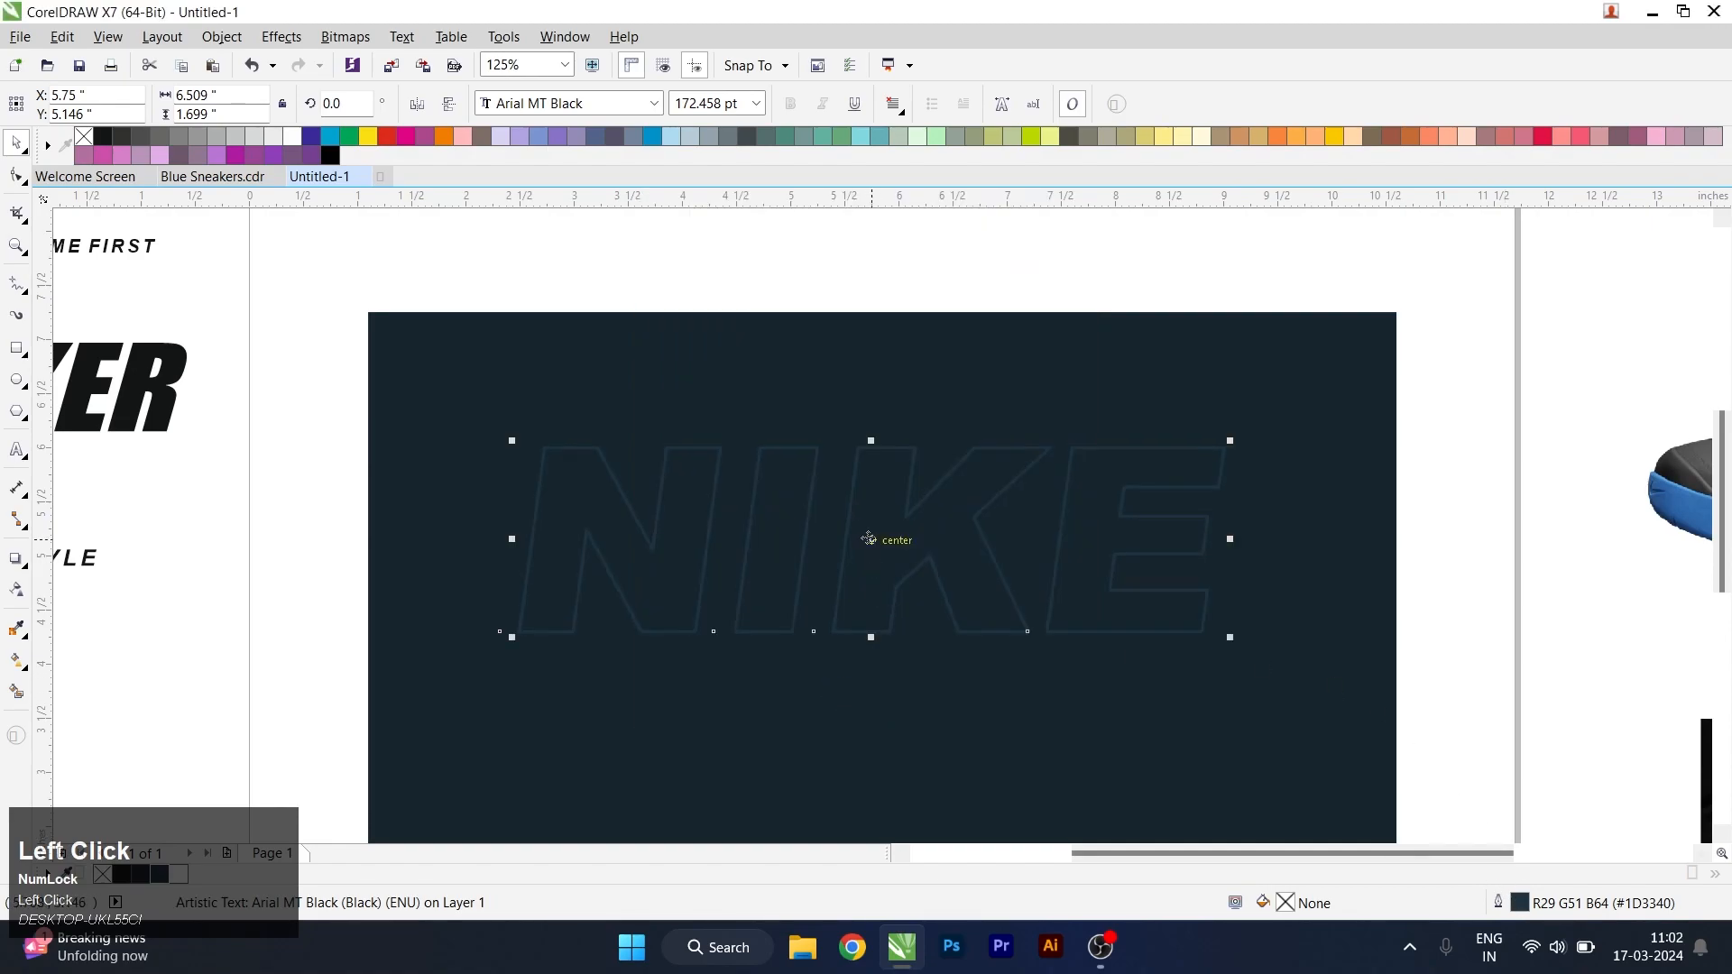
# - Duplicate the outlined NIKE text directly below the original and centre the pair on the dark rectangle
pyautogui.moveTo(909, 518); pyautogui.dragTo(902, 682)
pyautogui.keyDown('ctrl'); pyautogui.rightClick(900, 697); pyautogui.keyUp('ctrl')
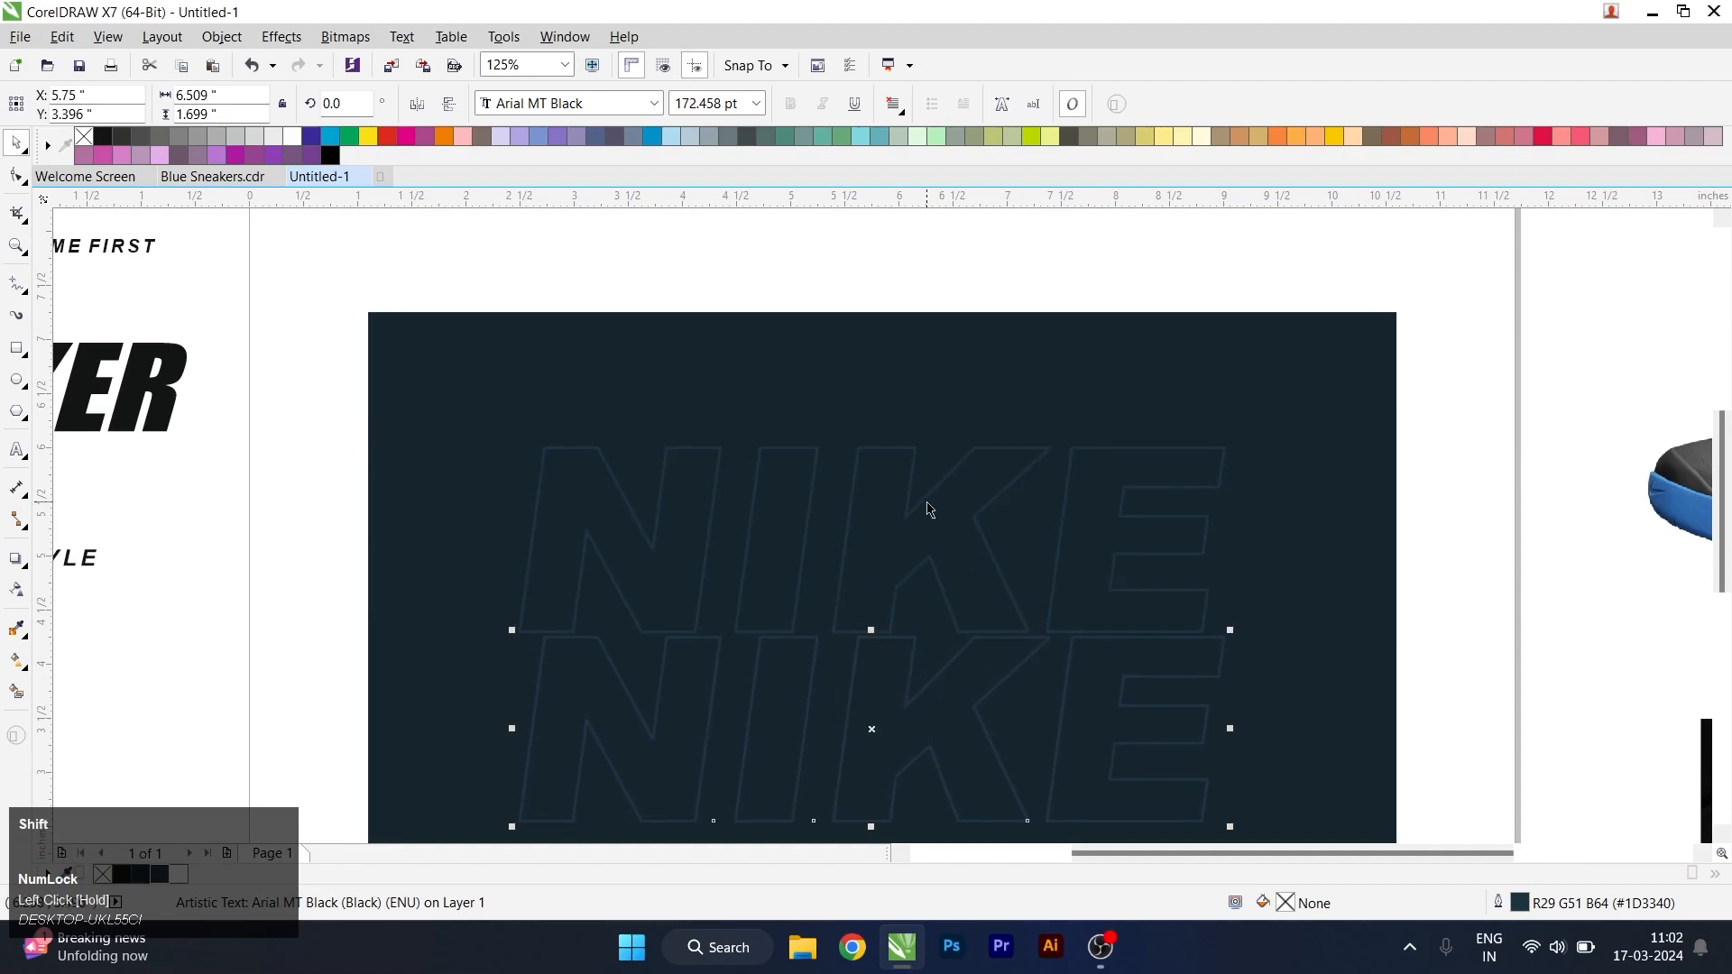
pyautogui.keyDown('shift'); pyautogui.click(1222, 398); pyautogui.keyUp('shift')
# - Move the sneaker image over the NIKE lettering and bring it to the front
pyautogui.scroll(-2, 1187, 444)
pyautogui.moveTo(1457, 404); pyautogui.dragTo(951, 509)
pyautogui.hotkey('shift', 'pageup')
# - Rotate the sneaker so its toe points downward and adjust its position over the middle of the NIKE lettering
pyautogui.click(951, 510)
pyautogui.moveTo(1049, 379)
pyautogui.mouseDown()
pyautogui.moveTo(1009, 313)
pyautogui.moveTo(1083, 340)
pyautogui.moveTo(1069, 350)
pyautogui.mouseUp()
pyautogui.scroll(2, 988, 478)
pyautogui.click(990, 478)
pyautogui.scroll(-1, 990, 478)
pyautogui.moveTo(973, 508); pyautogui.dragTo(956, 508)
pyautogui.scroll(2, 1160, 317)
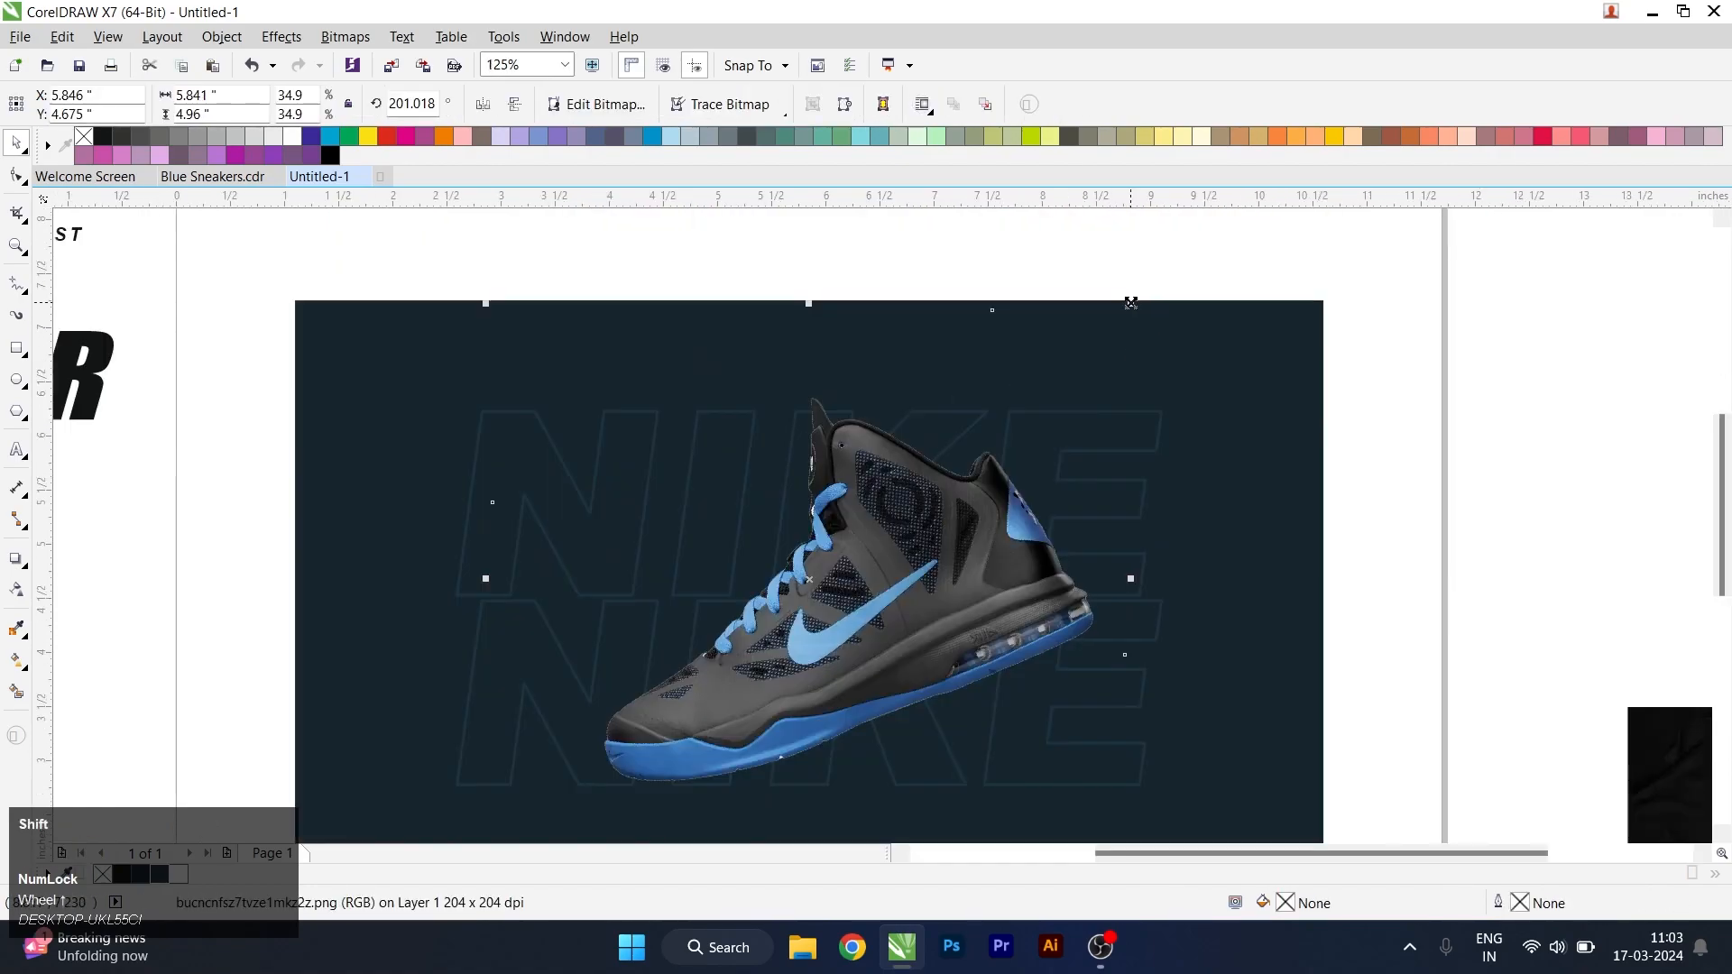
pyautogui.click(872, 468)
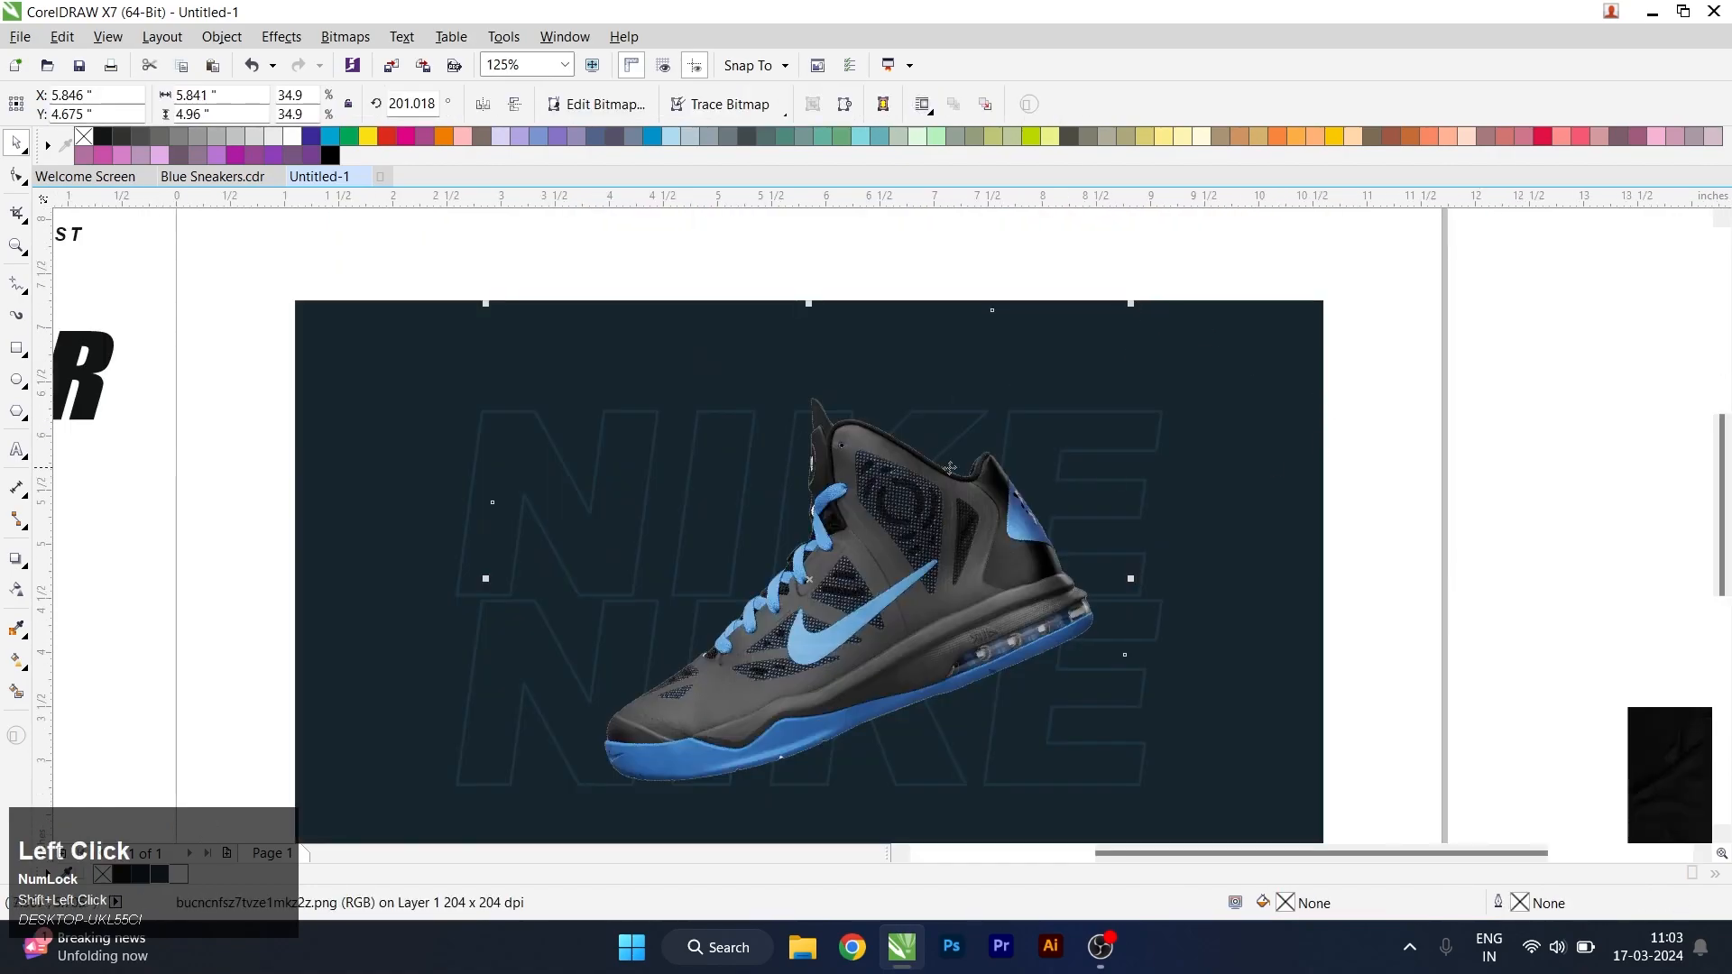
# - Place the SNEAKER text in front of the sneaker image and fill it white
pyautogui.scroll(-1, 872, 468)
pyautogui.click(451, 460)
pyautogui.click(393, 440)
pyautogui.moveTo(393, 440); pyautogui.dragTo(802, 552)
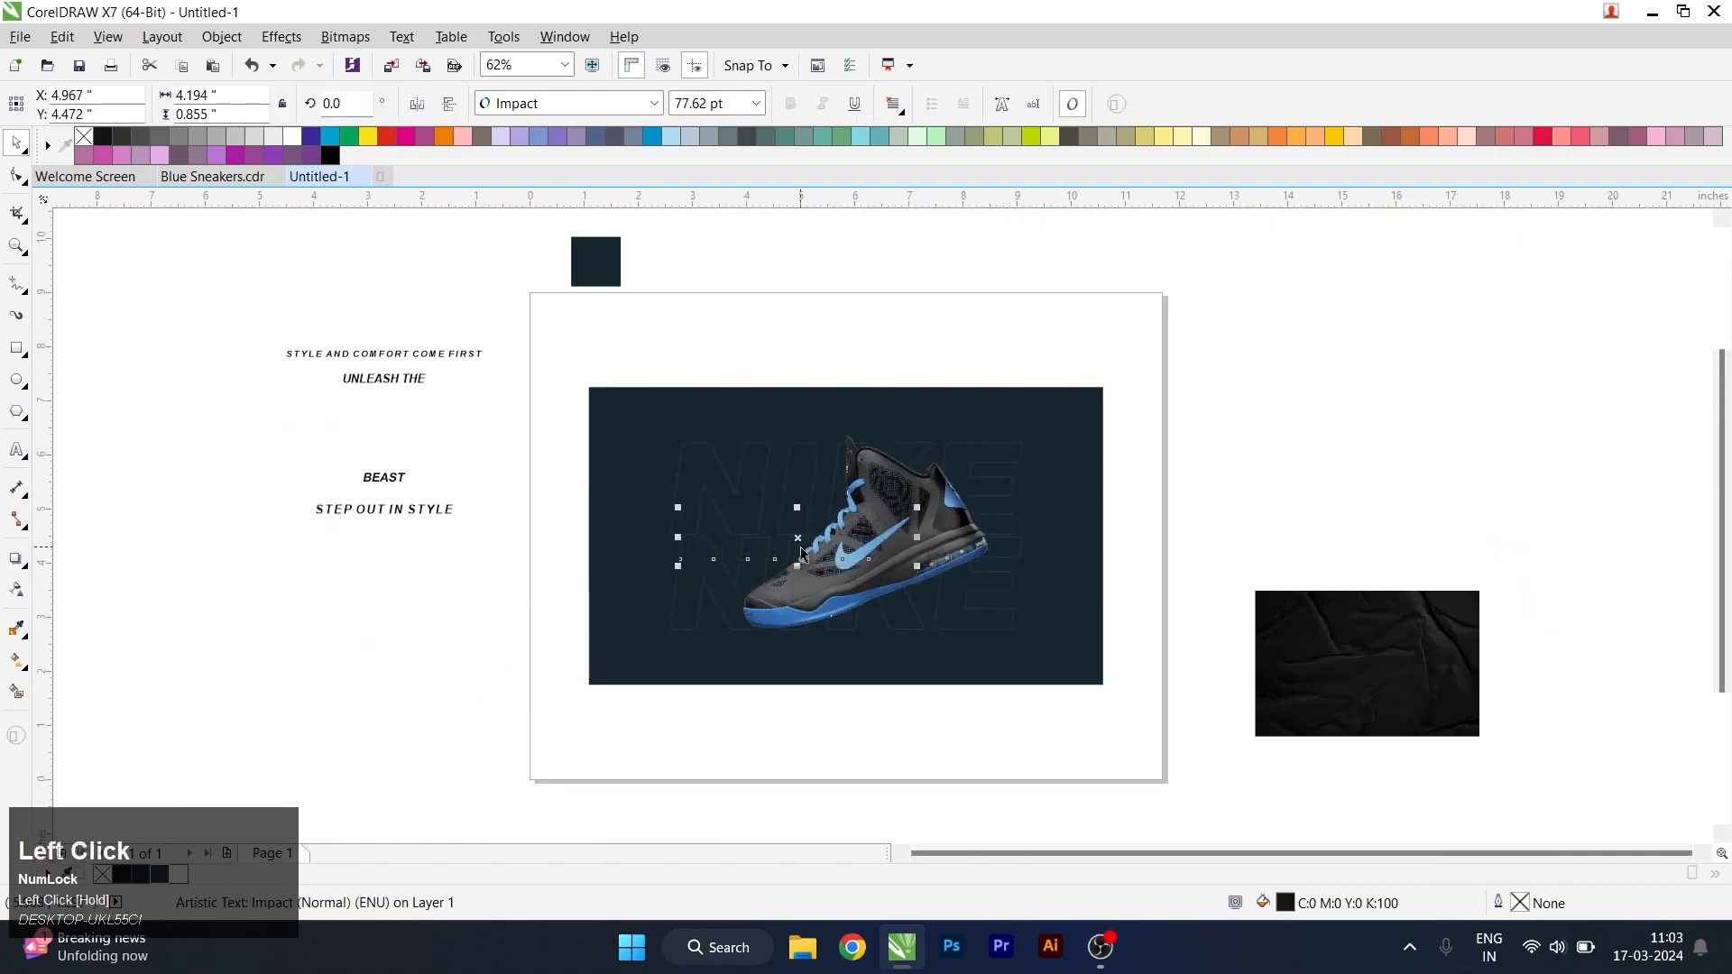
pyautogui.hotkey('shift', 'pageup')
pyautogui.click(293, 135)
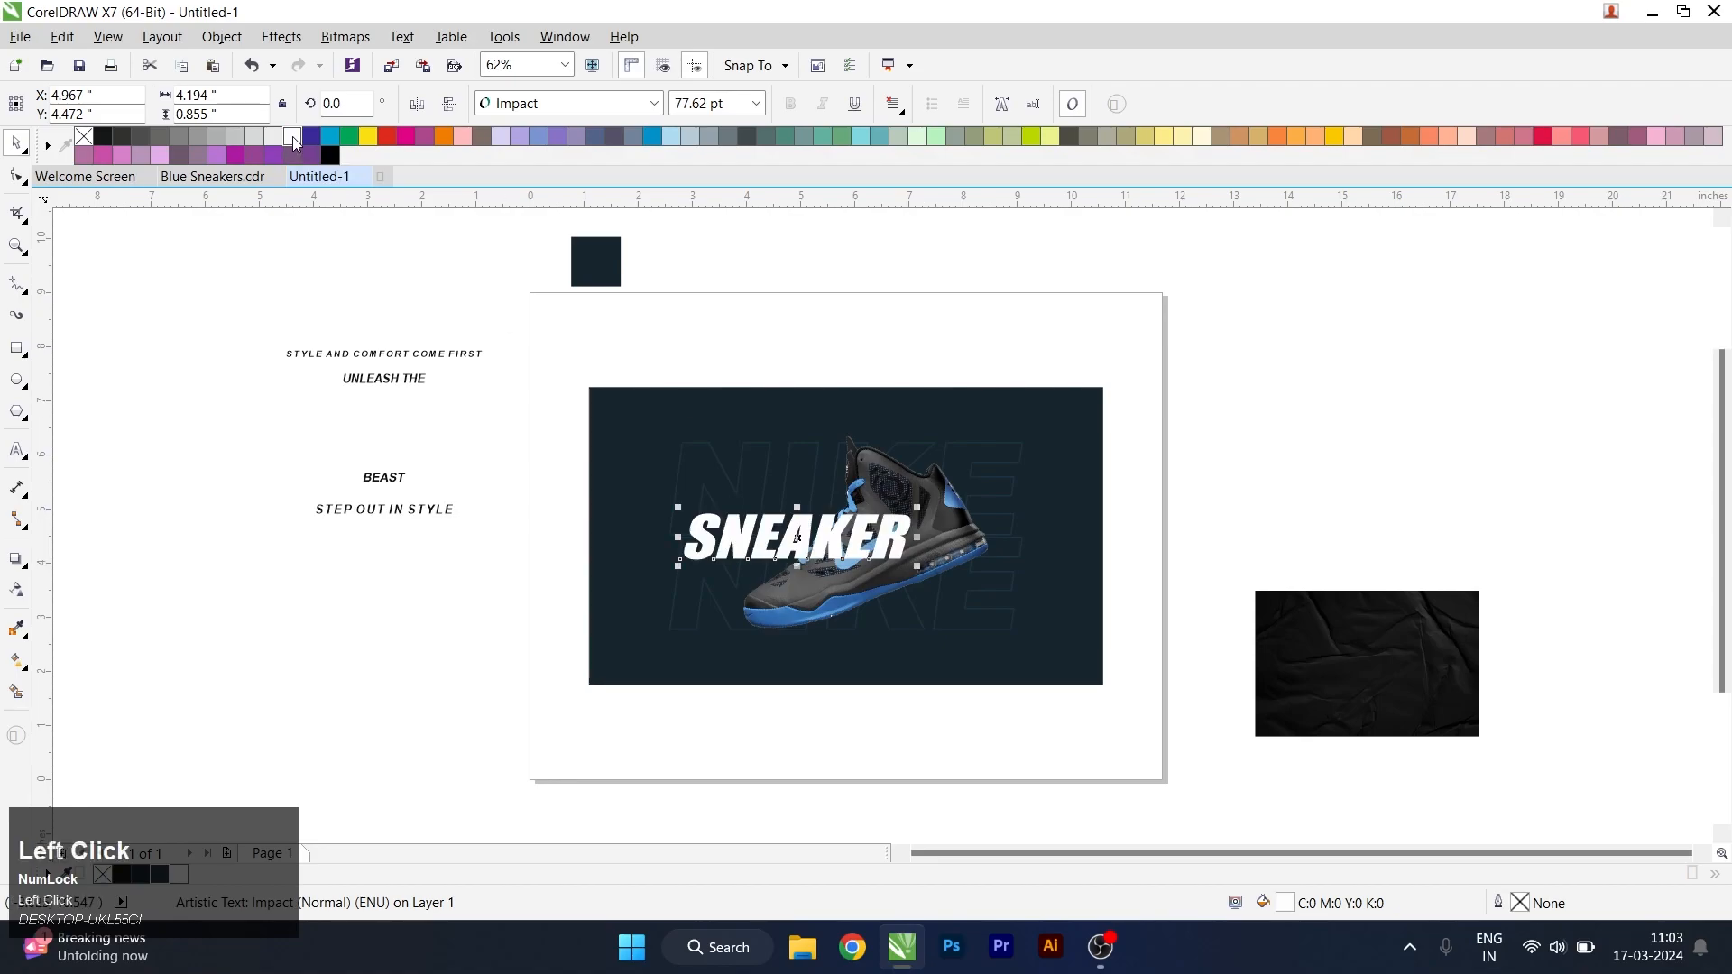
# - Cut the letters KER out of the SNEAKER text and paste them as a separate text object
pyautogui.scroll(3, 830, 524)
pyautogui.doubleClick(794, 537)
pyautogui.moveTo(793, 541); pyautogui.dragTo(960, 541)
pyautogui.hotkey('ctrl', 'x')
pyautogui.click(1261, 539)
pyautogui.hotkey('ctrl', 'v')
pyautogui.hotkey('ctrl', 'space')
# - Place the KER text at the sneaker's heel and align it vertically with the SNEA text
pyautogui.moveTo(1303, 495); pyautogui.dragTo(1137, 547)
pyautogui.keyDown('shift'); pyautogui.click(771, 545); pyautogui.keyUp('shift')
pyautogui.press('e')
pyautogui.moveTo(769, 554); pyautogui.dragTo(758, 554)
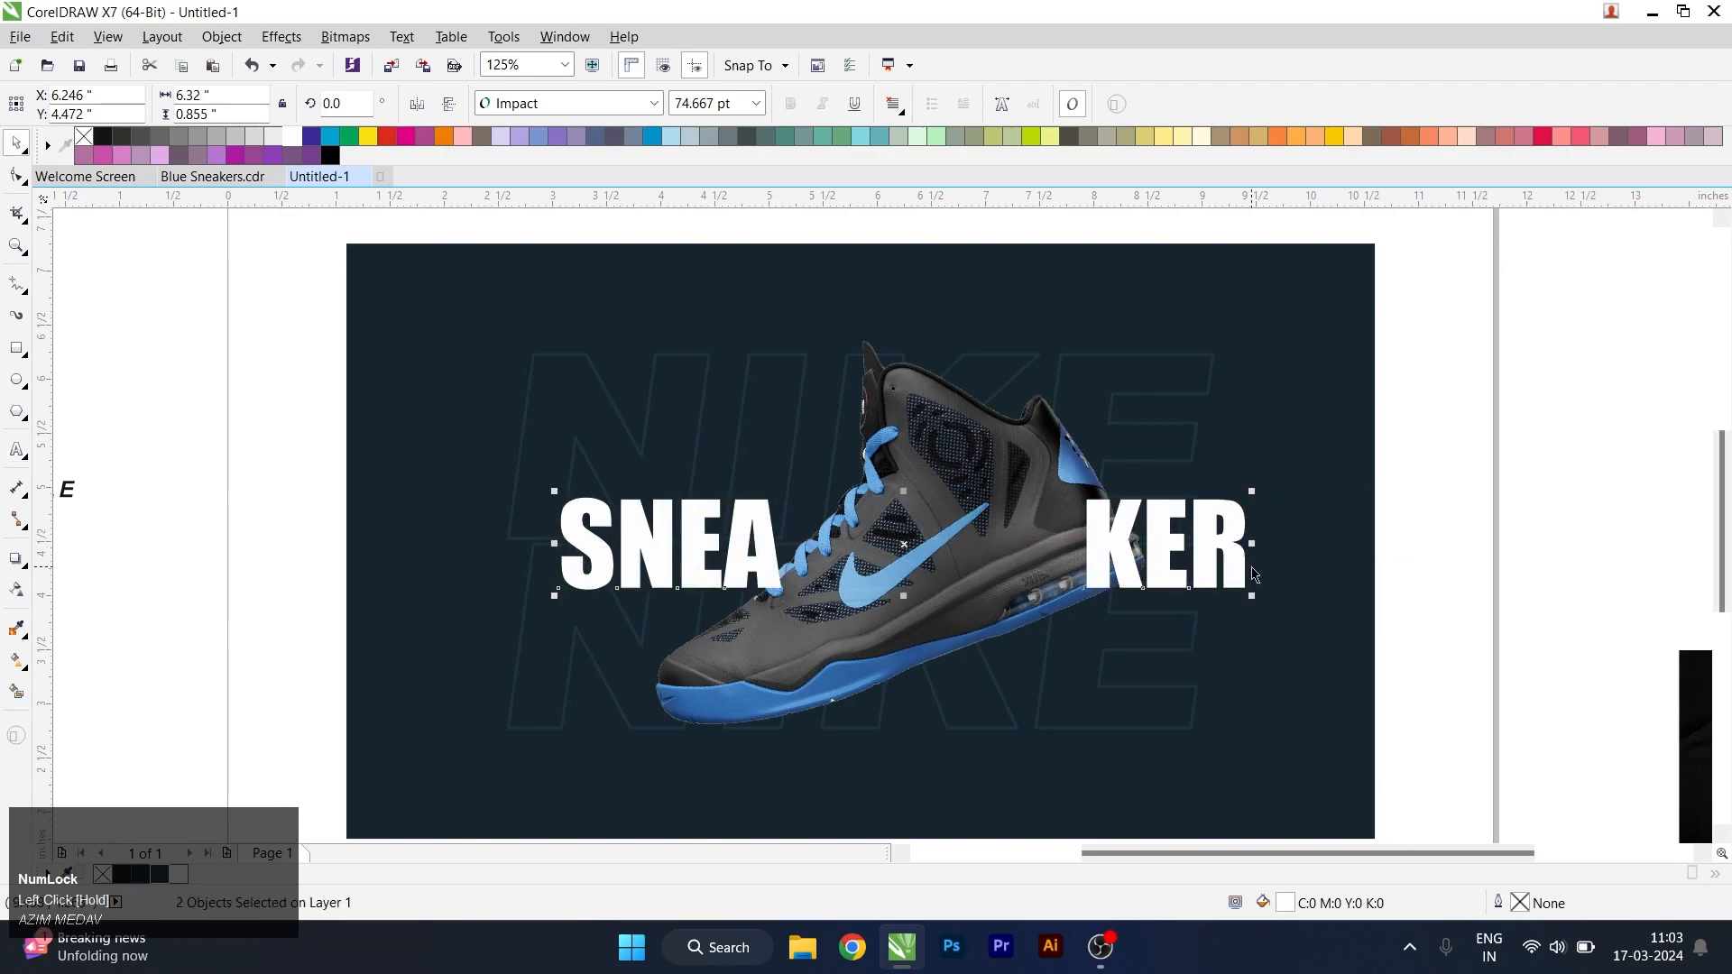
# - Group the SNEA and KER texts, centre them horizontally on the rectangle, and shift the sneaker left between them
pyautogui.hotkey('ctrl', 'g')
pyautogui.keyDown('shift'); pyautogui.click(1299, 615); pyautogui.keyUp('shift')
pyautogui.press('c')
pyautogui.click(976, 593)
pyautogui.keyDown('ctrl'); pyautogui.moveTo(976, 593); pyautogui.dragTo(915, 593); pyautogui.keyUp('ctrl')
# - Ungroup the SNEA and KER texts and adjust their horizontal spacing on either side of the sneaker
pyautogui.click(1182, 537)
pyautogui.click(696, 105)
pyautogui.click(1128, 570)
pyautogui.keyDown('ctrl'); pyautogui.moveTo(1128, 569); pyautogui.dragTo(1139, 569); pyautogui.keyUp('ctrl')
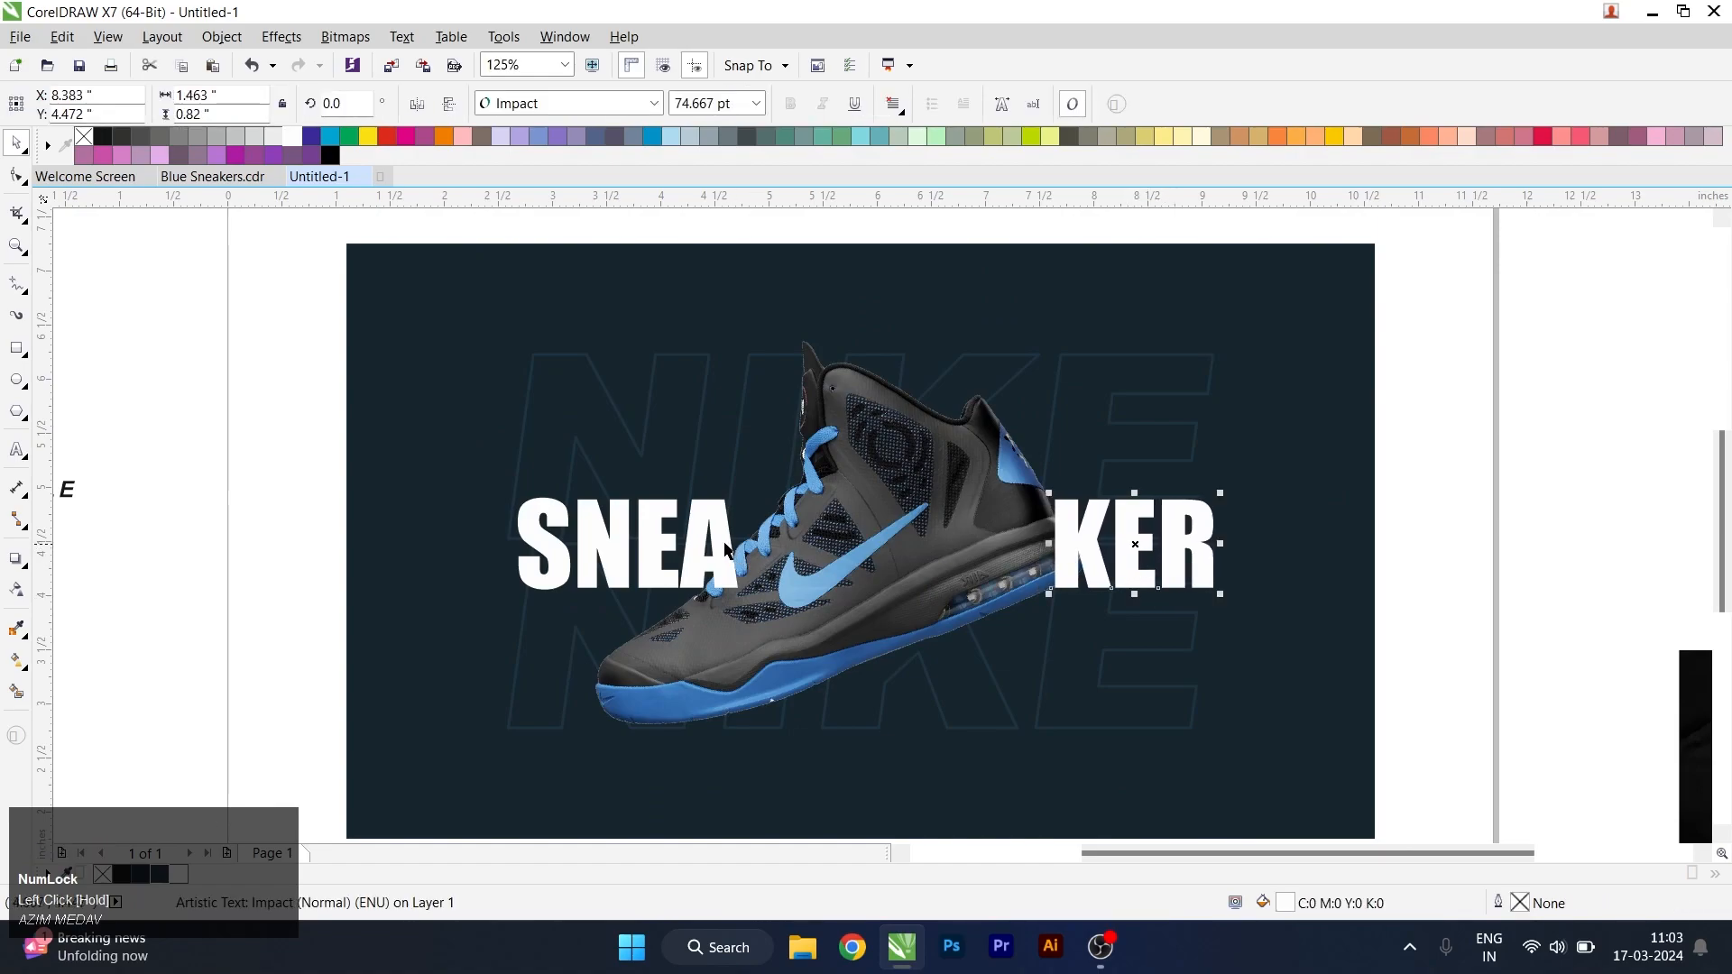
pyautogui.moveTo(722, 556); pyautogui.dragTo(709, 562)
# - Skew the SNEA and KER texts together so the letters slant to the right like italics
pyautogui.keyDown('shift'); pyautogui.click(1076, 541); pyautogui.keyUp('shift')
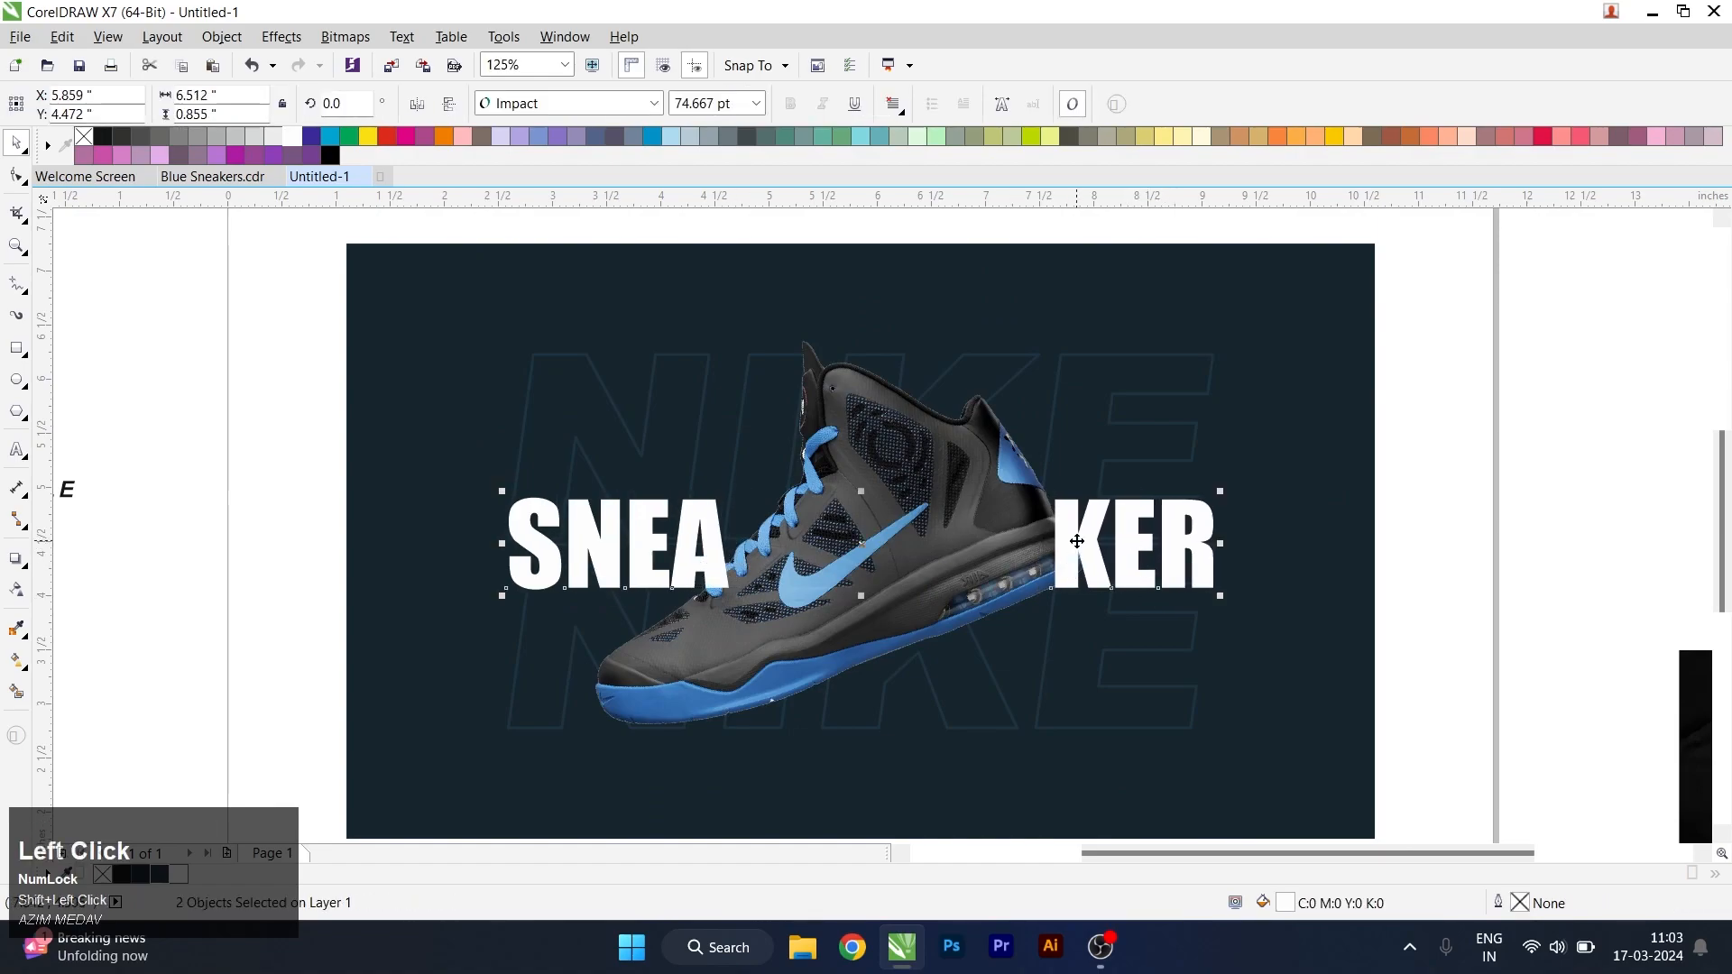
pyautogui.moveTo(877, 490); pyautogui.dragTo(889, 557)
pyautogui.press('space')
pyautogui.press('space')
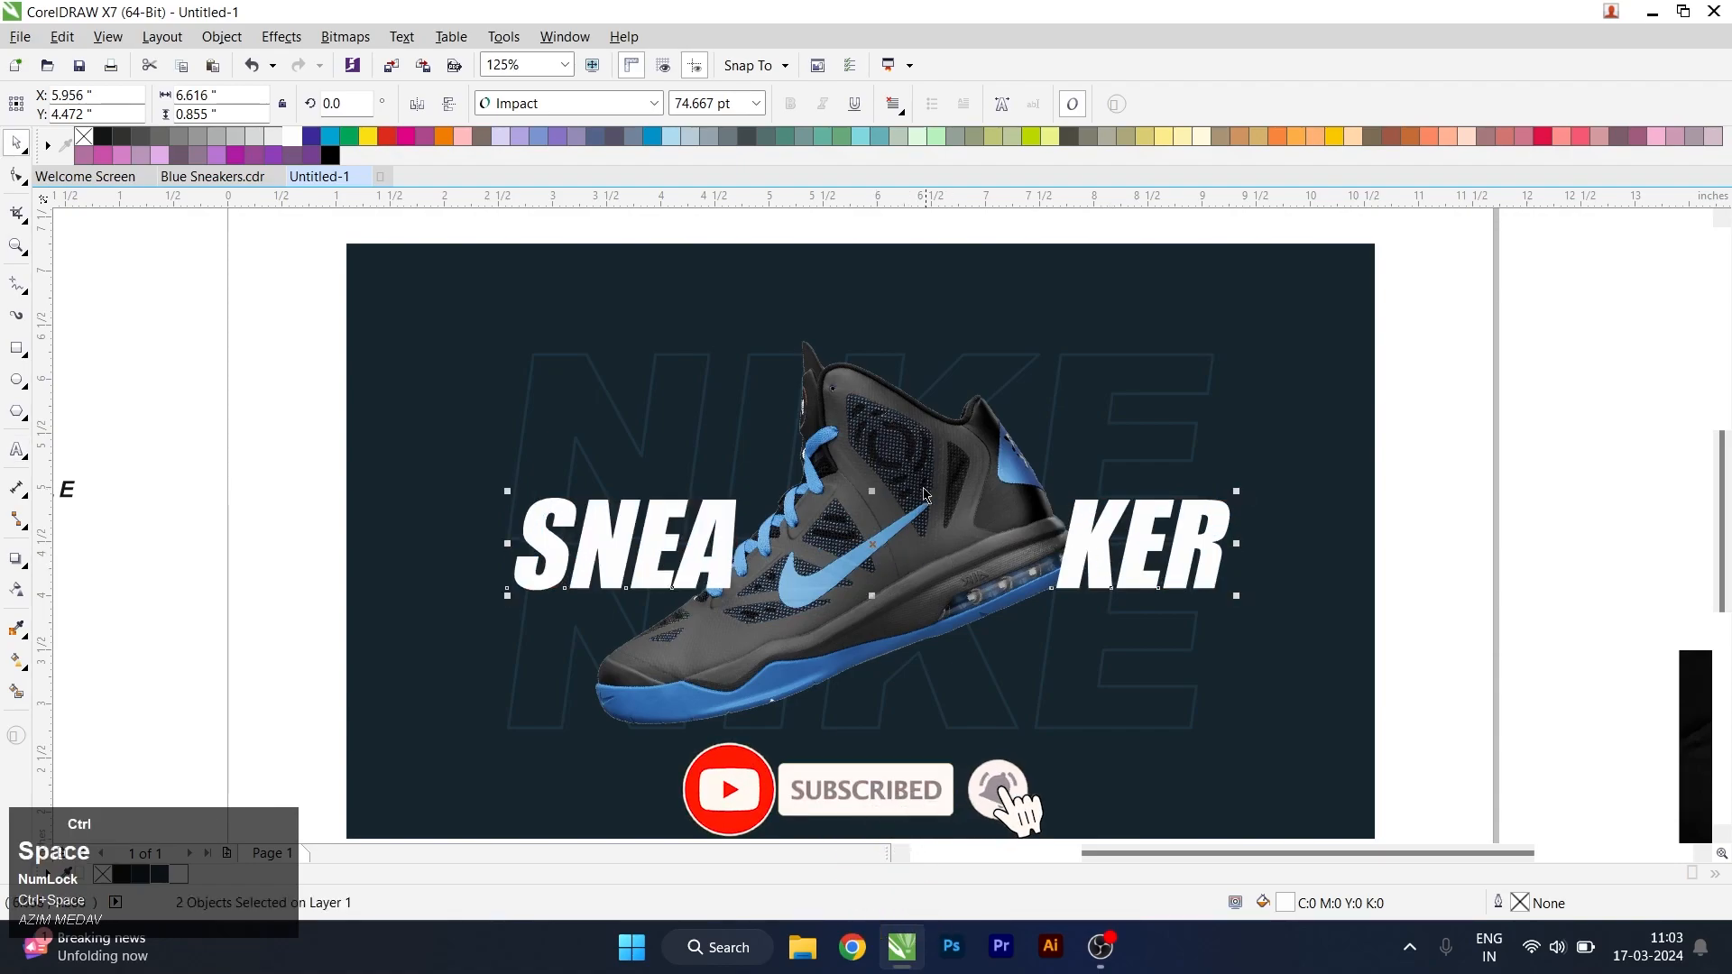
# - Bring the sneaker image in front of the SNEA and KER texts
pyautogui.click(918, 463)
pyautogui.hotkey('shift', 'pageup')
pyautogui.click(1292, 511)
pyautogui.click(929, 532)
# - Sample the blue of the sneaker's sole with the Color Eyedropper and fill the SNEA text with it
pyautogui.click(12, 629)
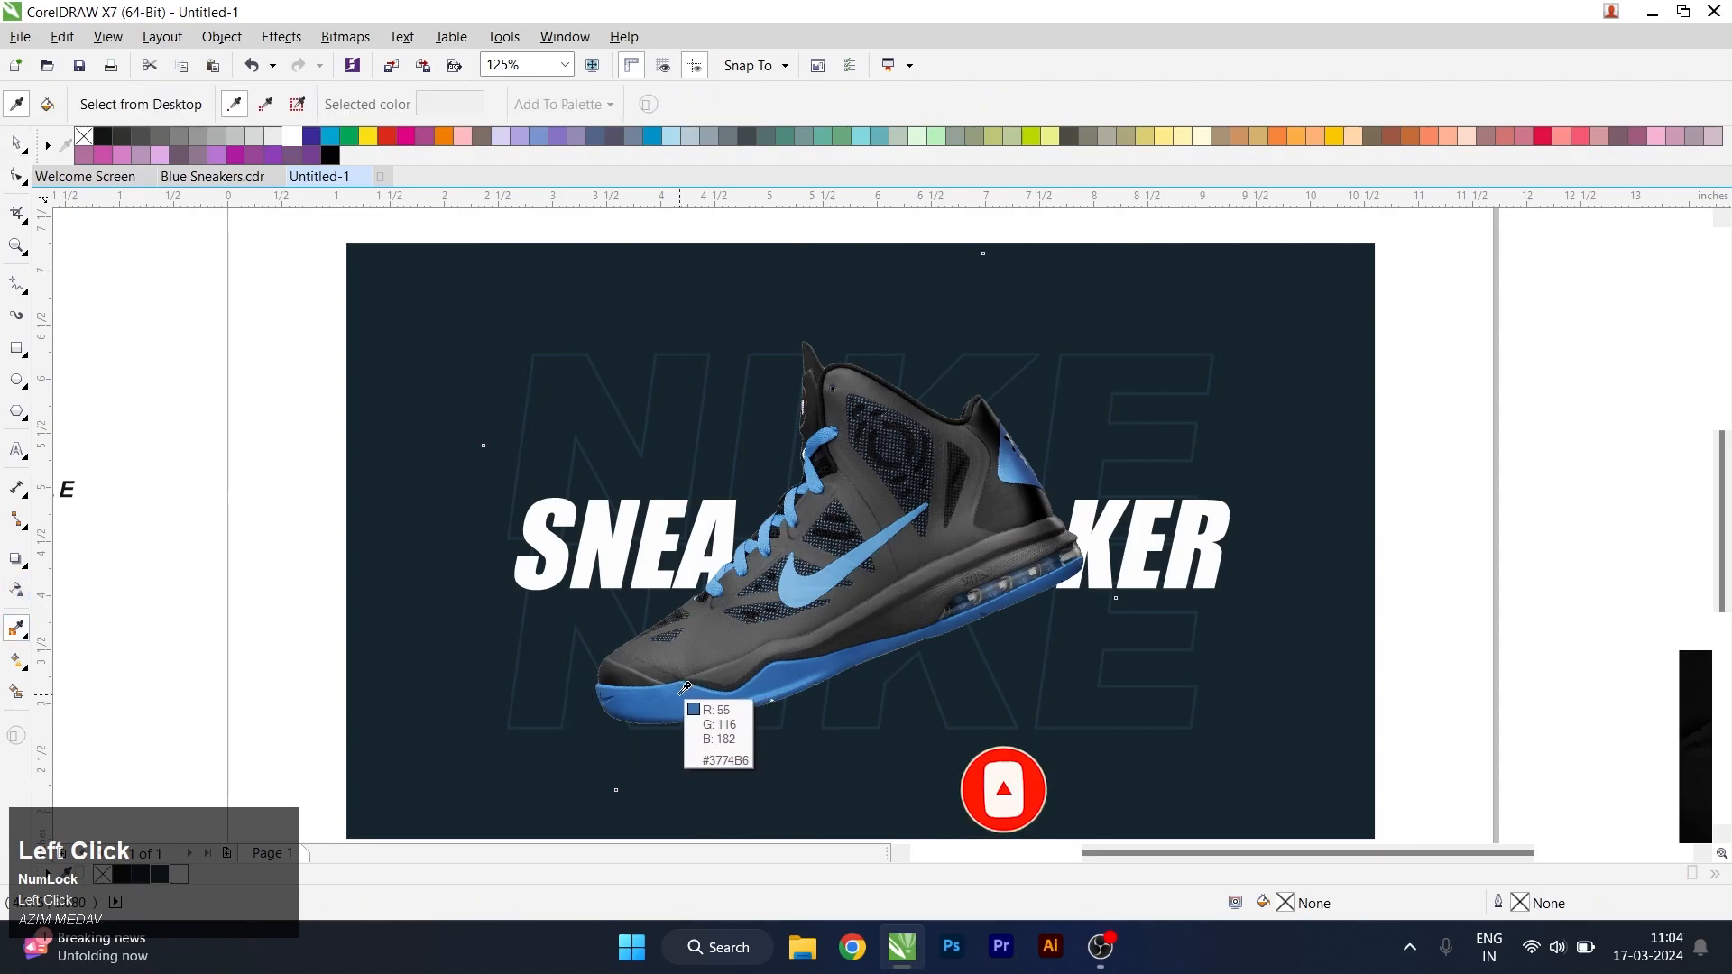
pyautogui.scroll(2, 650, 550)
pyautogui.scroll(-2, 506, 569)
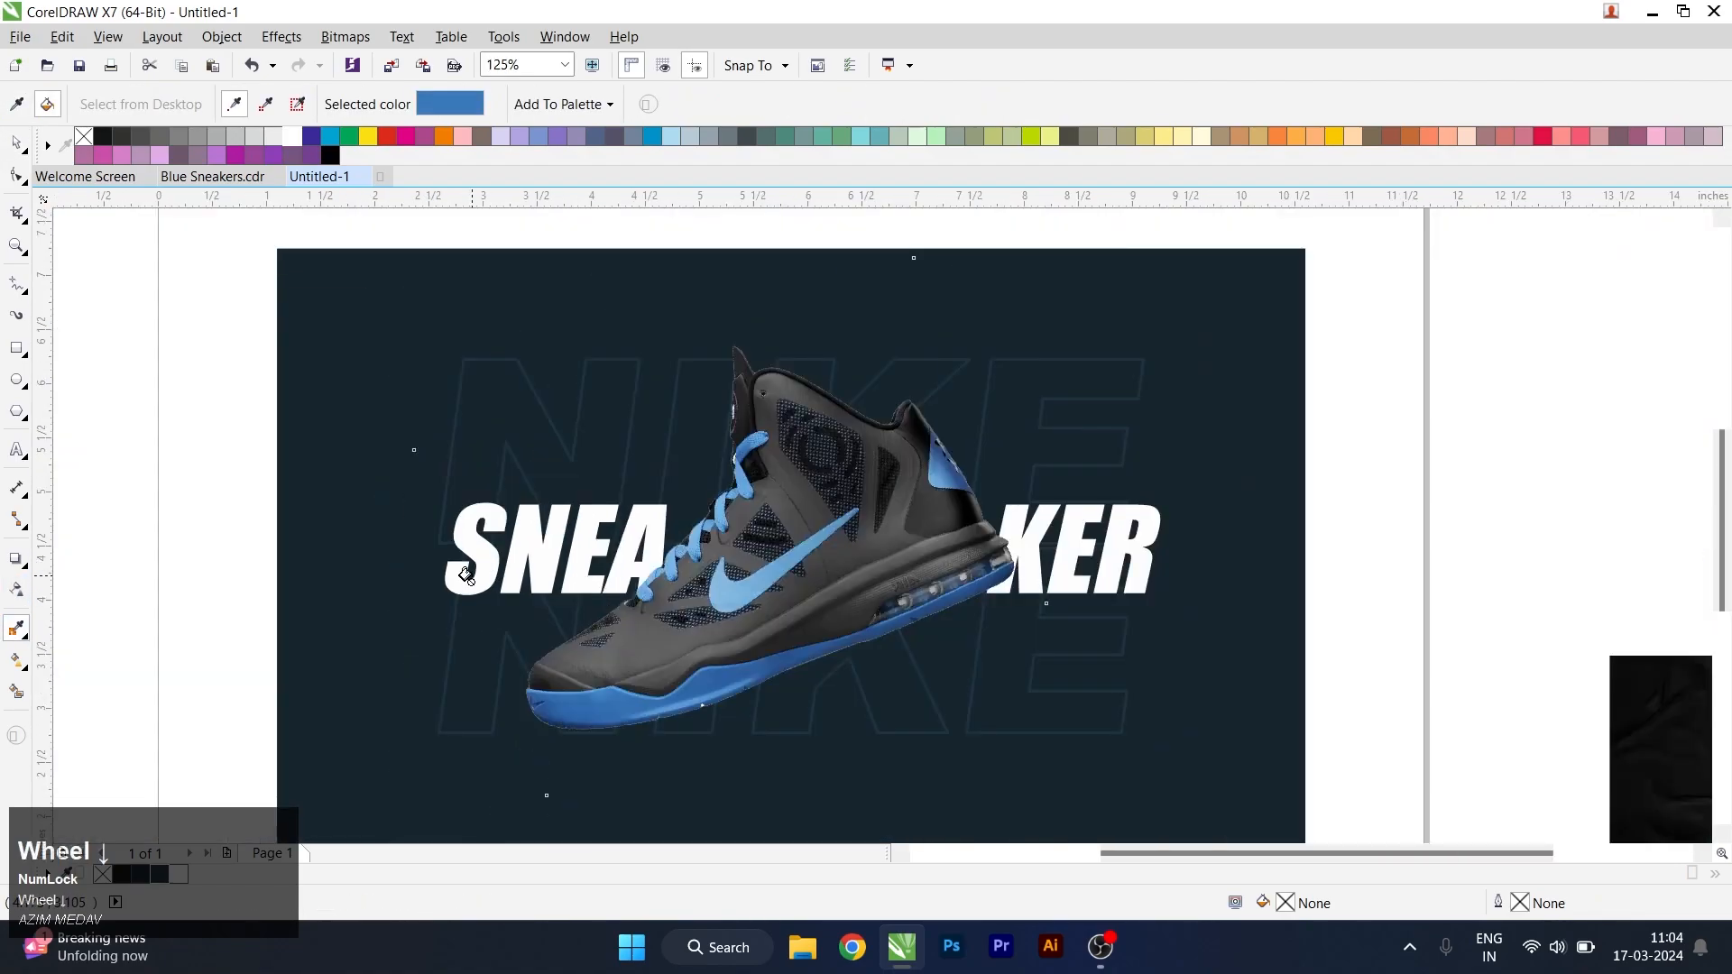
pyautogui.click(28, 642)
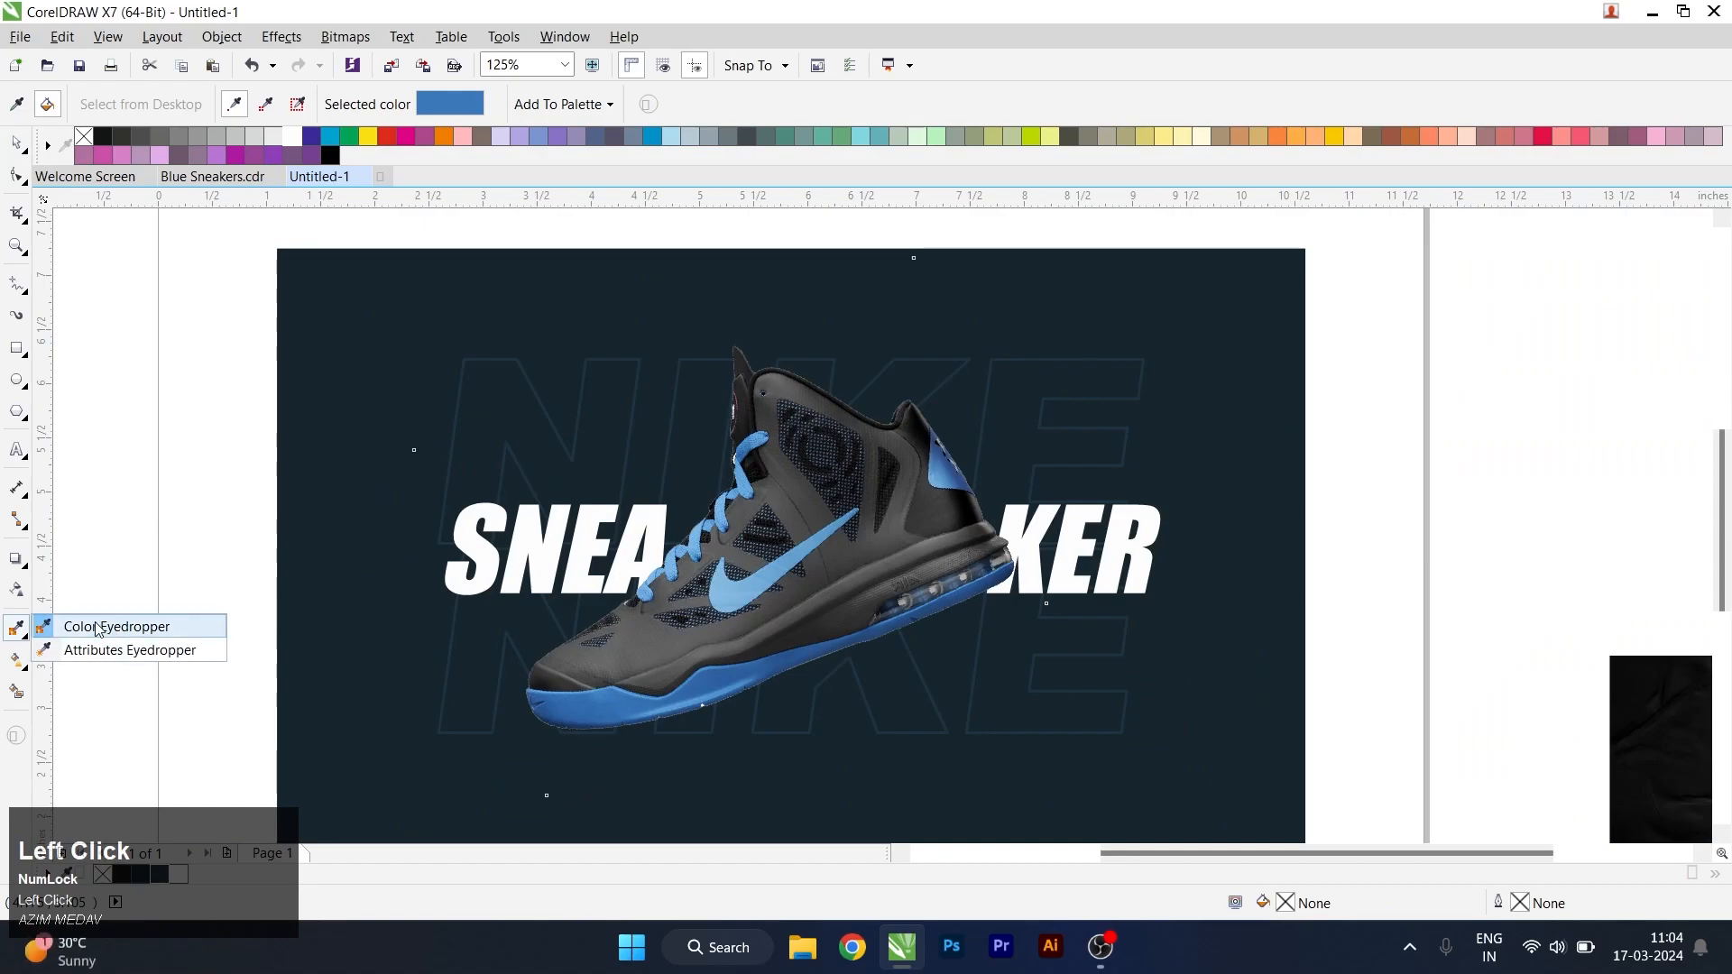
pyautogui.click(90, 626)
pyautogui.press('space')
pyautogui.press('space')
pyautogui.click(599, 691)
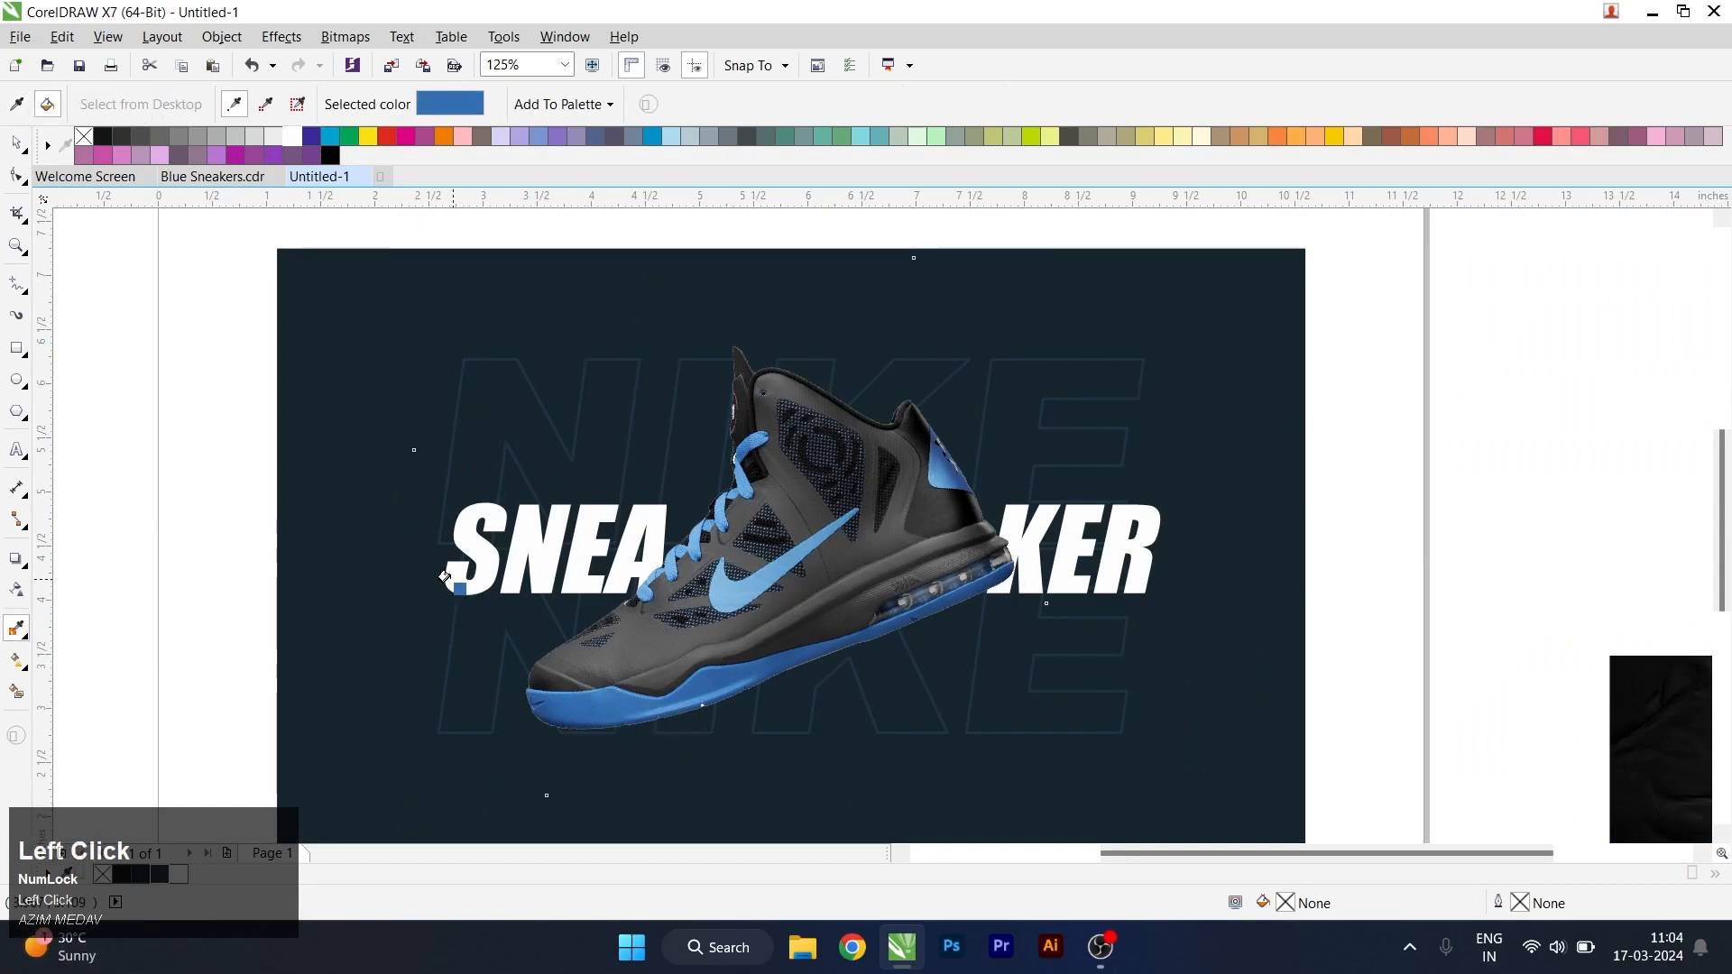
pyautogui.click(445, 578)
pyautogui.press('space')
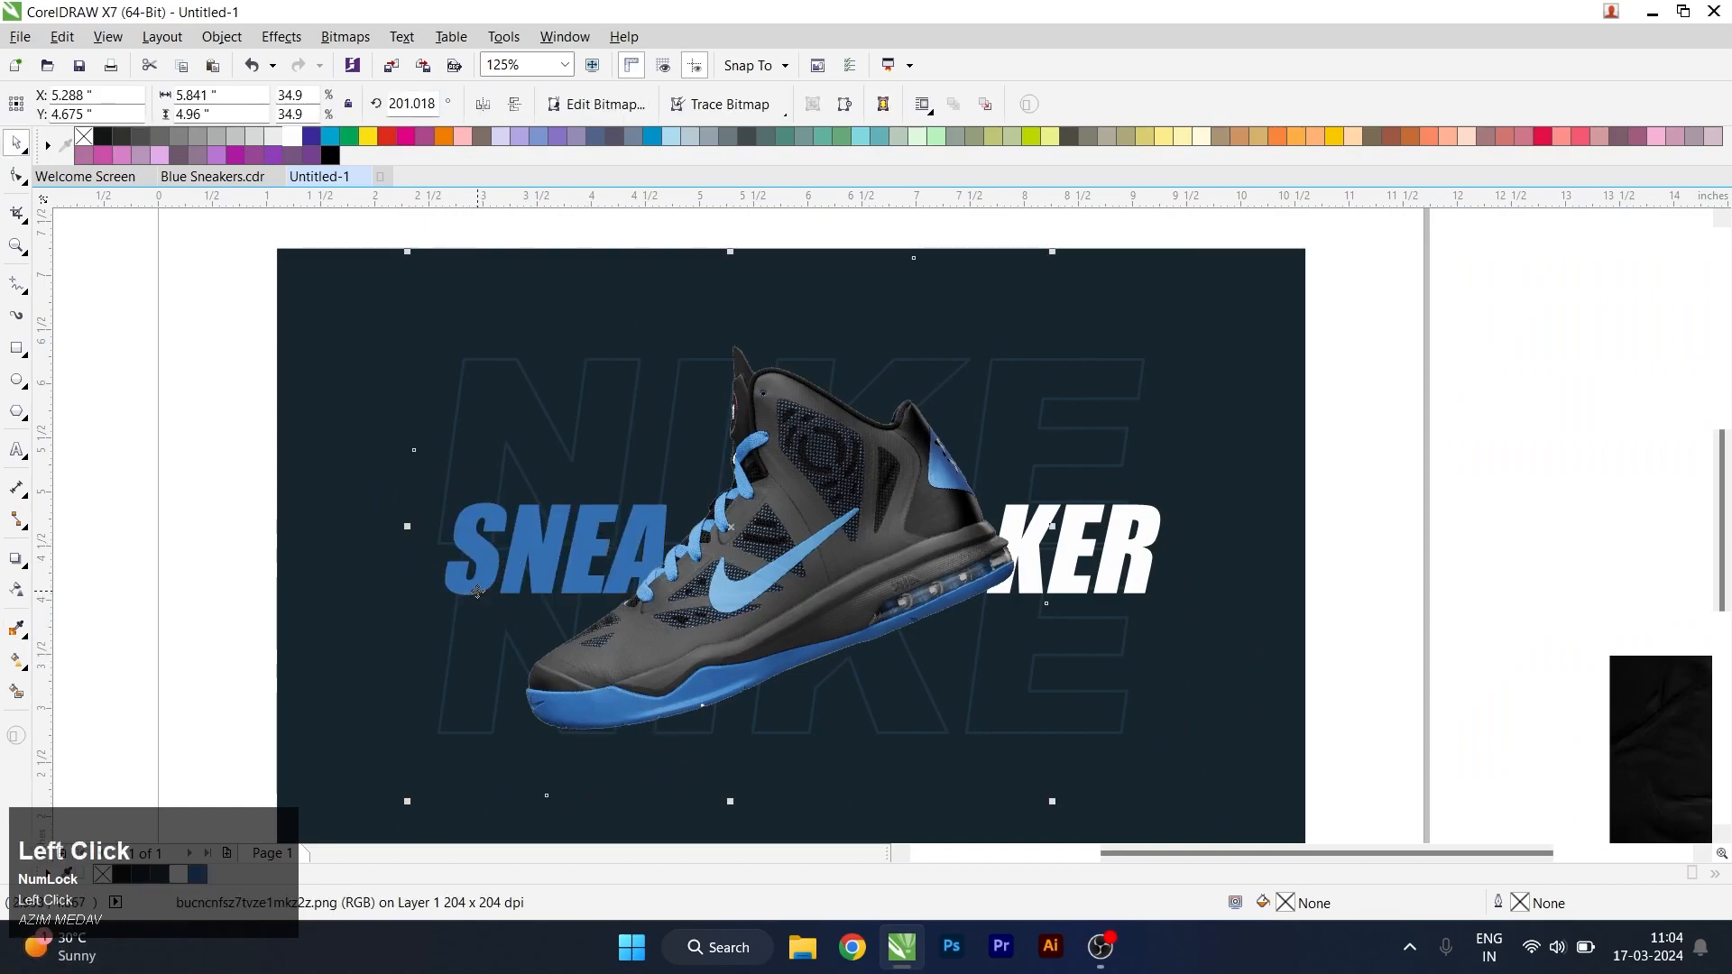
# - Brighten the SNEA text's fill to the blue #3179CC
pyautogui.press('space')
pyautogui.press('space')
pyautogui.click(457, 576)
pyautogui.doubleClick(1290, 903)
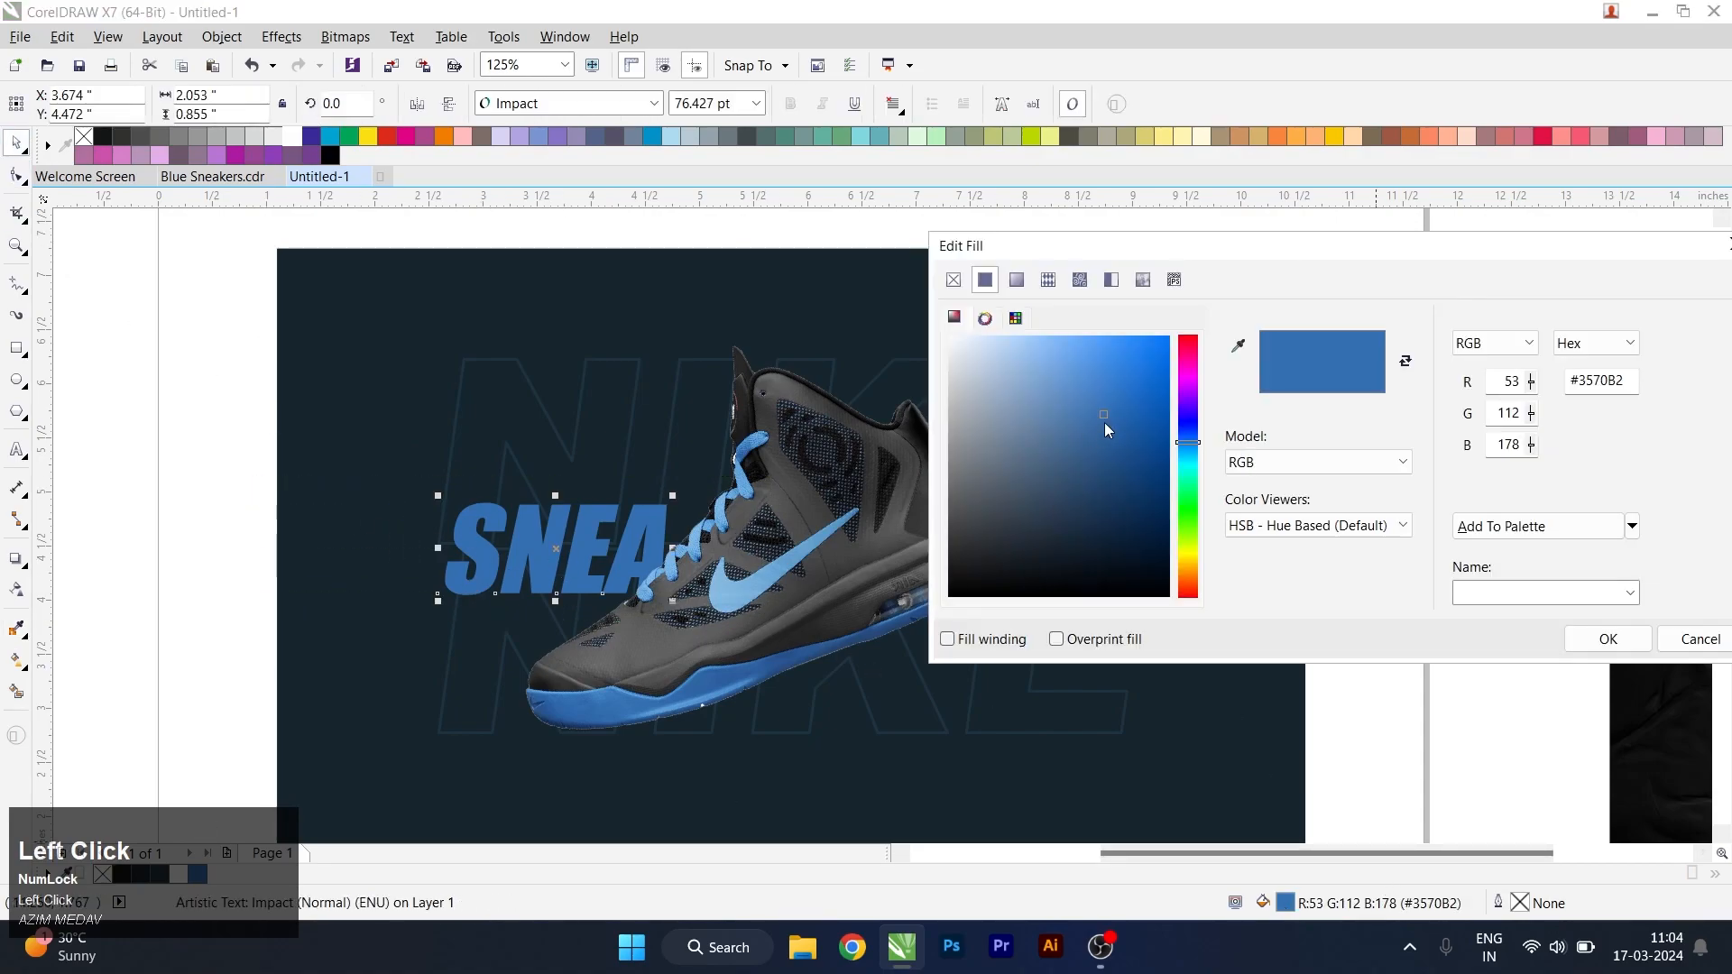
pyautogui.click(1609, 640)
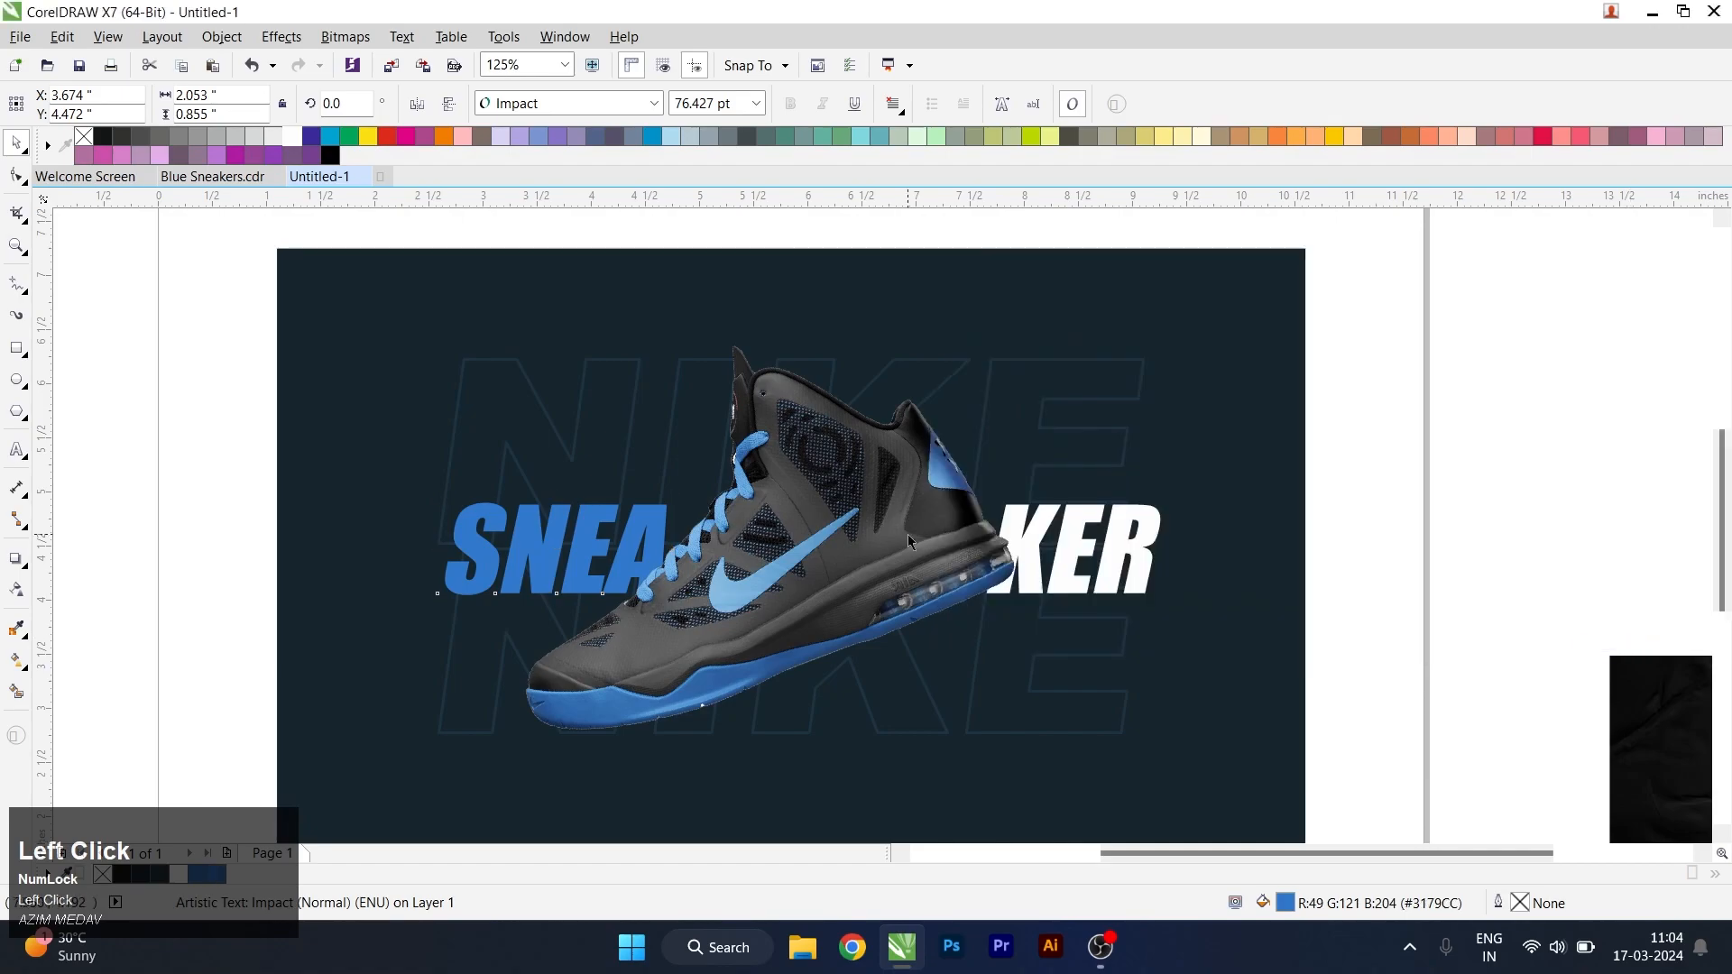
# - Place the UNLEASH THE text just above SNEA, in front of the background, and fill it white
pyautogui.scroll(-1, 788, 500)
pyautogui.moveTo(1139, 462); pyautogui.dragTo(542, 597)
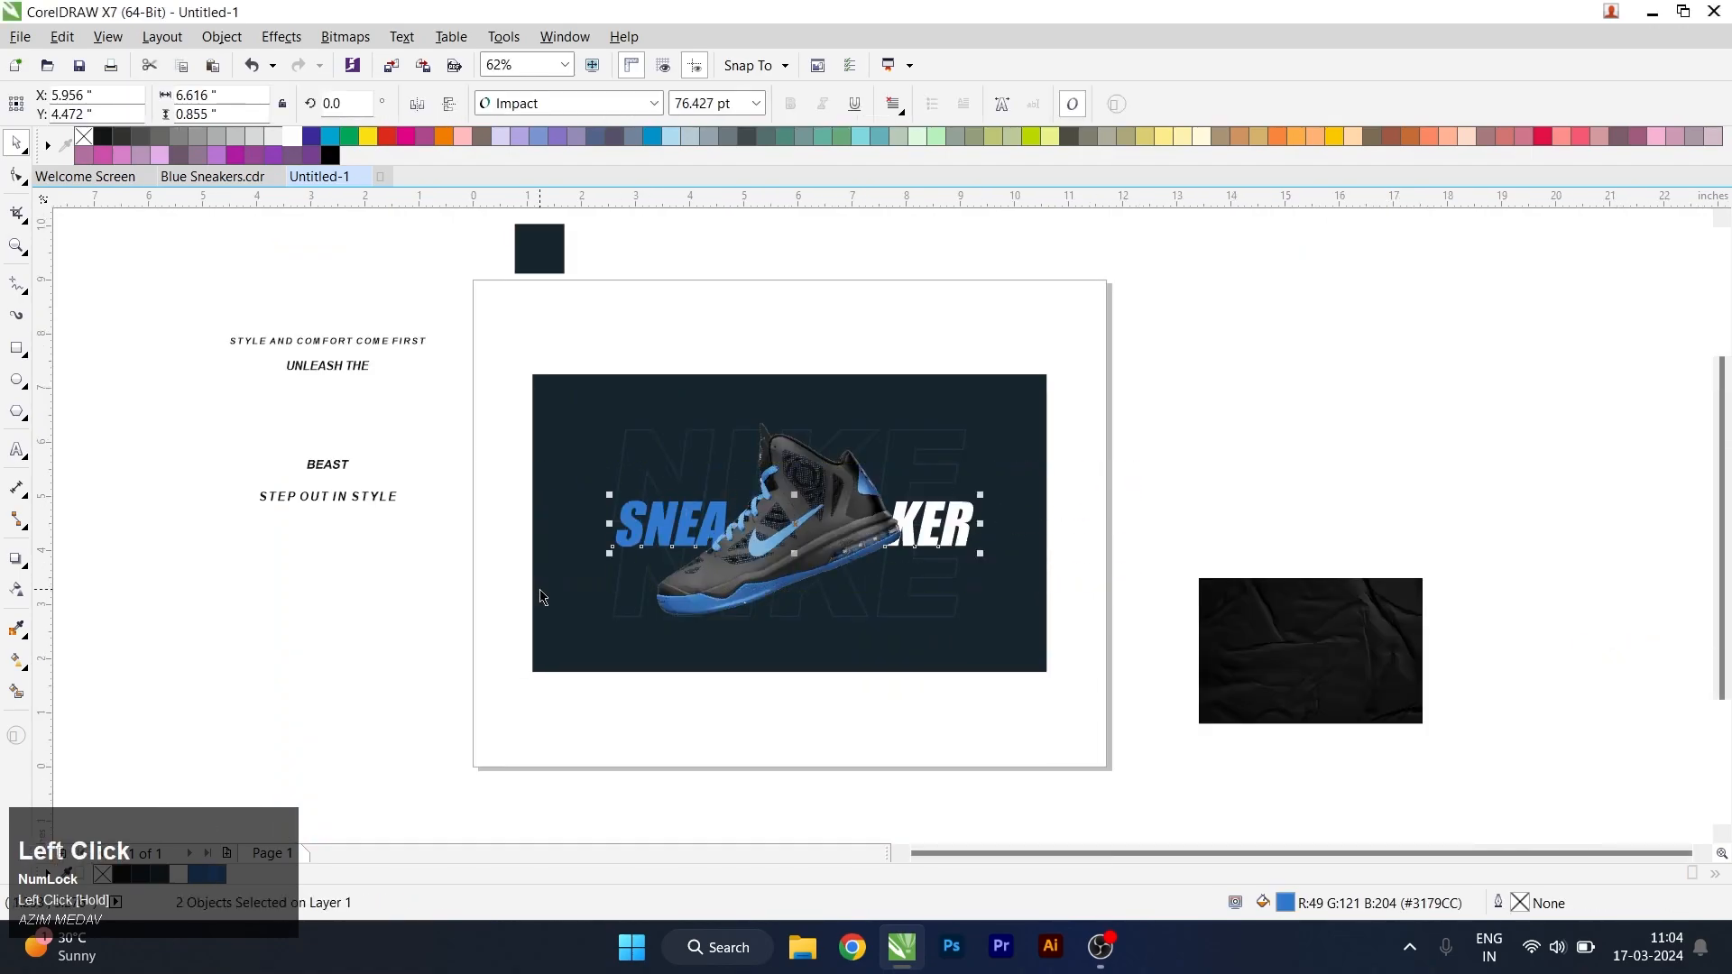
pyautogui.click(1324, 461)
pyautogui.moveTo(317, 370); pyautogui.dragTo(634, 473)
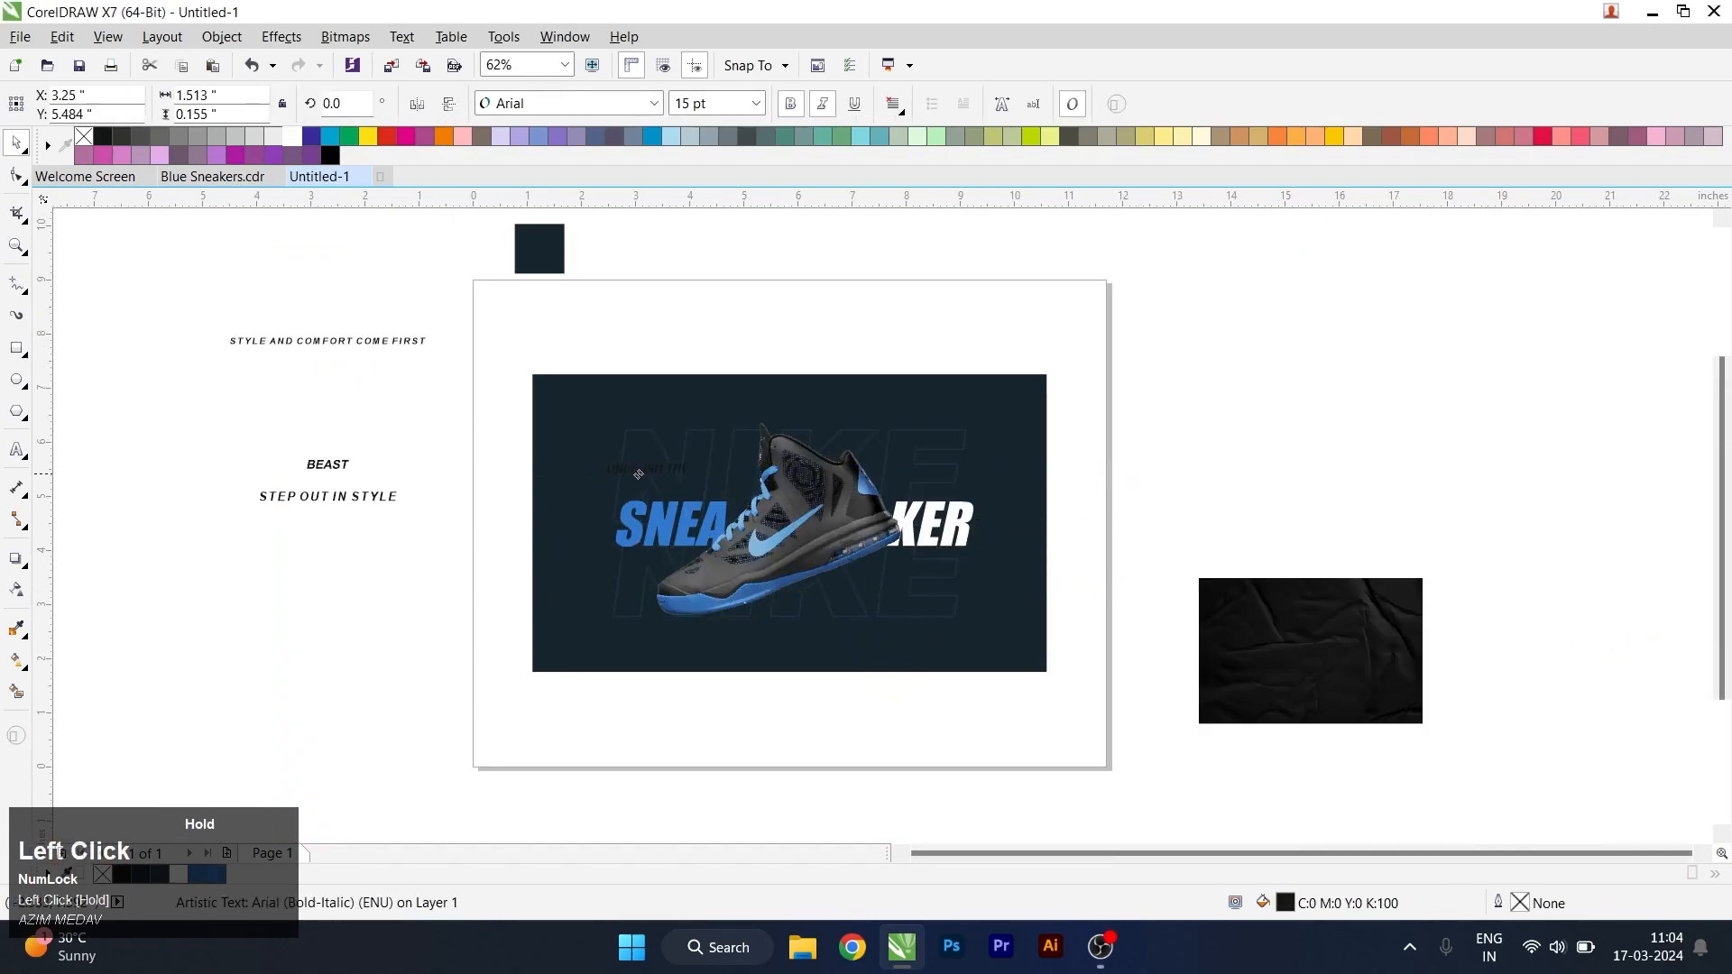
pyautogui.scroll(3, 742, 448)
pyautogui.click(292, 136)
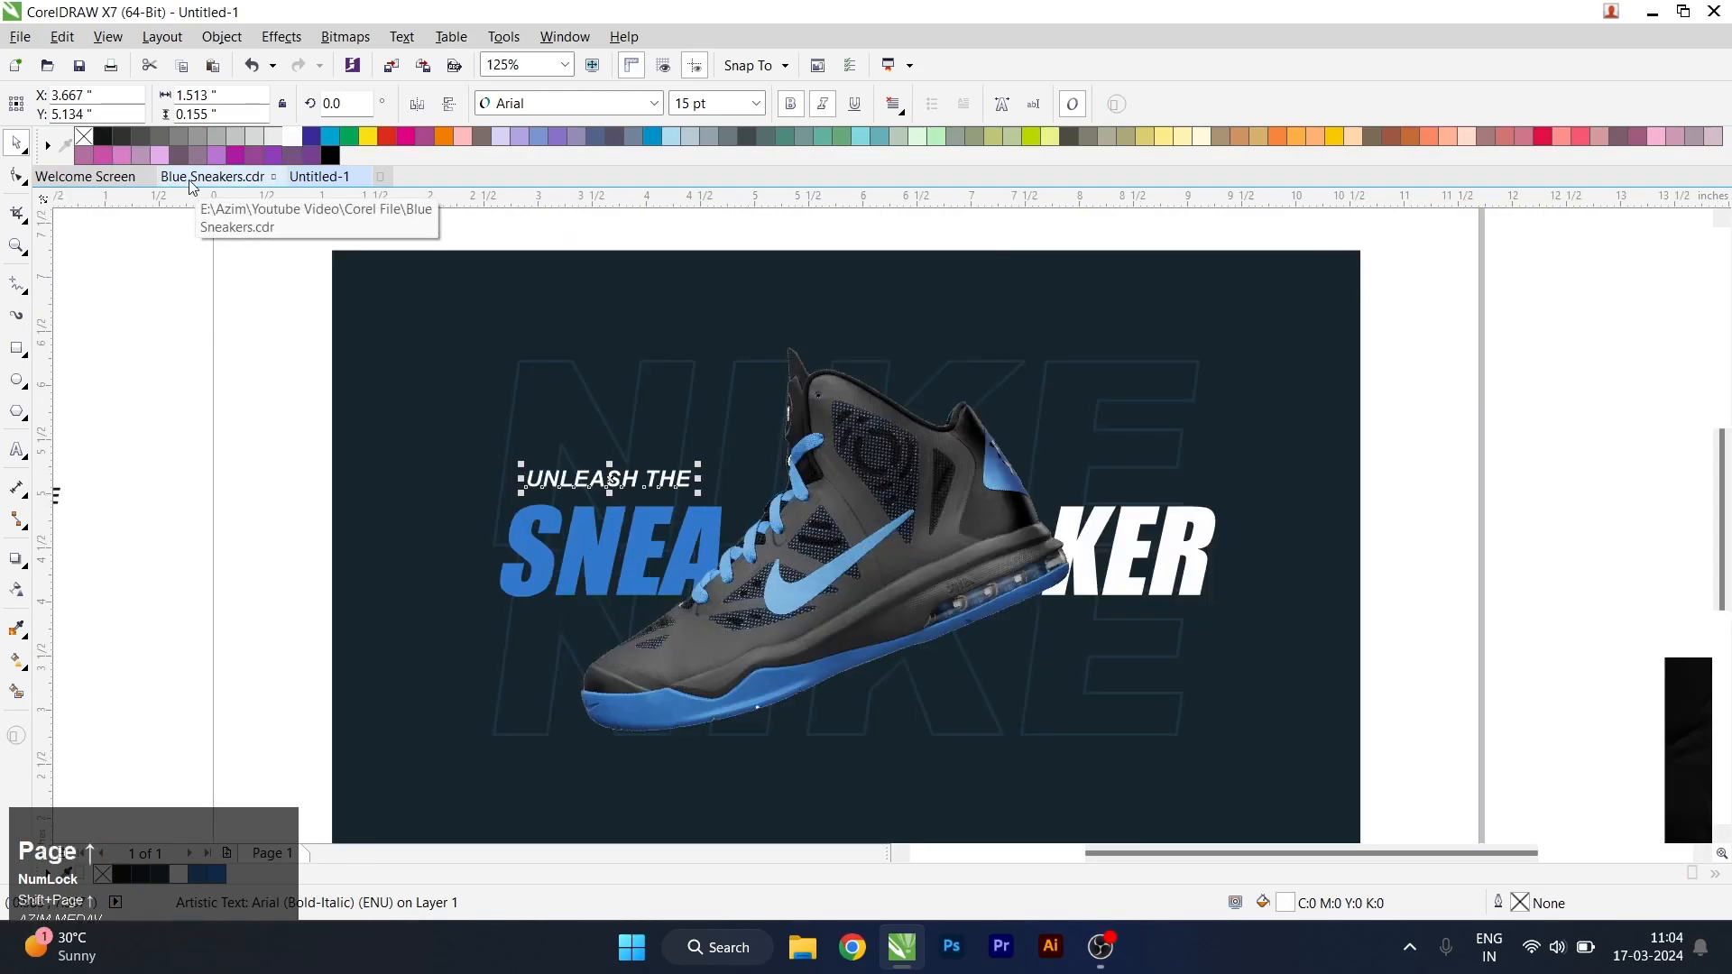
# - Enlarge the UNLEASH THE, SNEA and KER texts slightly and move UNLEASH THE closer to SNEA
pyautogui.moveTo(317, 468); pyautogui.dragTo(1268, 619)
pyautogui.click(1398, 572)
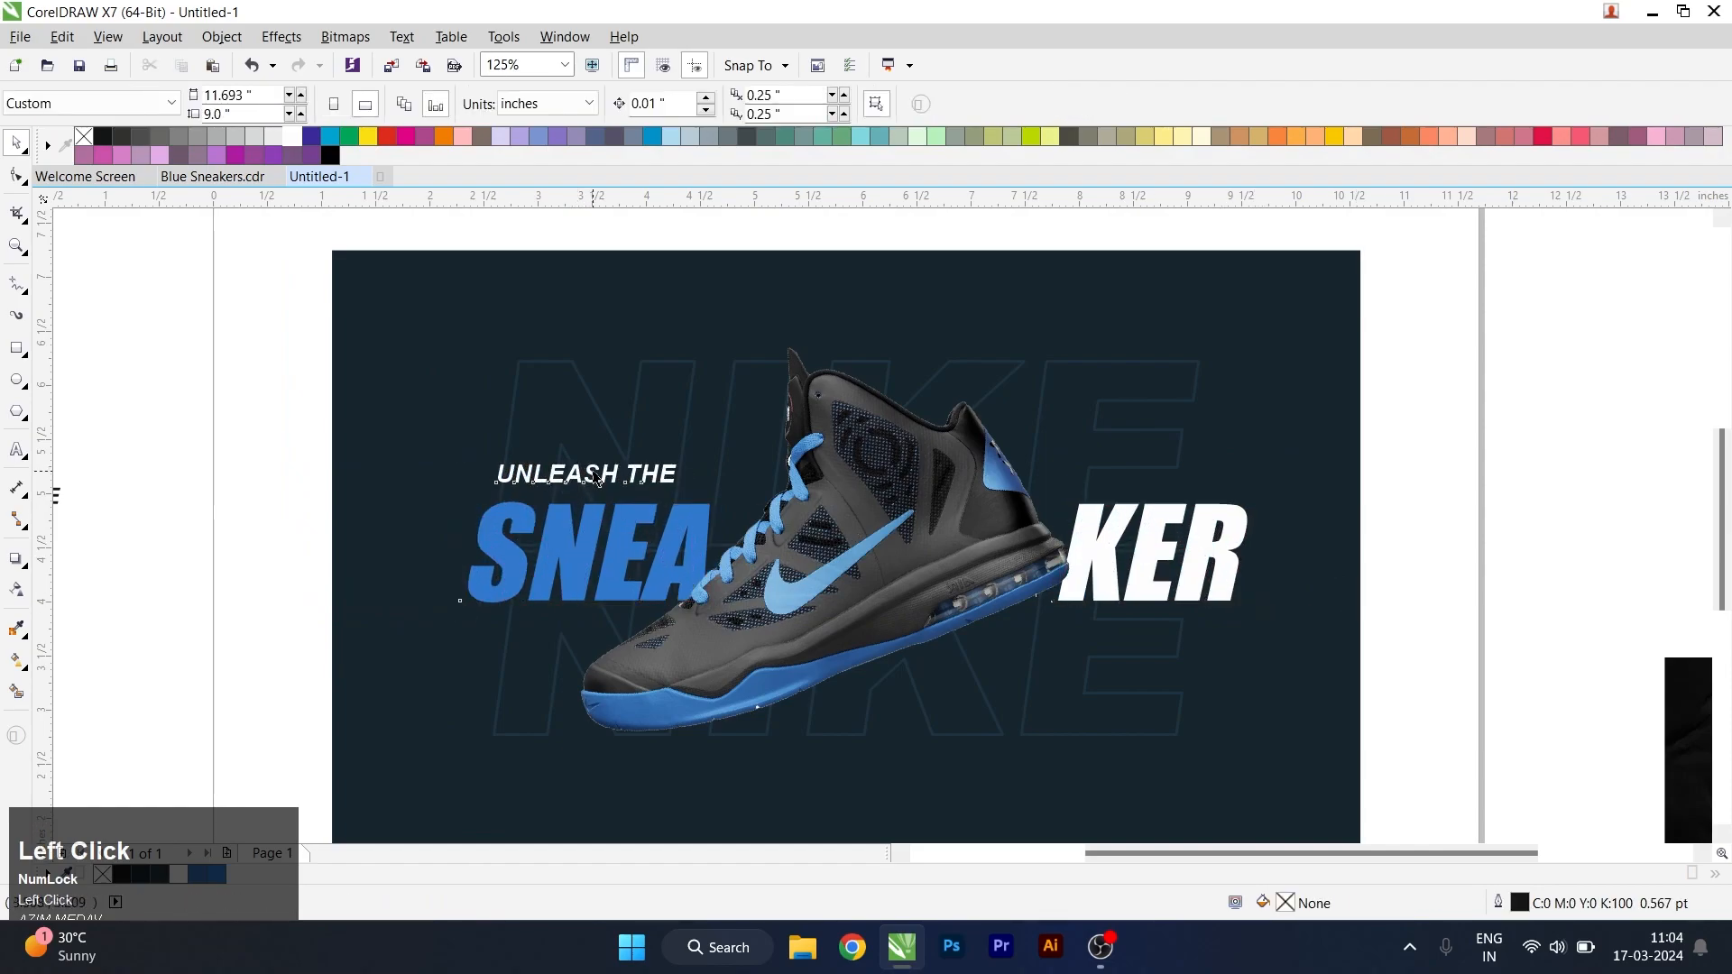
pyautogui.click(586, 472)
pyautogui.scroll(1, 585, 471)
pyautogui.moveTo(588, 478); pyautogui.dragTo(584, 496)
# - Place the BEAST text below the end of KER and fill it with the blue #3179CC
pyautogui.scroll(-2, 584, 496)
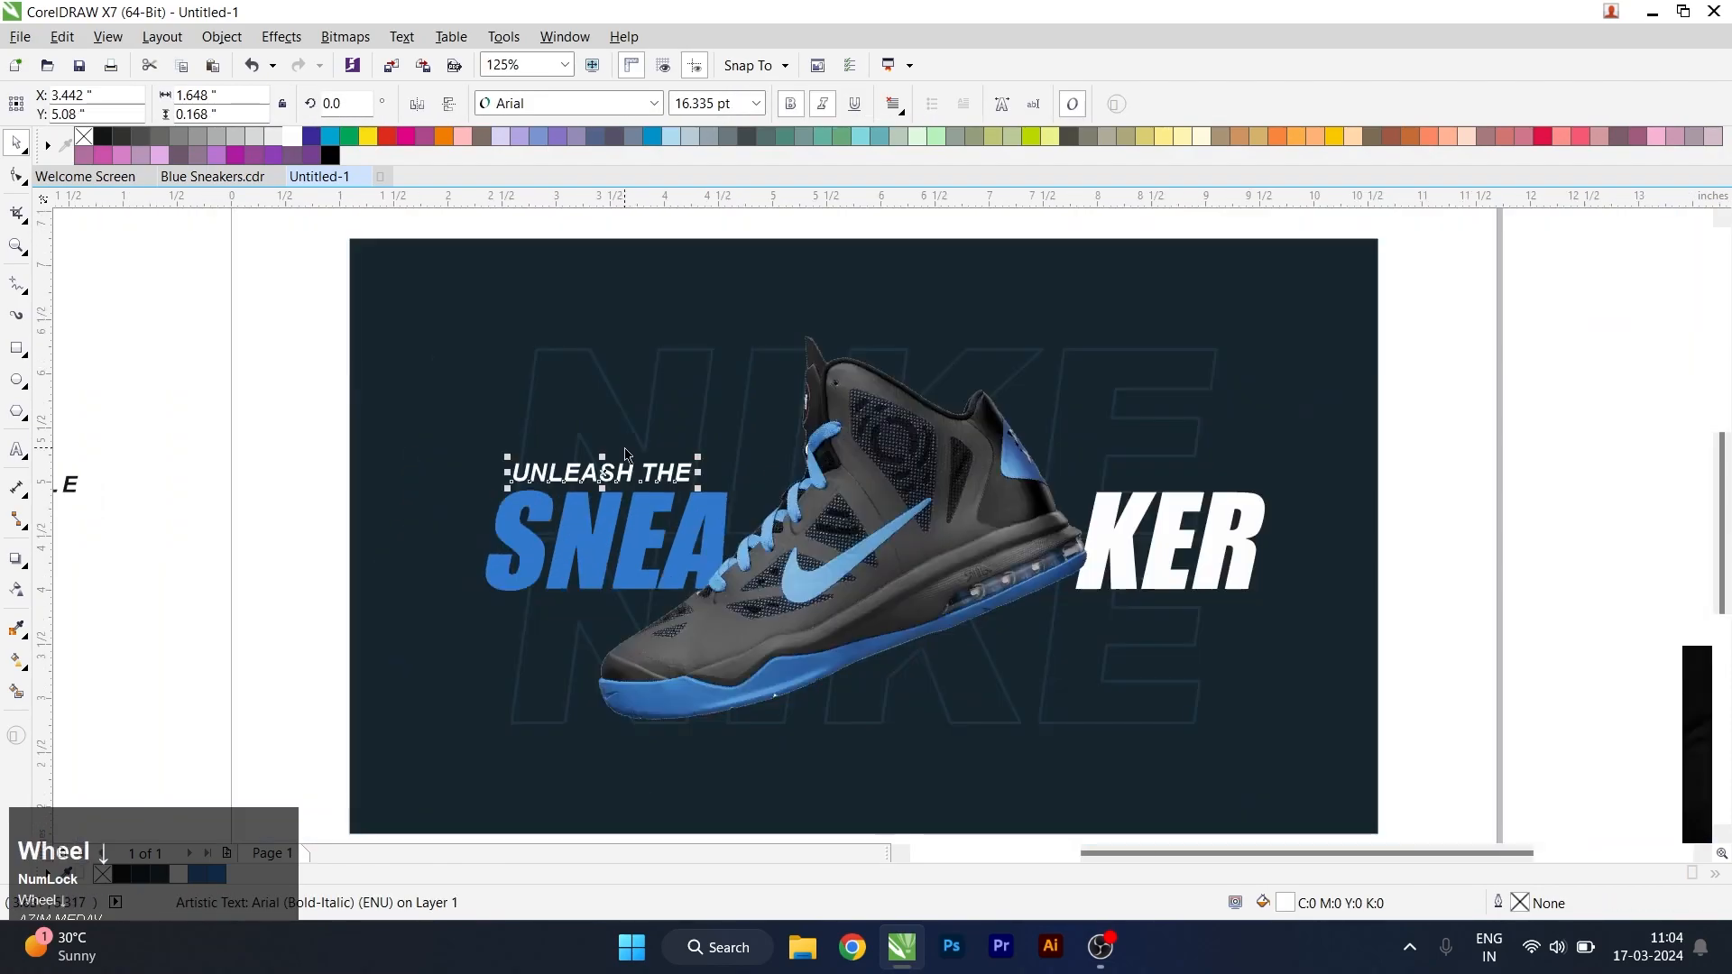
pyautogui.click(276, 437)
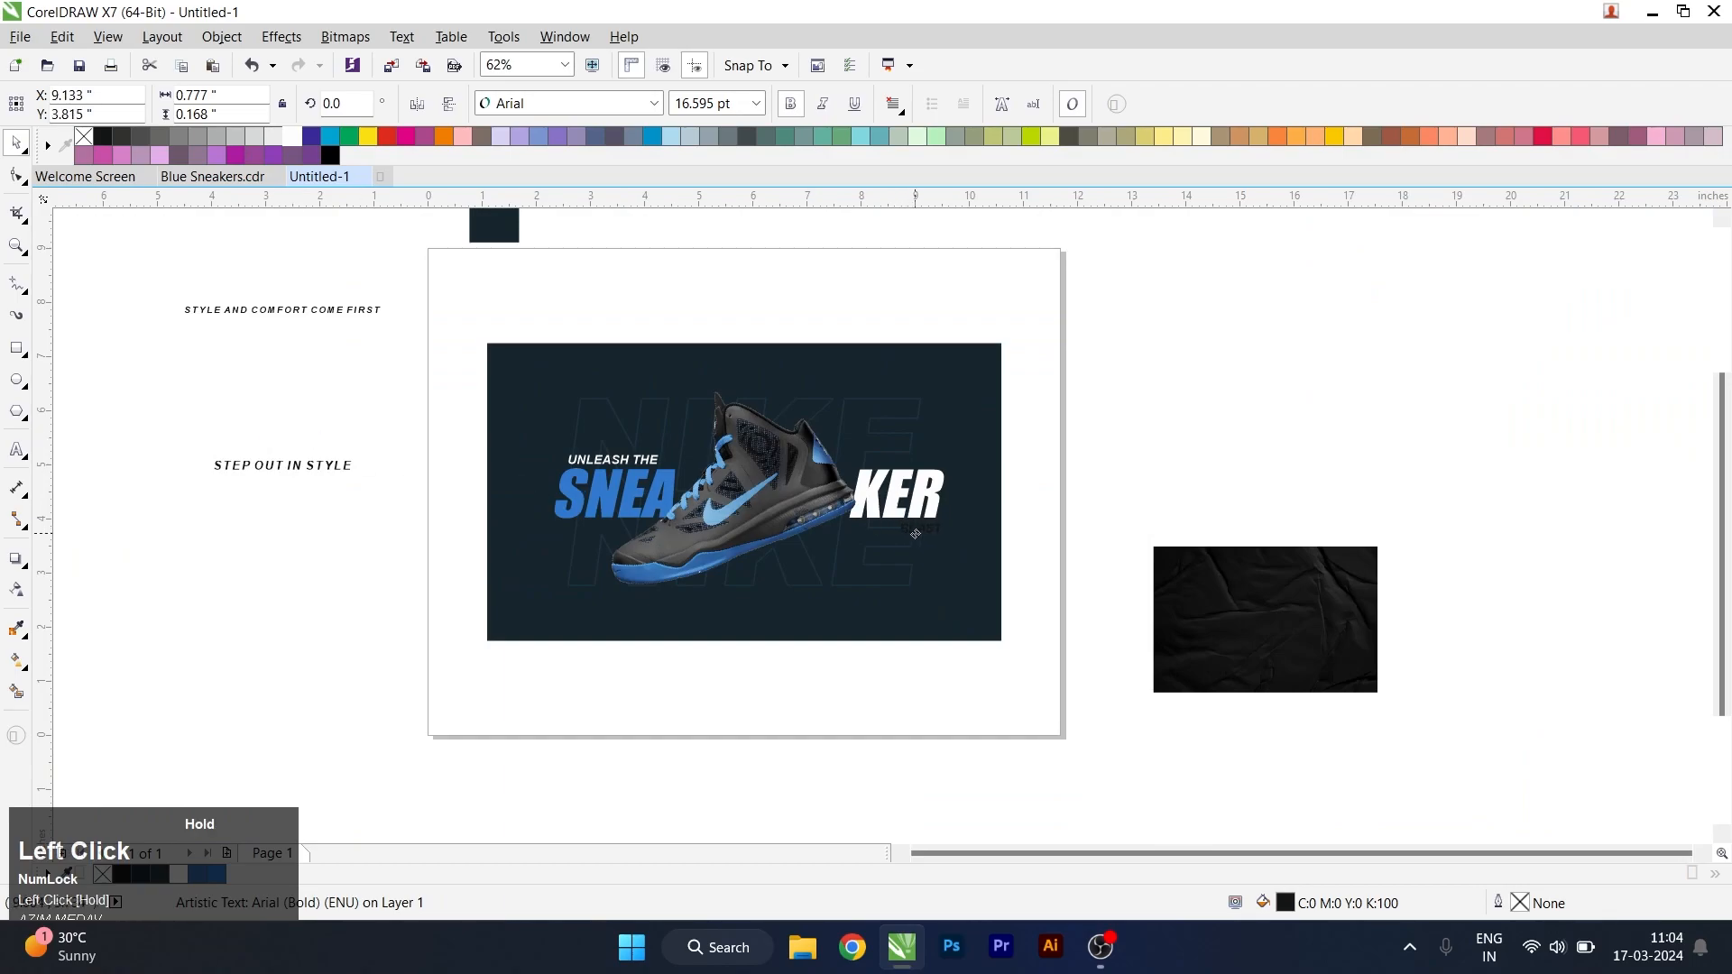
pyautogui.scroll(2, 948, 536)
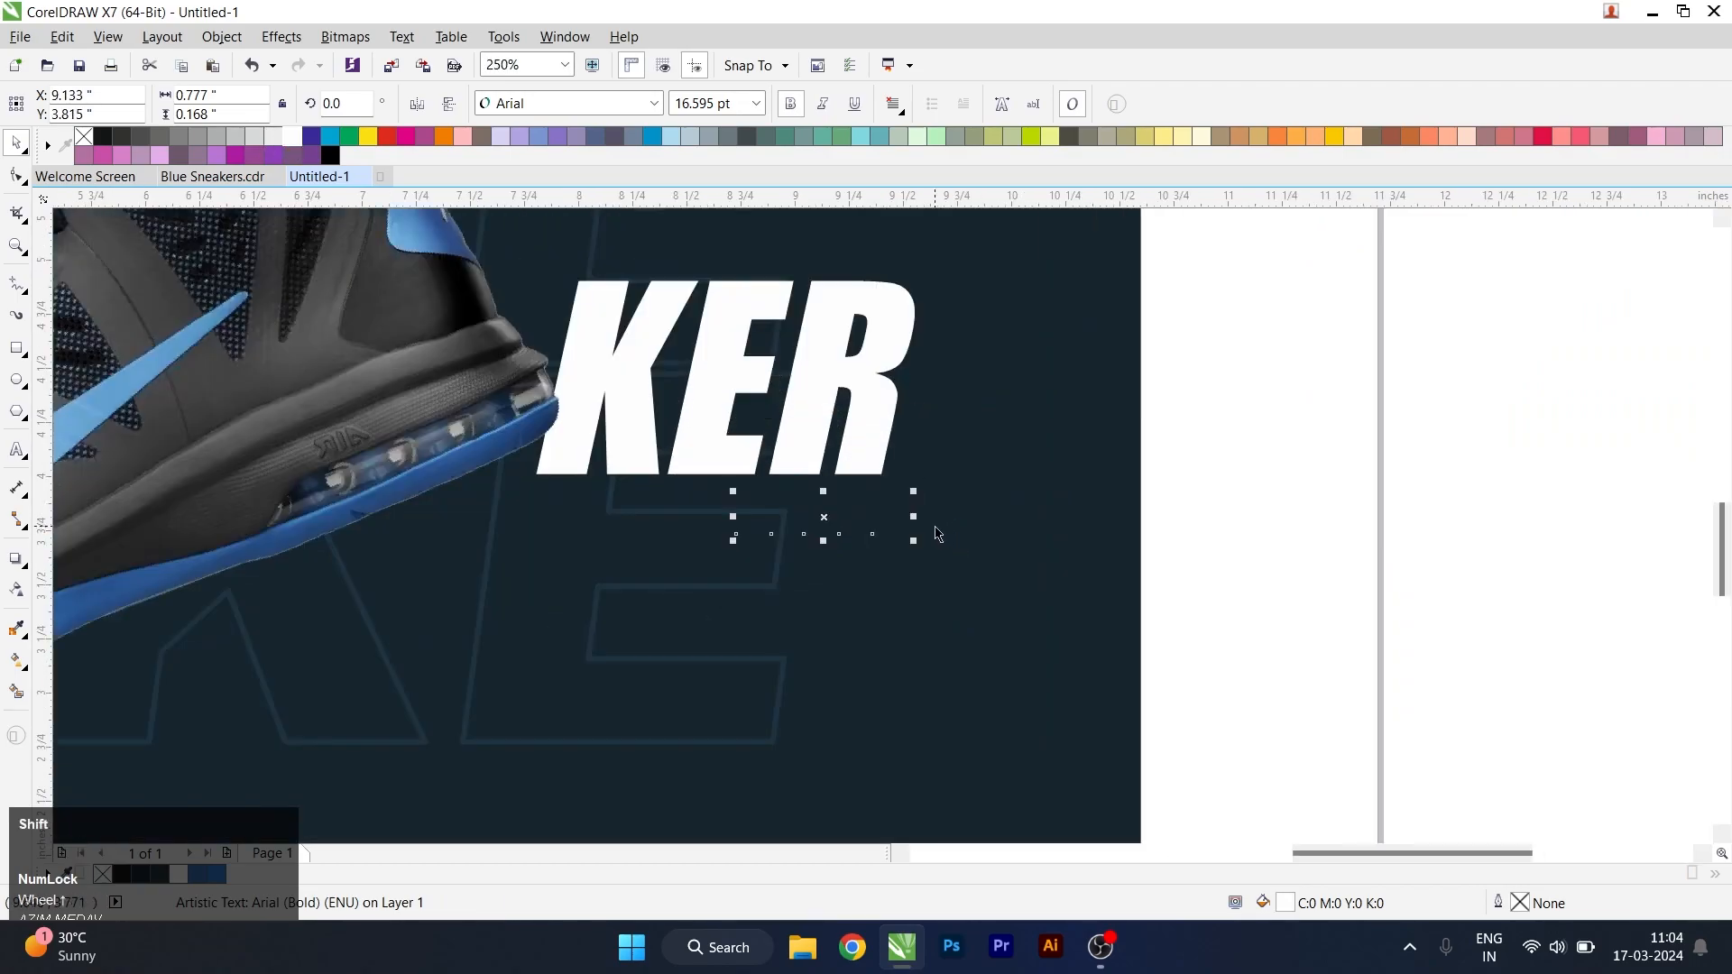
pyautogui.scroll(1, 932, 533)
pyautogui.click(220, 875)
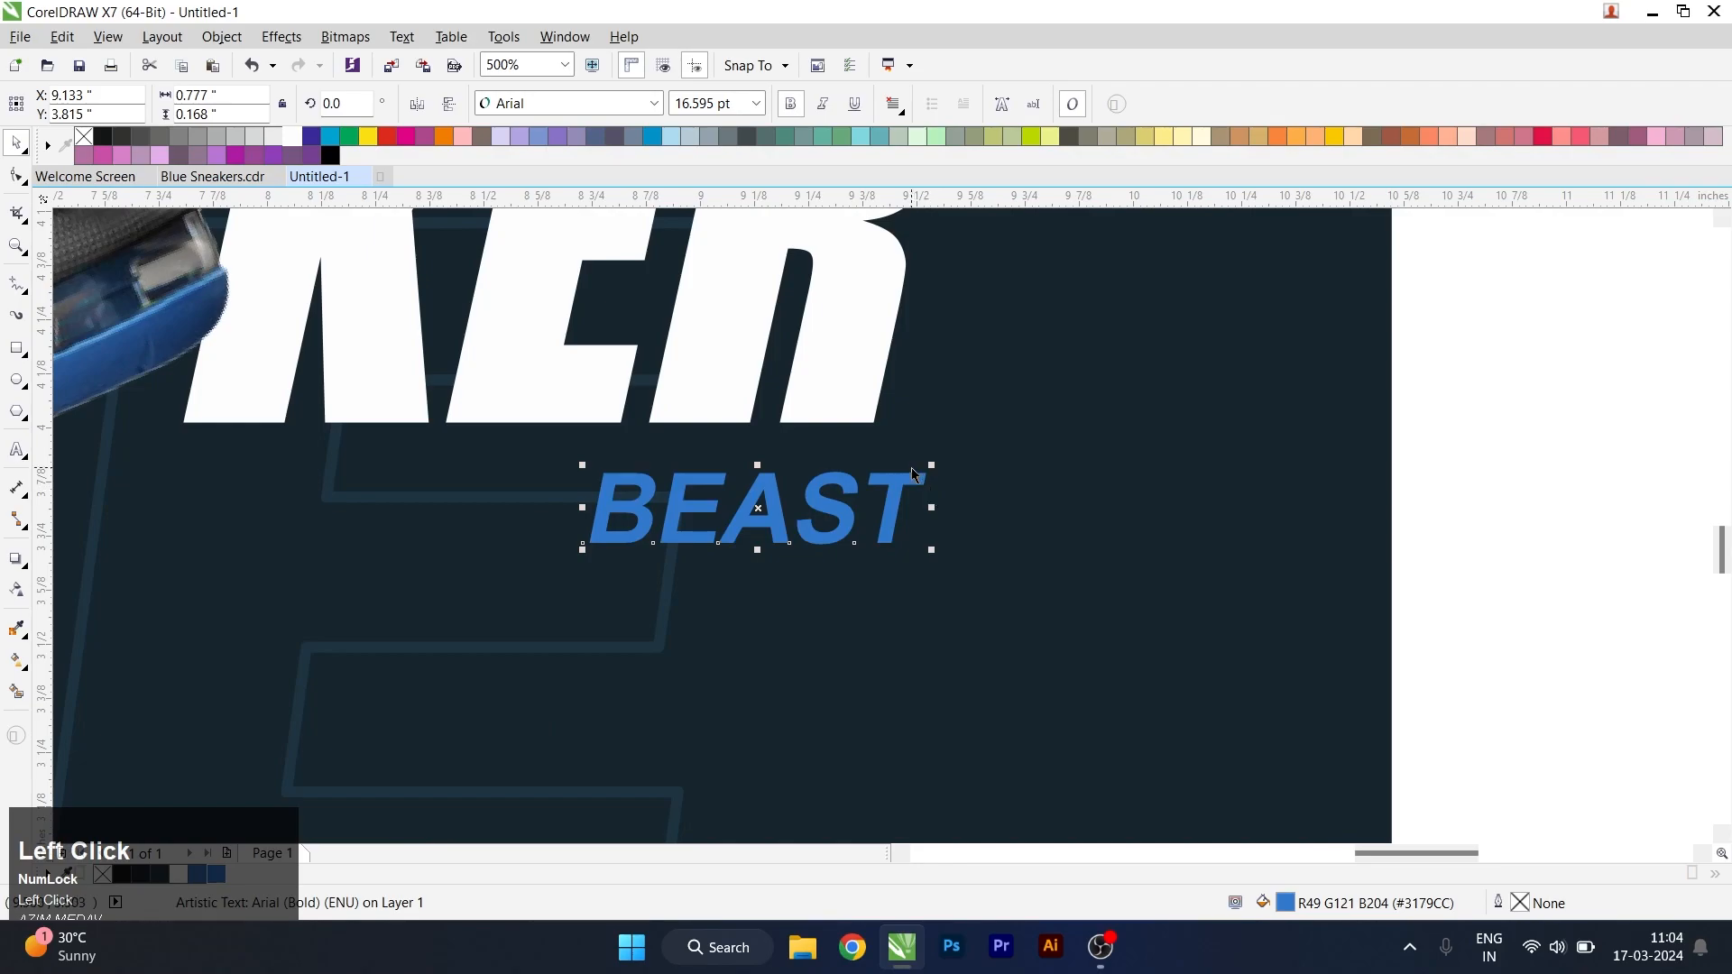
pyautogui.moveTo(838, 533); pyautogui.dragTo(786, 515)
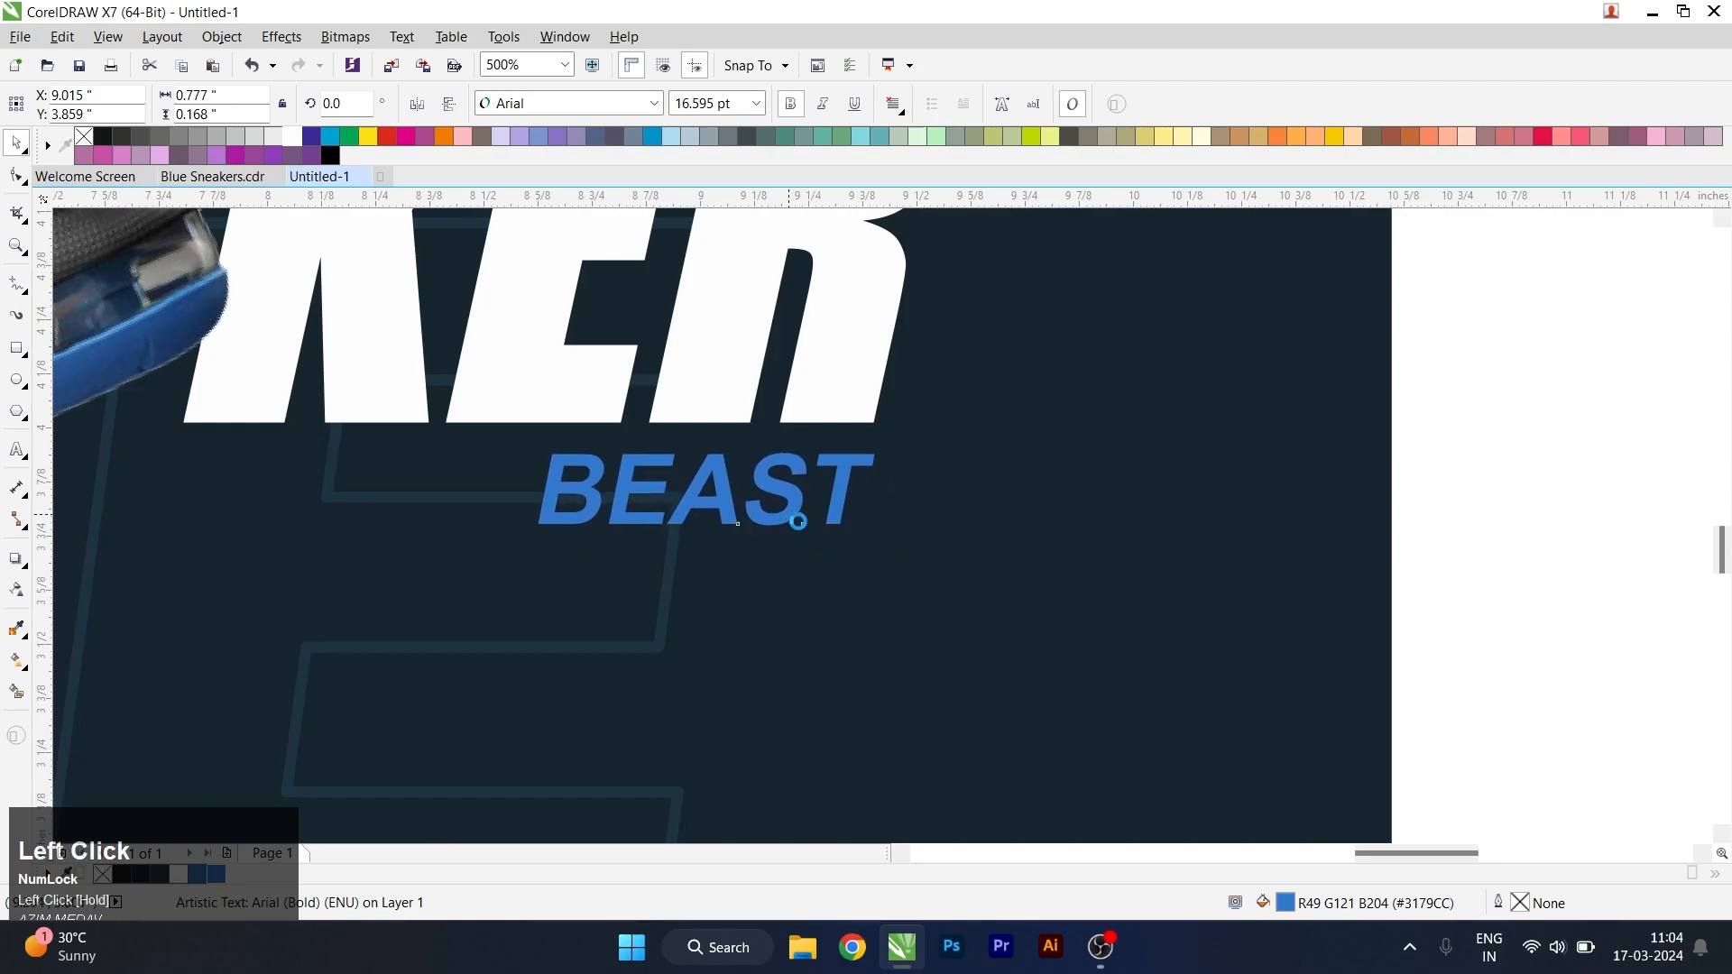
pyautogui.scroll(-2, 1200, 577)
pyautogui.click(1247, 547)
# - Place the STEP OUT IN STYLE text centred near the dark rectangle's bottom edge and fill it white
pyautogui.scroll(-1, 976, 507)
pyautogui.scroll(1, 964, 433)
pyautogui.scroll(-1, 886, 444)
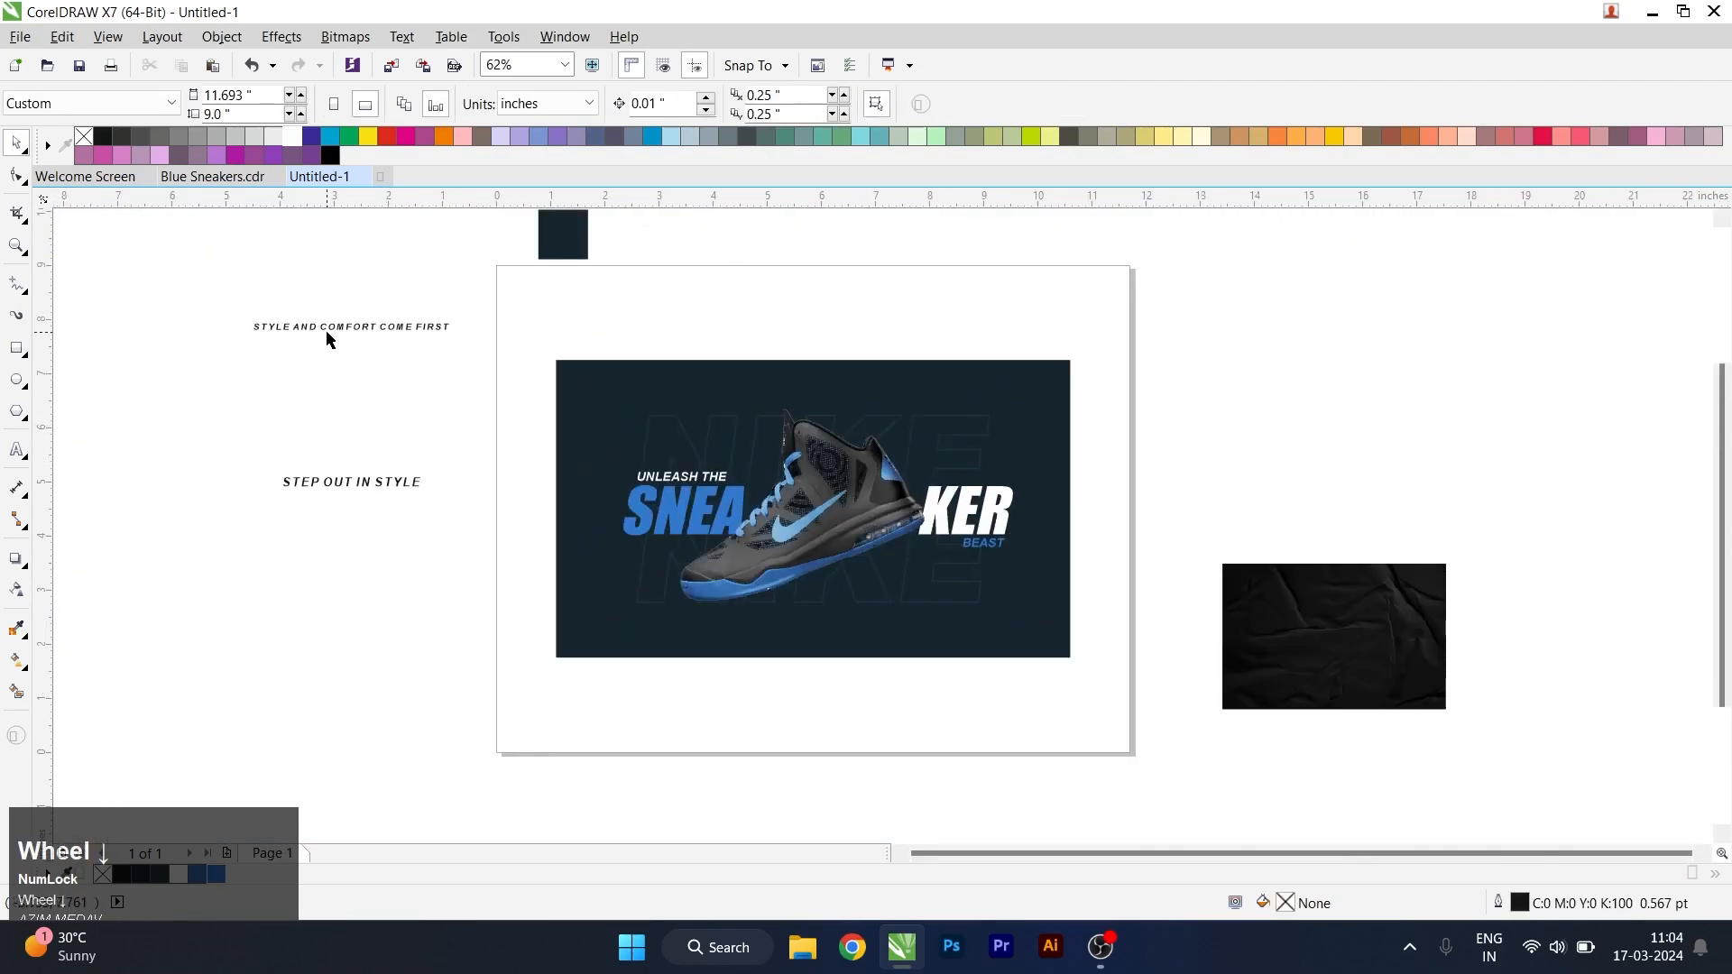
pyautogui.moveTo(352, 490); pyautogui.dragTo(845, 644)
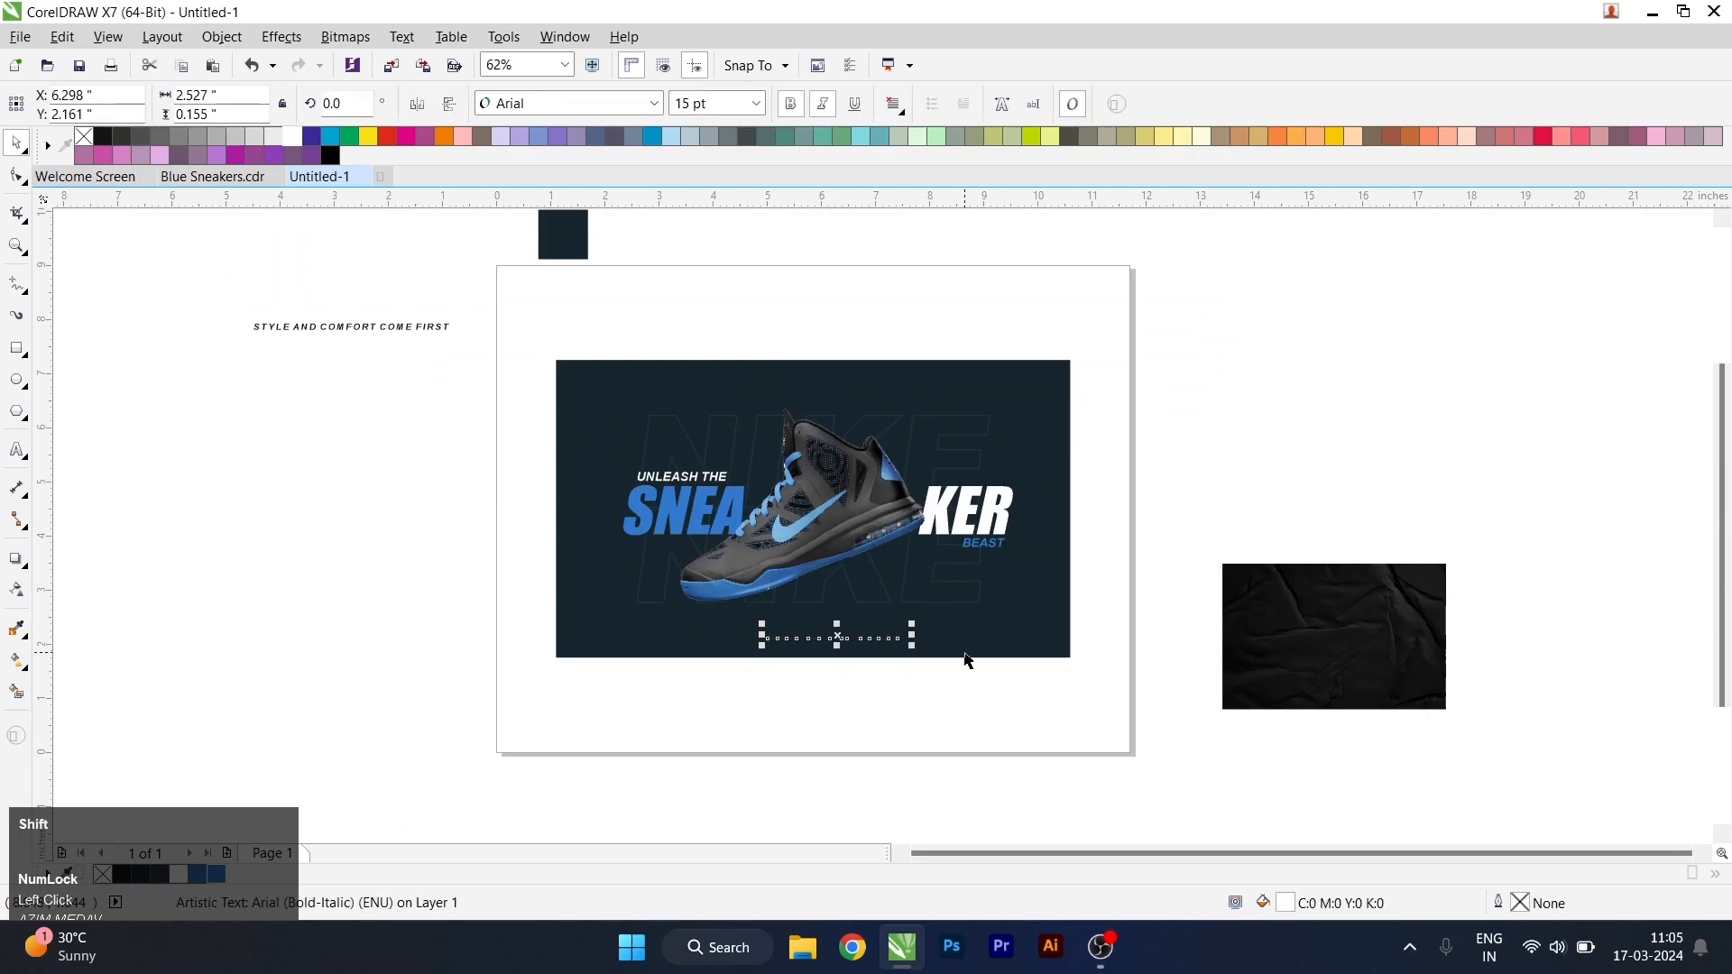
pyautogui.click(493, 410)
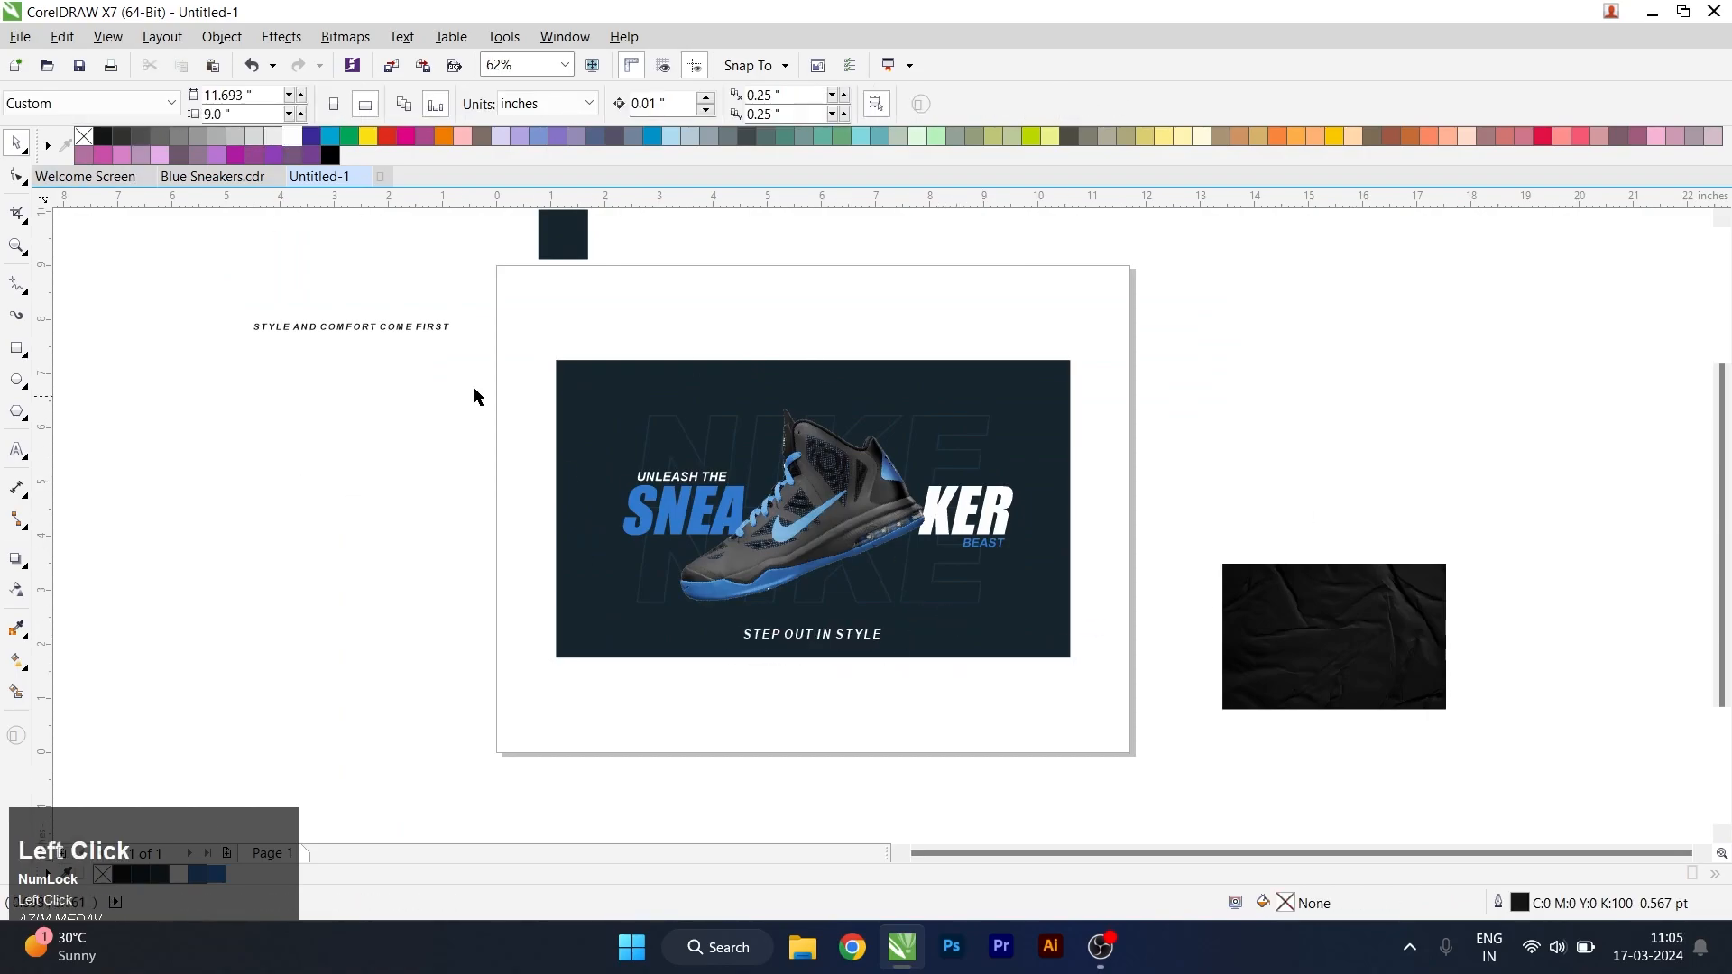
# - Place the STYLE AND COMFORT COME FIRST text near the dark rectangle's top edge, fill it white and centre it horizontally on the rectangle
pyautogui.moveTo(365, 336); pyautogui.dragTo(573, 372)
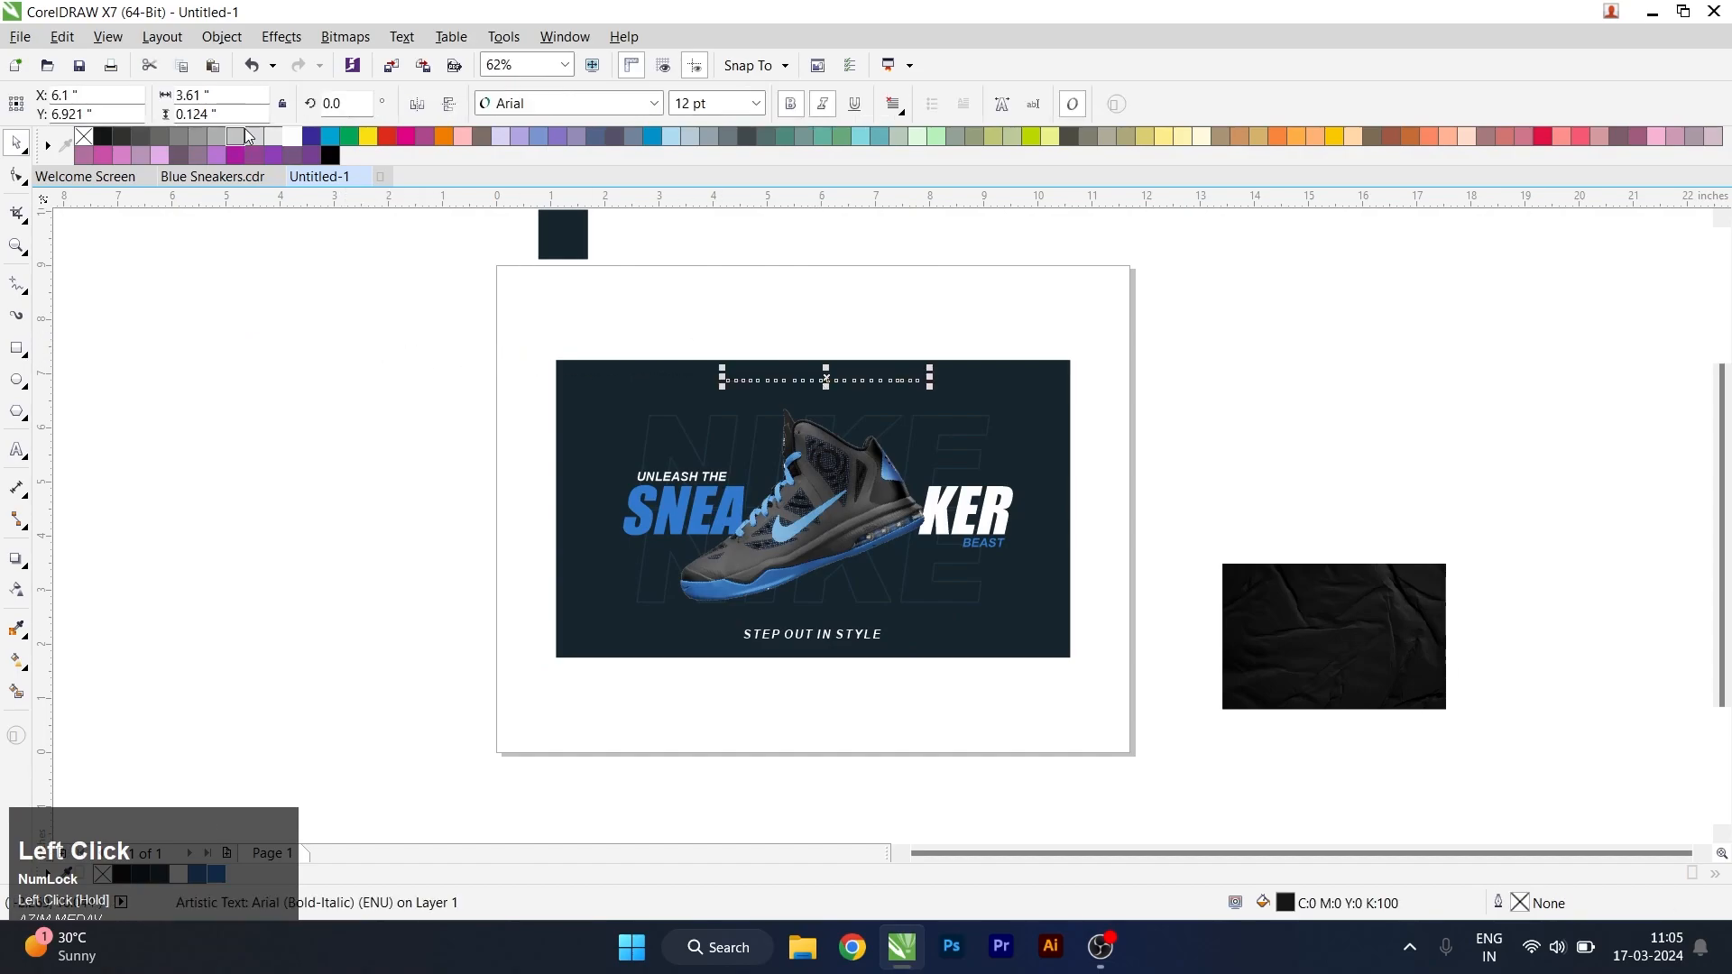
pyautogui.scroll(1, 918, 358)
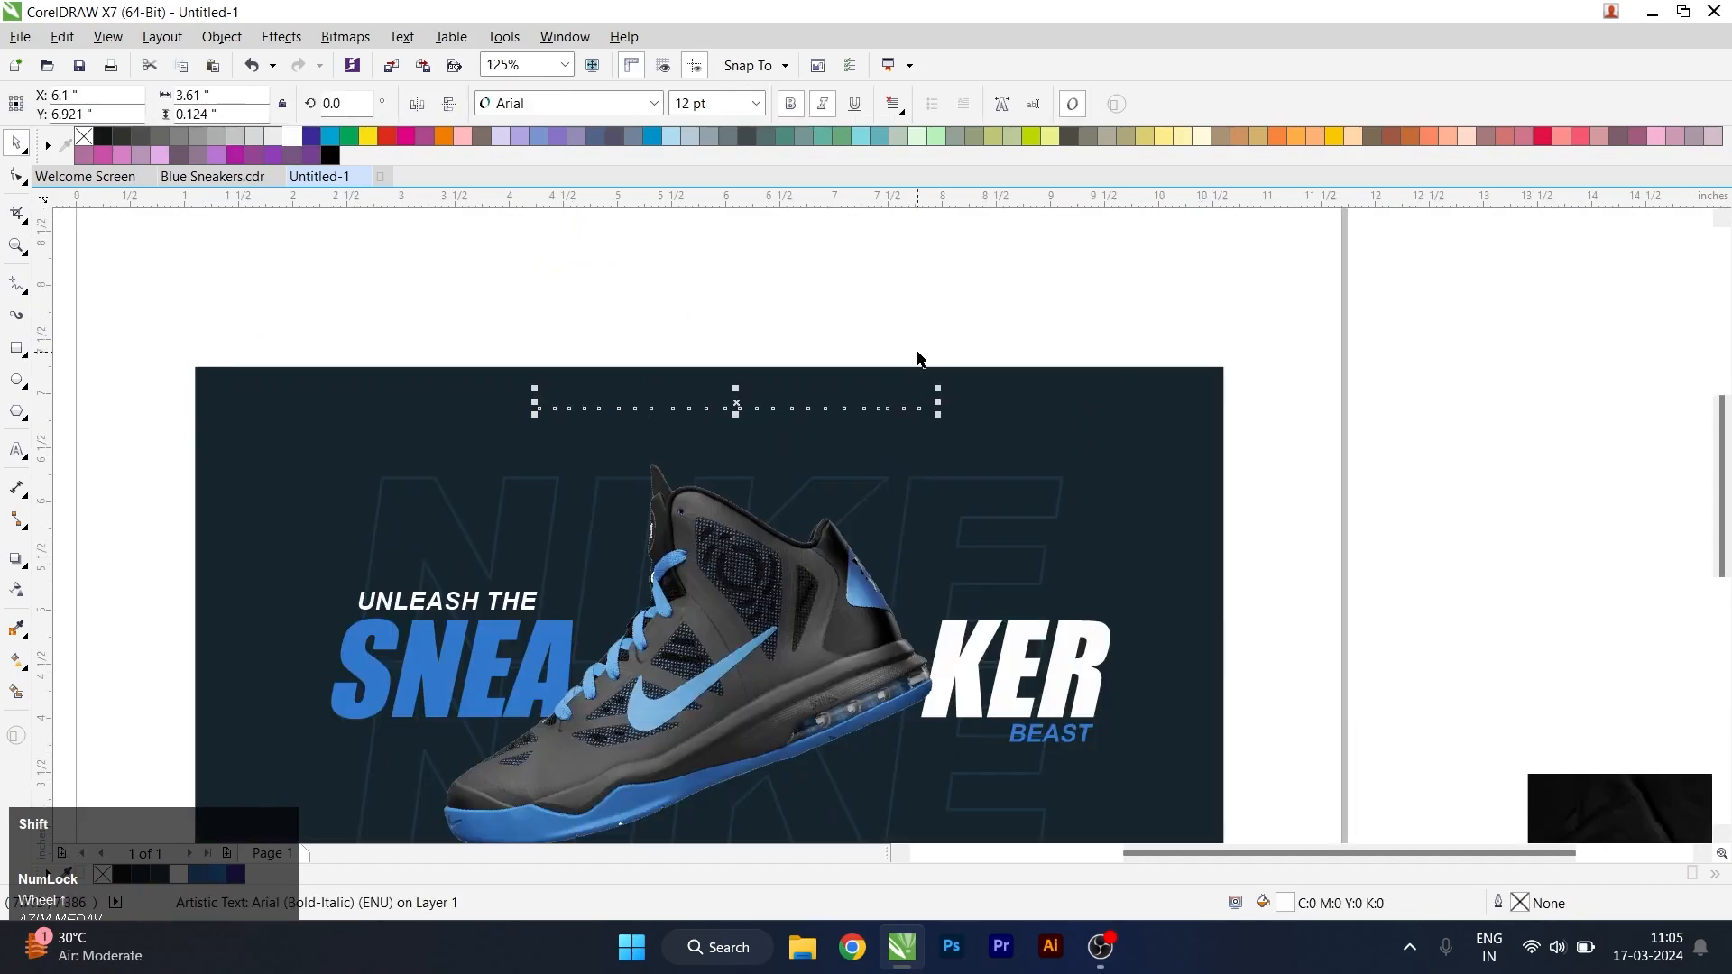
pyautogui.keyDown('shift'); pyautogui.click(994, 433); pyautogui.keyUp('shift')
pyautogui.press('c')
pyautogui.click(955, 321)
pyautogui.click(795, 403)
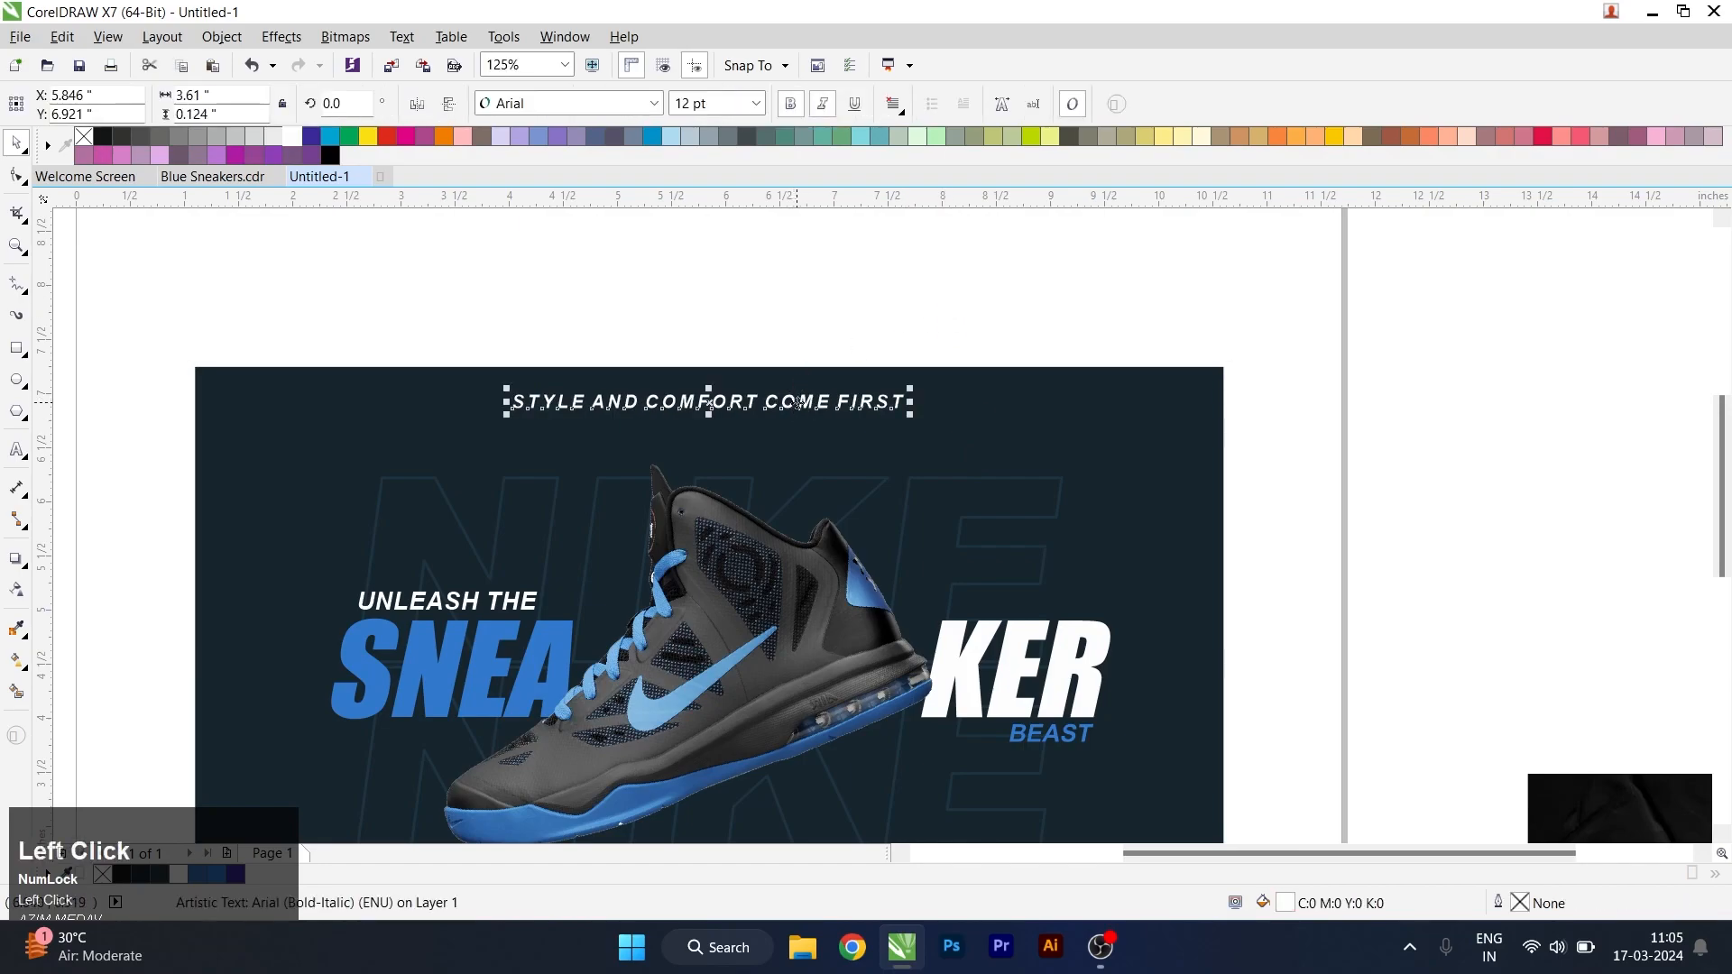
pyautogui.scroll(1, 796, 404)
pyautogui.click(911, 311)
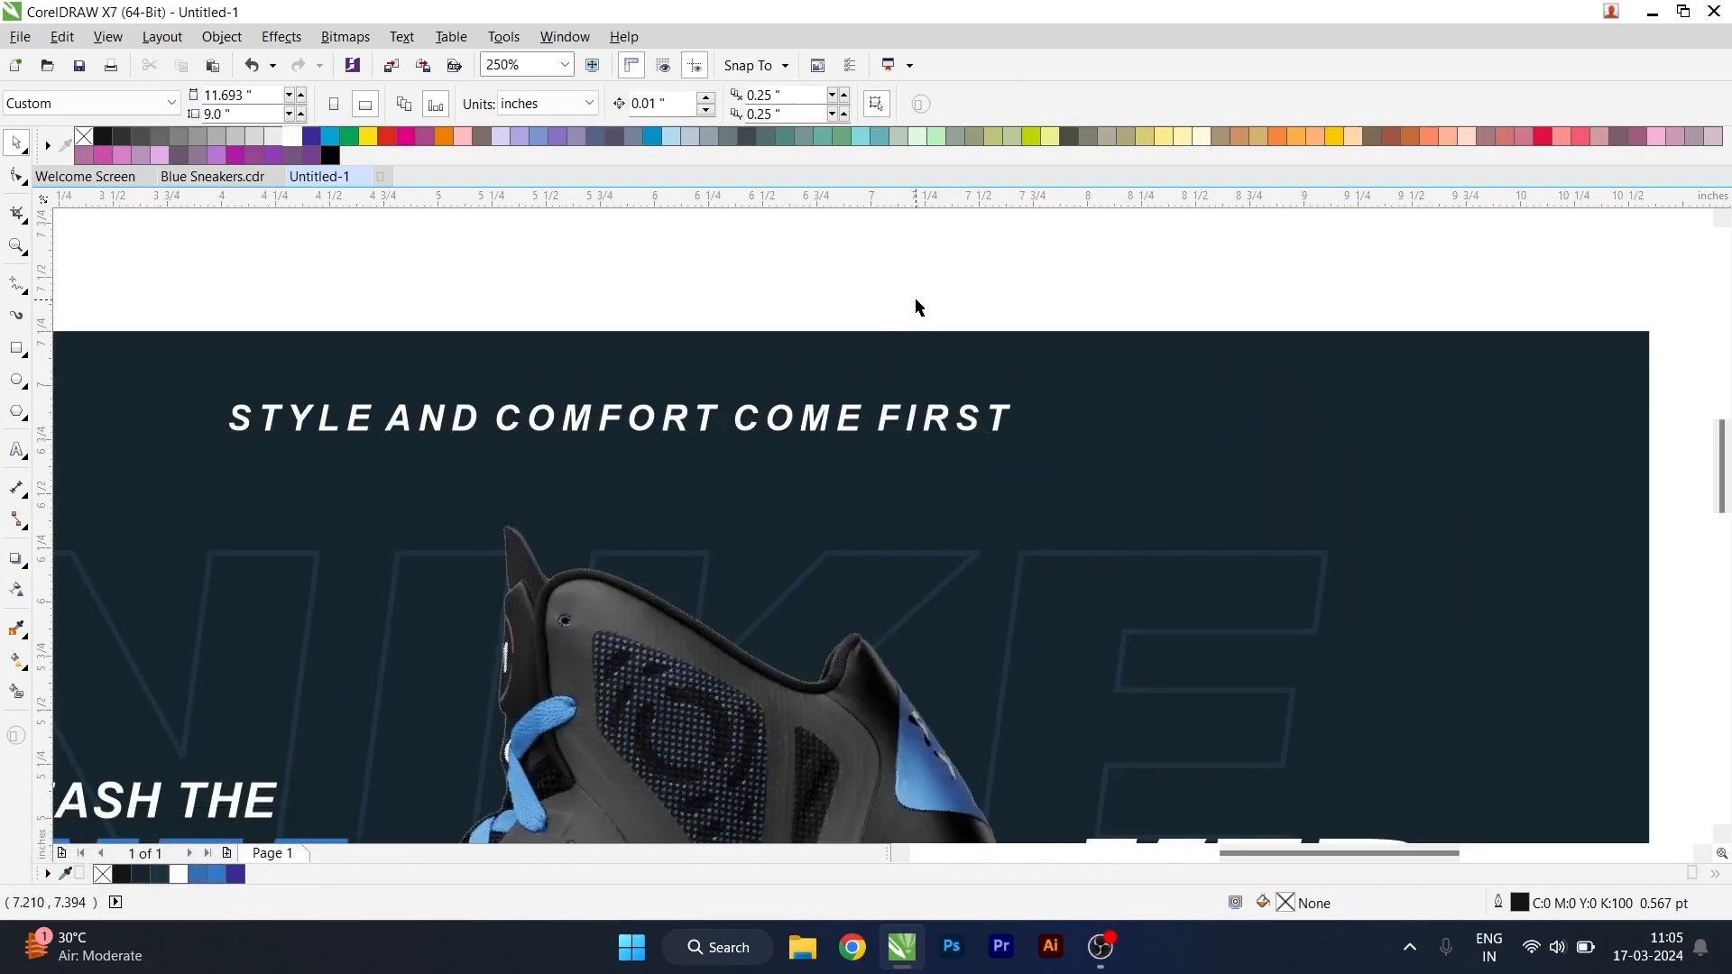
pyautogui.scroll(-1, 839, 439)
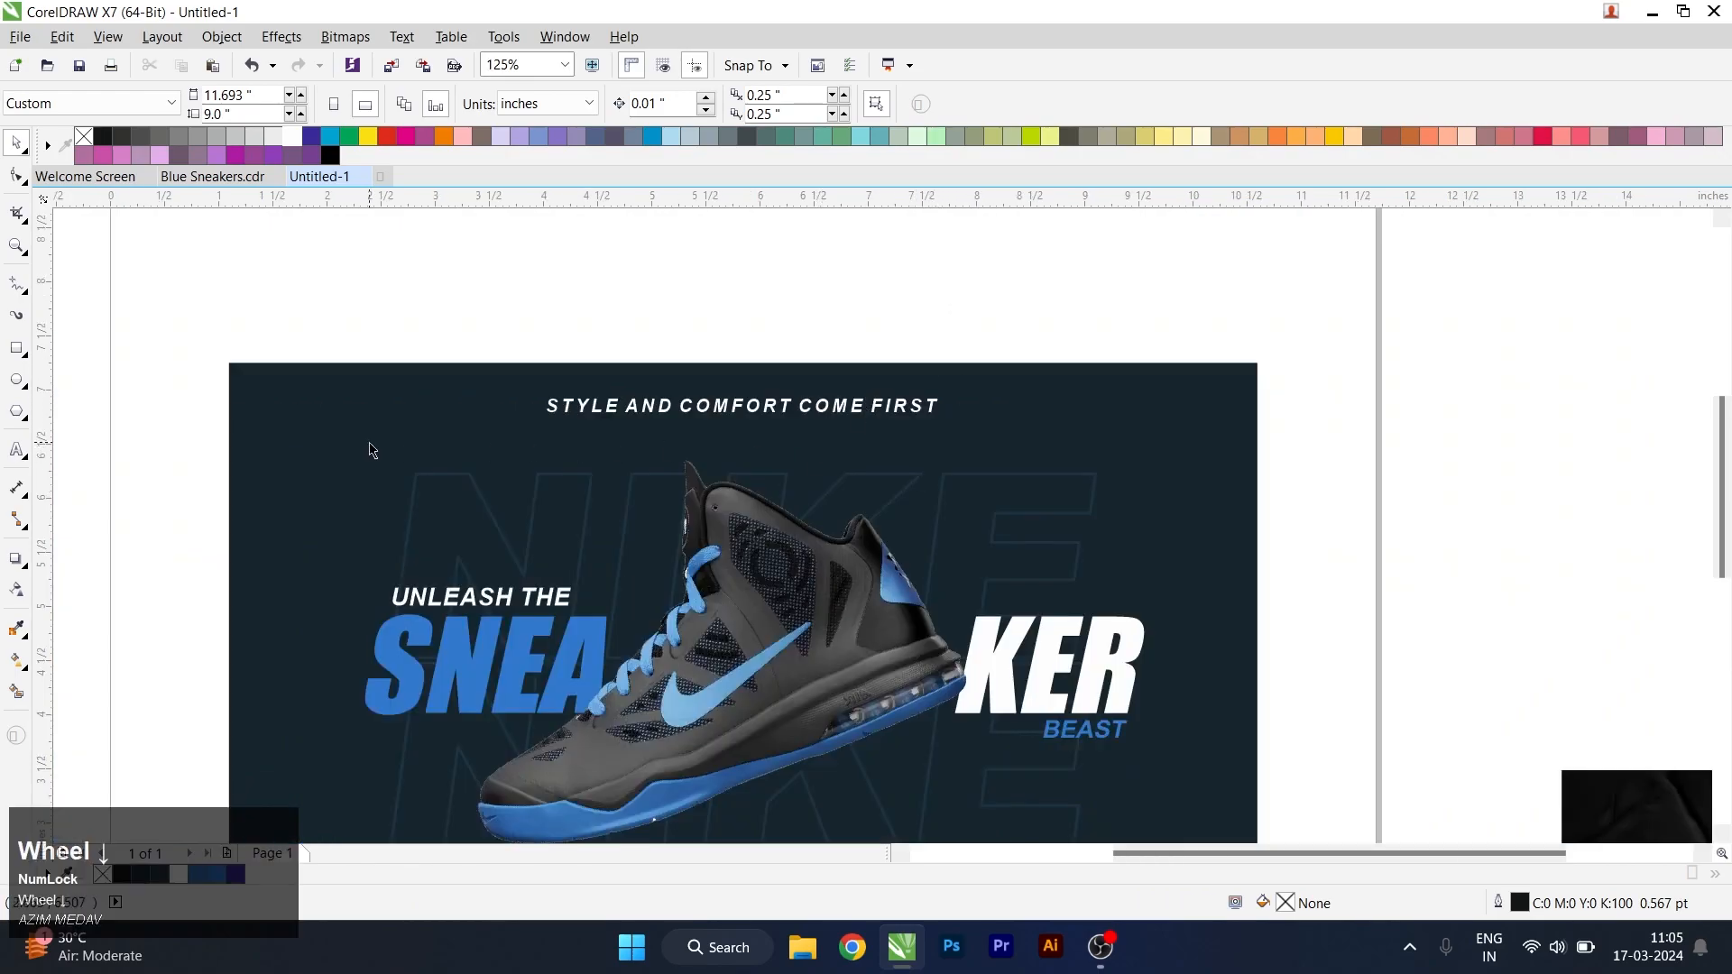
pyautogui.click(19, 288)
pyautogui.click(81, 352)
pyautogui.scroll(1, 525, 443)
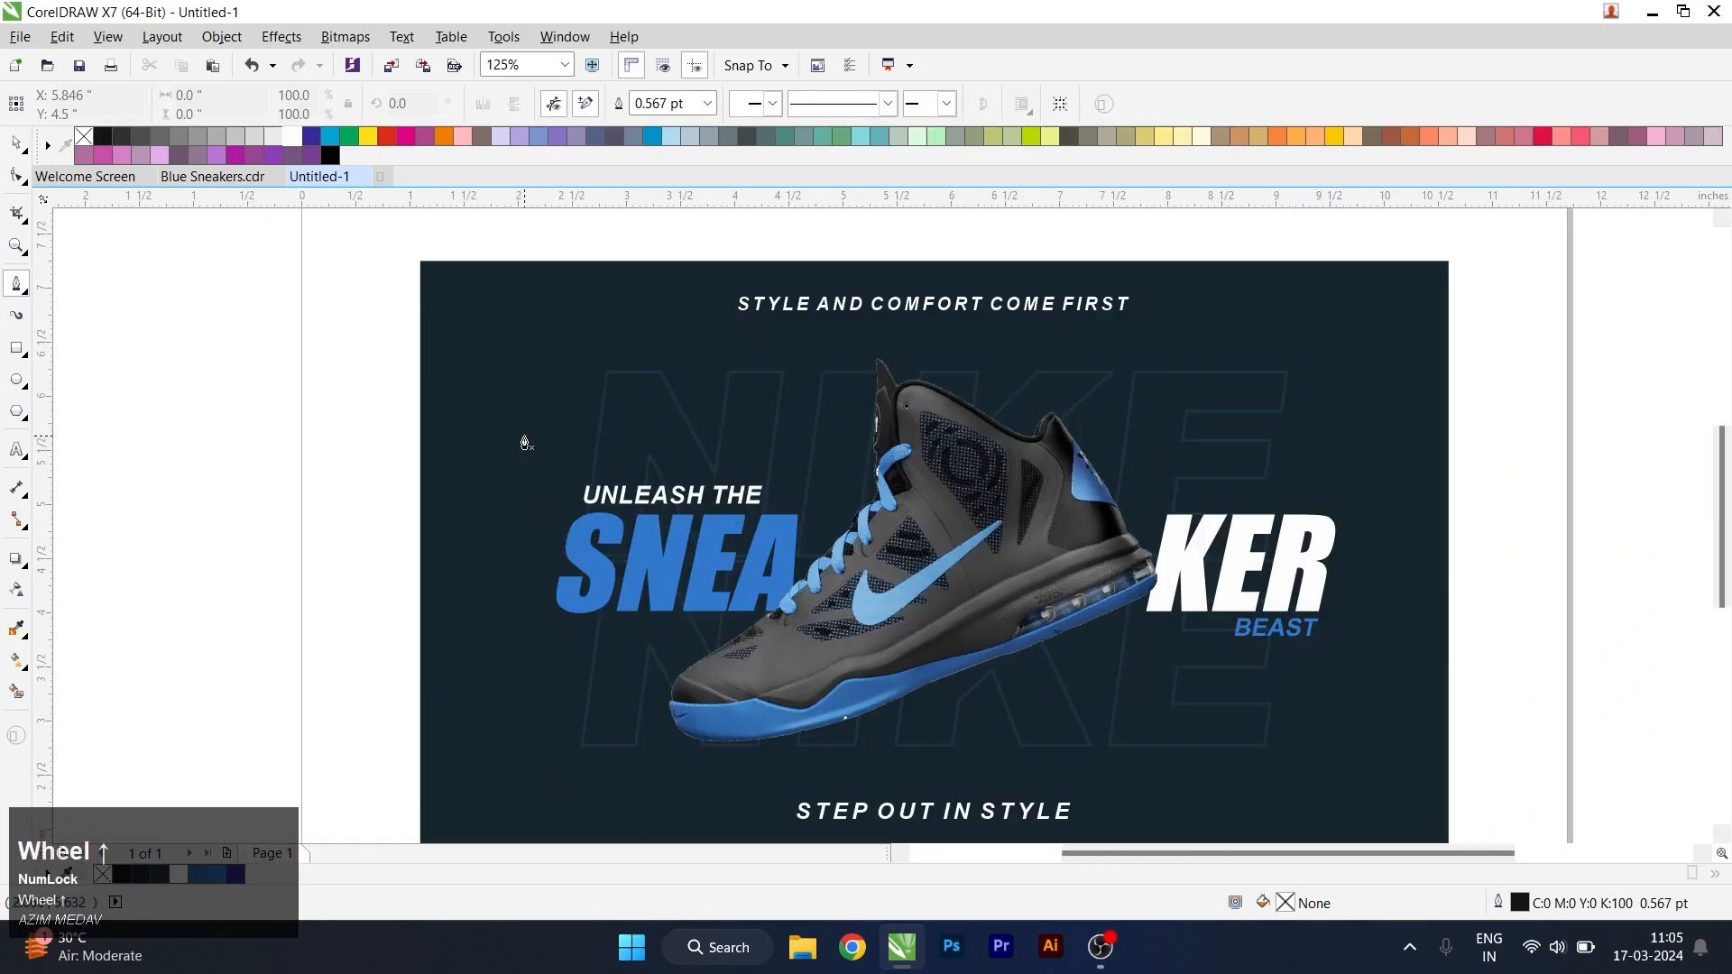
pyautogui.click(374, 361)
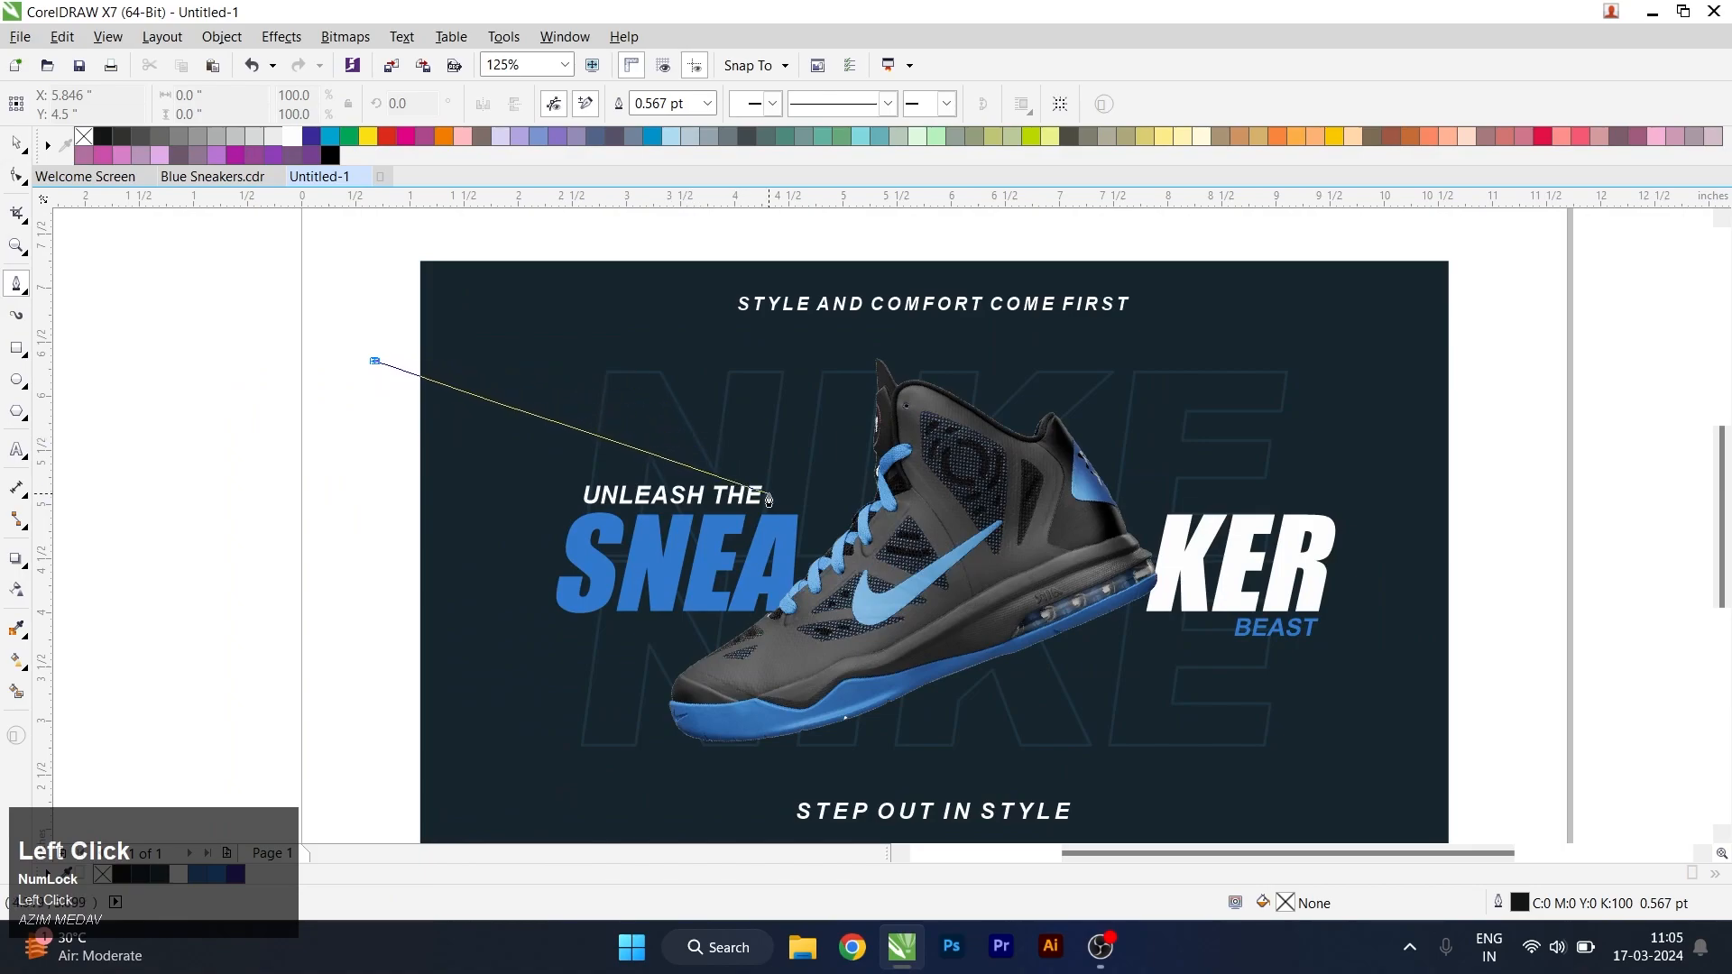
pyautogui.moveTo(793, 490); pyautogui.dragTo(869, 697)
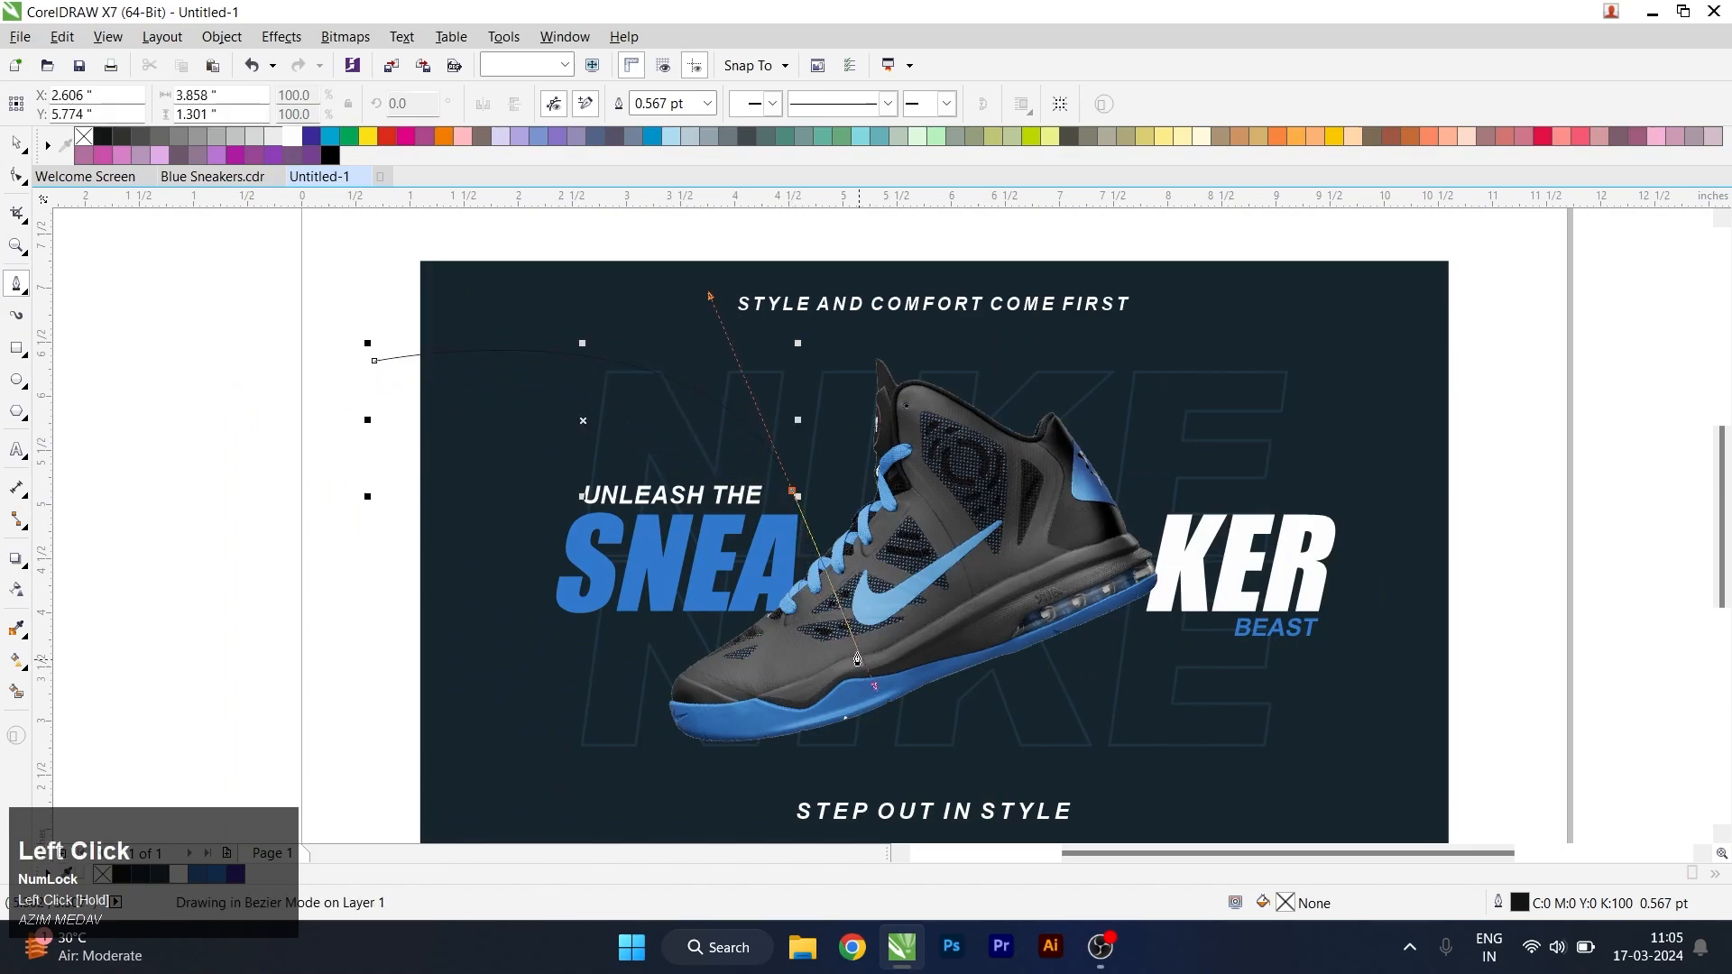
pyautogui.hotkey('ctrl', 'z')
# - Draw a wavy Pen curve, about 10.18 by 3.42 inches, from beyond the banner's left edge, dipping under the shoe, past its right edge
pyautogui.click(370, 358)
pyautogui.moveTo(756, 524); pyautogui.dragTo(813, 713)
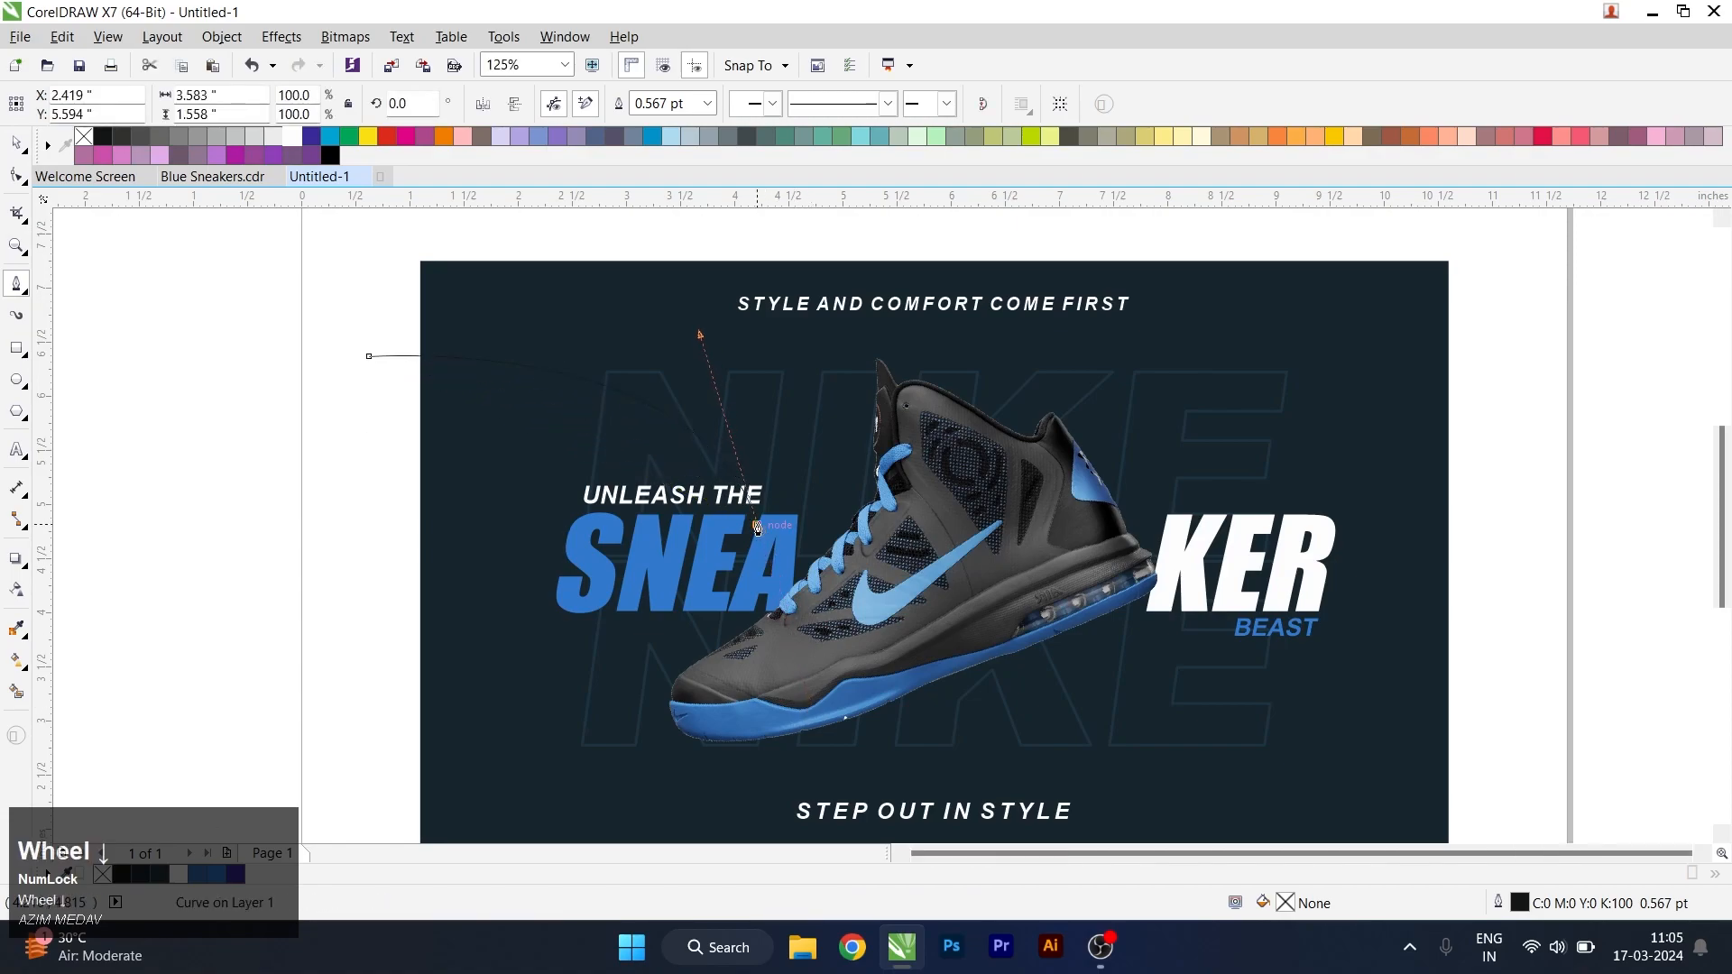
pyautogui.scroll(-1, 756, 528)
pyautogui.moveTo(968, 578); pyautogui.dragTo(1279, 371)
pyautogui.press('alt')
pyautogui.scroll(1, 969, 584)
pyautogui.hscroll(2, 992, 451)
pyautogui.moveTo(1028, 400); pyautogui.dragTo(1237, 375)
pyautogui.press('space')
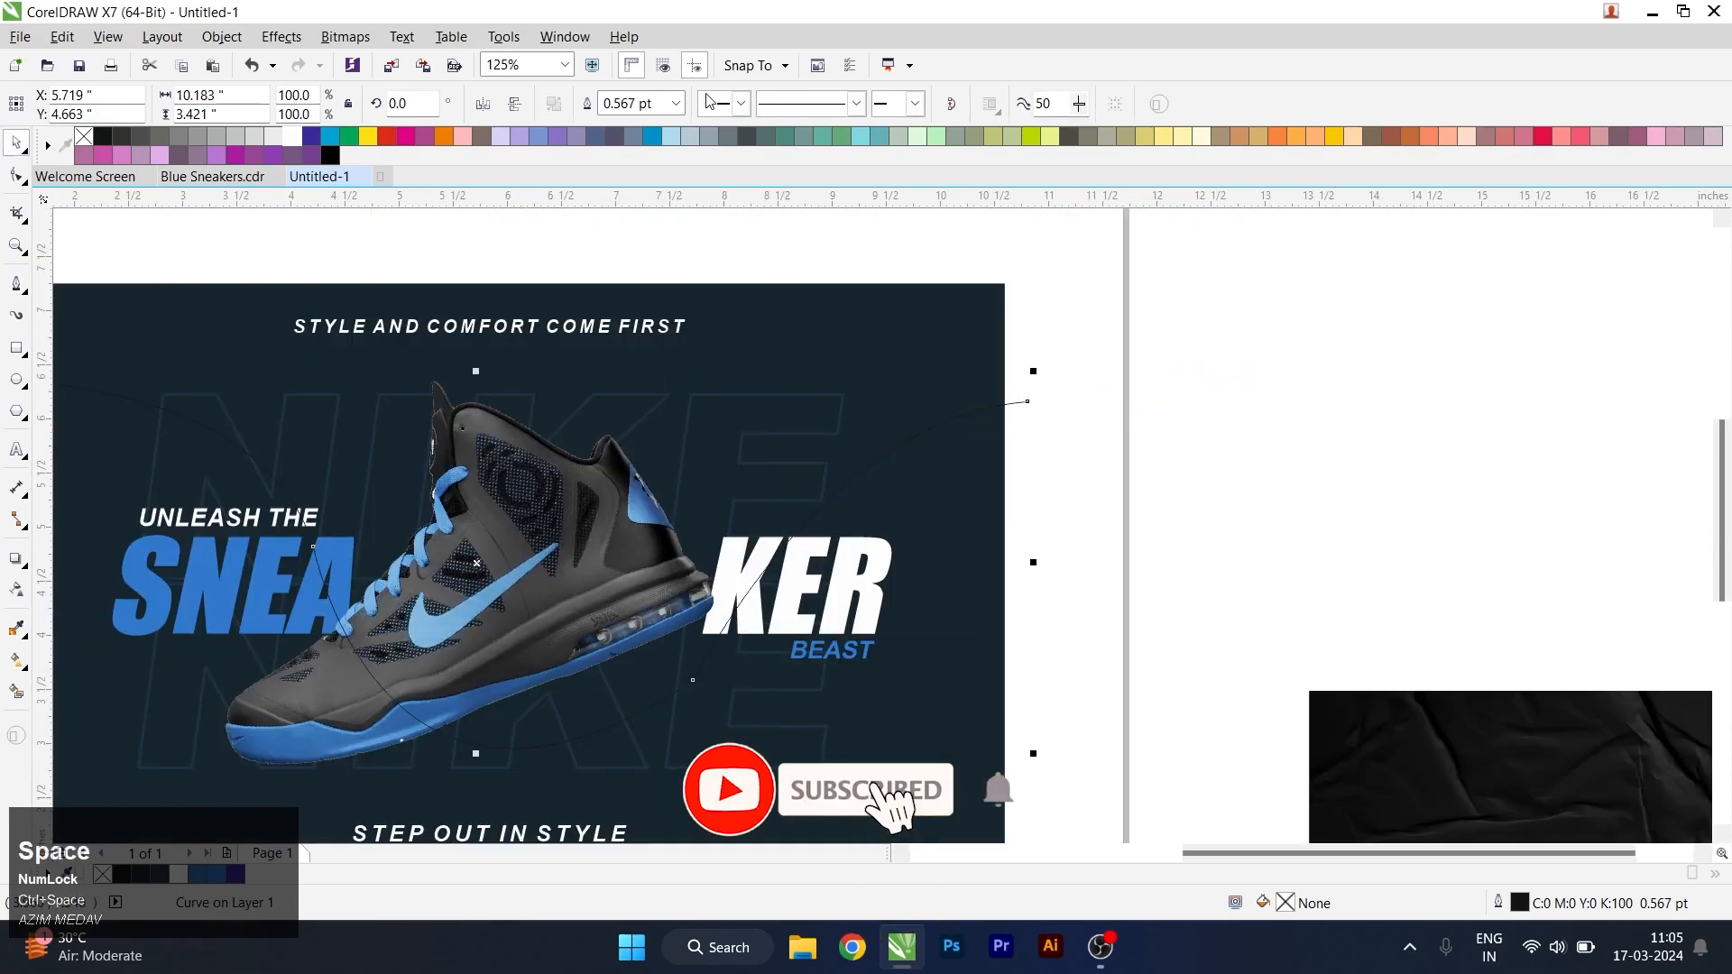
# - Set the wavy curve's outline to 2.0 pt white
pyautogui.click(676, 103)
pyautogui.click(638, 232)
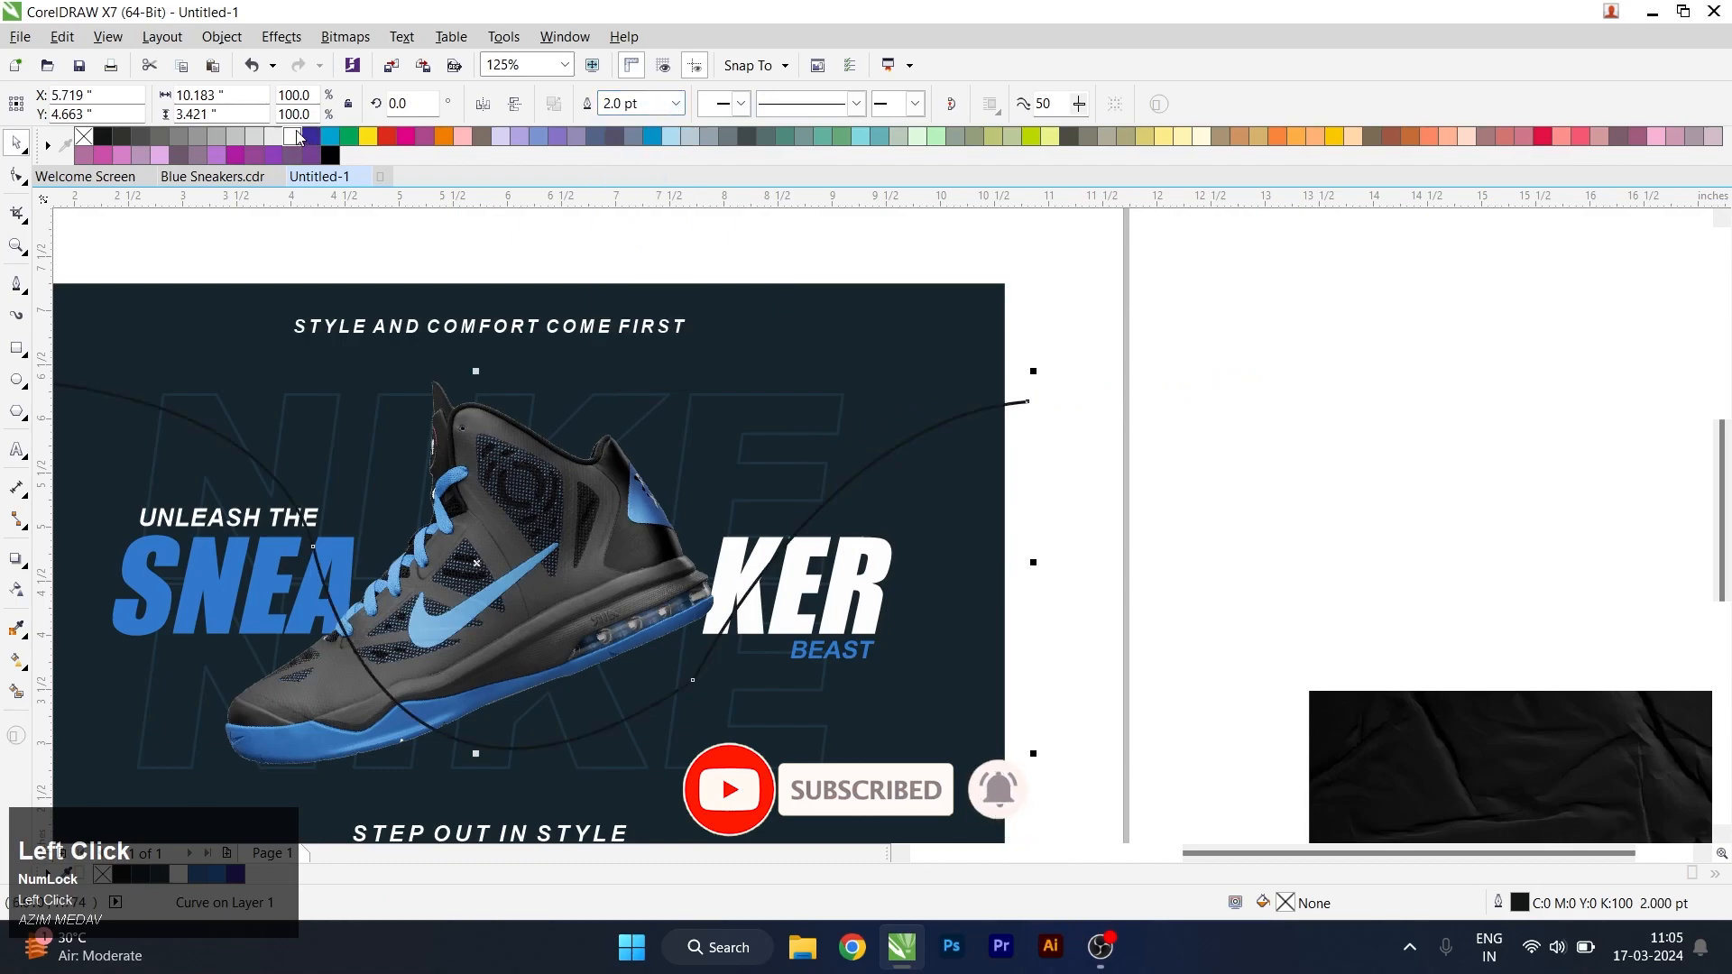
pyautogui.rightClick(291, 136)
# - Add nodes on both sides of the kink between shoe and KER and delete the kinked node to smooth the curve
pyautogui.click(16, 174)
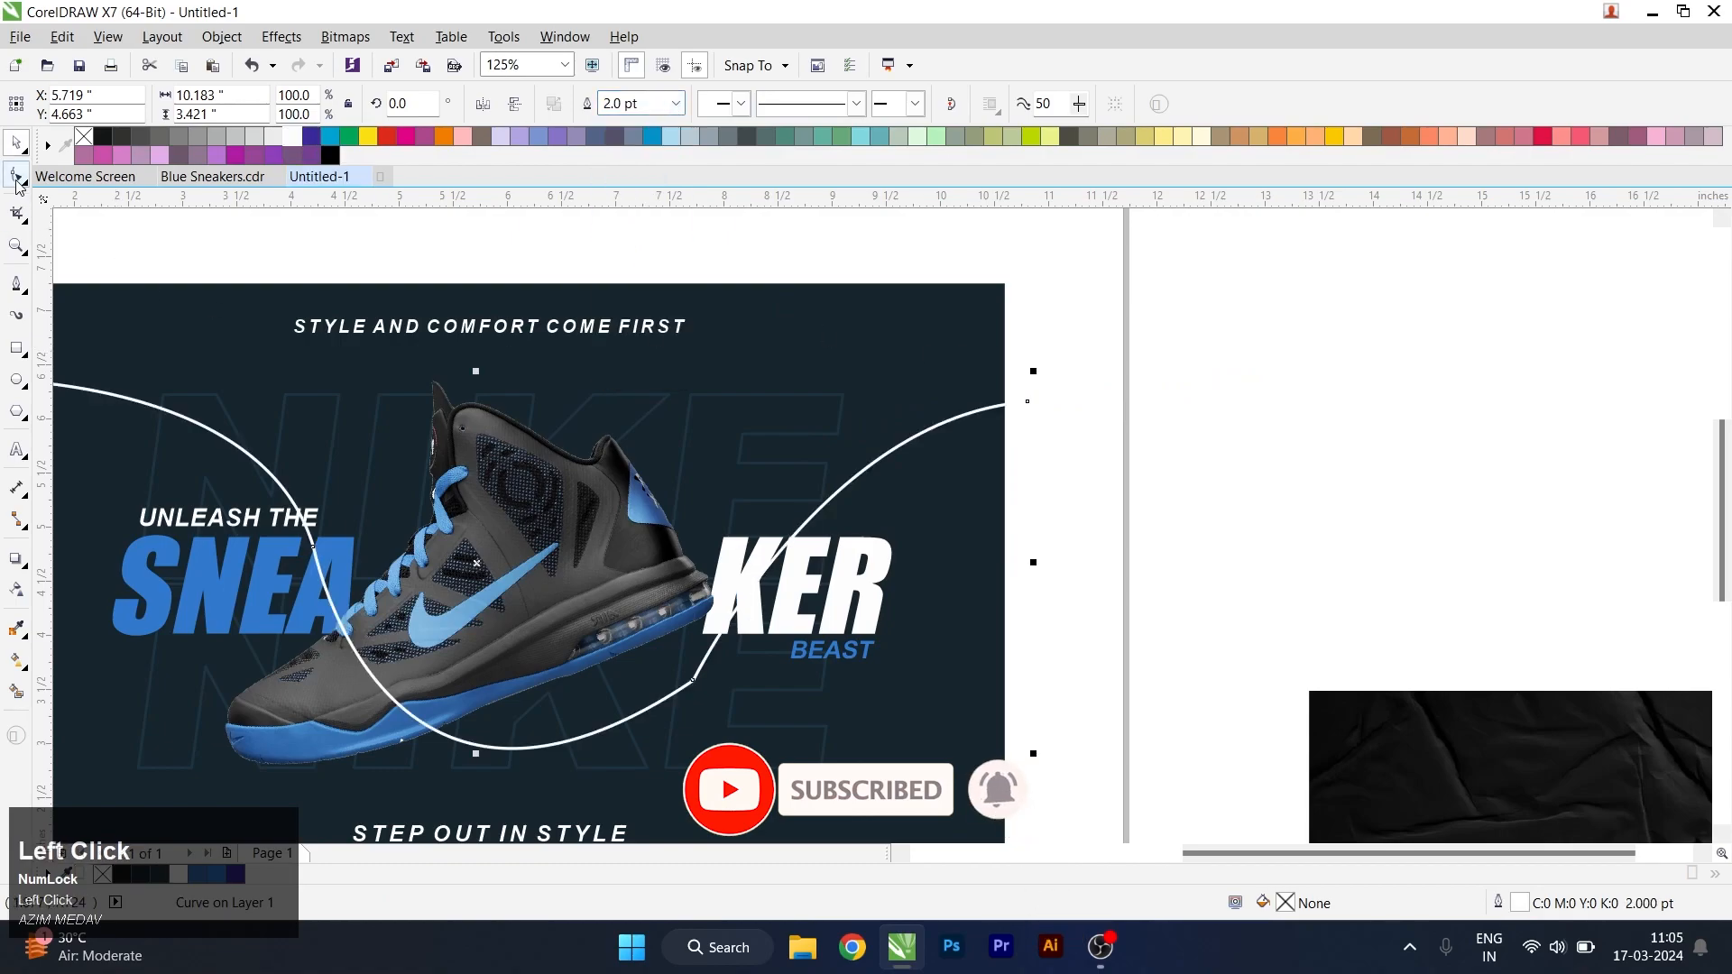
pyautogui.doubleClick(631, 716)
pyautogui.doubleClick(830, 498)
pyautogui.moveTo(622, 637); pyautogui.dragTo(748, 756)
pyautogui.press('Delete')
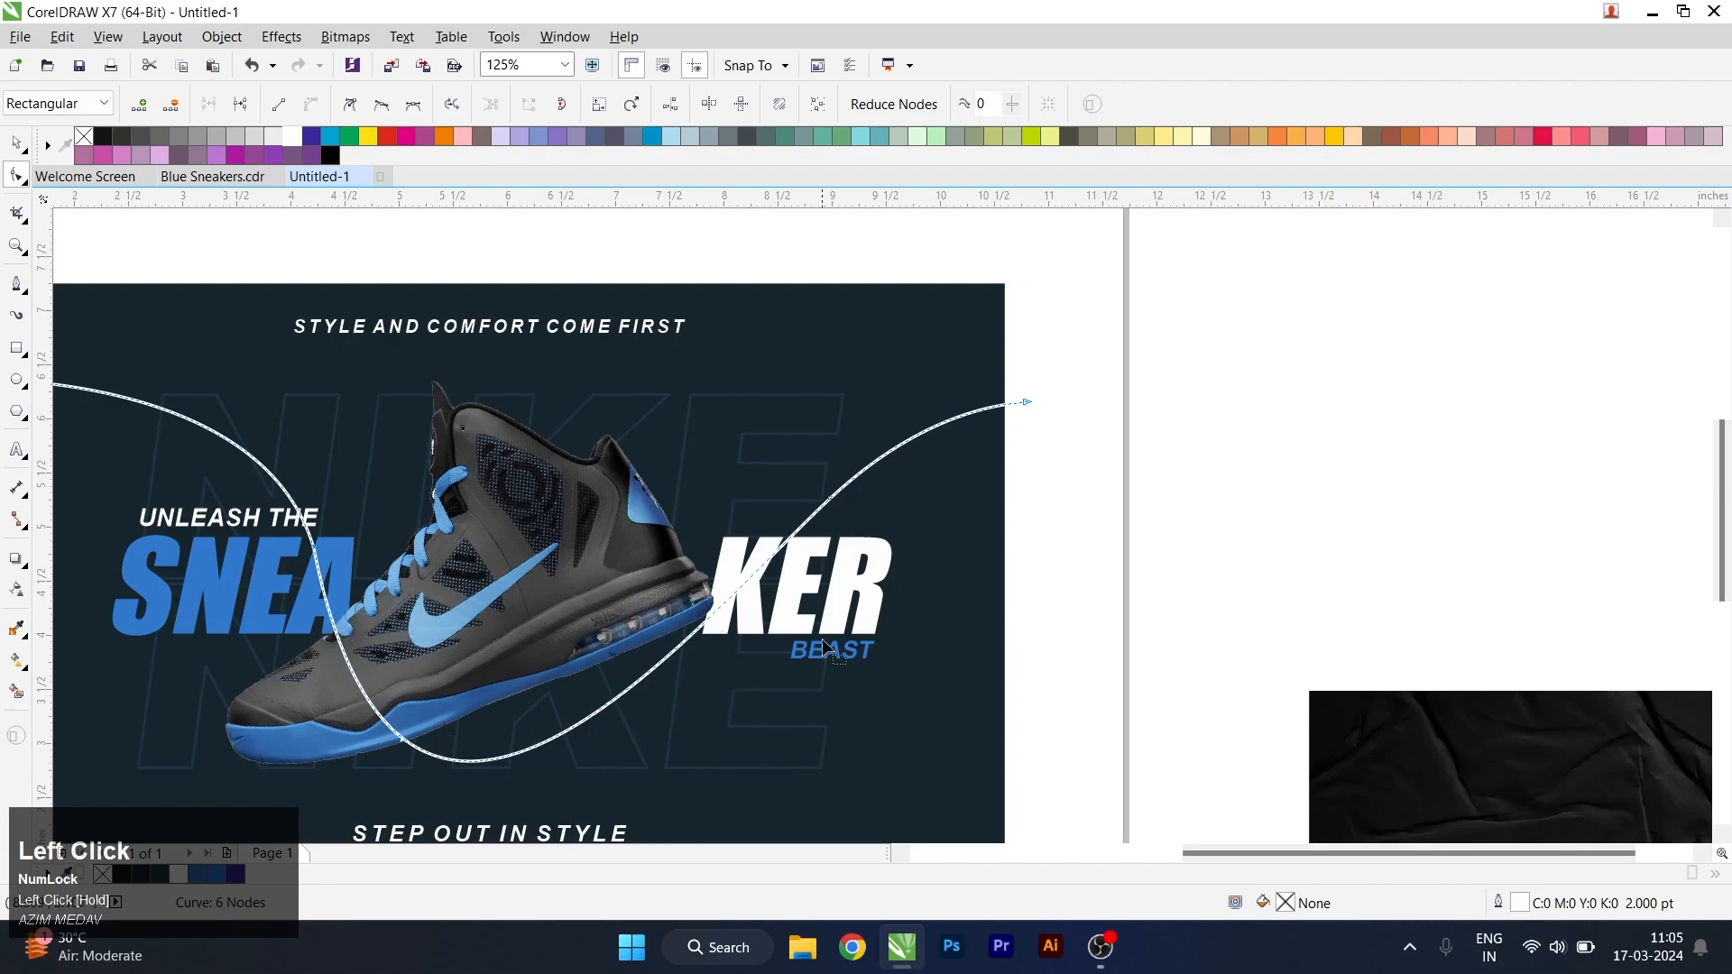
# - Add, move and delete nodes along the wavy curve to smooth its two slopes
pyautogui.scroll(-3, 823, 651)
pyautogui.scroll(3, 812, 652)
pyautogui.doubleClick(970, 721)
pyautogui.moveTo(677, 834); pyautogui.dragTo(676, 800)
pyautogui.moveTo(597, 604); pyautogui.dragTo(597, 605)
pyautogui.press('Delete')
pyautogui.moveTo(538, 346); pyautogui.dragTo(429, 462)
pyautogui.moveTo(733, 515); pyautogui.dragTo(723, 534)
pyautogui.scroll(-1, 759, 460)
pyautogui.scroll(1, 851, 676)
pyautogui.moveTo(517, 771); pyautogui.dragTo(662, 719)
pyautogui.doubleClick(1098, 261)
pyautogui.press('Delete')
# - Adjust the curve's handles so it slopes gently across the shoe and dips under the heel
pyautogui.moveTo(933, 259); pyautogui.dragTo(1263, 435)
pyautogui.scroll(-1, 911, 397)
pyautogui.scroll(1, 861, 391)
pyautogui.moveTo(840, 401); pyautogui.dragTo(758, 325)
pyautogui.moveTo(535, 825); pyautogui.dragTo(815, 690)
pyautogui.scroll(2, 778, 507)
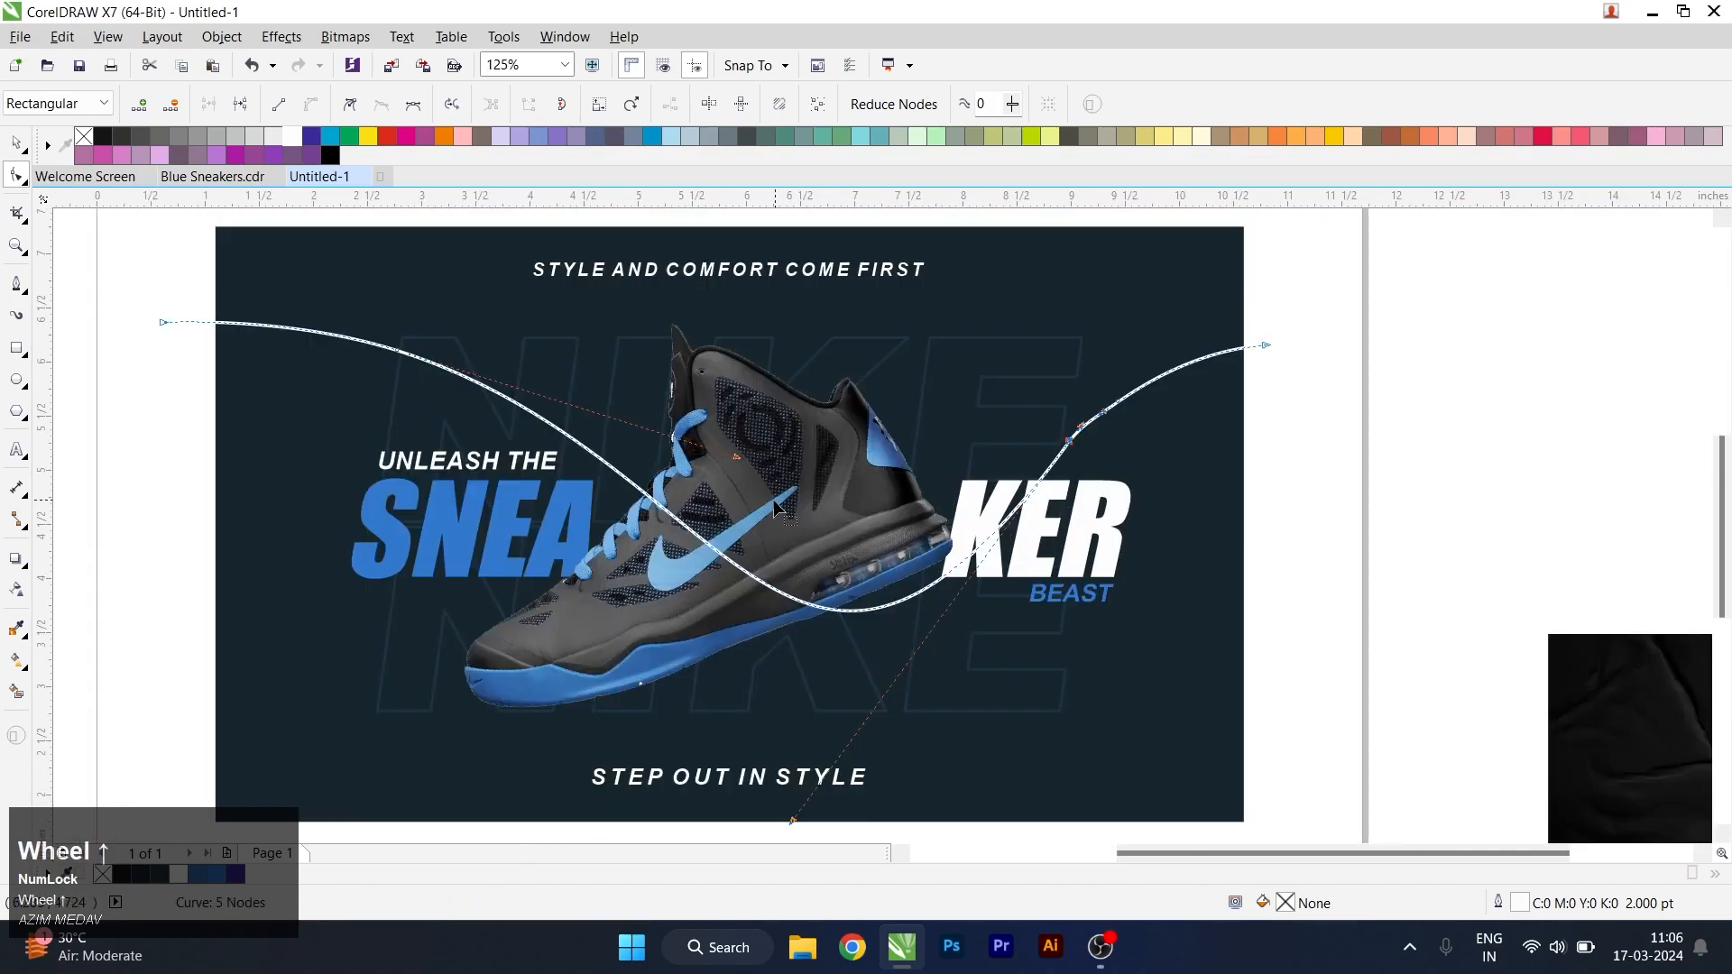
# - Add a node at the curve's lowest part, pull it down below the shoe's sole and steepen both slopes
pyautogui.moveTo(740, 462); pyautogui.dragTo(678, 427)
pyautogui.click(747, 576)
pyautogui.doubleClick(754, 588)
pyautogui.moveTo(754, 589); pyautogui.dragTo(729, 718)
pyautogui.moveTo(539, 397); pyautogui.dragTo(542, 372)
pyautogui.moveTo(994, 520); pyautogui.dragTo(994, 522)
pyautogui.moveTo(1111, 420); pyautogui.dragTo(1131, 392)
# - Delete the extra node on the curve's right-hand rise and adjust the handles to round the dip and the left slope
pyautogui.click(1082, 478)
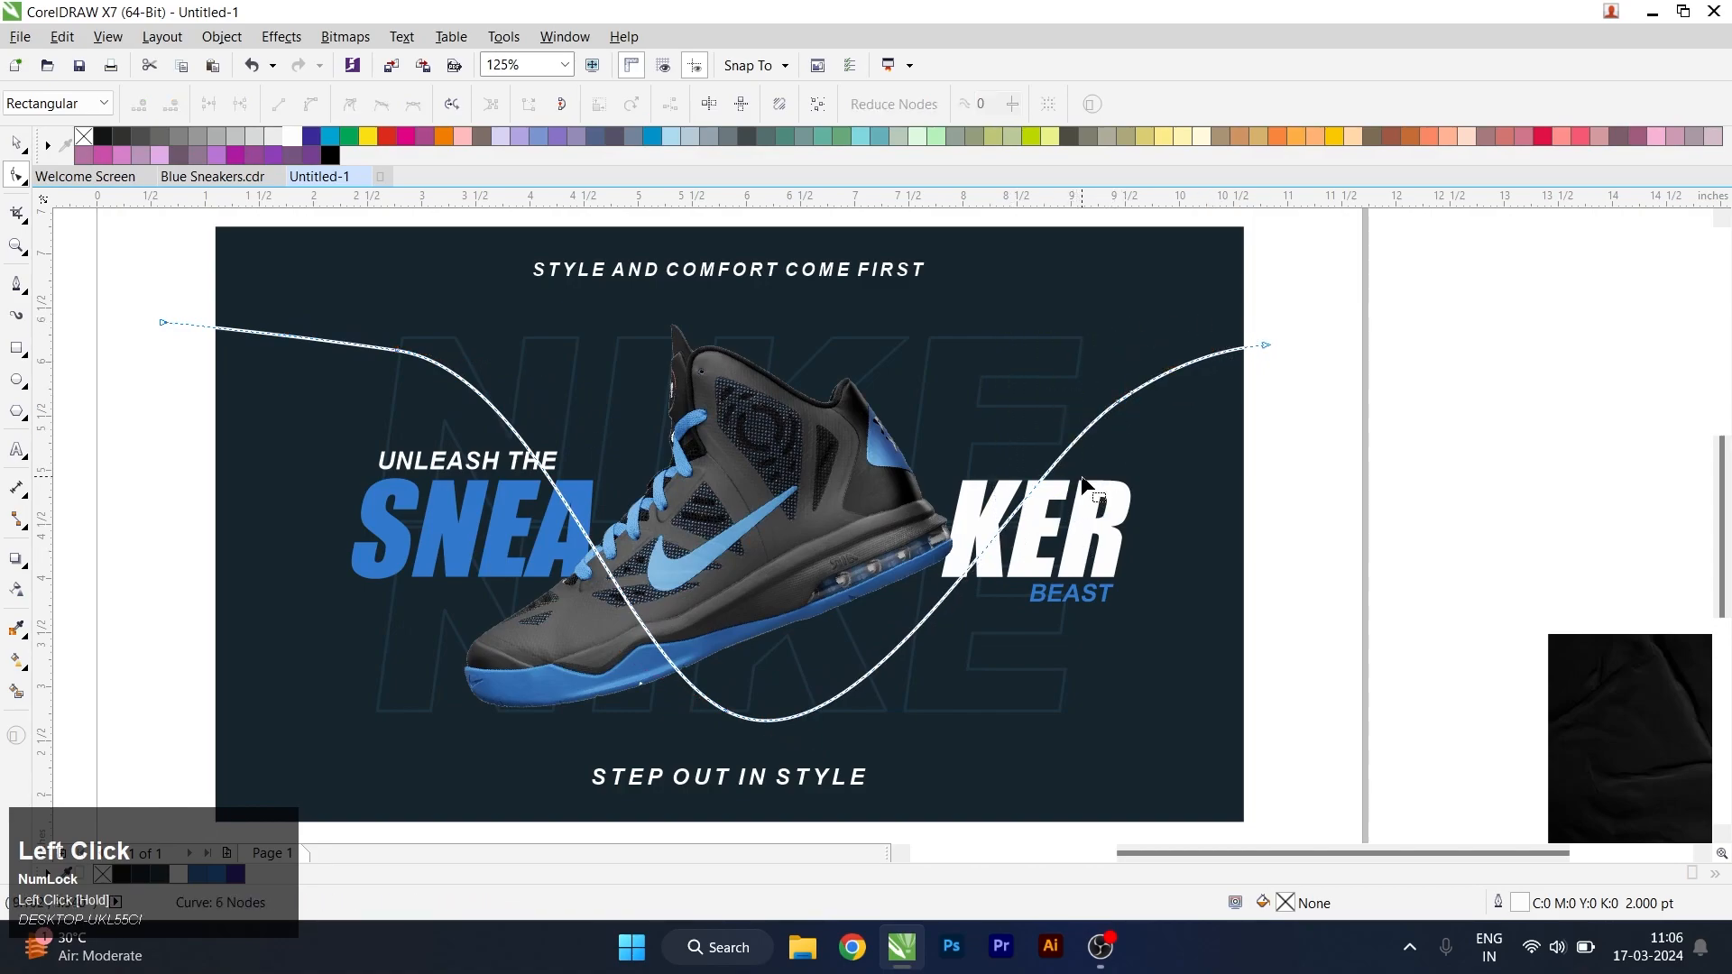
pyautogui.click(1144, 393)
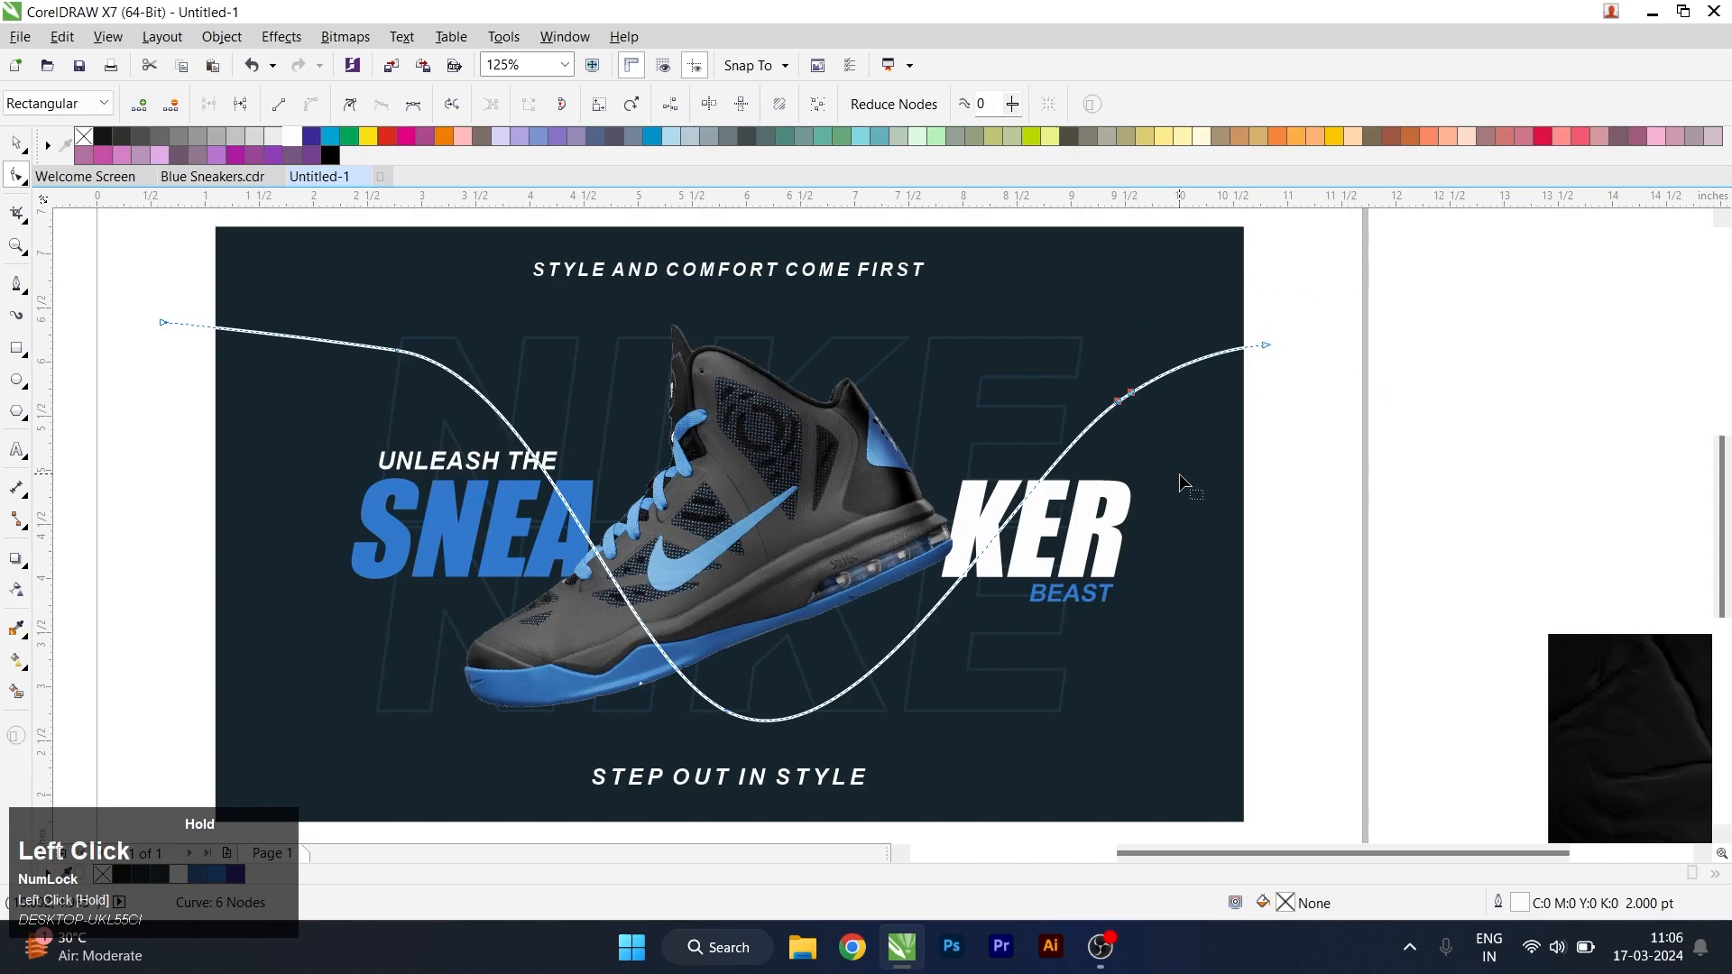
pyautogui.press('Delete')
pyautogui.click(1110, 408)
pyautogui.moveTo(1016, 365); pyautogui.dragTo(1000, 346)
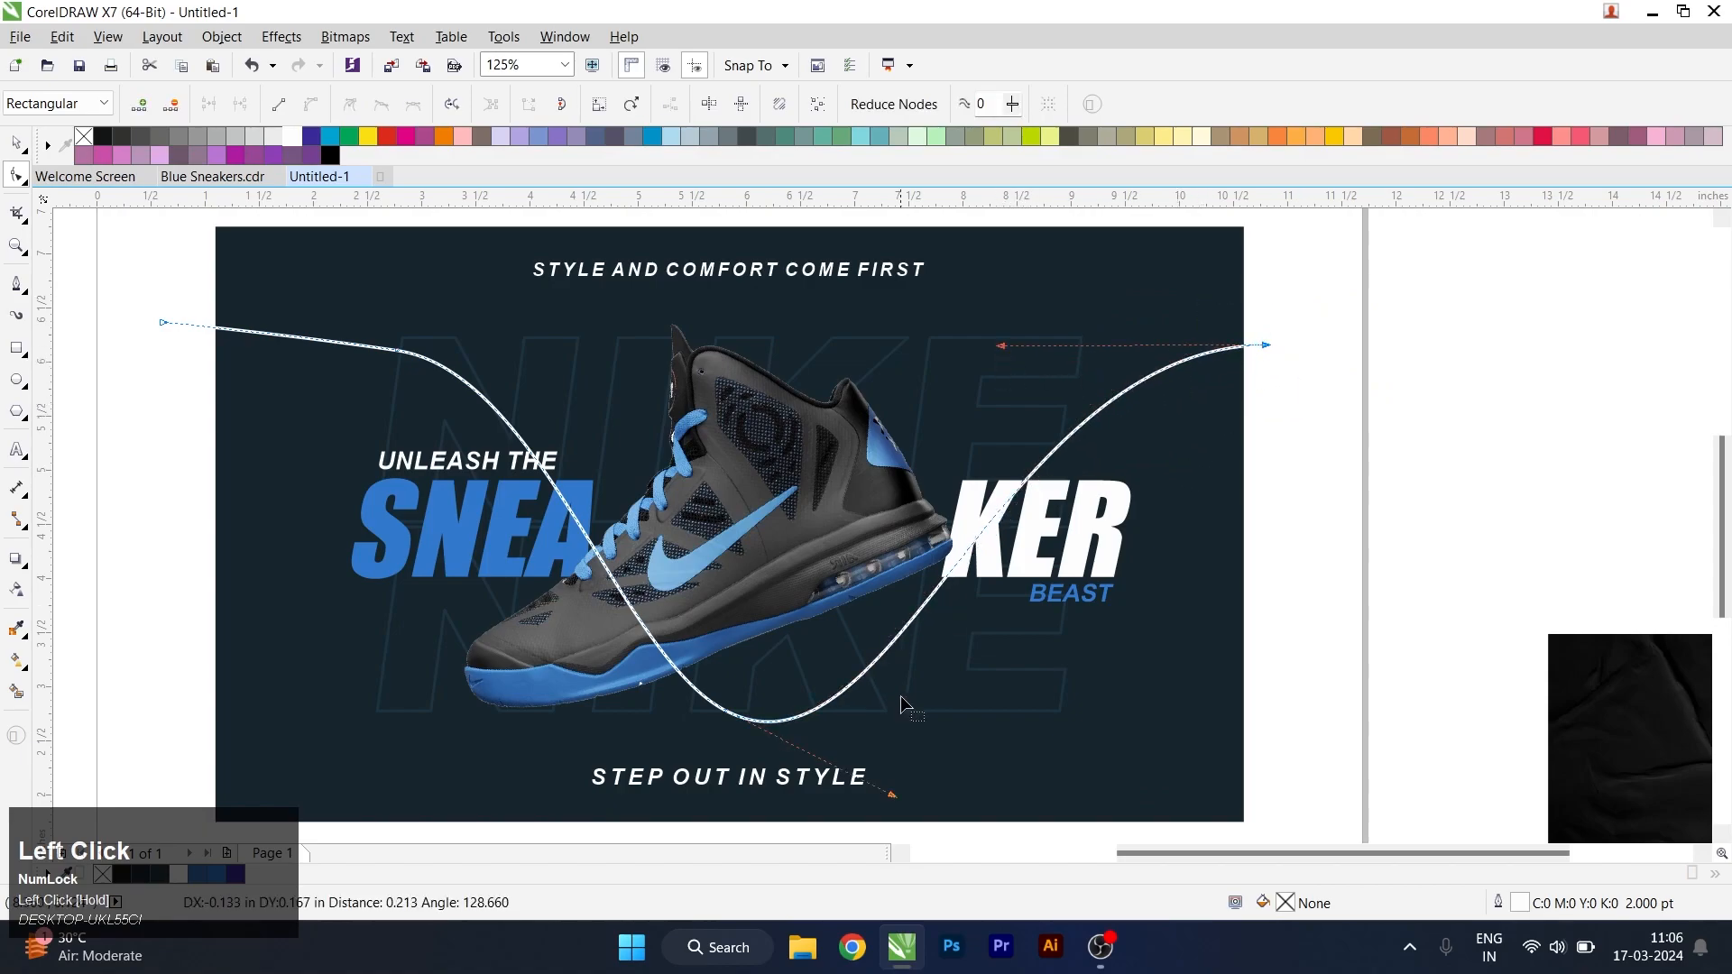
pyautogui.moveTo(892, 796); pyautogui.dragTo(913, 782)
pyautogui.moveTo(619, 677); pyautogui.dragTo(595, 678)
pyautogui.moveTo(253, 333); pyautogui.dragTo(373, 393)
pyautogui.press('space')
# - Bring the shoe image and the SNEA and KER texts in front of the white curve
pyautogui.keyDown('alt'); pyautogui.click(841, 471); pyautogui.keyUp('alt')
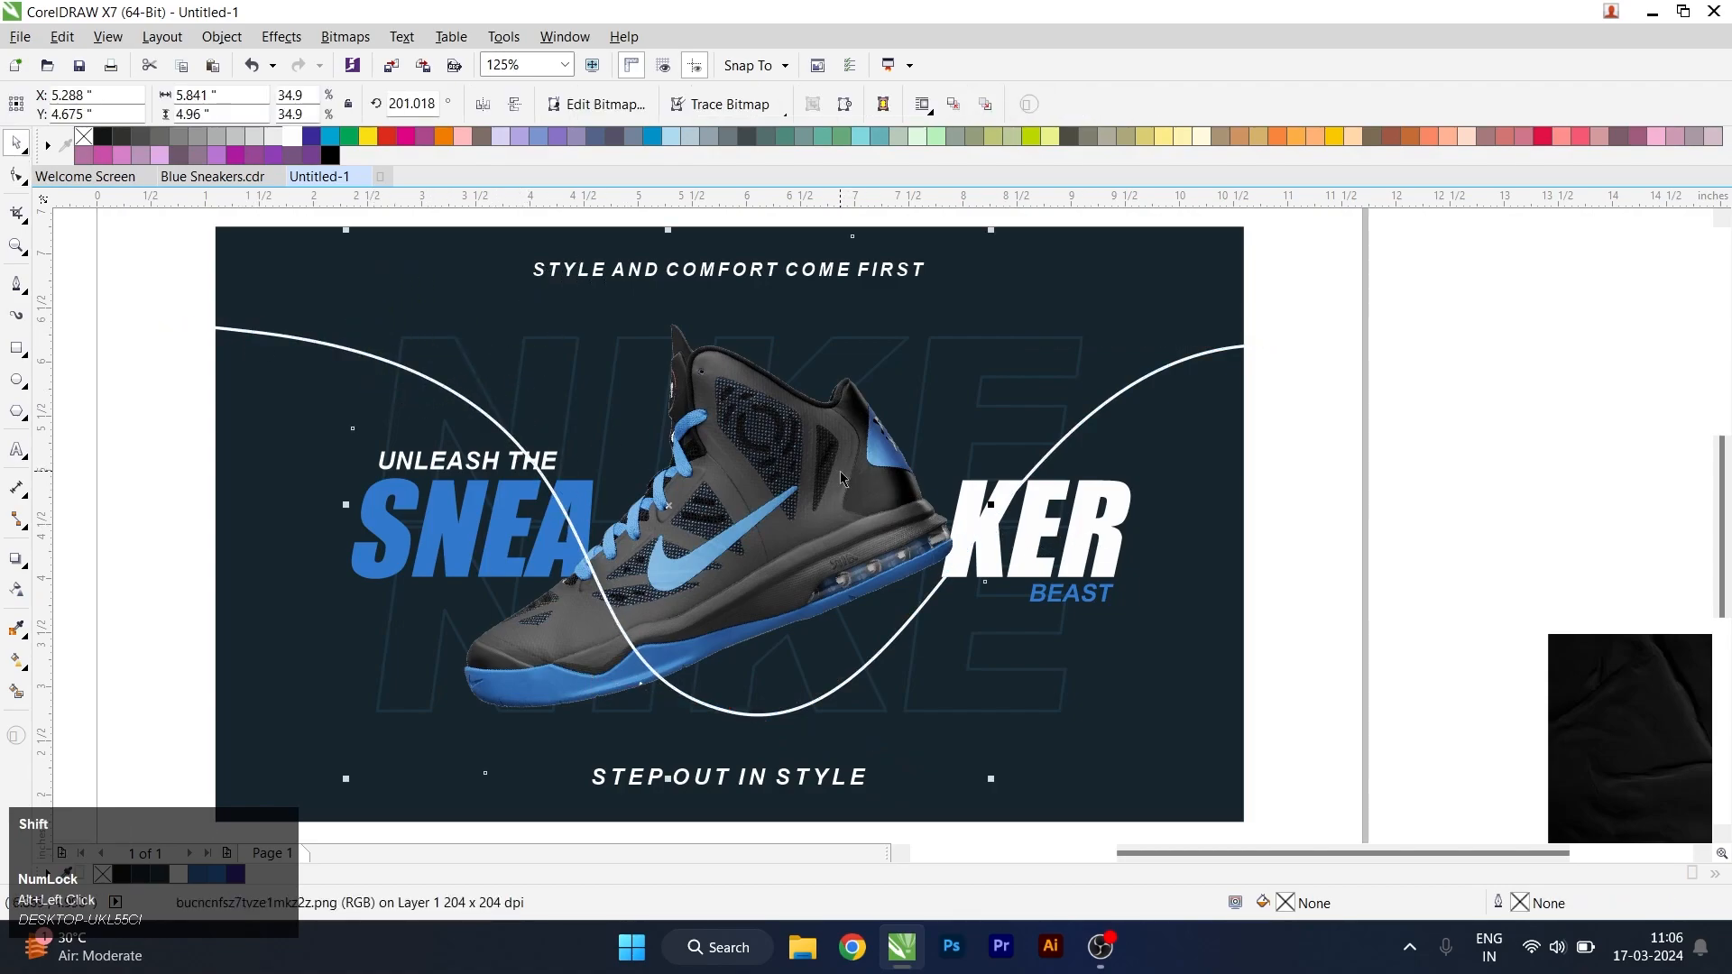
pyautogui.moveTo(151, 403); pyautogui.dragTo(1261, 637)
pyautogui.click(855, 572)
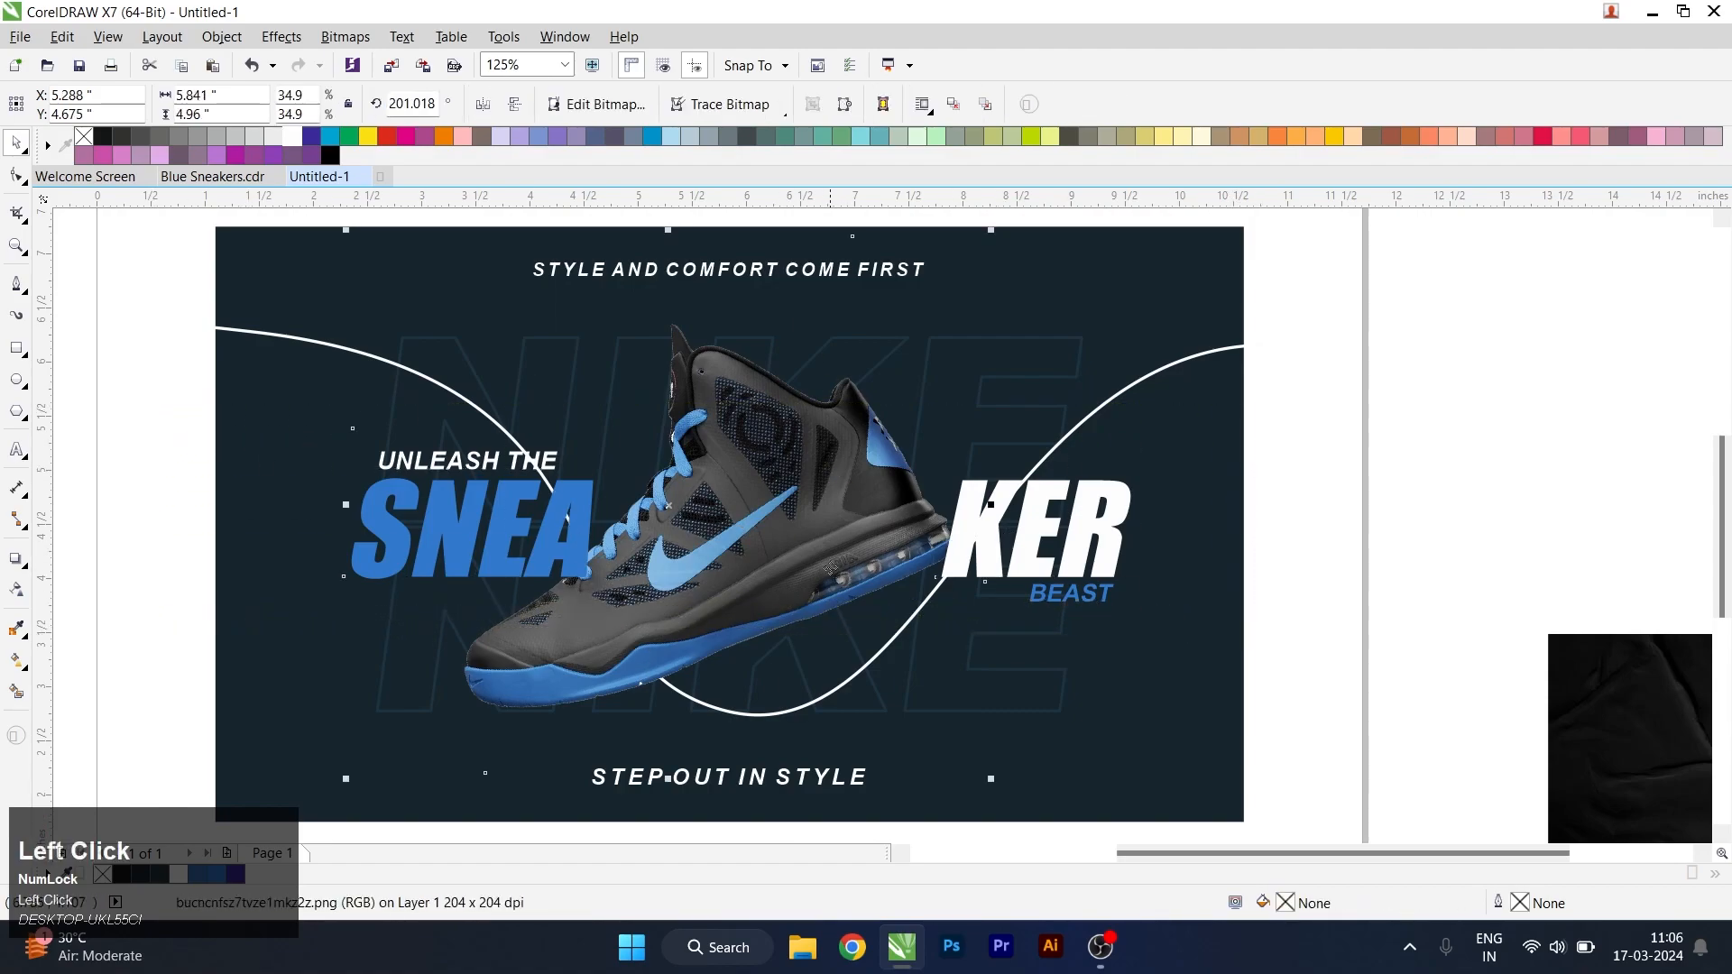
pyautogui.scroll(-2, 837, 572)
pyautogui.click(1134, 561)
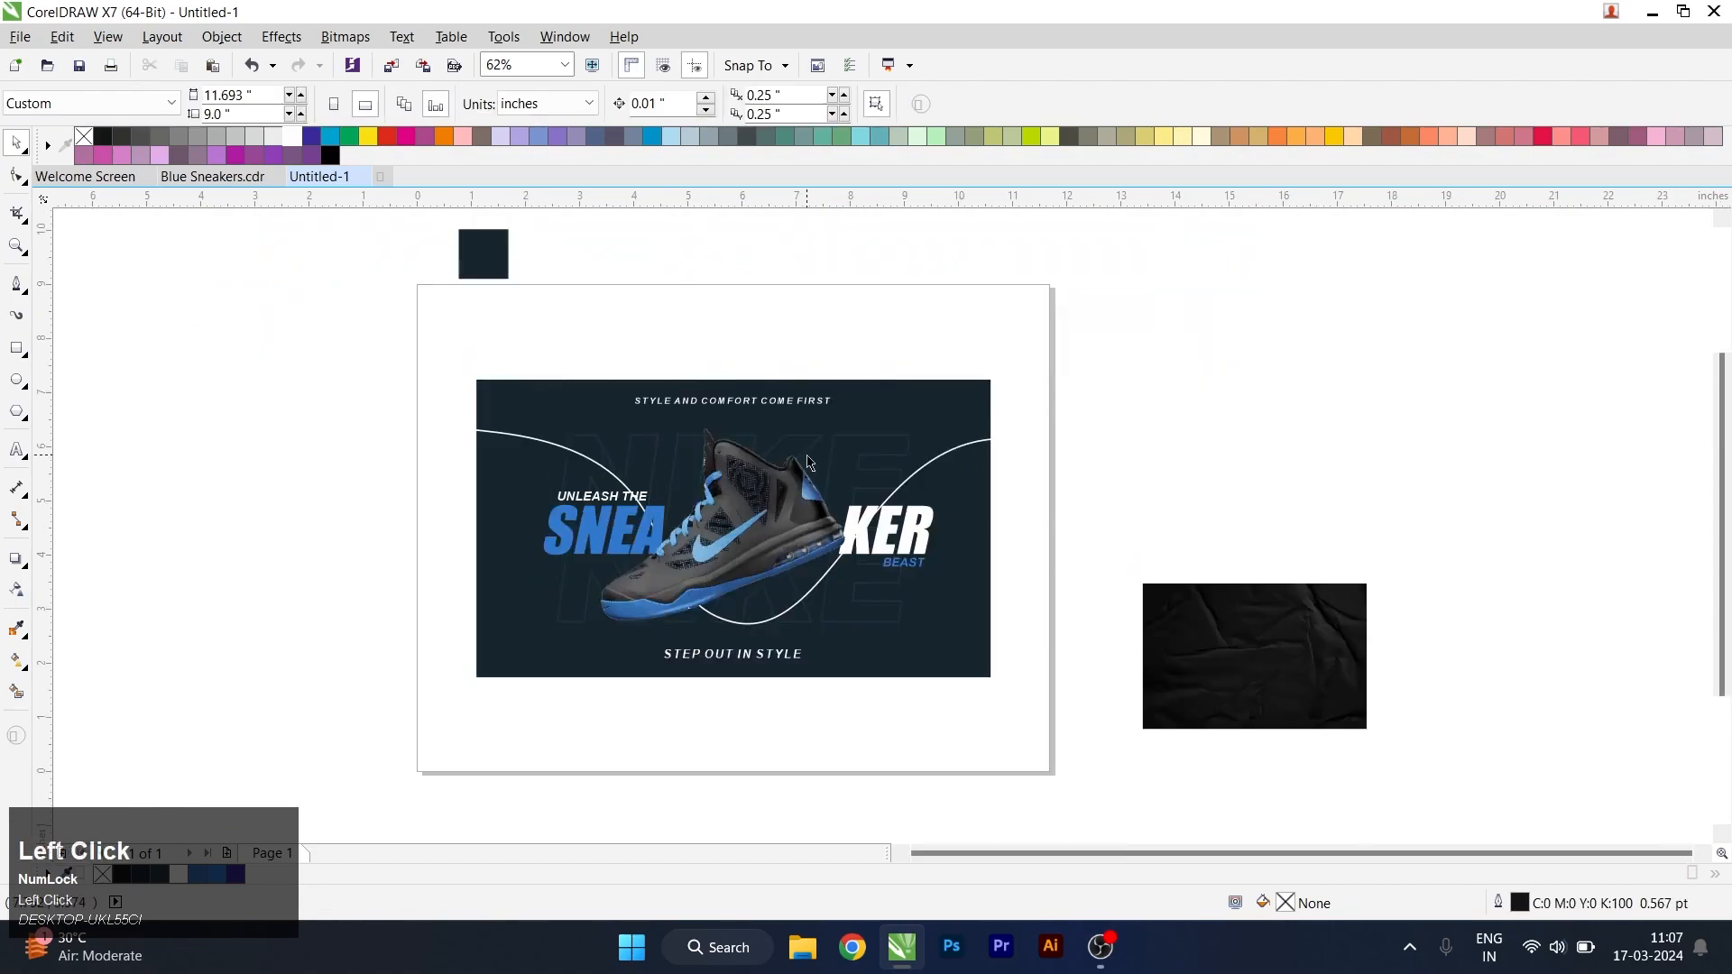
# - Draw a closed triangle, about 0.43 by 0.50 inches, with the Pen tool above the last letters of the outlined NIKE
pyautogui.scroll(2, 932, 460)
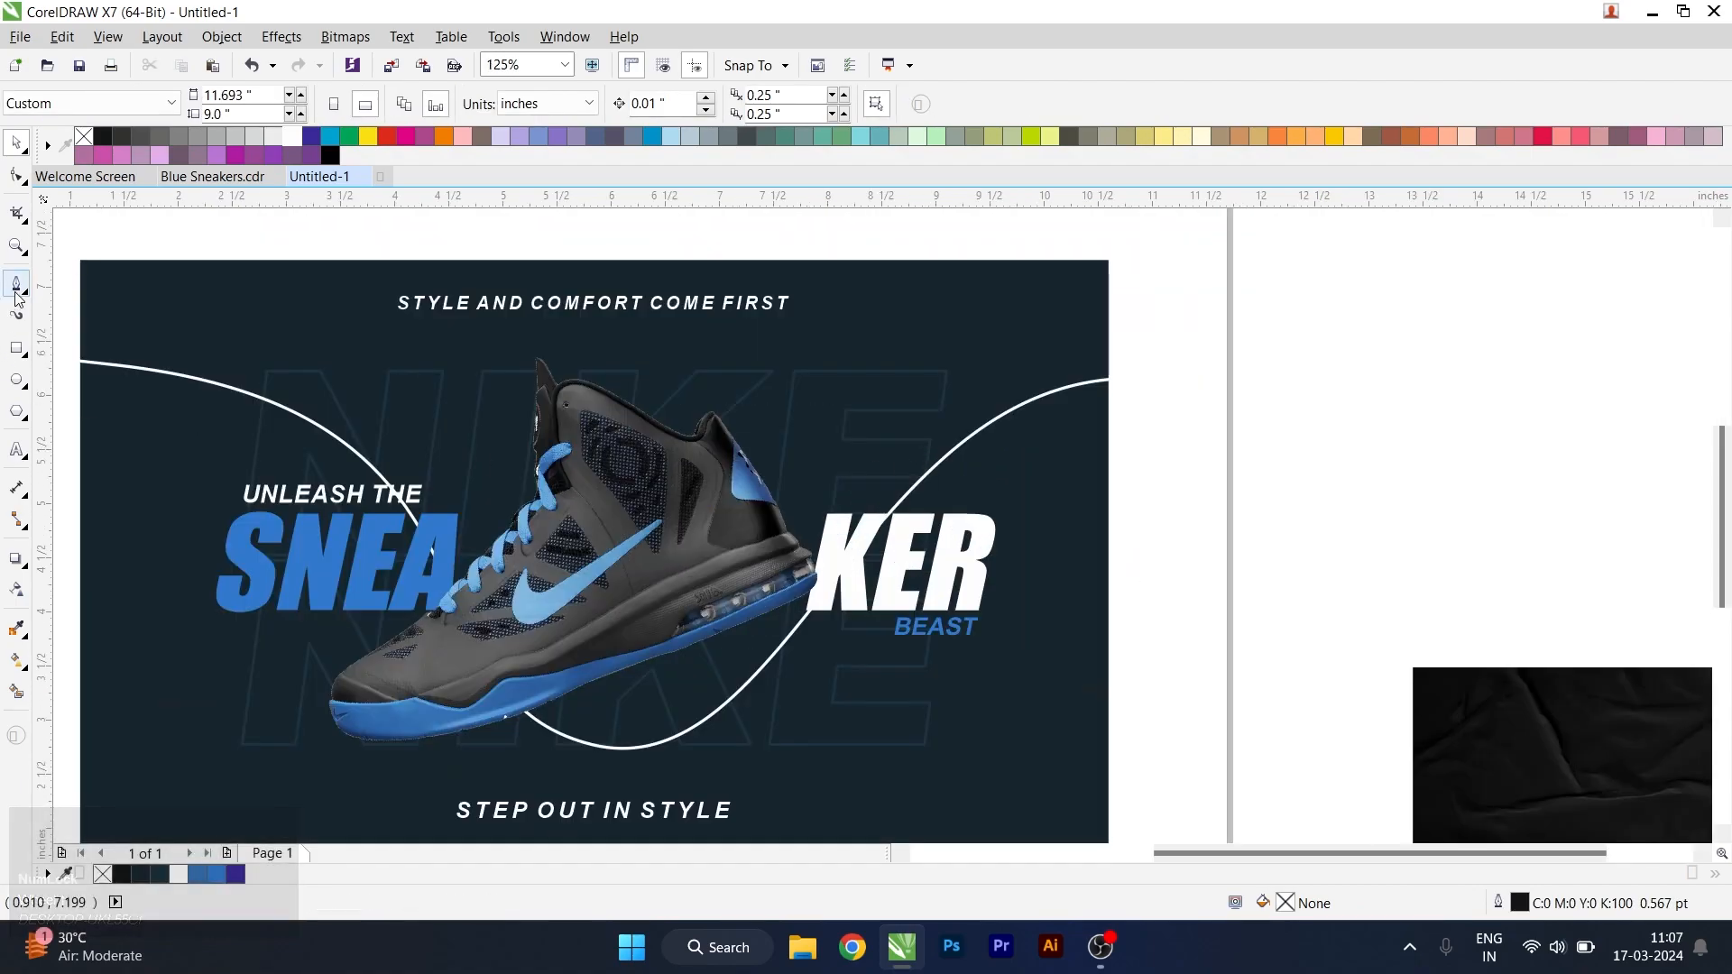
pyautogui.click(16, 285)
pyautogui.scroll(1, 867, 325)
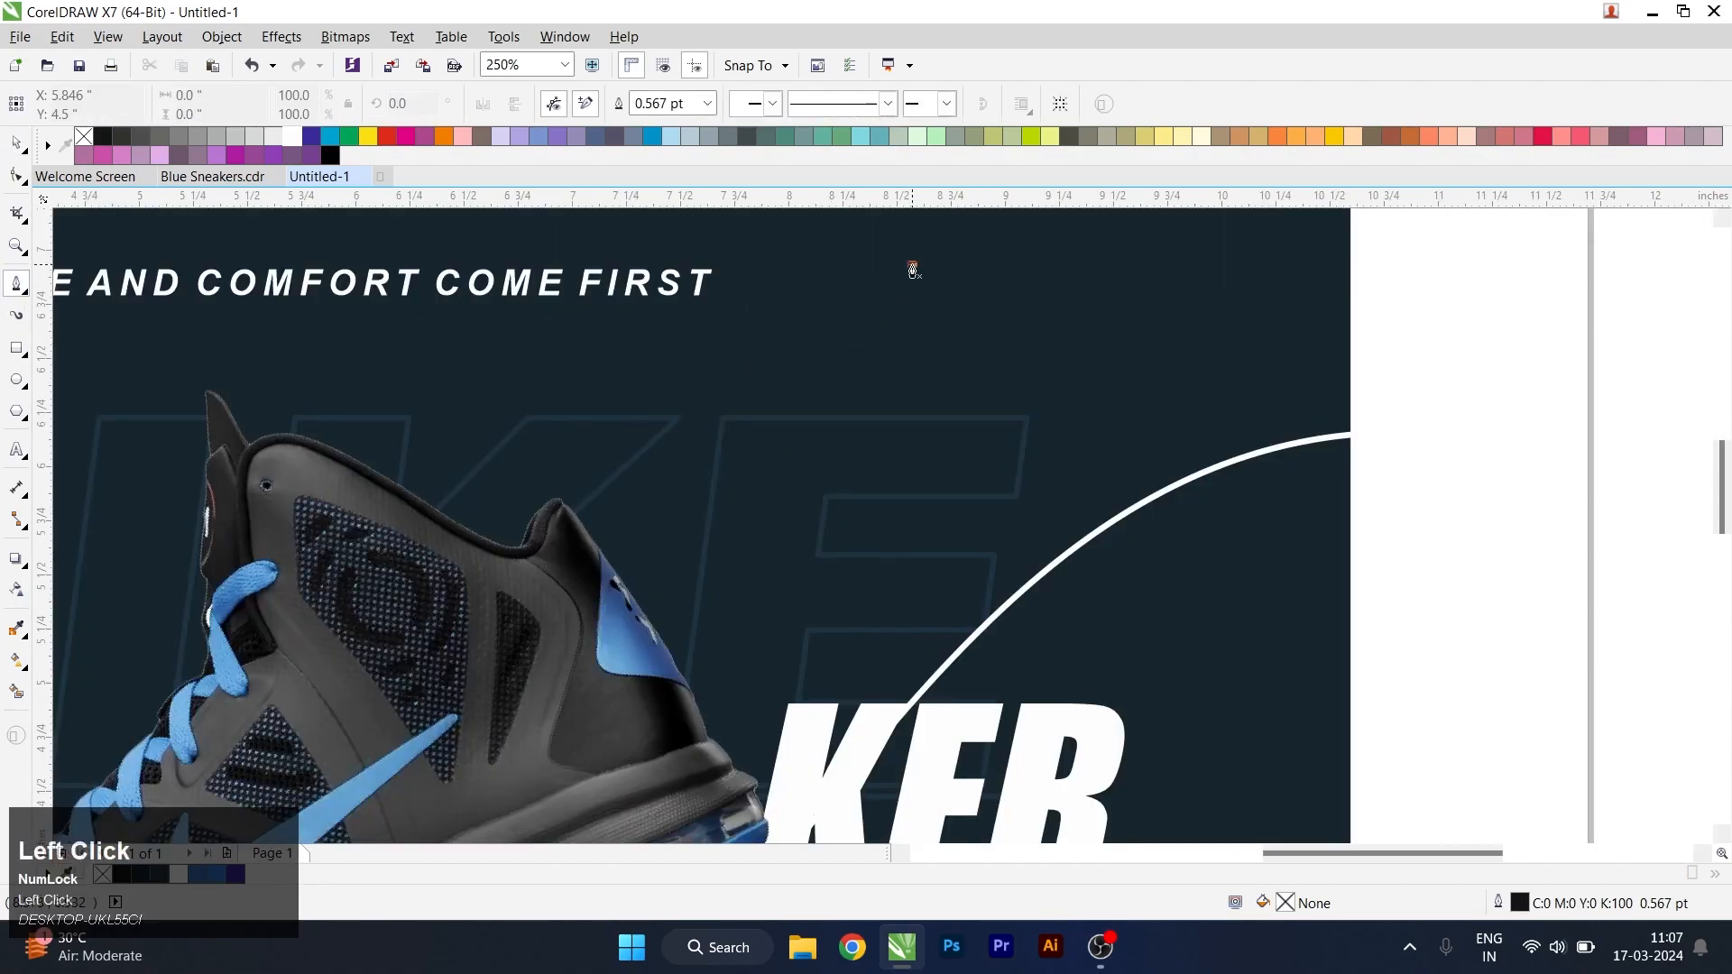
pyautogui.click(849, 375)
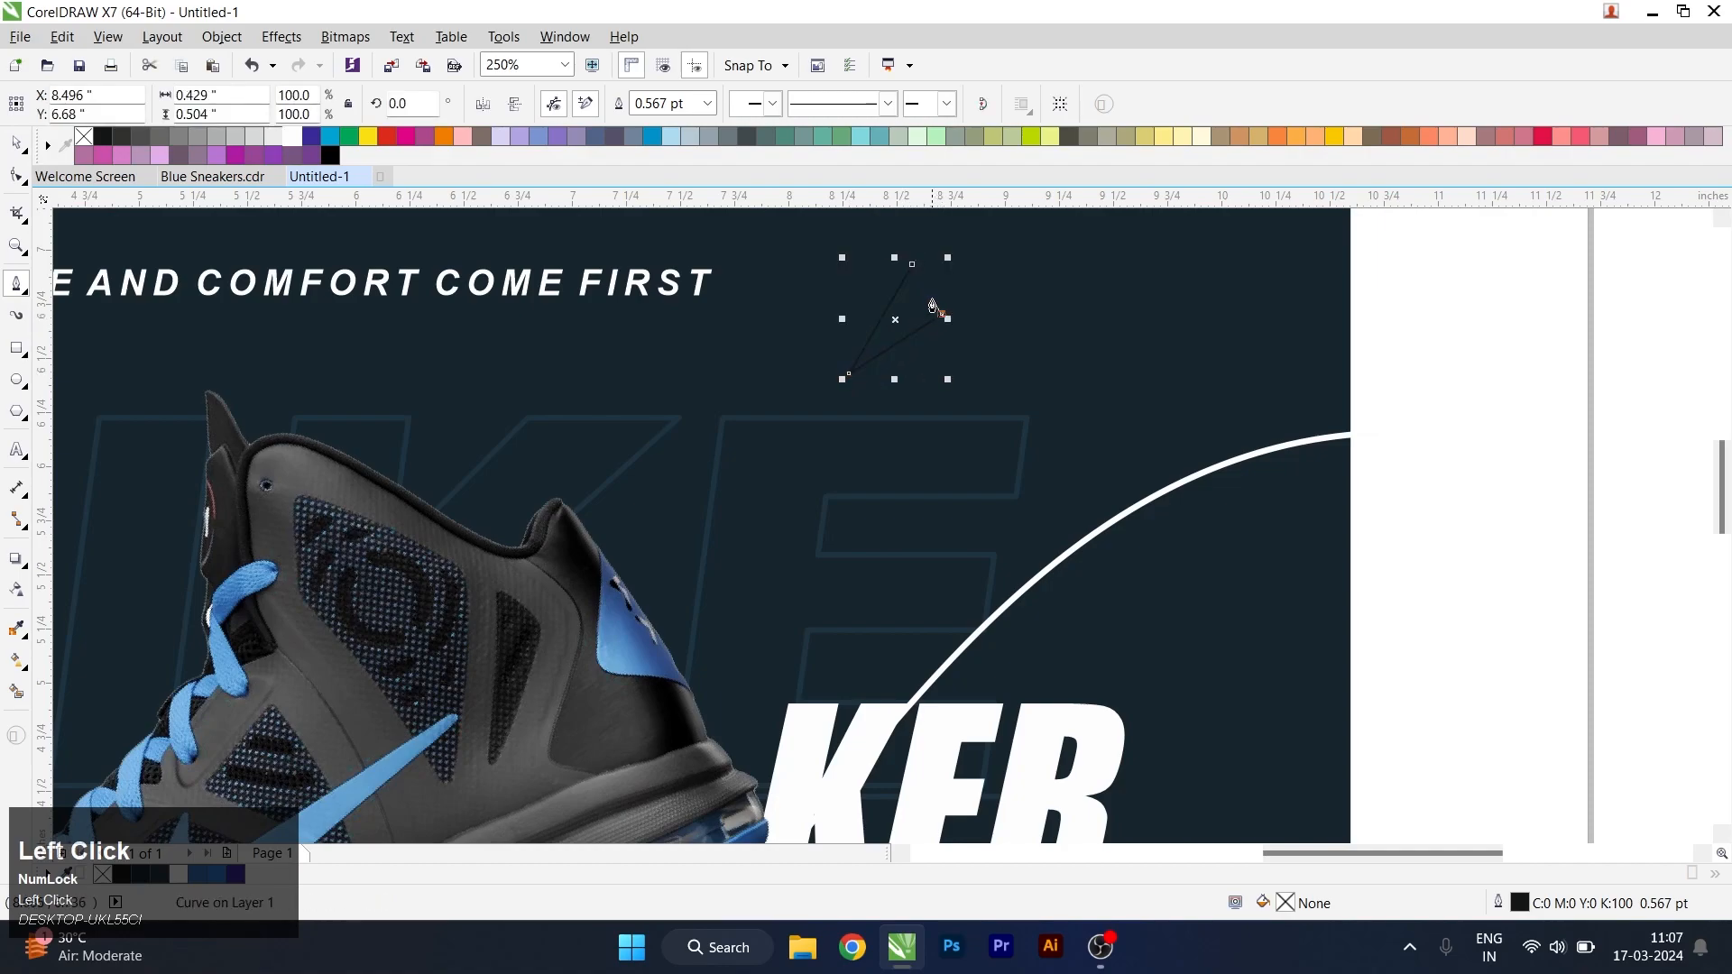
pyautogui.click(916, 273)
pyautogui.scroll(1, 1010, 283)
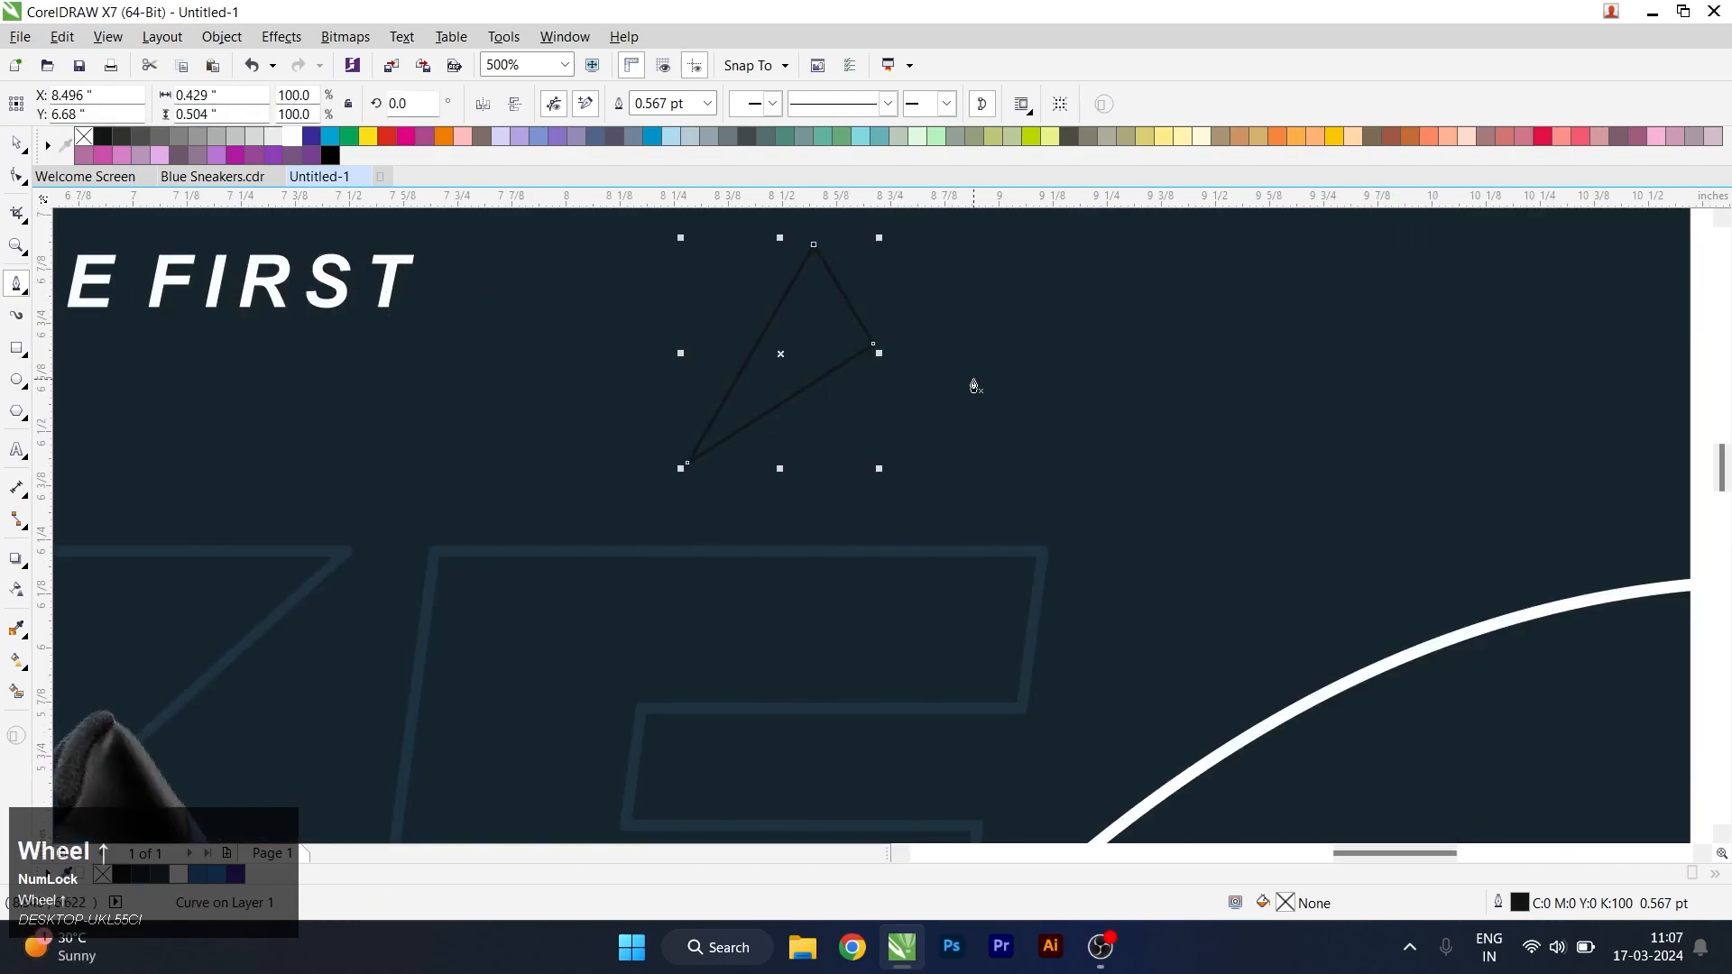
# - Draw a second triangle, about 0.63 by 0.28 inches, sharing the first triangle's lower edge and extending to the right
pyautogui.click(962, 383)
pyautogui.click(873, 344)
pyautogui.click(689, 463)
pyautogui.click(962, 383)
pyautogui.scroll(-1, 947, 406)
pyautogui.scroll(1, 882, 433)
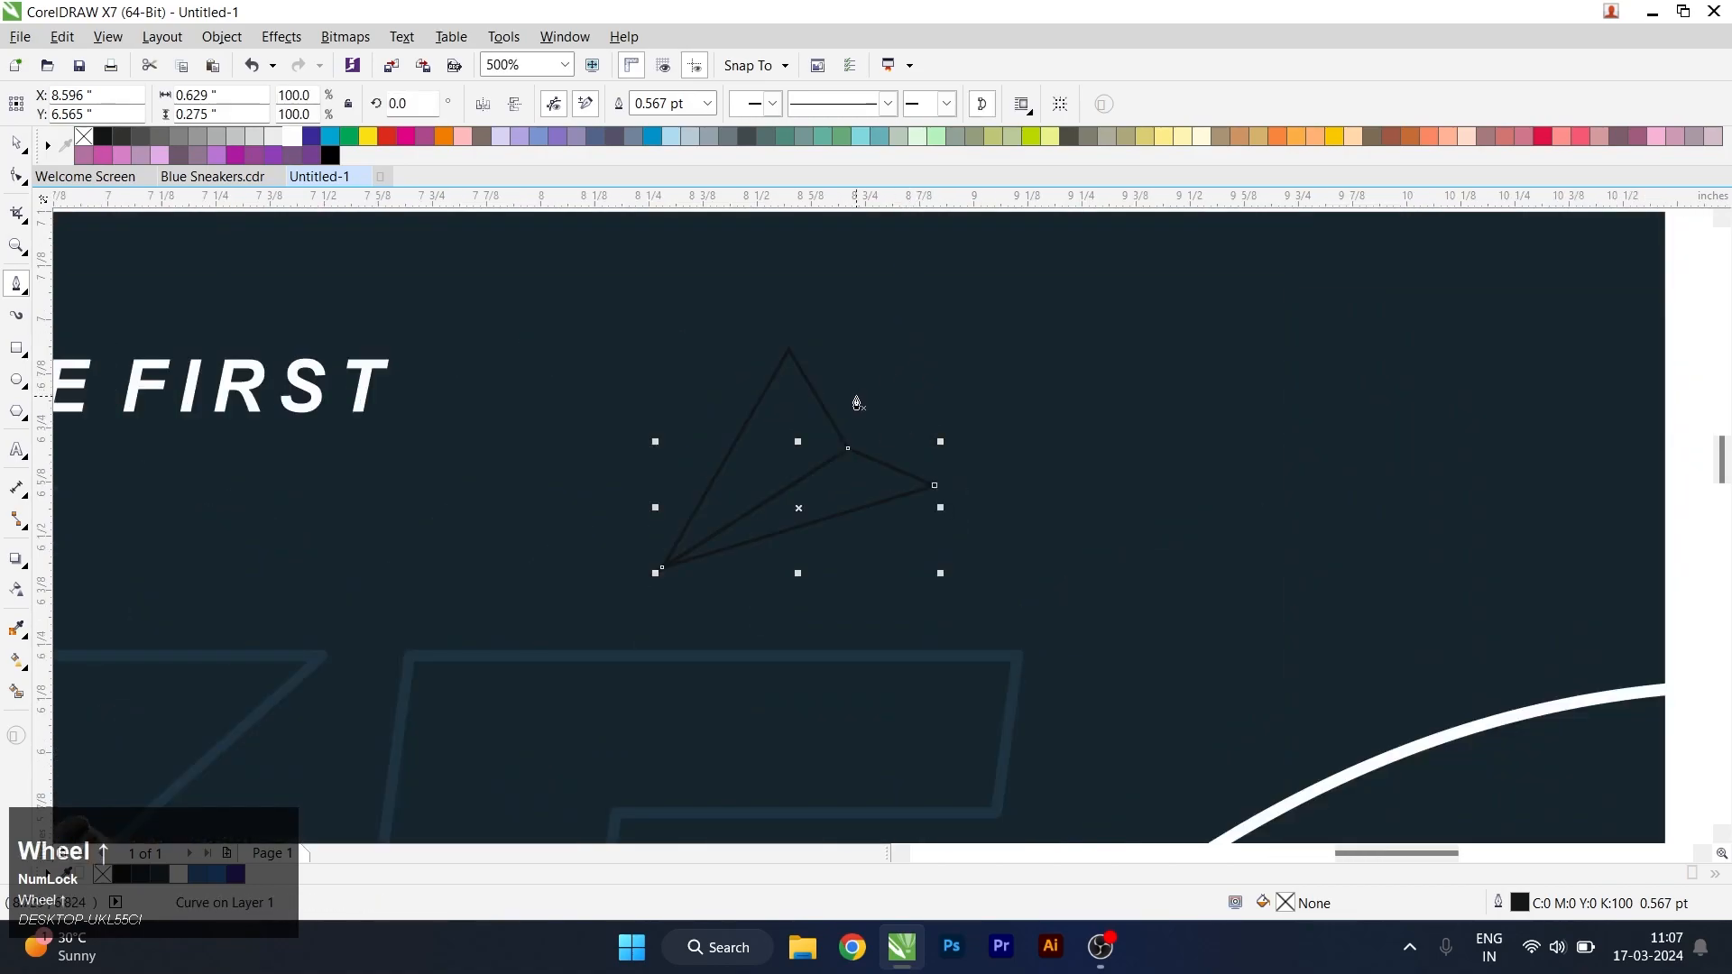
# - Draw a third triangle, about 0.34 by 0.32 inches, closing the gap between the first two to form a faceted arrowhead
pyautogui.scroll(1, 857, 404)
pyautogui.click(720, 302)
pyautogui.click(1013, 575)
pyautogui.click(839, 499)
pyautogui.click(720, 301)
pyautogui.scroll(-1, 886, 395)
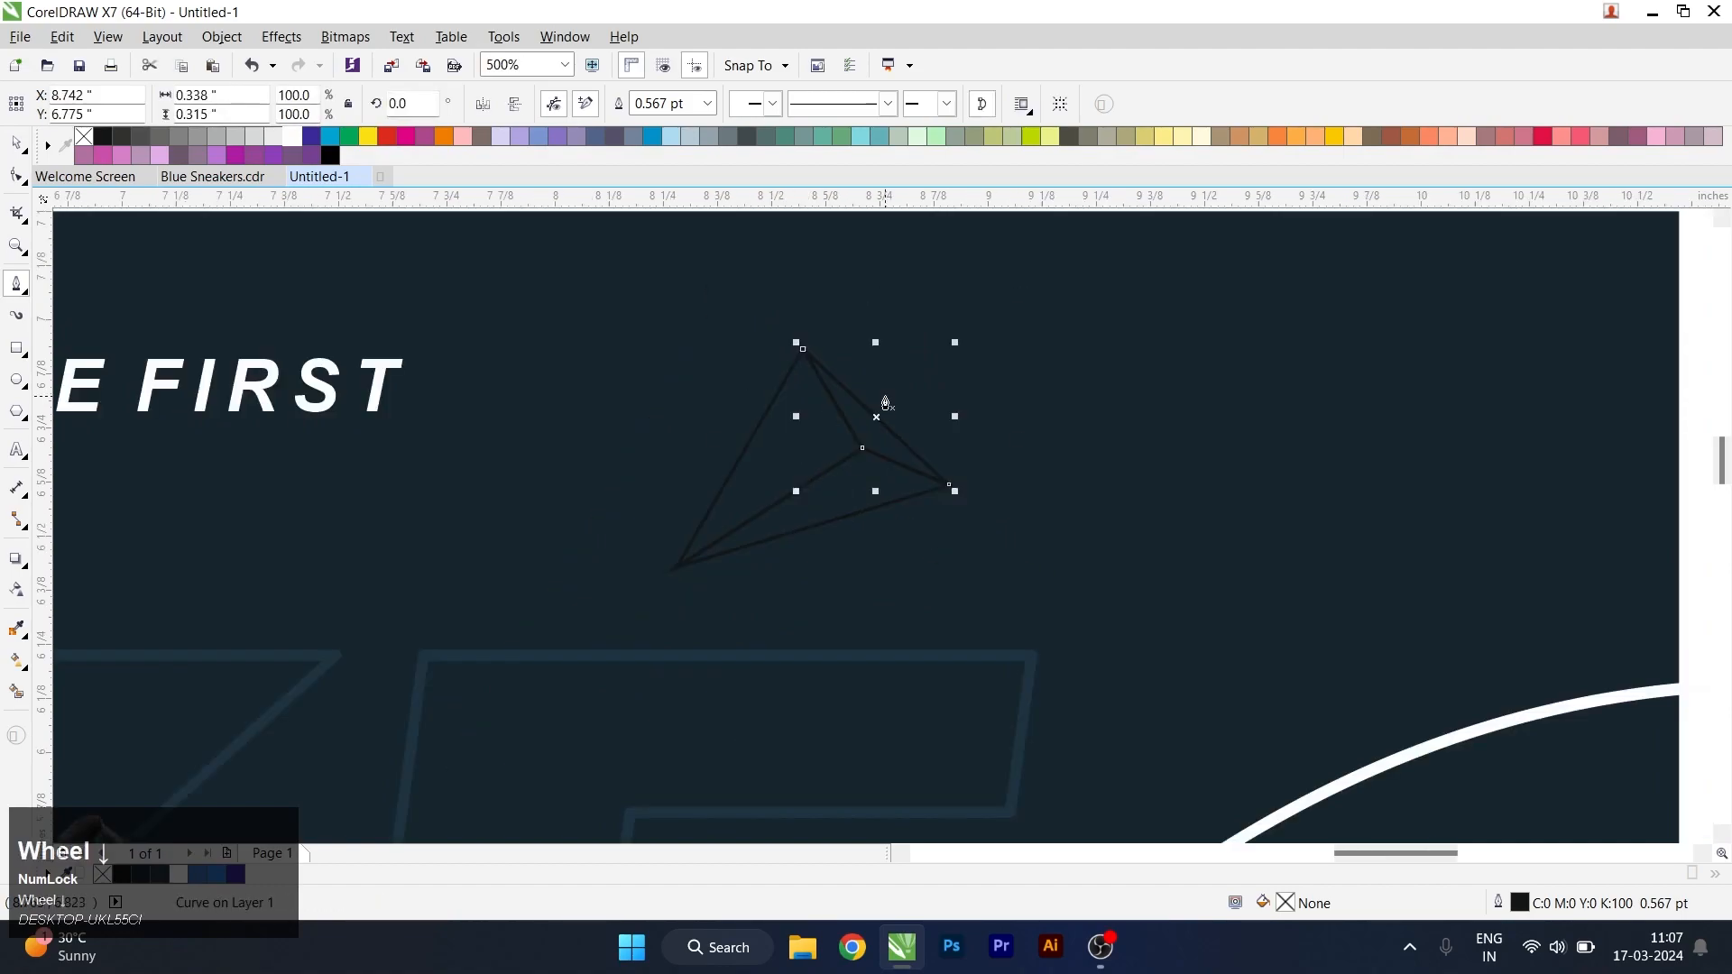
pyautogui.press('space')
# - Fill the arrowhead's large left facet with the darker blue and its lower facet with the blue #3179CC
pyautogui.click(217, 877)
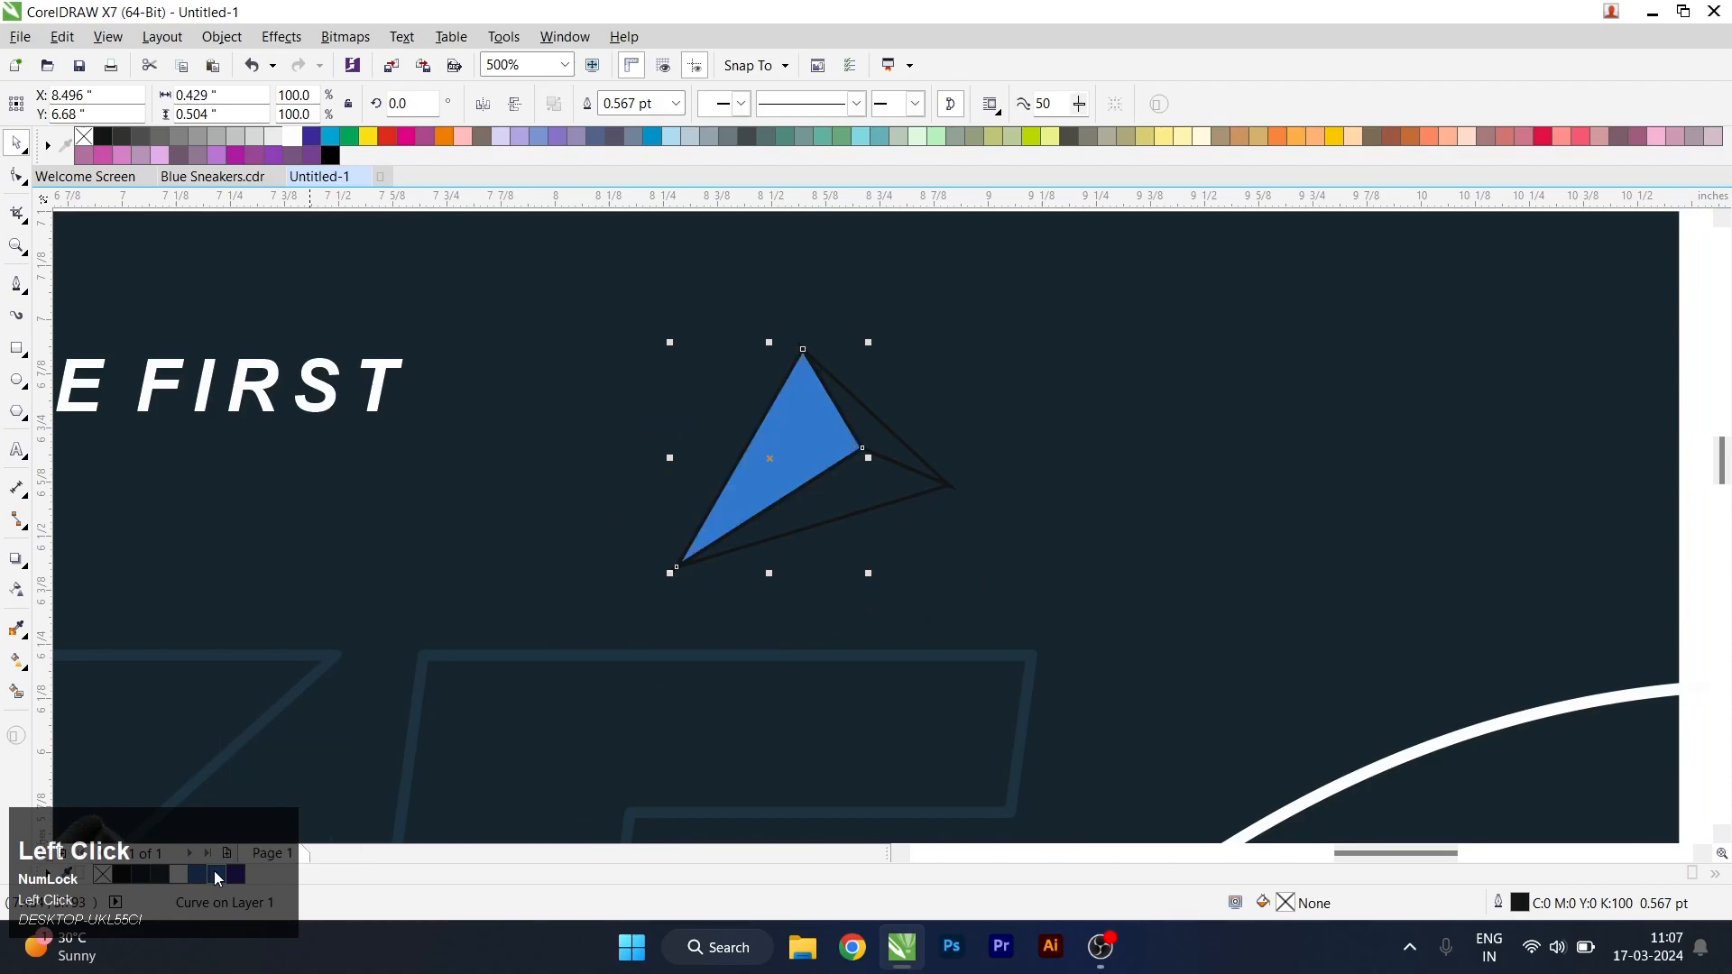
pyautogui.click(195, 878)
pyautogui.scroll(1, 873, 501)
pyautogui.click(865, 499)
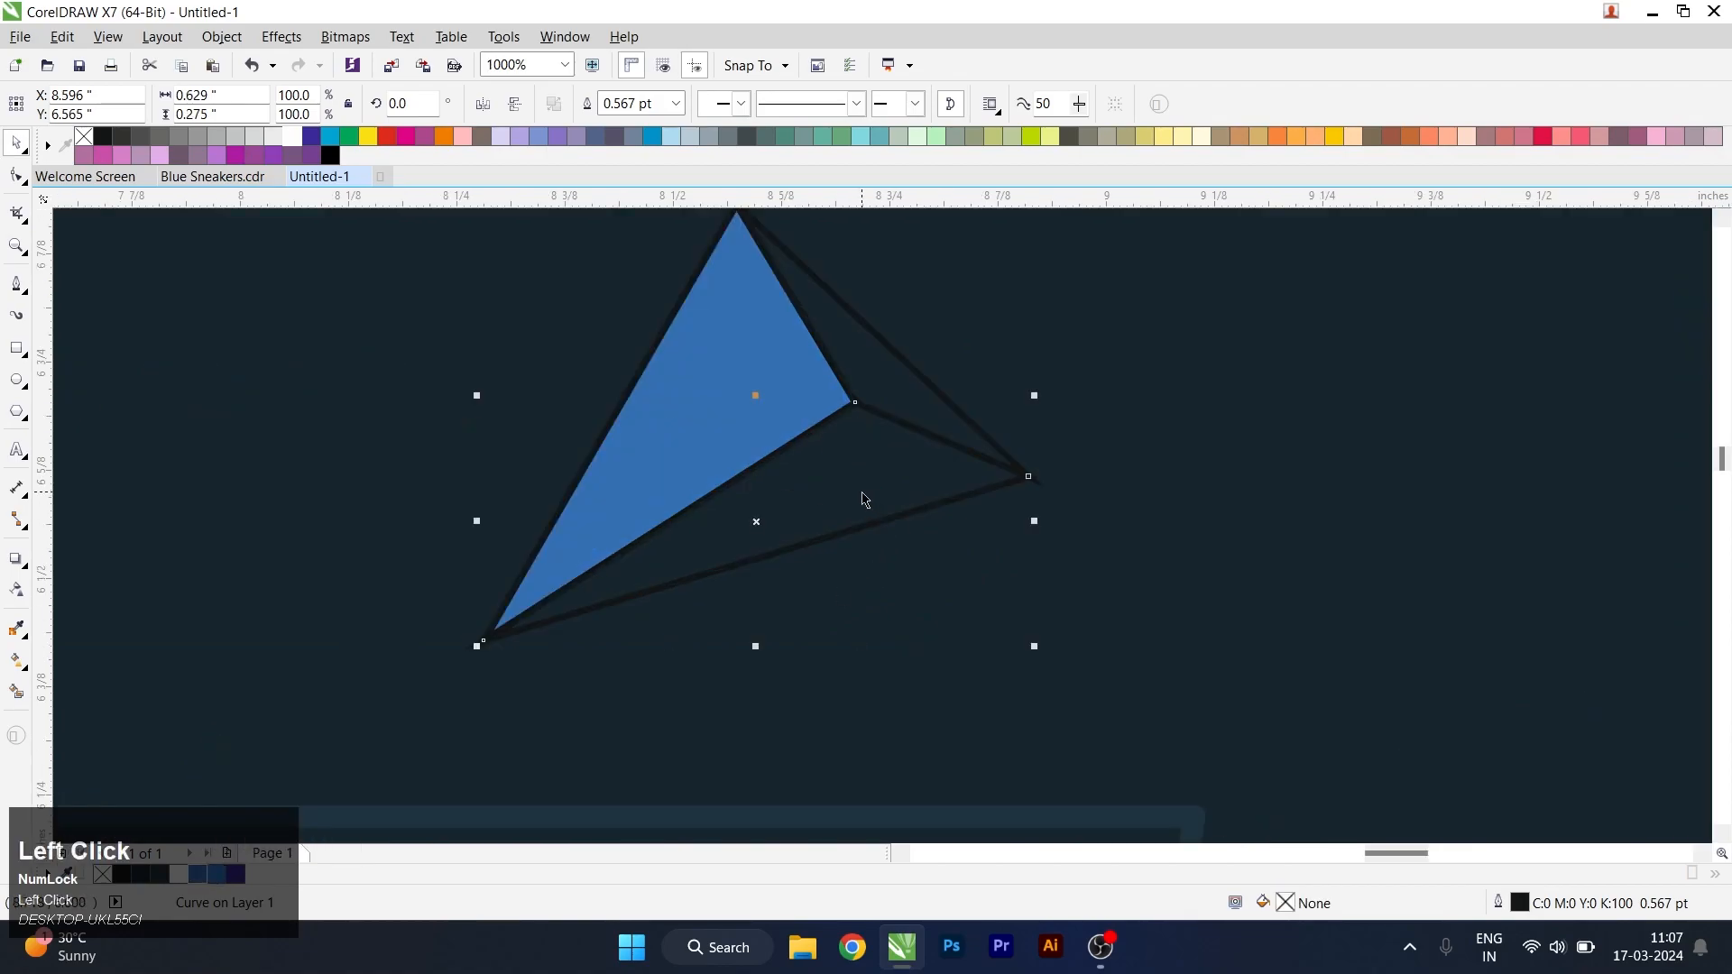
pyautogui.click(226, 873)
# - Fill the arrowhead's upper-right facet with the lighter blue #3784DB
pyautogui.click(889, 390)
pyautogui.click(226, 874)
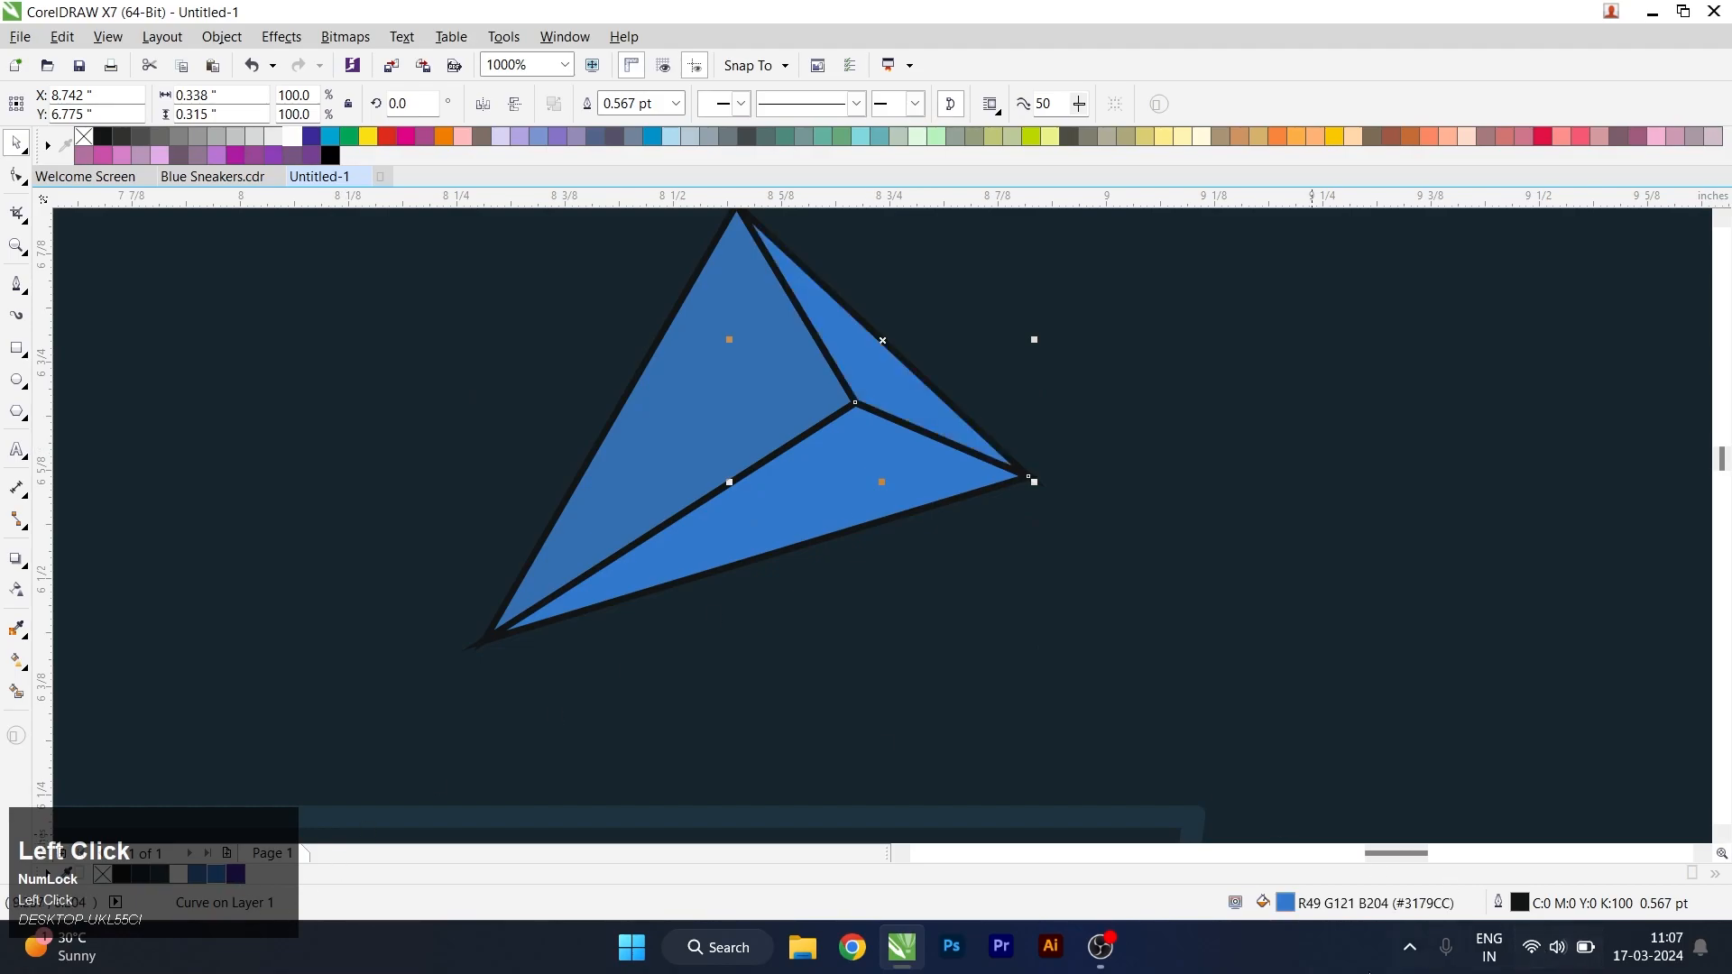
pyautogui.doubleClick(1286, 906)
pyautogui.moveTo(1117, 397); pyautogui.dragTo(1113, 373)
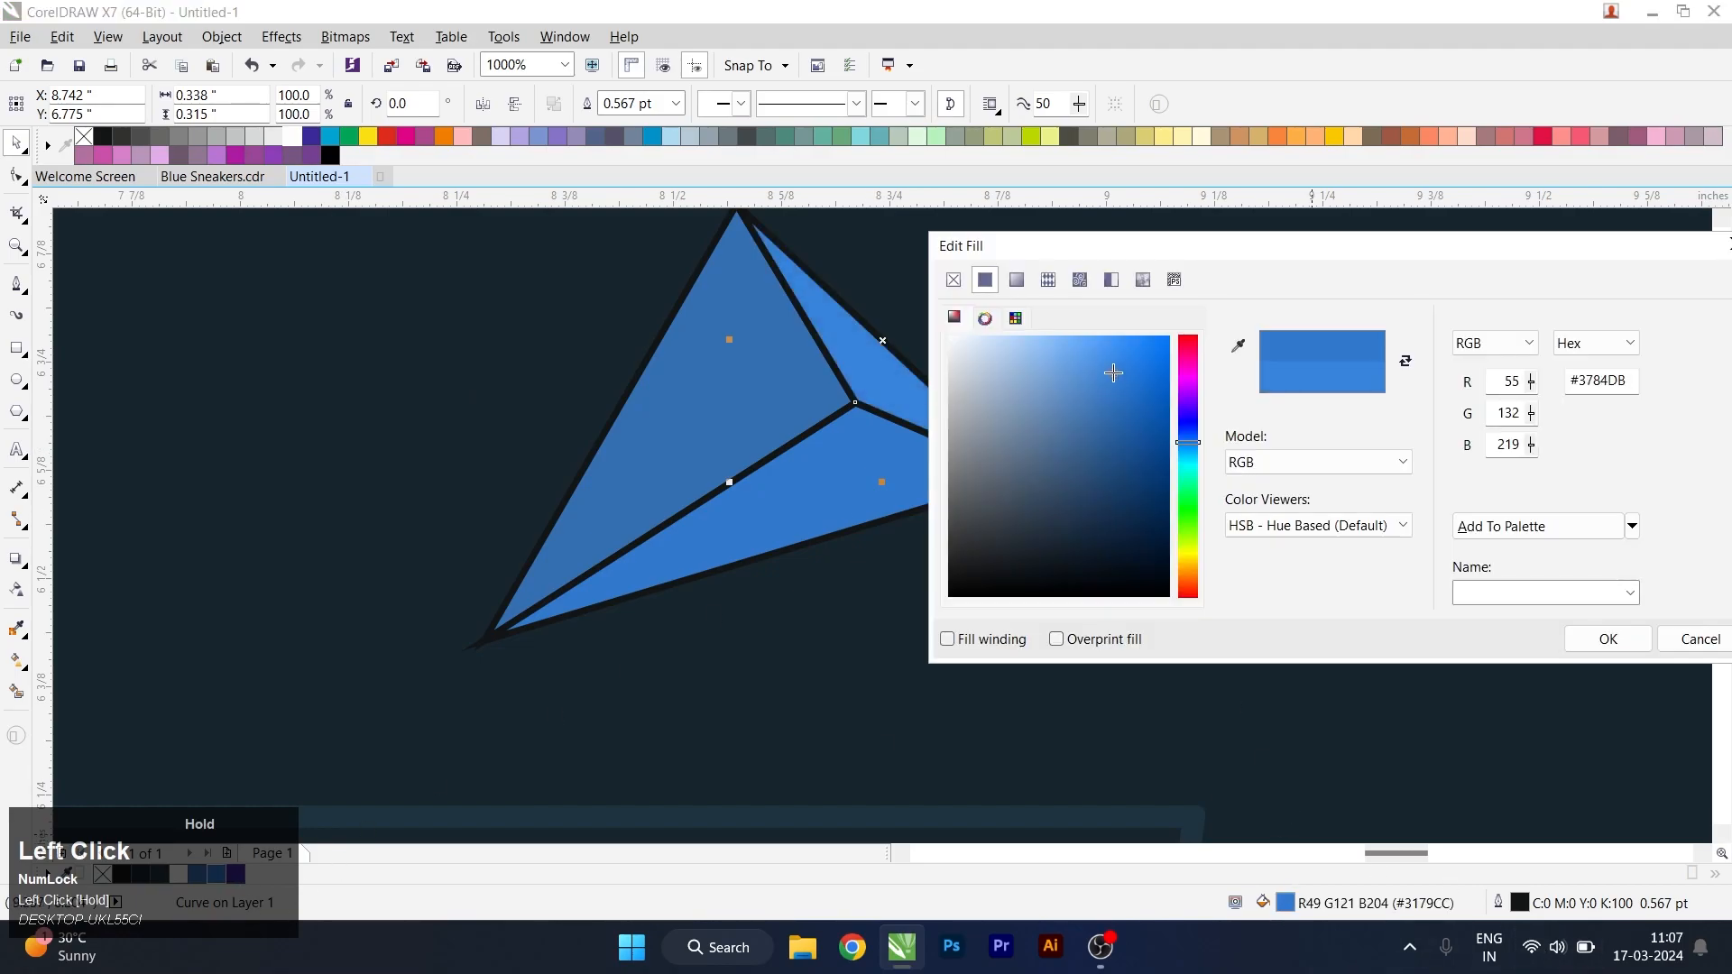
pyautogui.click(1609, 639)
# - Remove the outlines from all three arrowhead facets
pyautogui.scroll(-3, 700, 348)
pyautogui.moveTo(700, 348); pyautogui.dragTo(928, 550)
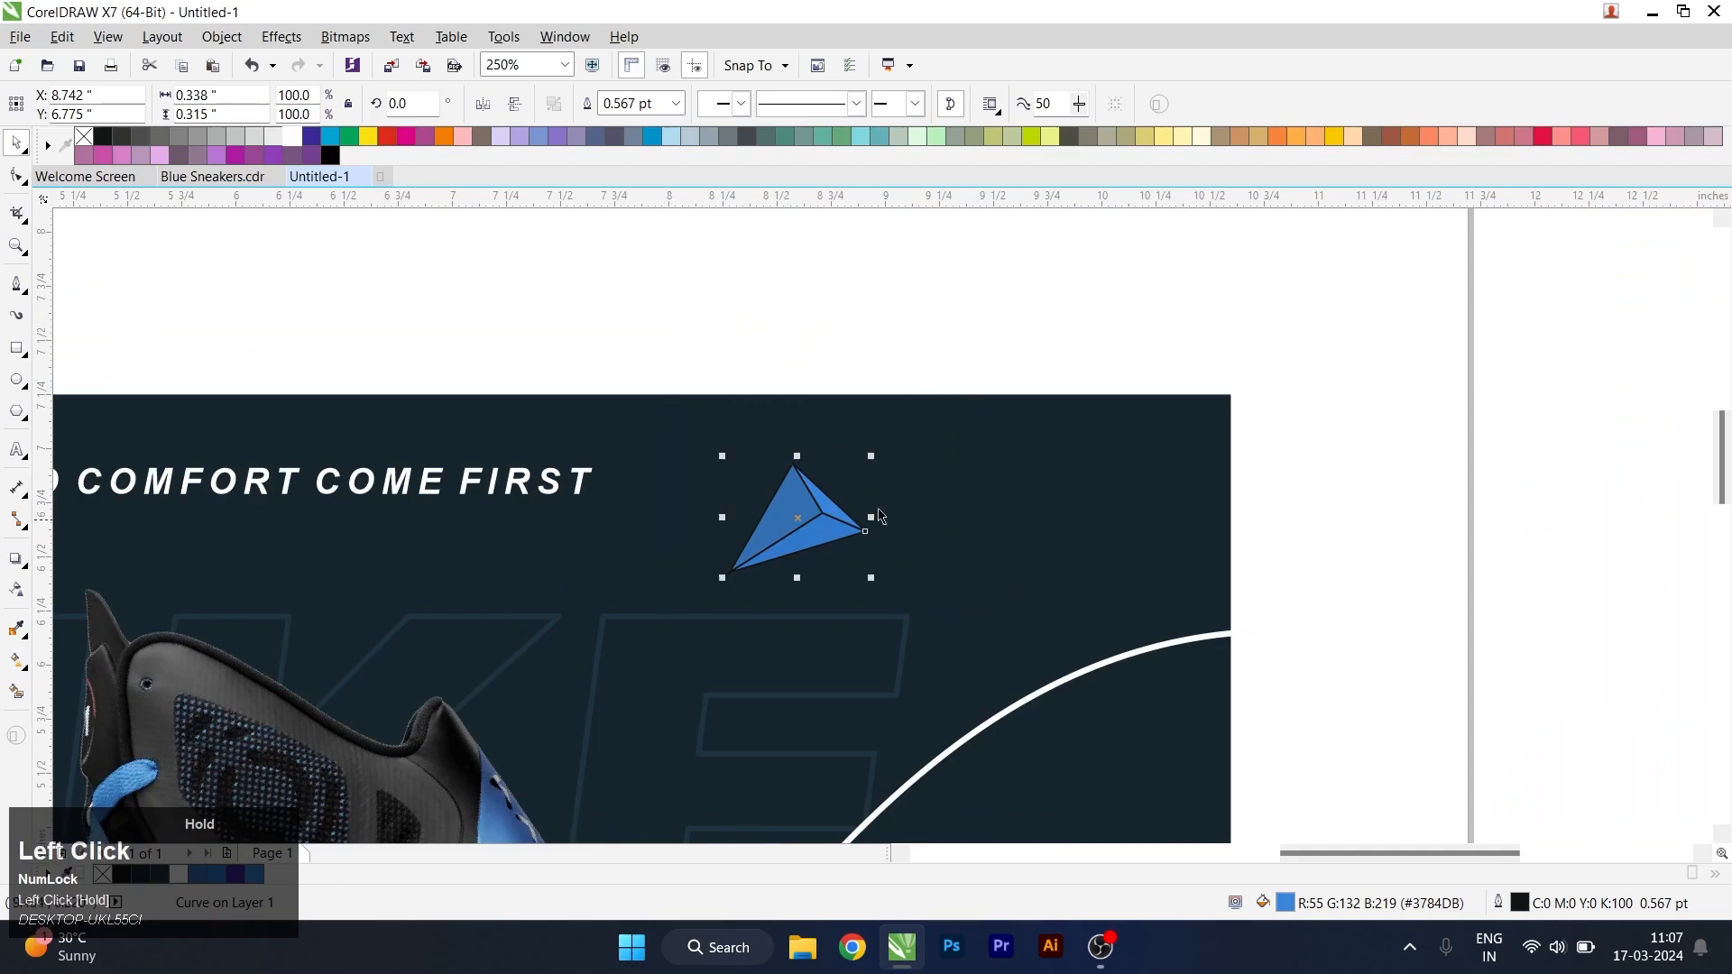
pyautogui.rightClick(80, 145)
pyautogui.scroll(2, 836, 530)
pyautogui.scroll(-2, 836, 530)
# - Move the arrowhead onto the outlined E above the shoe's heel and rotate it about 10.3 degrees
pyautogui.moveTo(826, 527); pyautogui.dragTo(677, 698)
pyautogui.scroll(1, 677, 697)
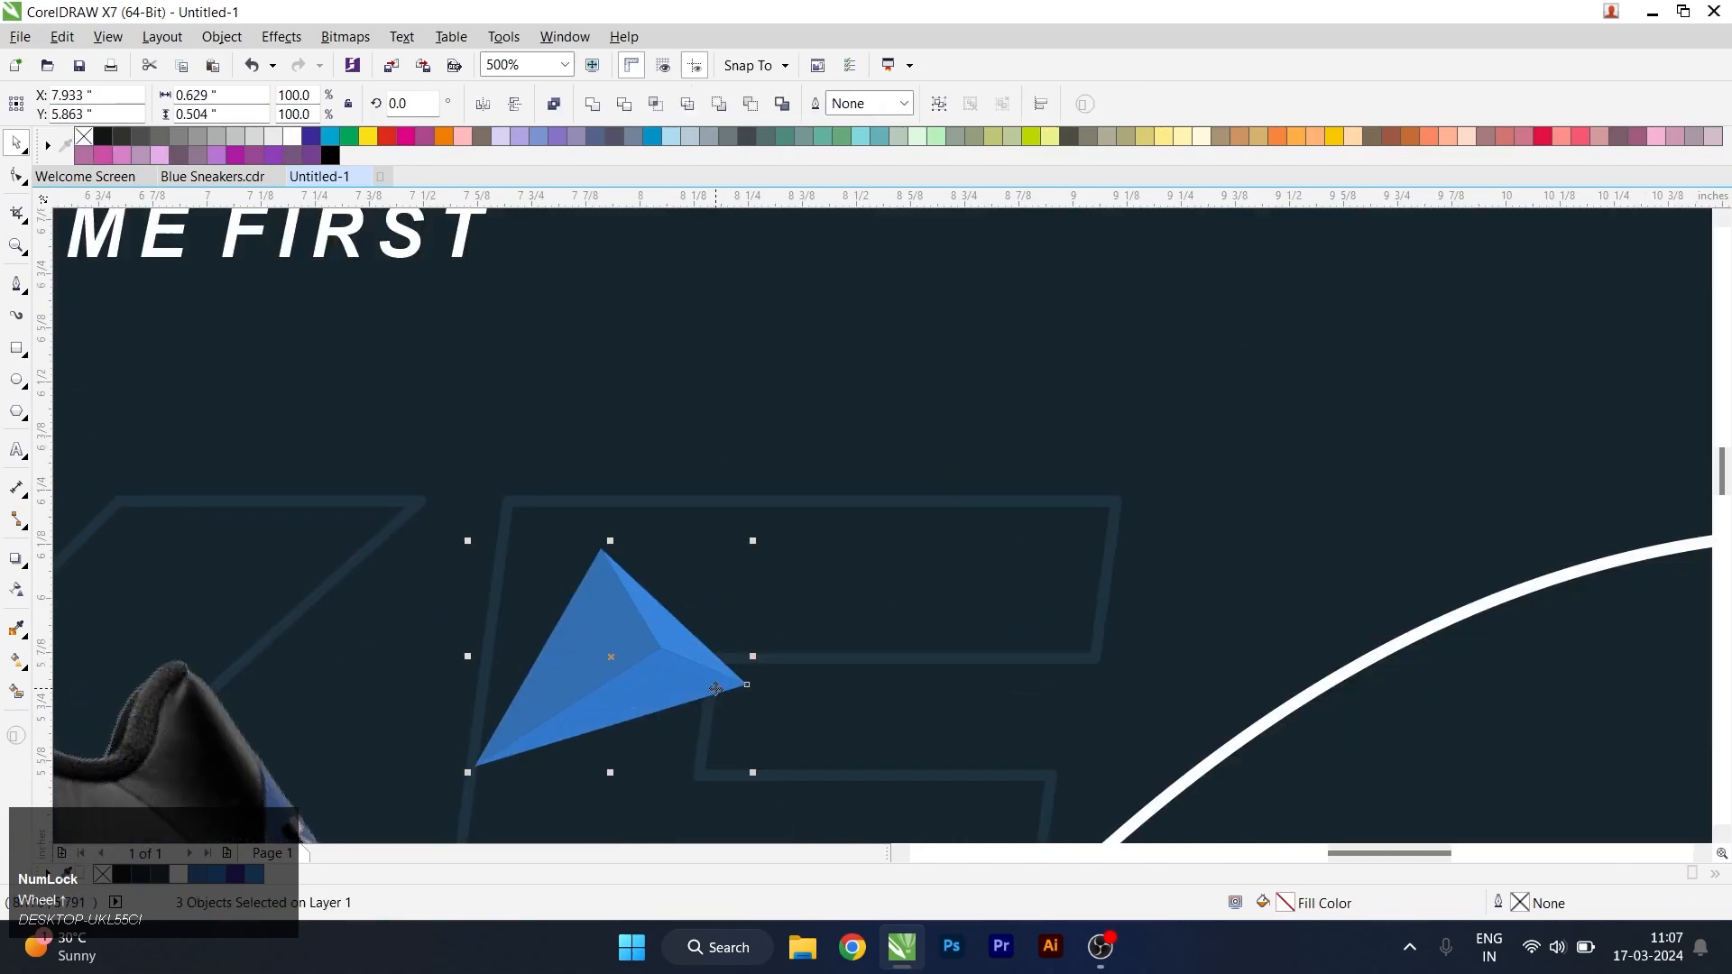
pyautogui.scroll(-1, 636, 607)
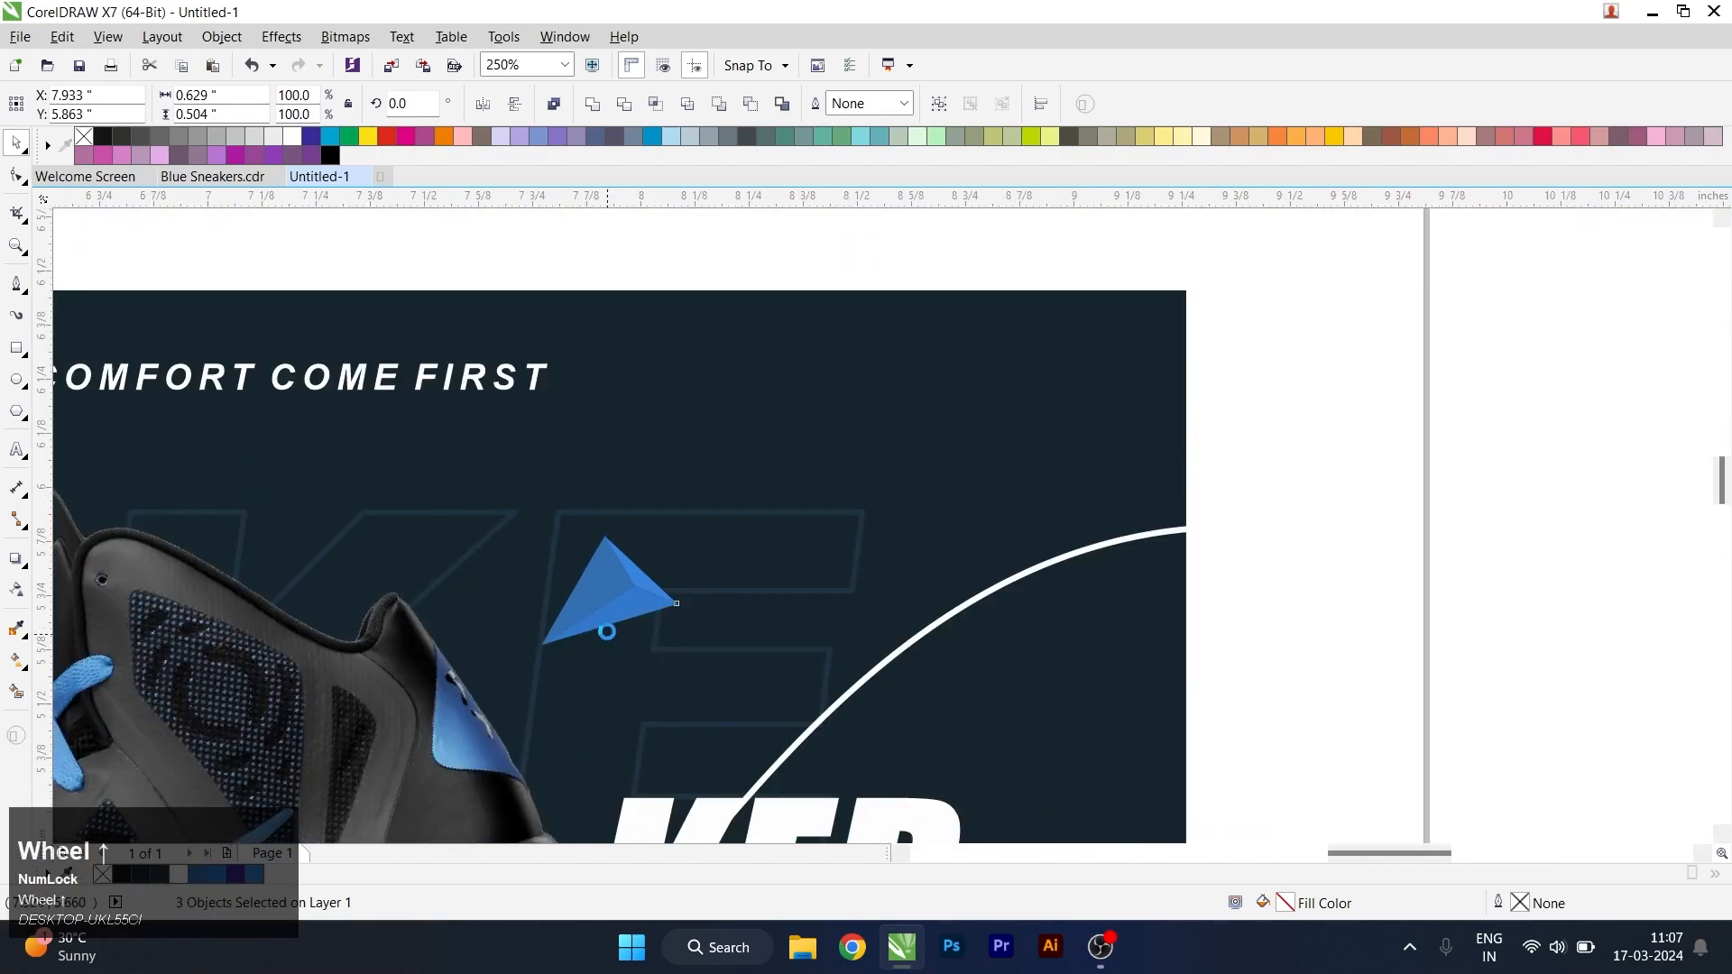
pyautogui.scroll(1, 632, 587)
pyautogui.click(622, 595)
pyautogui.moveTo(781, 487); pyautogui.dragTo(757, 464)
pyautogui.click(663, 629)
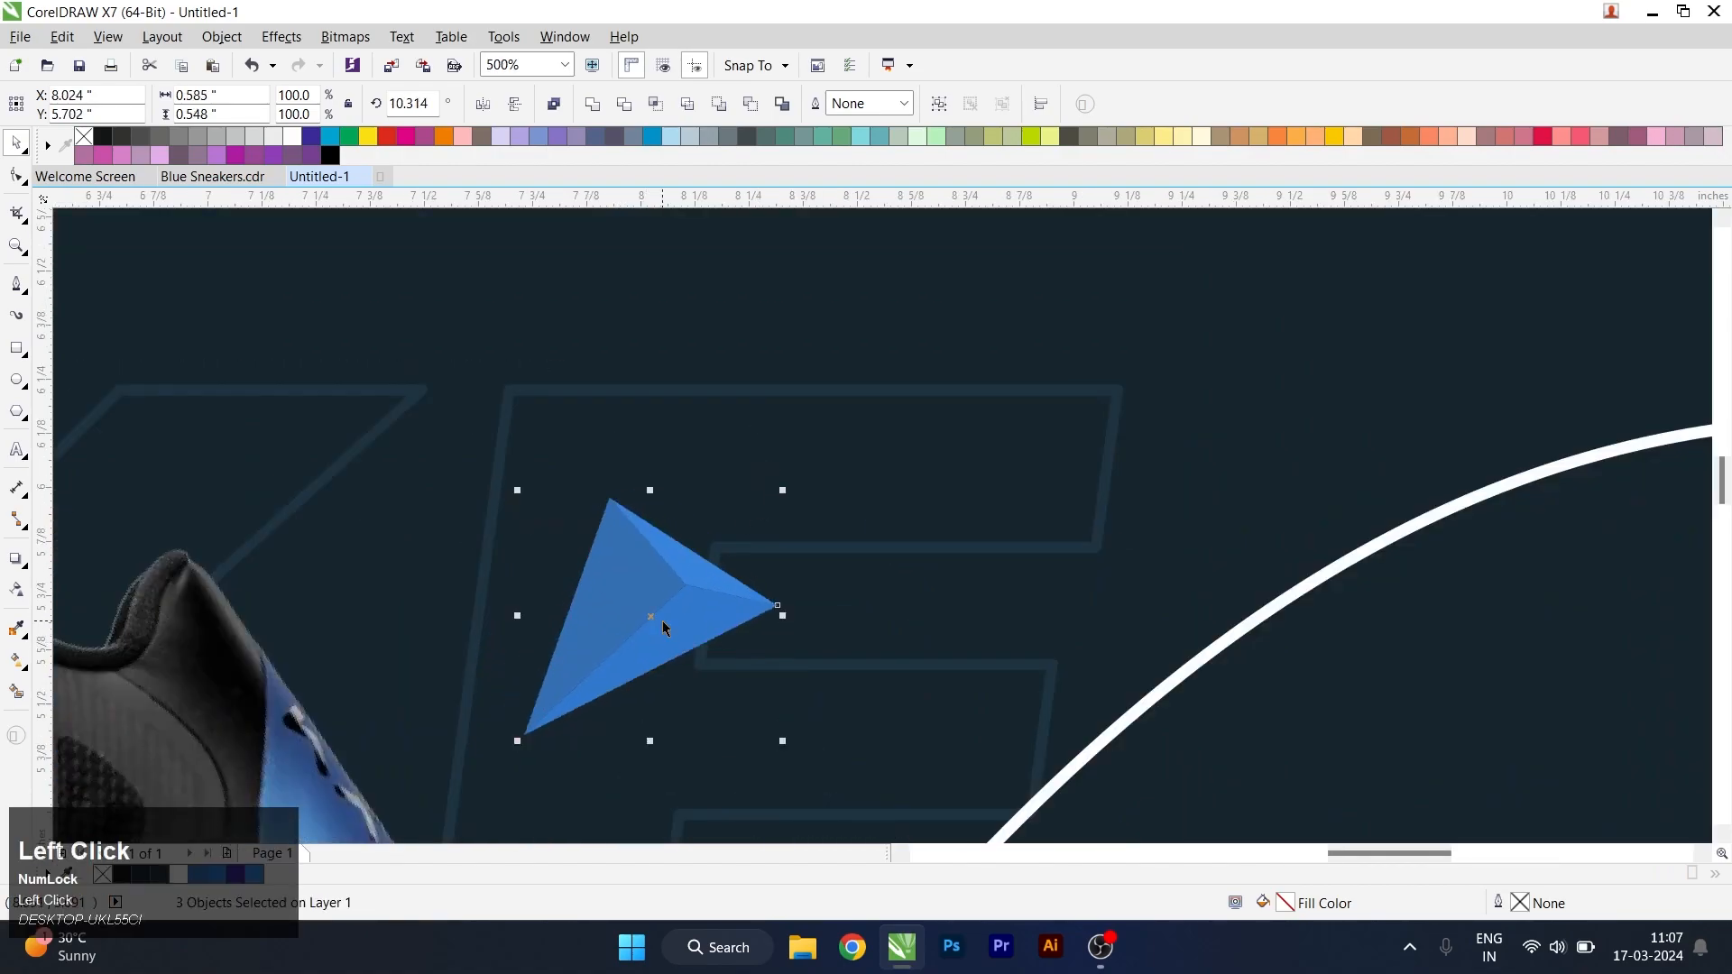
# - Place a smaller, rotated copy of the arrowhead just to the left of the original
pyautogui.moveTo(795, 615); pyautogui.dragTo(572, 563)
pyautogui.scroll(-1, 658, 609)
pyautogui.rightClick(572, 563)
pyautogui.click(574, 561)
pyautogui.moveTo(624, 489); pyautogui.dragTo(576, 442)
pyautogui.moveTo(607, 511)
pyautogui.mouseDown()
pyautogui.moveTo(596, 570)
pyautogui.moveTo(629, 524)
pyautogui.mouseUp()
pyautogui.scroll(1, 553, 601)
pyautogui.click(634, 541)
pyautogui.scroll(-1, 696, 514)
# - Copy both arrowheads to the area below the shoe's toe and mirror the copy horizontally
pyautogui.moveTo(543, 412); pyautogui.dragTo(884, 718)
pyautogui.scroll(-2, 737, 543)
pyautogui.scroll(-2, 737, 543)
pyautogui.moveTo(724, 544); pyautogui.dragTo(465, 715)
pyautogui.rightClick(465, 715)
pyautogui.click(487, 105)
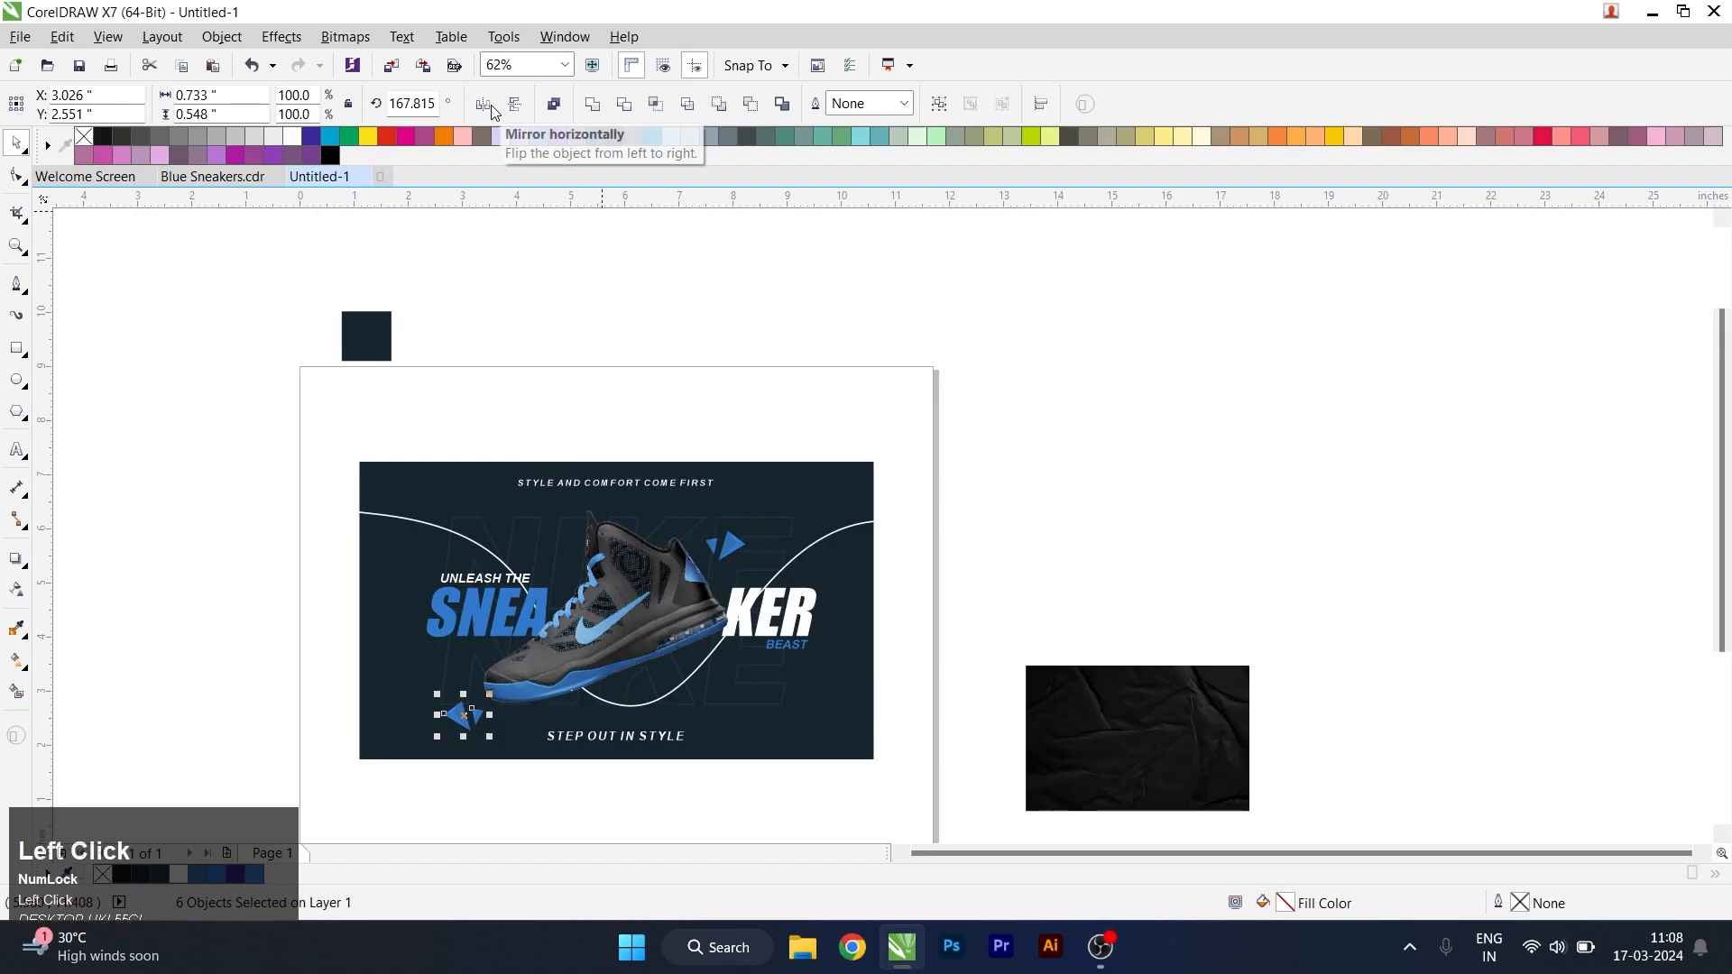
# - Mirror the copied arrowhead pair vertically and adjust its placement in the area below the shoe's toe
pyautogui.click(518, 104)
pyautogui.scroll(2, 464, 712)
pyautogui.moveTo(487, 711); pyautogui.dragTo(503, 749)
pyautogui.scroll(-2, 504, 750)
pyautogui.scroll(2, 487, 812)
pyautogui.click(576, 564)
pyautogui.moveTo(592, 612)
pyautogui.mouseDown()
pyautogui.moveTo(578, 625)
pyautogui.moveTo(599, 614)
pyautogui.mouseUp()
pyautogui.click(568, 573)
pyautogui.click(664, 547)
pyautogui.scroll(-2, 663, 546)
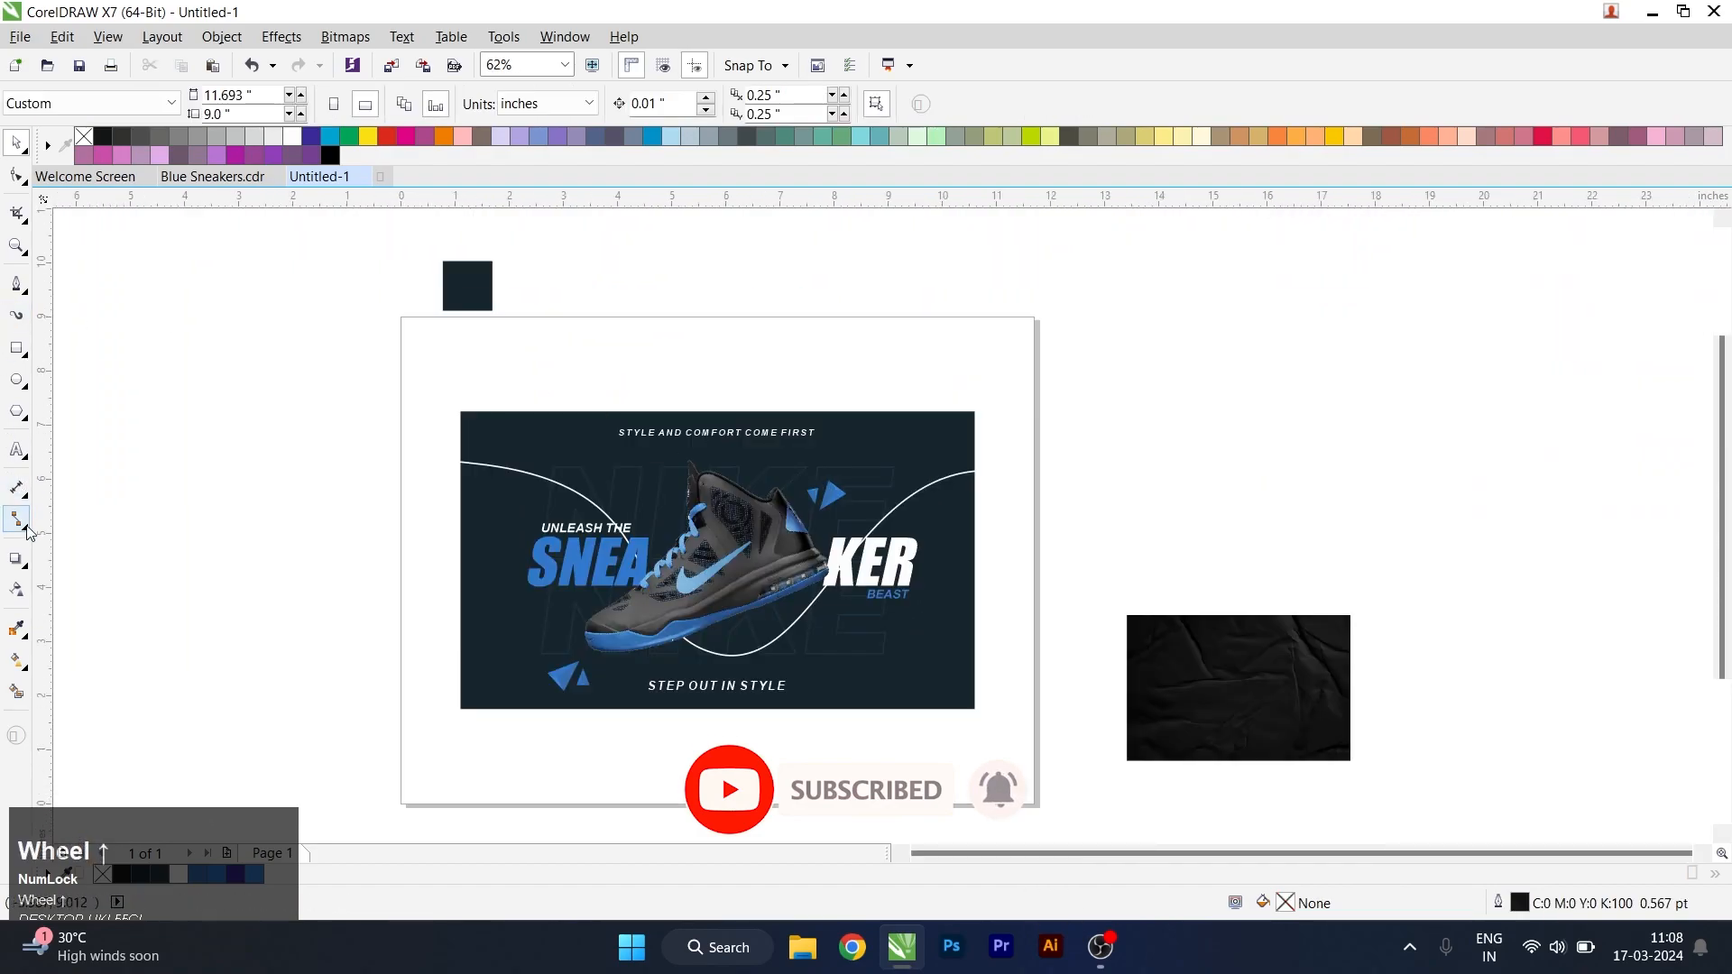
# - Draw a circle about 0.137" wide near the top of the outlined N and give it a white 1.0 pt outline
pyautogui.click(16, 379)
pyautogui.scroll(2, 613, 469)
pyautogui.moveTo(526, 426); pyautogui.dragTo(555, 452)
pyautogui.hotkey('ctrl', 'space')
pyautogui.rightClick(290, 139)
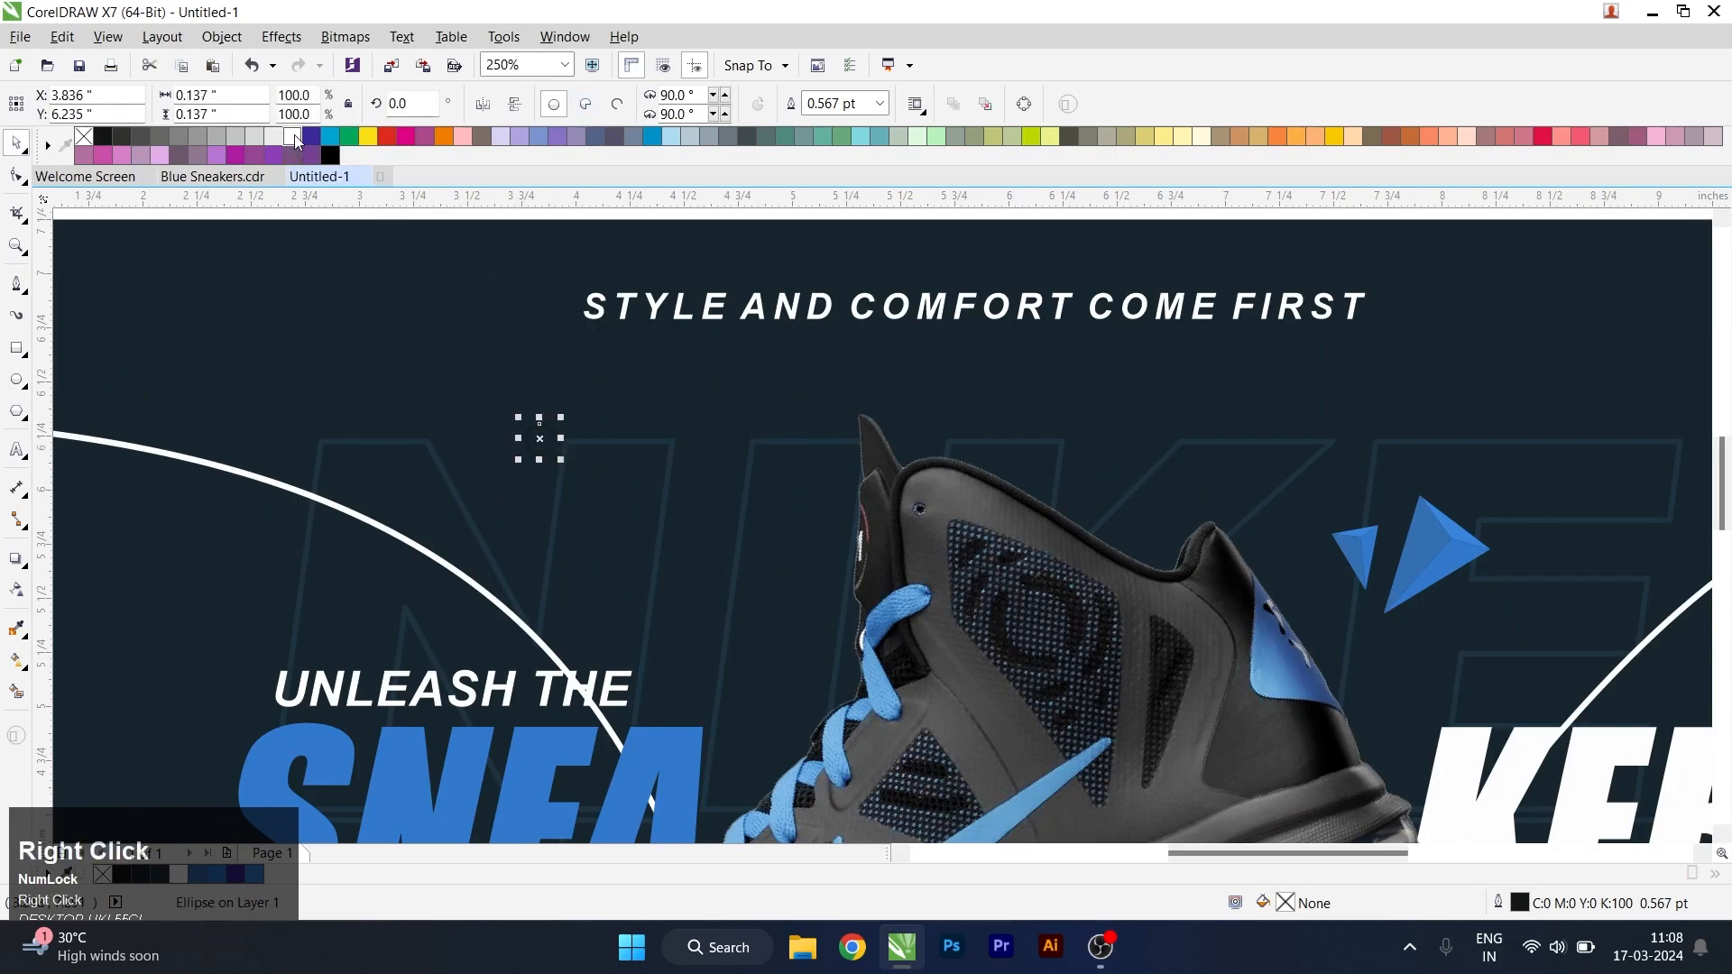
pyautogui.click(879, 103)
pyautogui.click(845, 200)
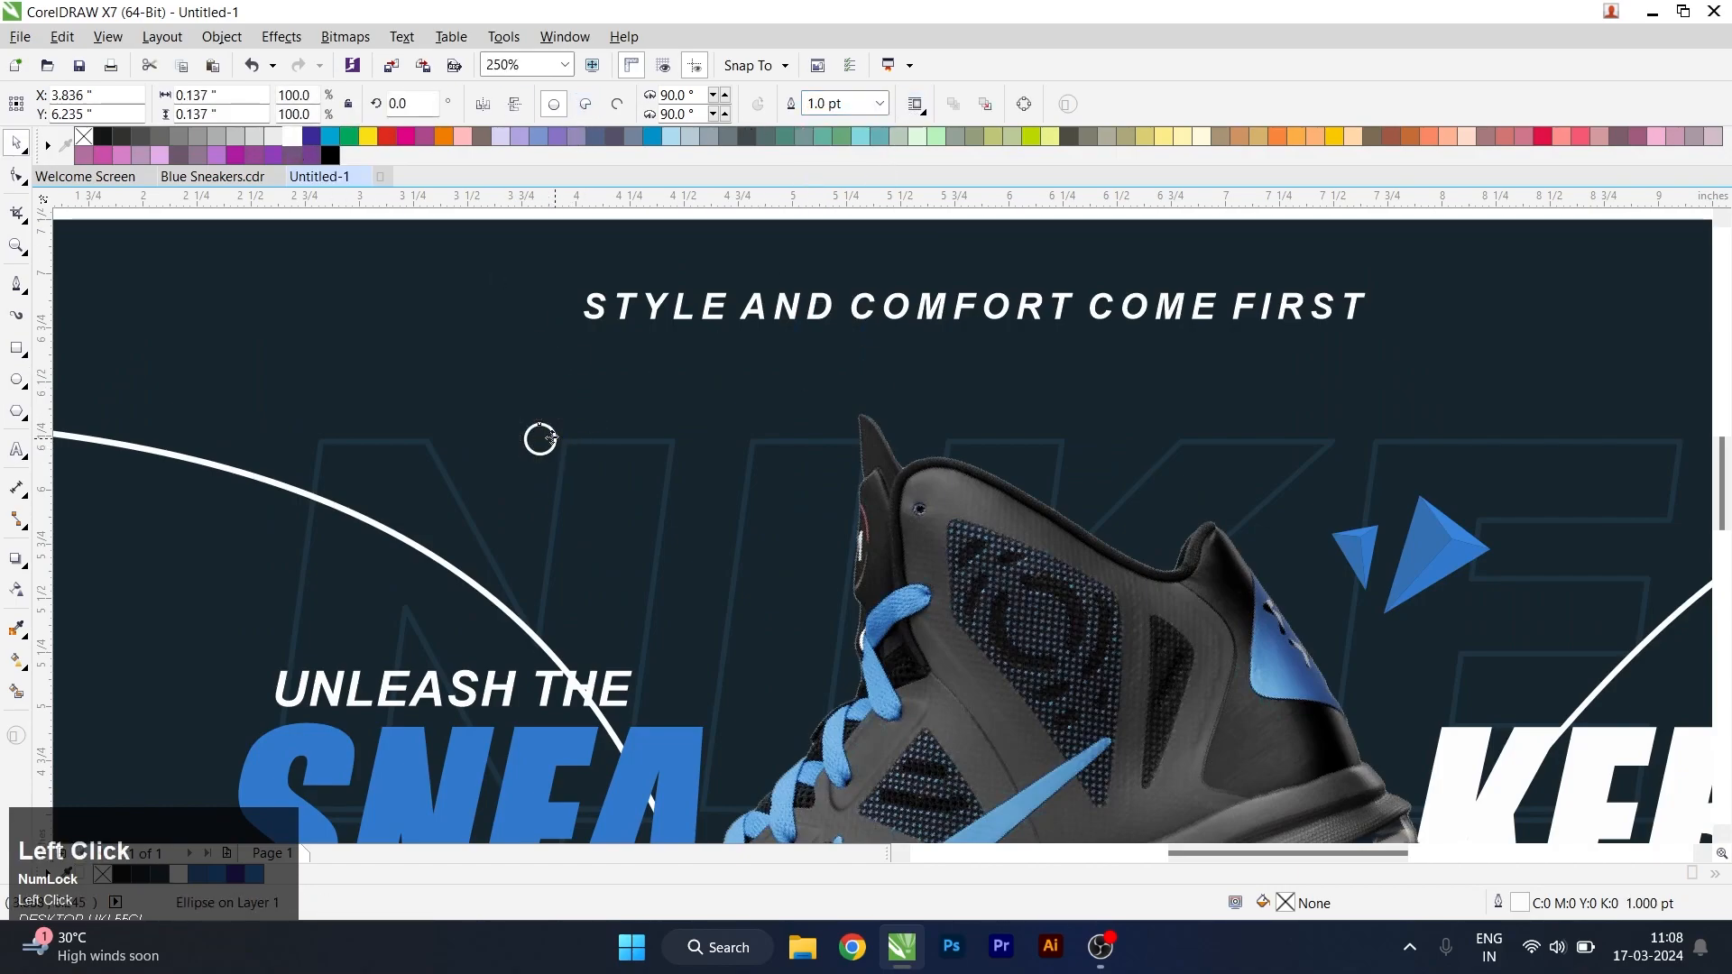
pyautogui.moveTo(488, 448); pyautogui.dragTo(499, 440)
pyautogui.scroll(-2, 489, 440)
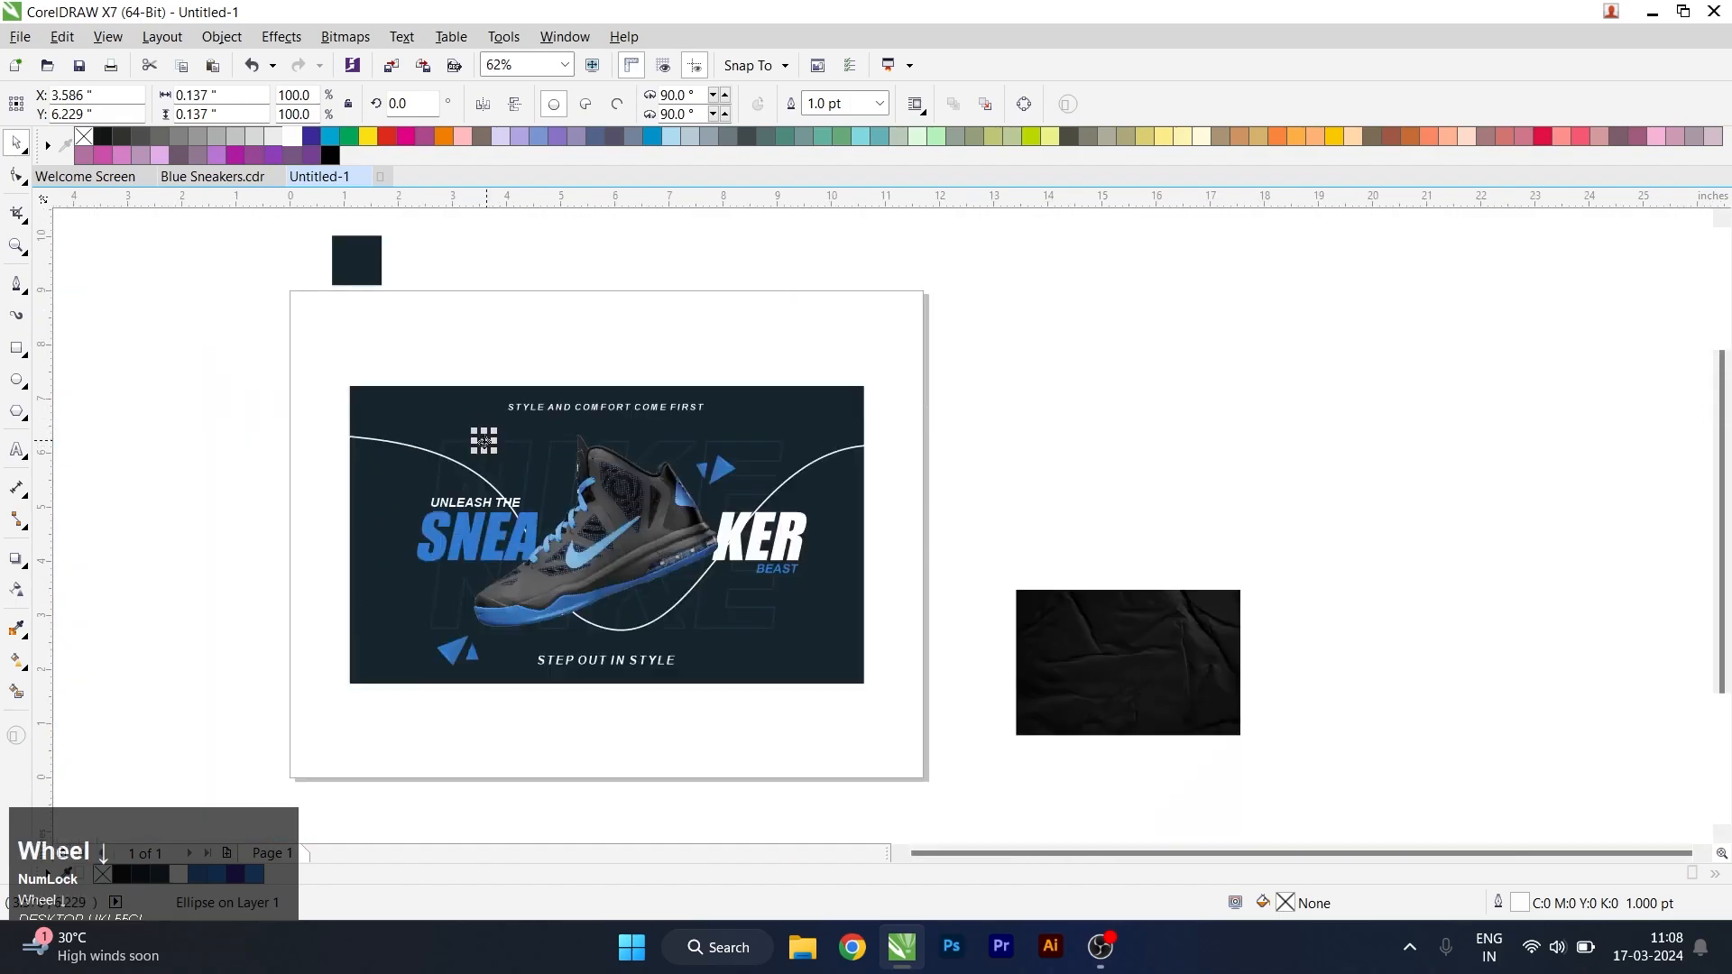
# - Draw a triangle about 0.303" by 0.263" at the outlined E's lower corner with a white 1.0 pt outline
pyautogui.scroll(1, 695, 573)
pyautogui.click(18, 409)
pyautogui.moveTo(815, 662); pyautogui.dragTo(847, 691)
pyautogui.press('space')
pyautogui.scroll(2, 839, 686)
pyautogui.click(715, 103)
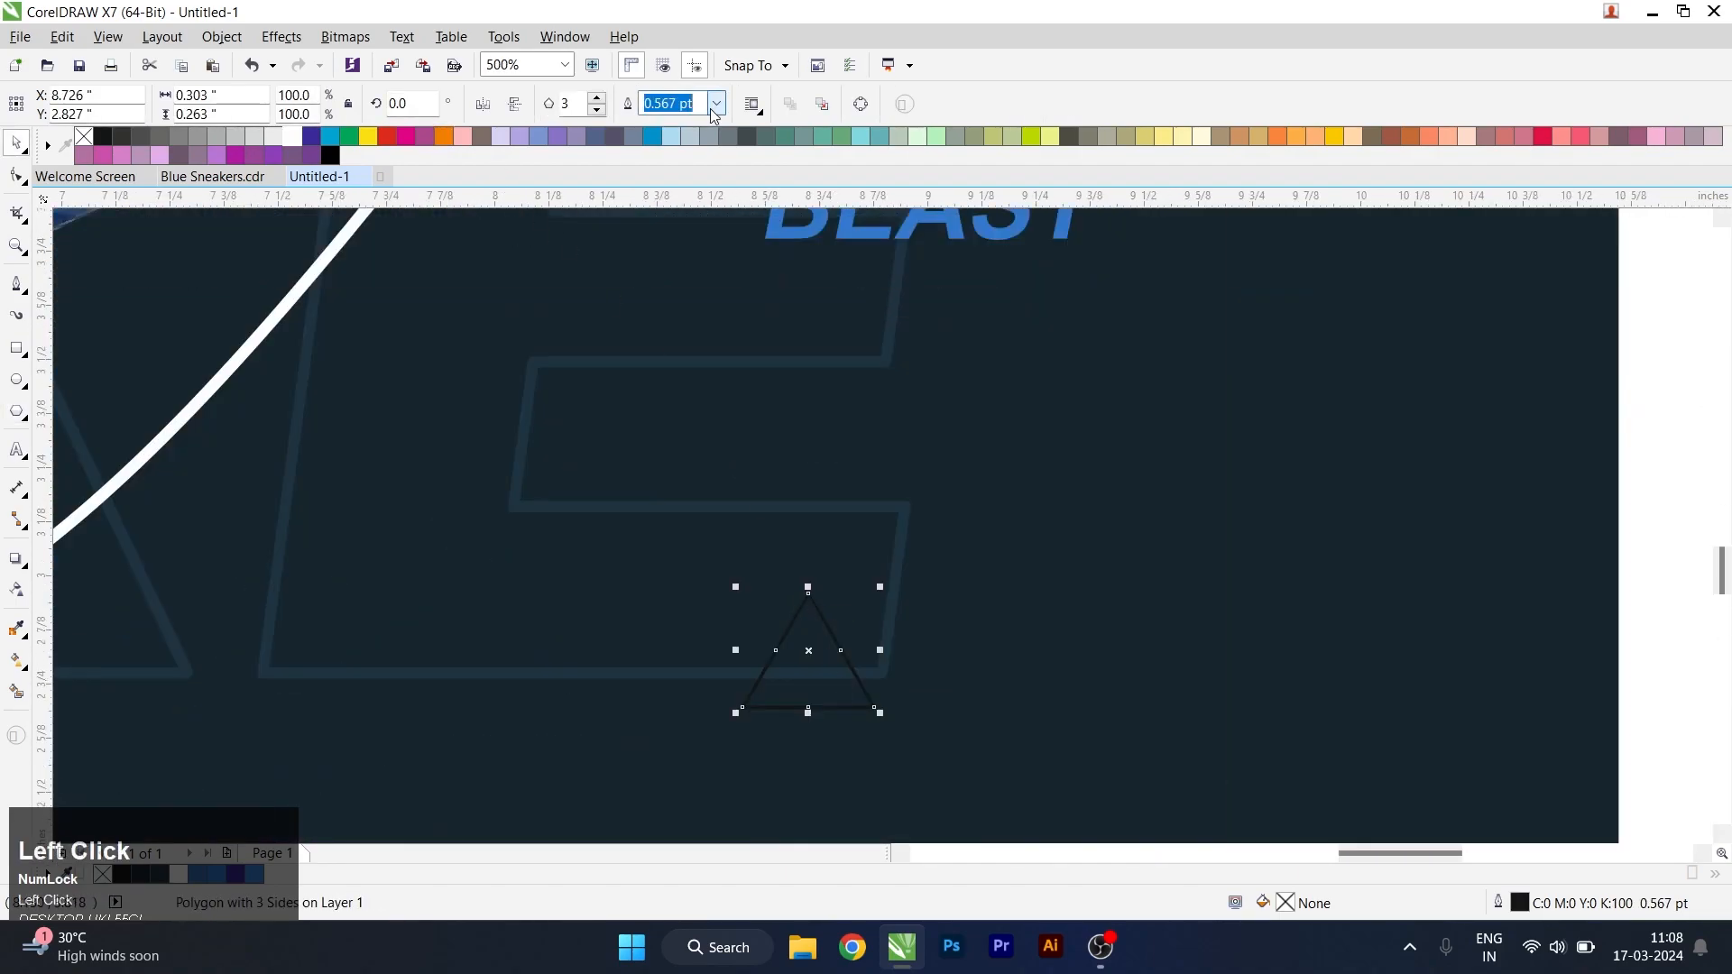
pyautogui.click(667, 193)
pyautogui.rightClick(293, 135)
# - Scale the small triangle down to about 80.2% and rotate it to about 172.2 degrees
pyautogui.moveTo(880, 712); pyautogui.dragTo(812, 663)
pyautogui.moveTo(856, 589); pyautogui.dragTo(823, 746)
pyautogui.scroll(-1, 830, 686)
pyautogui.scroll(1, 845, 598)
pyautogui.moveTo(839, 576); pyautogui.dragTo(824, 623)
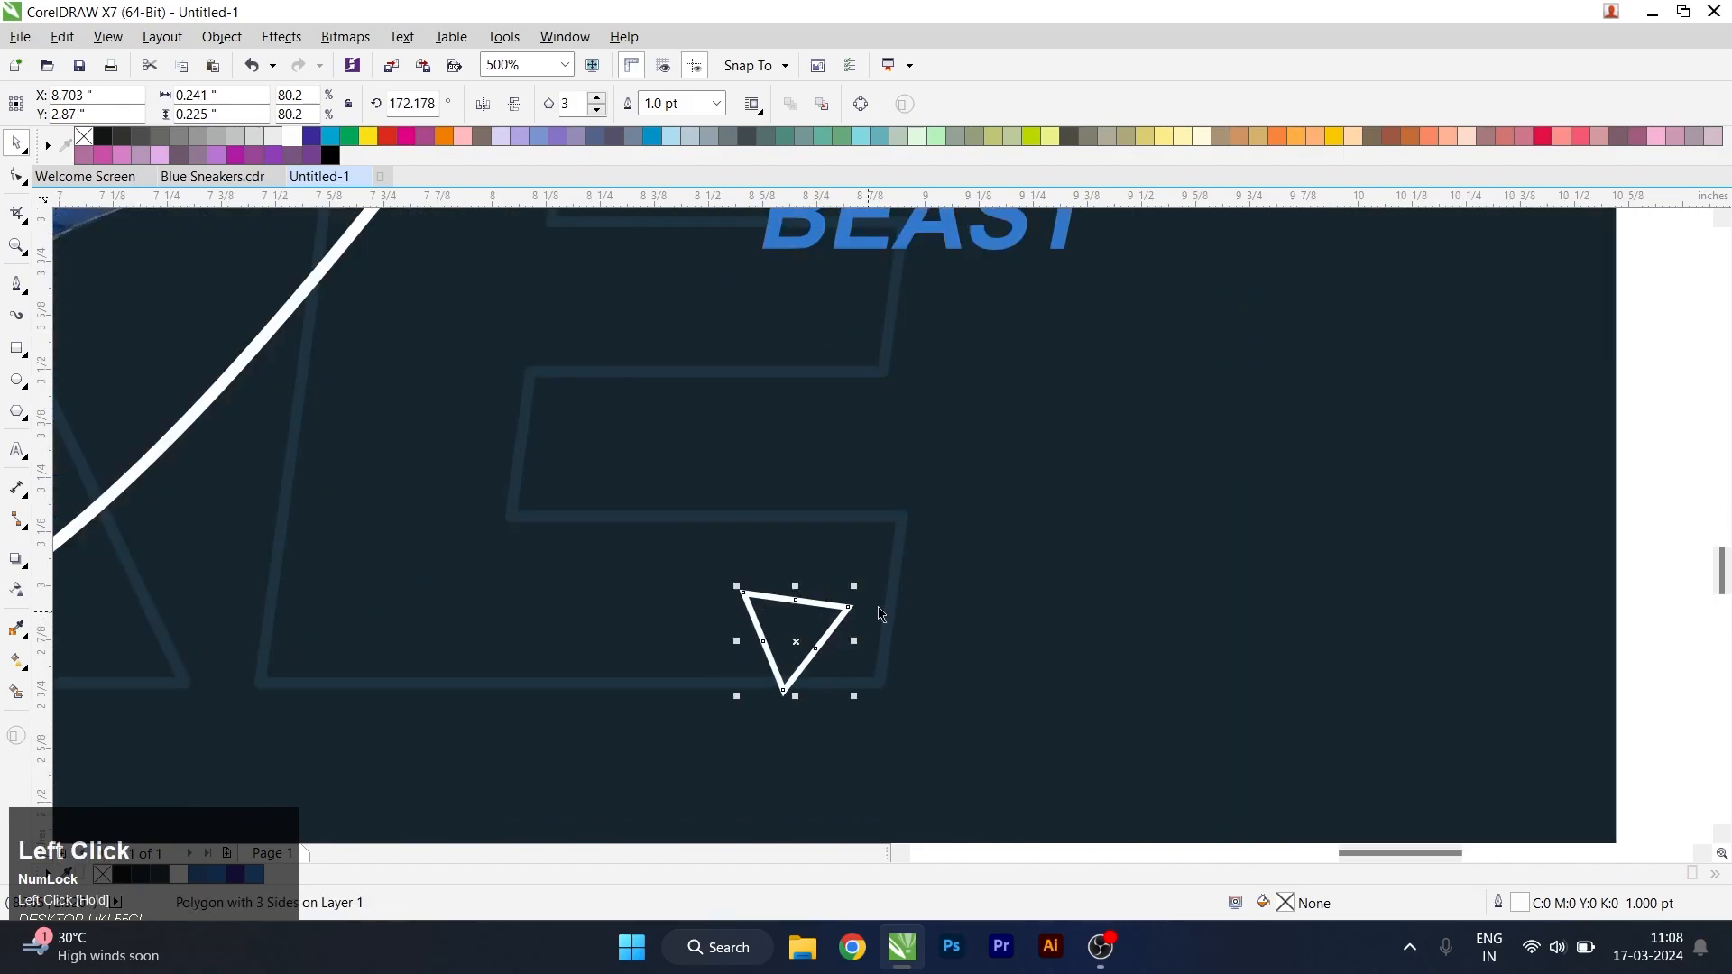
pyautogui.scroll(-2, 882, 611)
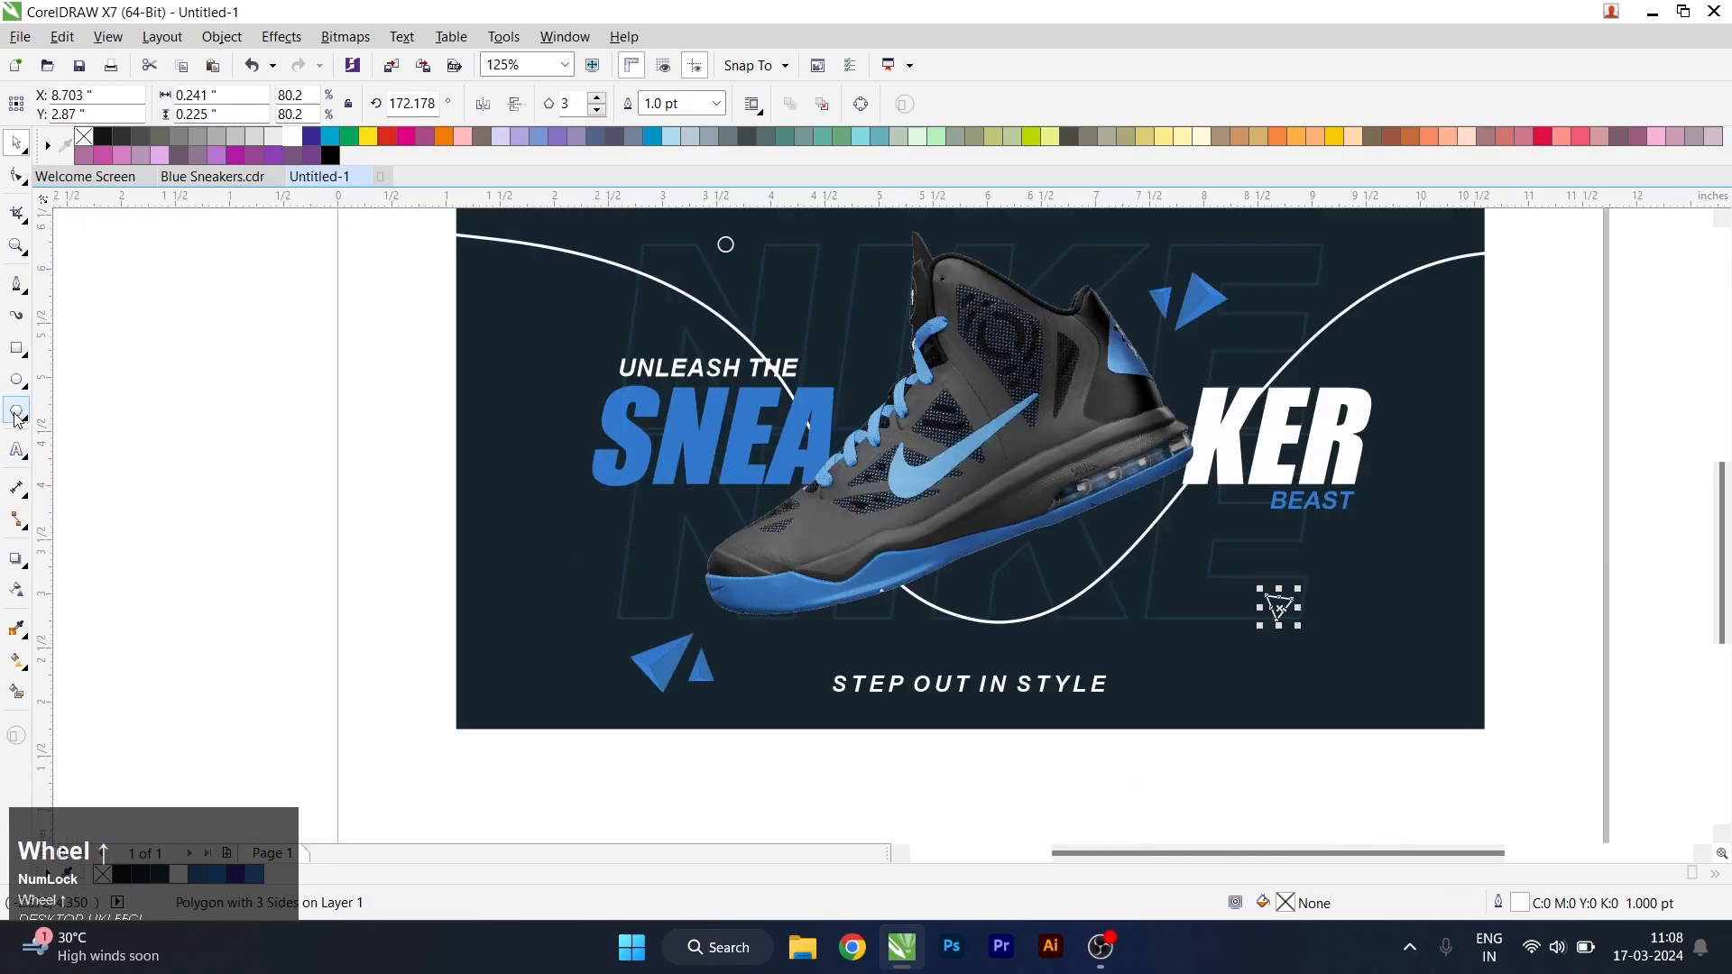
# - Draw a six-sided polygon about 0.231" by 0.267" beside the shoe's toe, below the SNEA lettering
pyautogui.click(16, 418)
pyautogui.scroll(1, 693, 519)
pyautogui.moveTo(580, 547); pyautogui.dragTo(631, 592)
pyautogui.hotkey('ctrl', 'space')
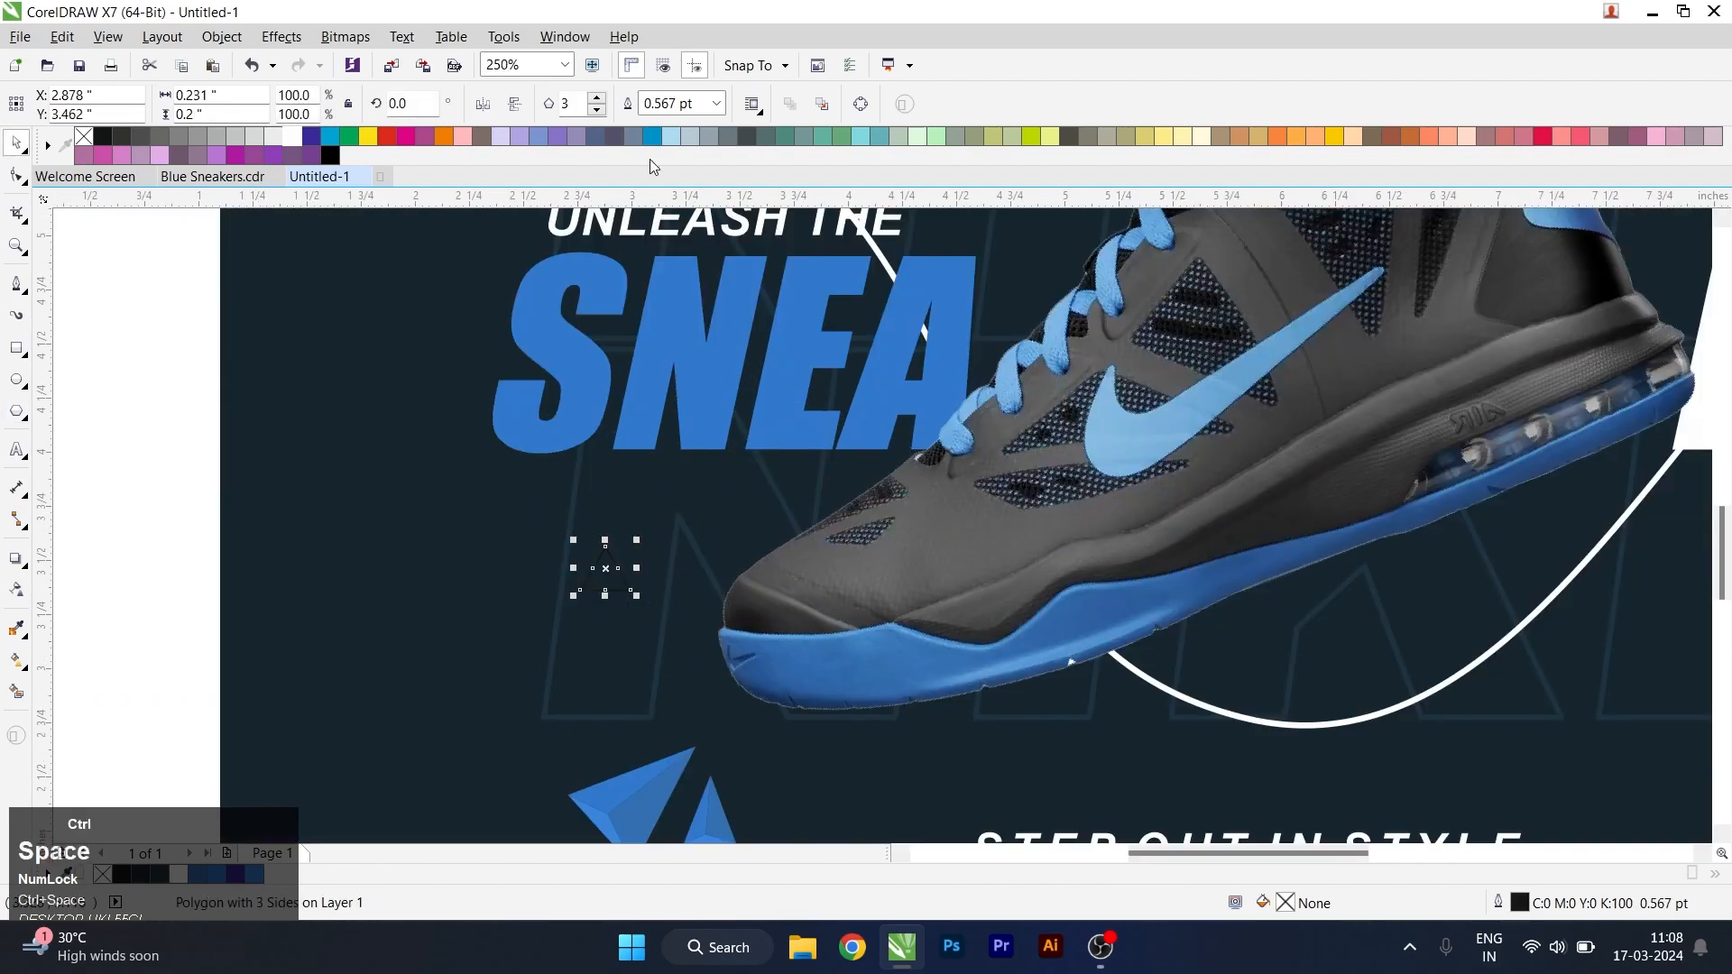
pyautogui.click(597, 99)
pyautogui.click(598, 99)
pyautogui.click(597, 100)
# - Give the hexagon a white 1.0 pt outline
pyautogui.click(715, 104)
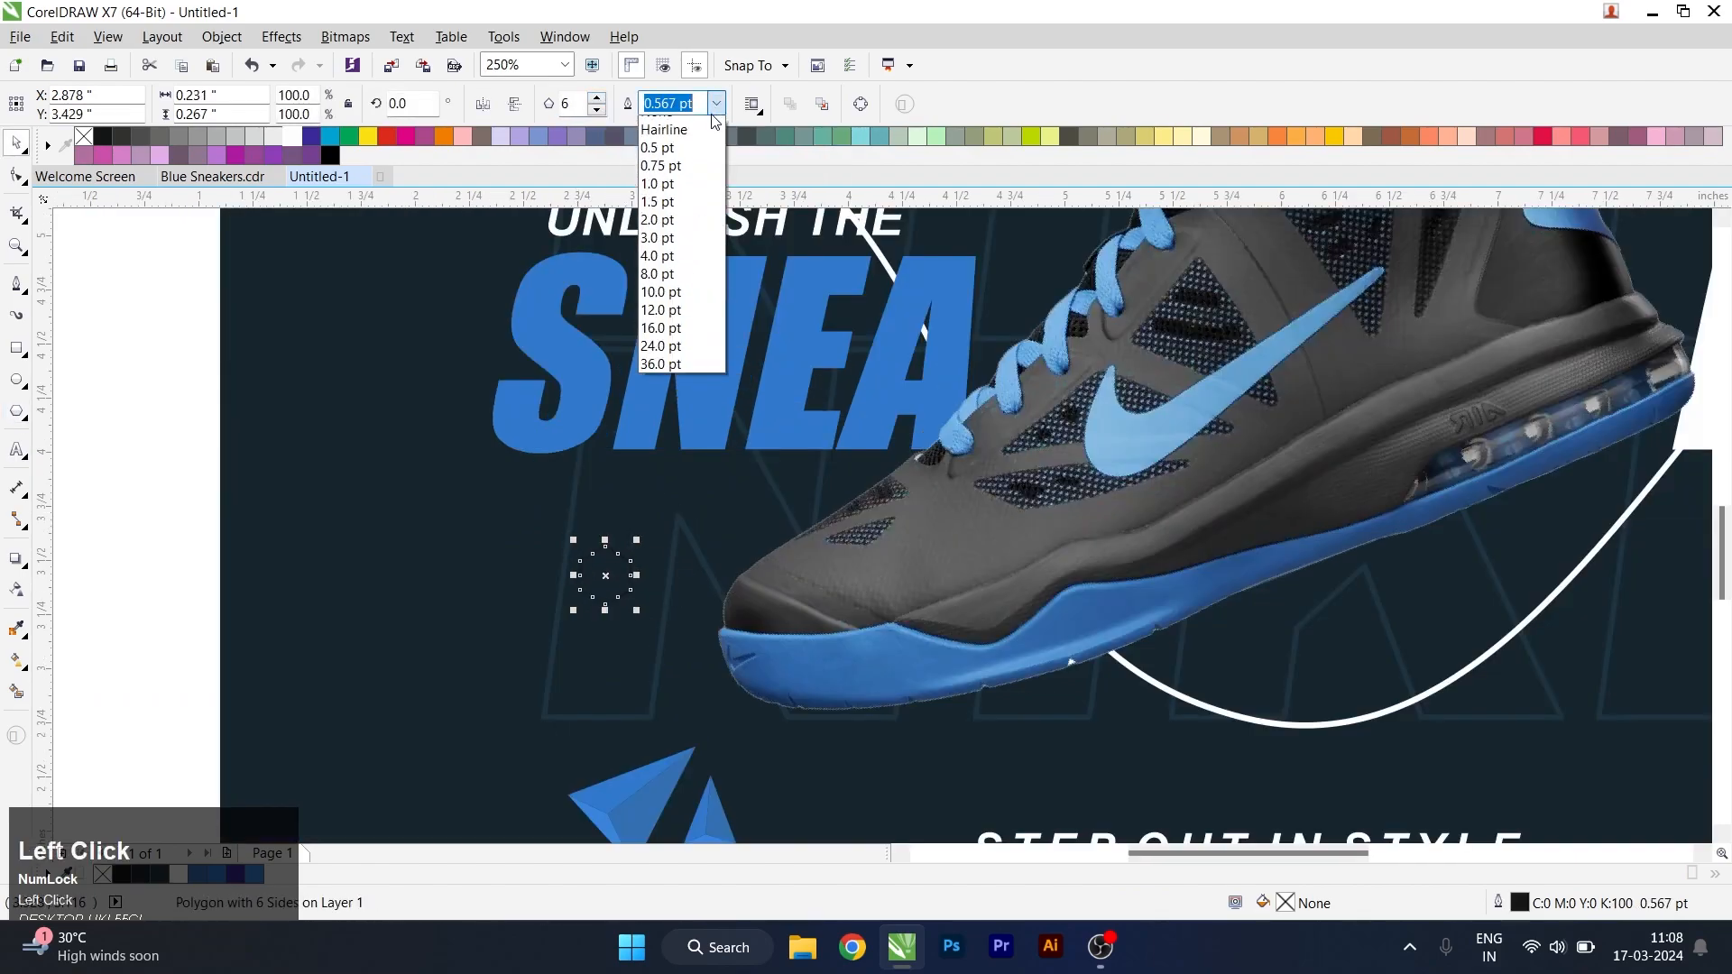
pyautogui.click(663, 194)
pyautogui.scroll(2, 613, 564)
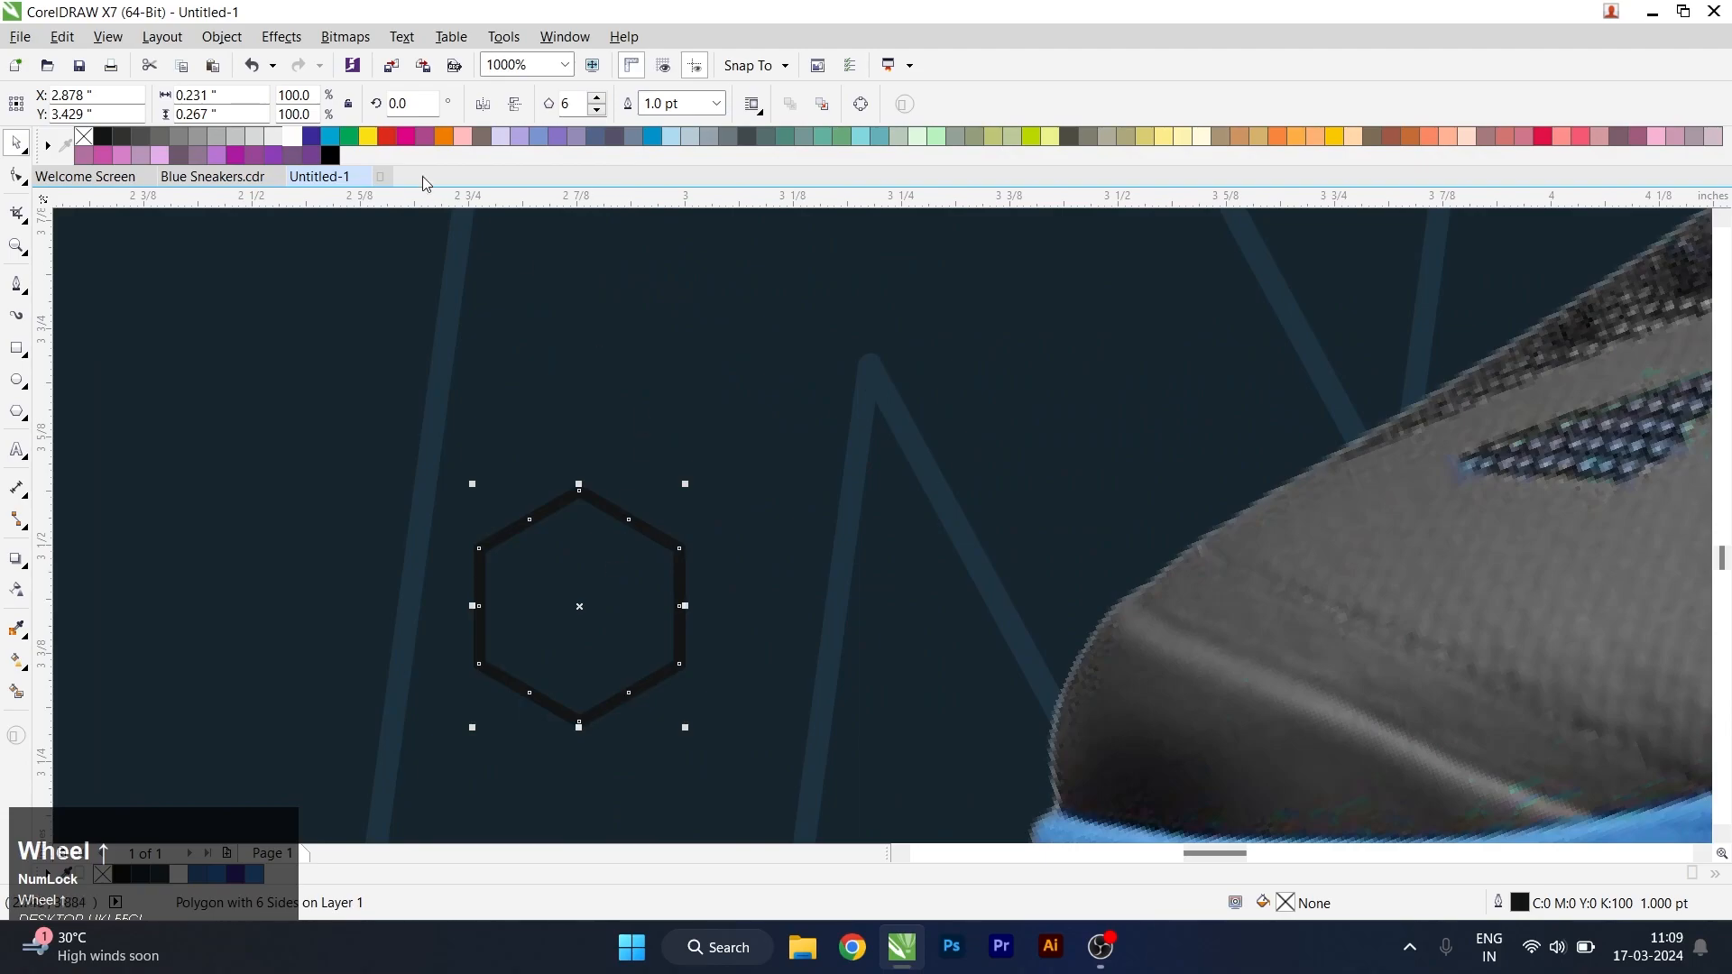
pyautogui.rightClick(295, 137)
# - Place a copy of the hexagon above the outlined E, near the arrowheads by the shoe's heel
pyautogui.scroll(-2, 669, 545)
pyautogui.moveTo(651, 559); pyautogui.dragTo(1291, 271)
pyautogui.scroll(-1, 616, 590)
pyautogui.rightClick(1291, 271)
pyautogui.scroll(-1, 1291, 273)
pyautogui.scroll(1, 1119, 397)
pyautogui.moveTo(1018, 481); pyautogui.dragTo(1004, 478)
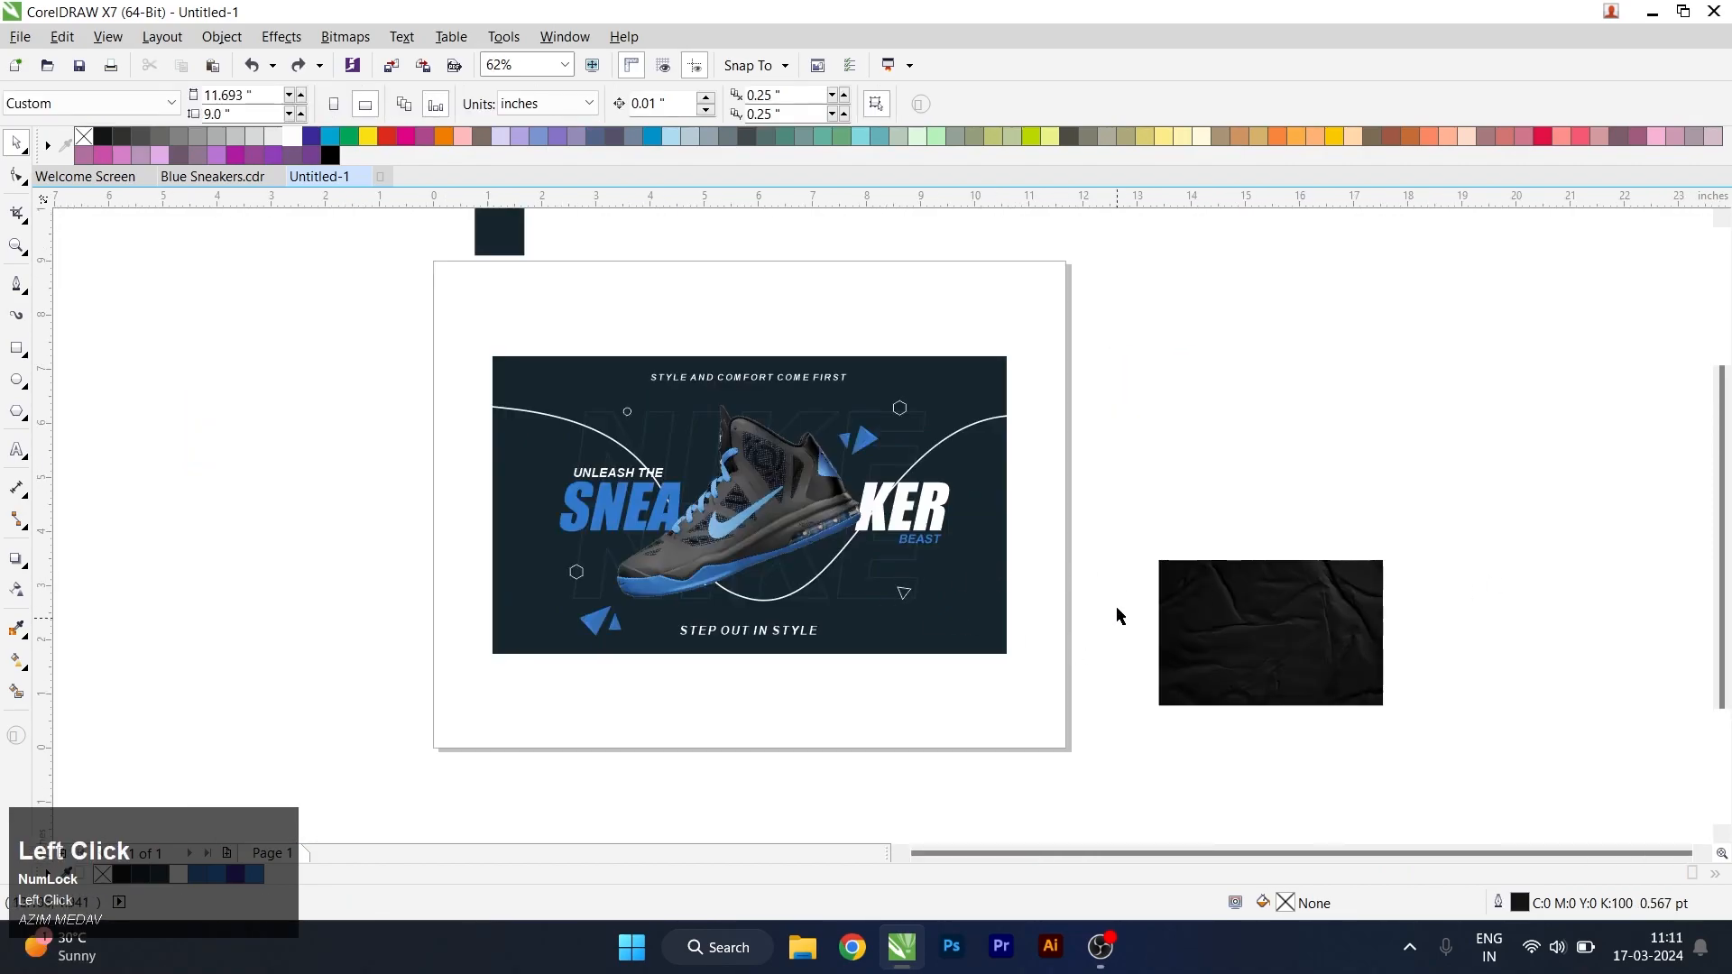
# - Apply a Motion Blur to the upper copy of the shoe with a distance of about 78 pixels and direction 268
pyautogui.scroll(2, 753, 494)
pyautogui.click(754, 494)
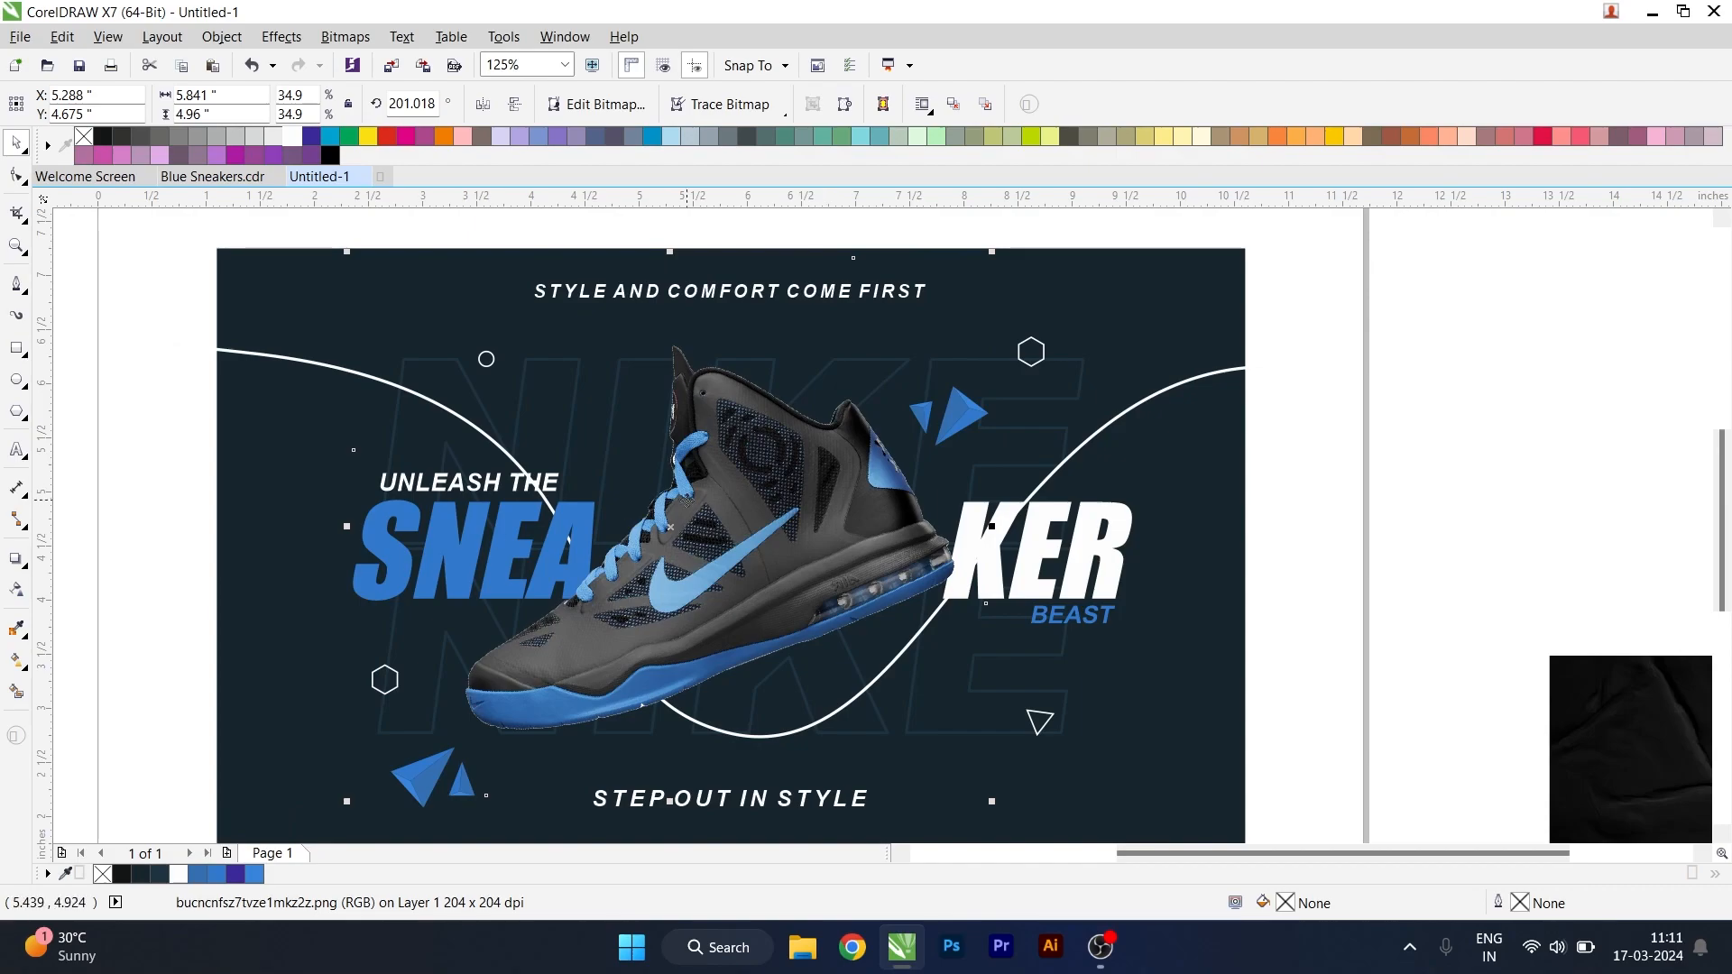
pyautogui.moveTo(712, 498); pyautogui.dragTo(834, 487)
pyautogui.hotkey('ctrl', 'z')
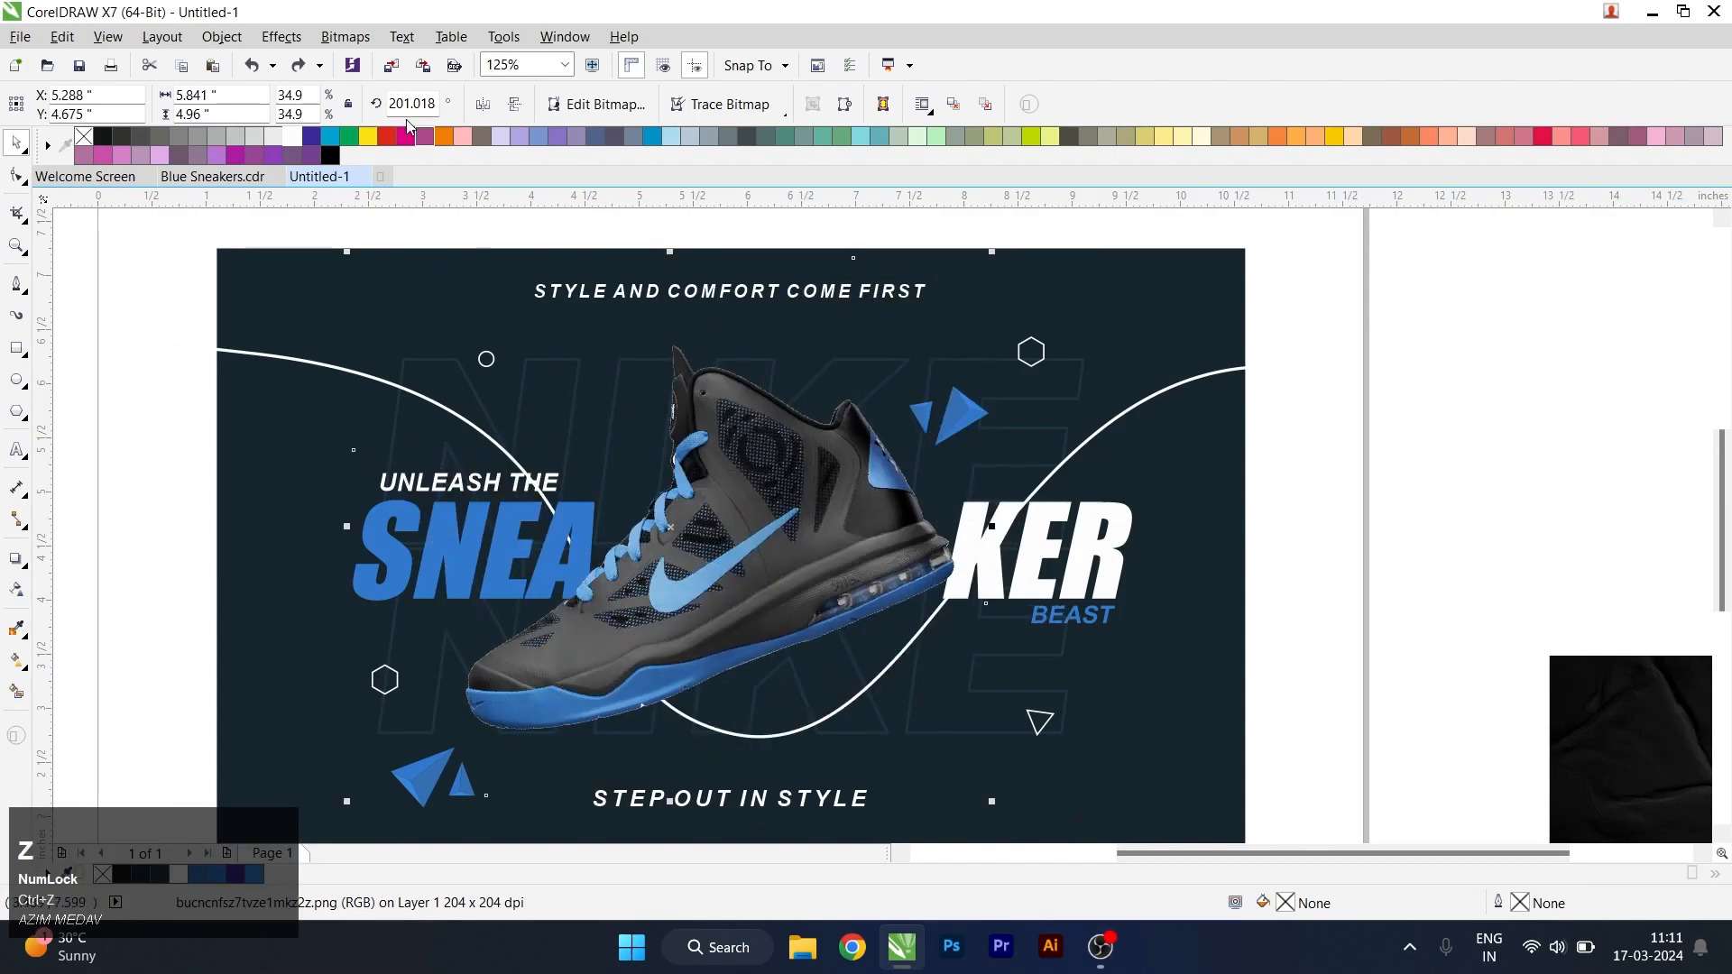
pyautogui.click(281, 37)
pyautogui.moveTo(346, 37)
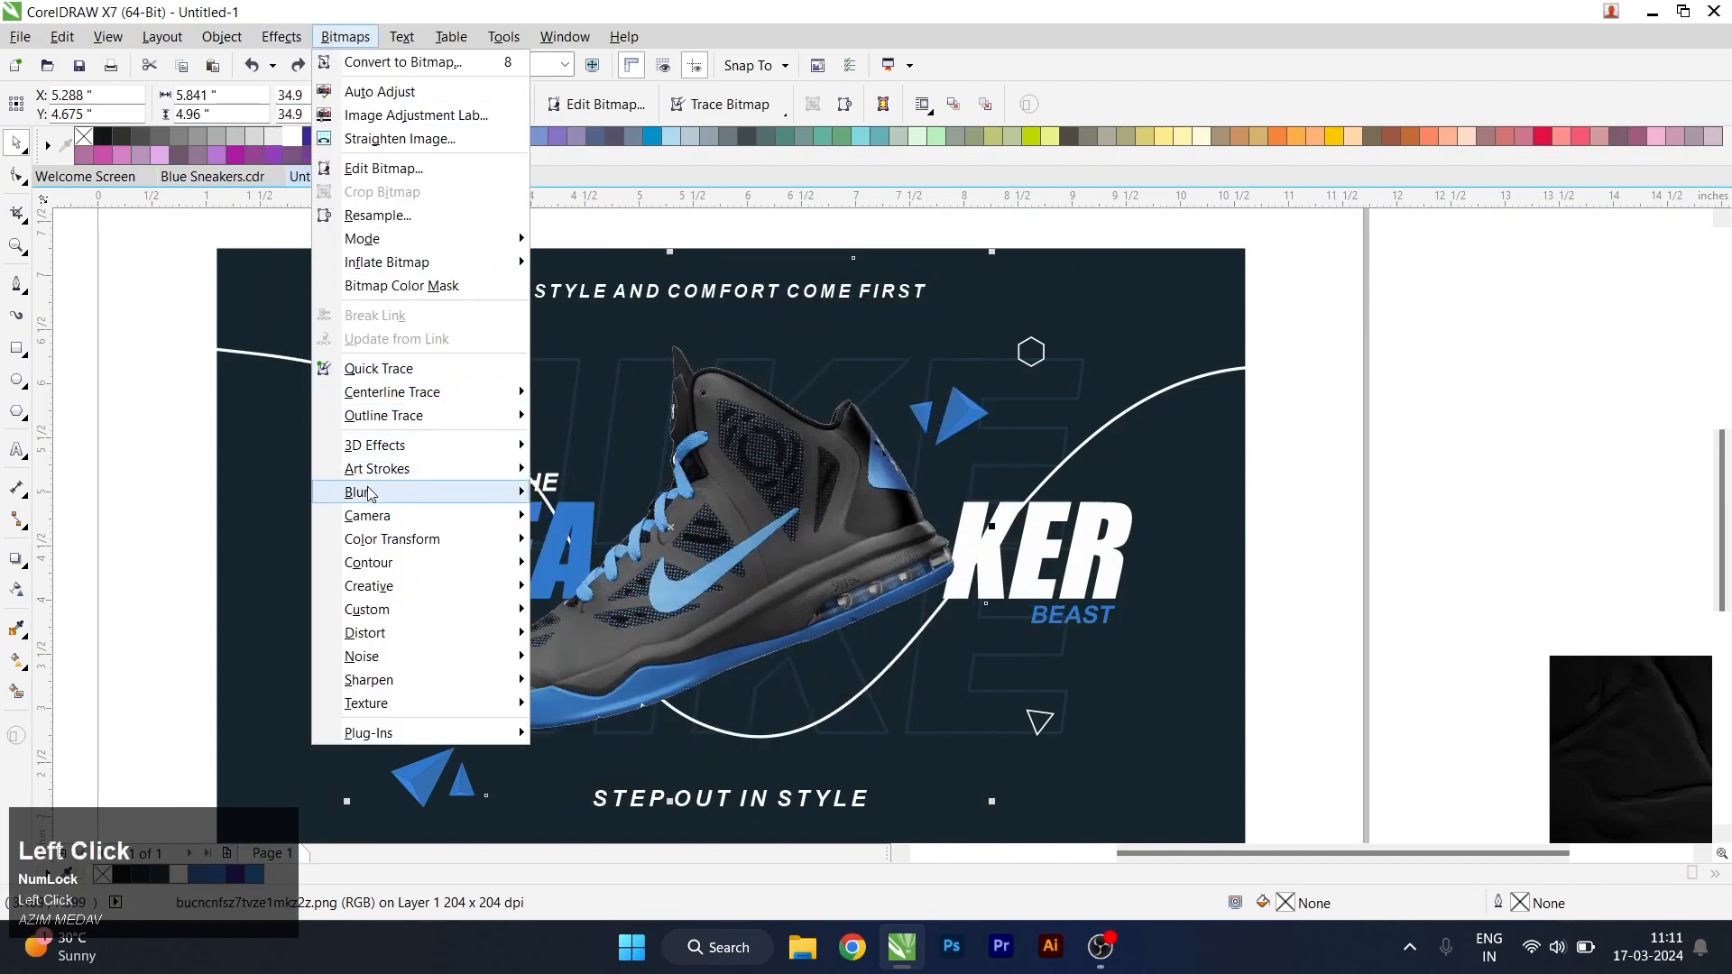
pyautogui.moveTo(508, 493)
pyautogui.click(603, 587)
pyautogui.moveTo(826, 339); pyautogui.dragTo(1360, 312)
pyautogui.click(1219, 401)
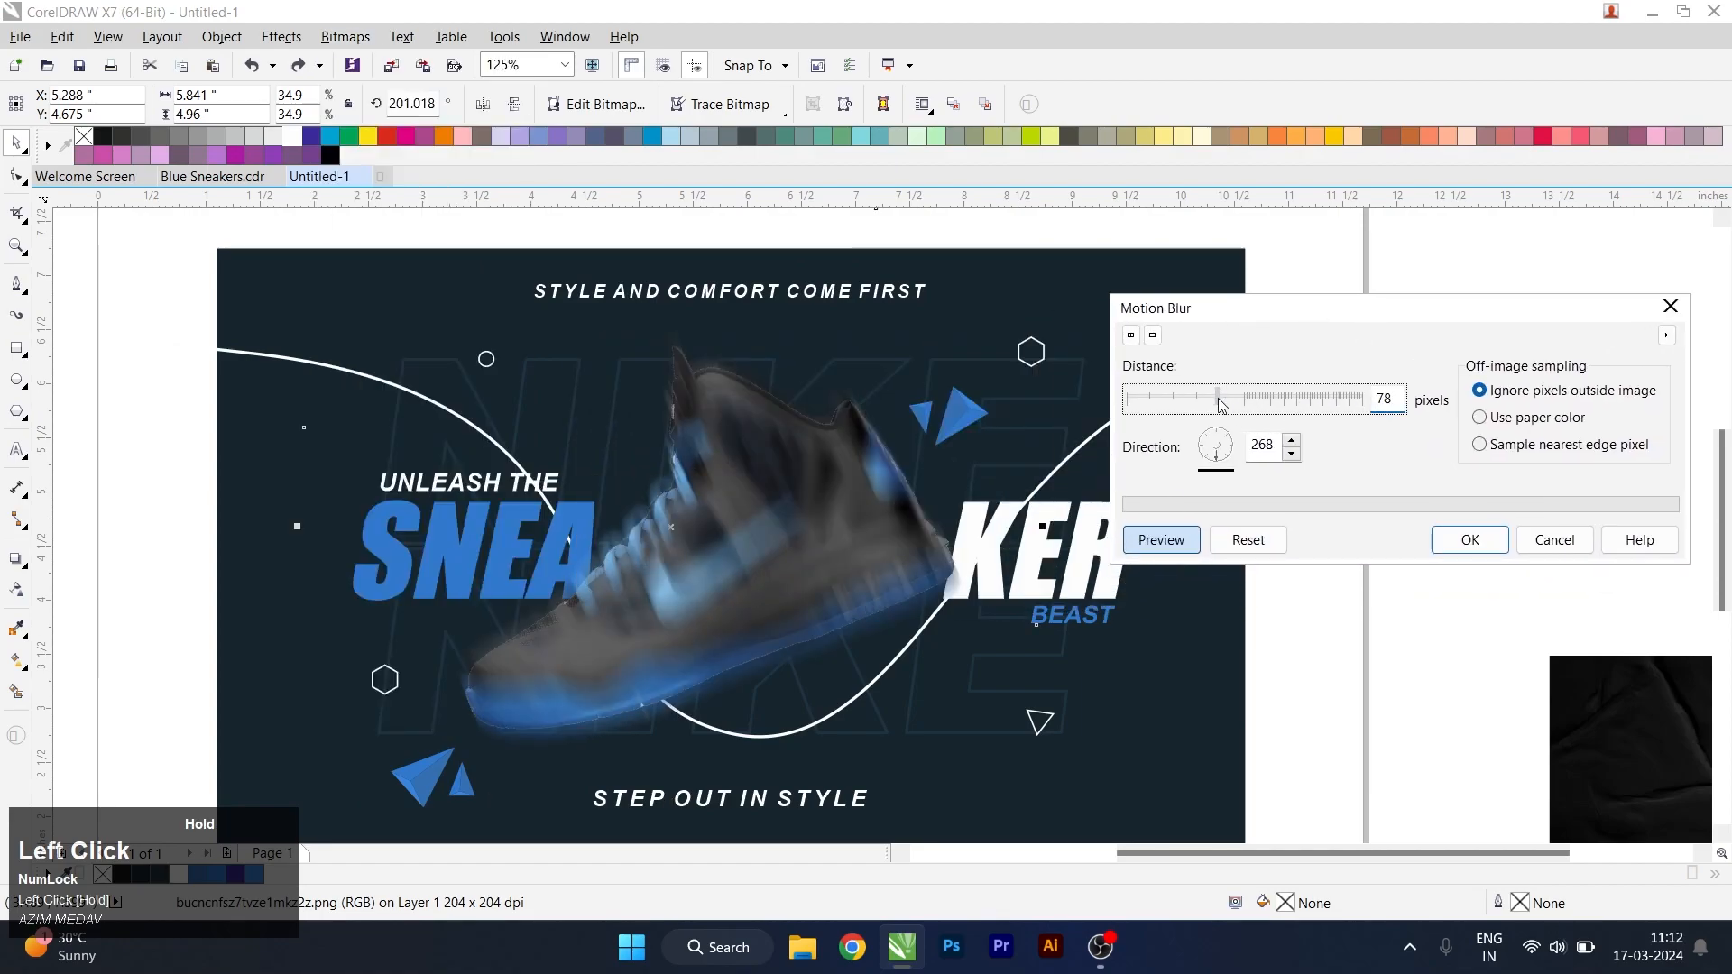
pyautogui.click(1482, 547)
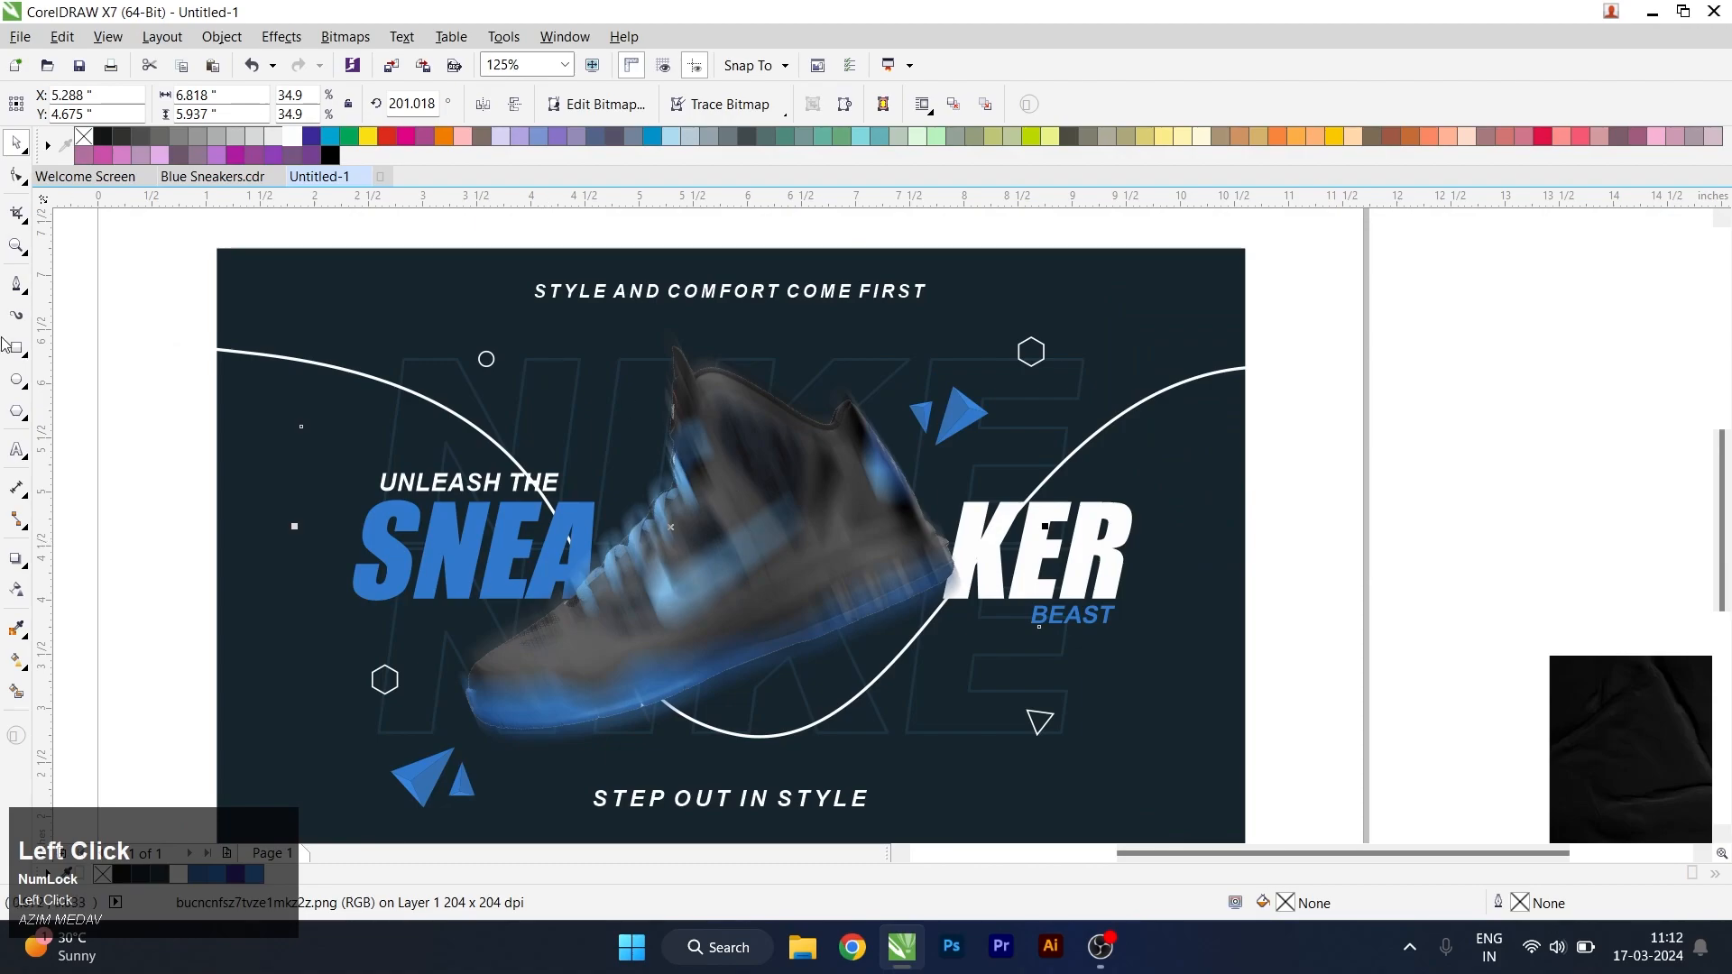
# - Apply a uniform transparency of 50 to the blurred shoe
pyautogui.click(14, 588)
pyautogui.click(47, 103)
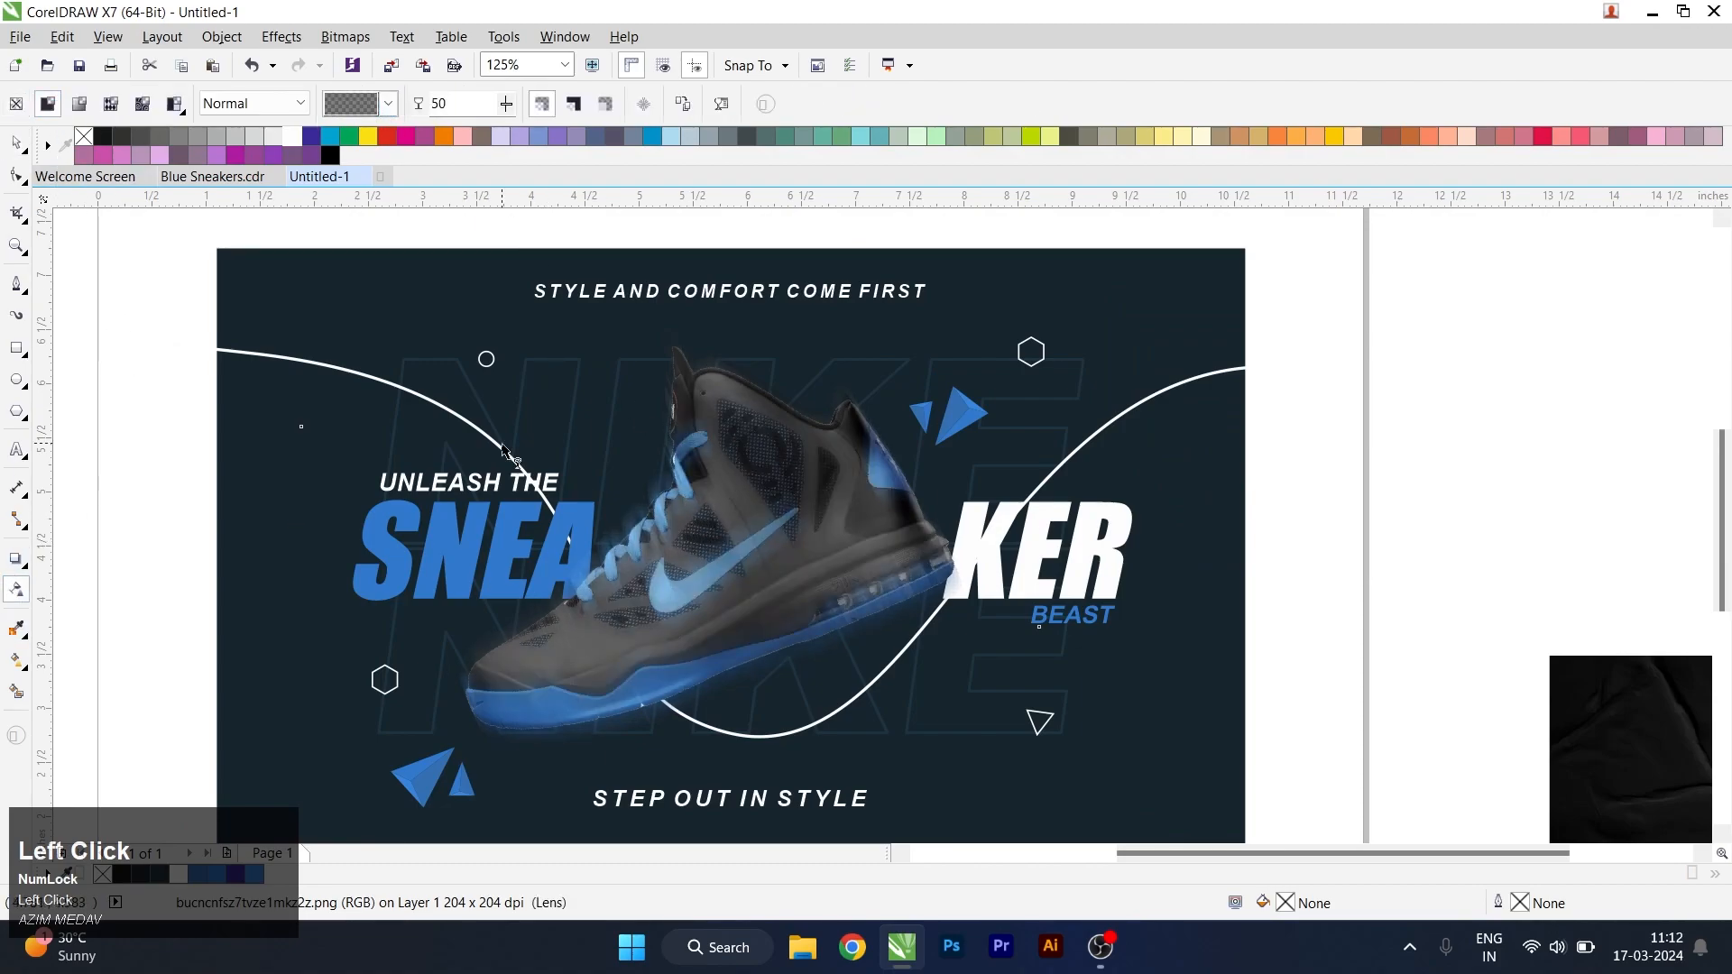
pyautogui.click(17, 145)
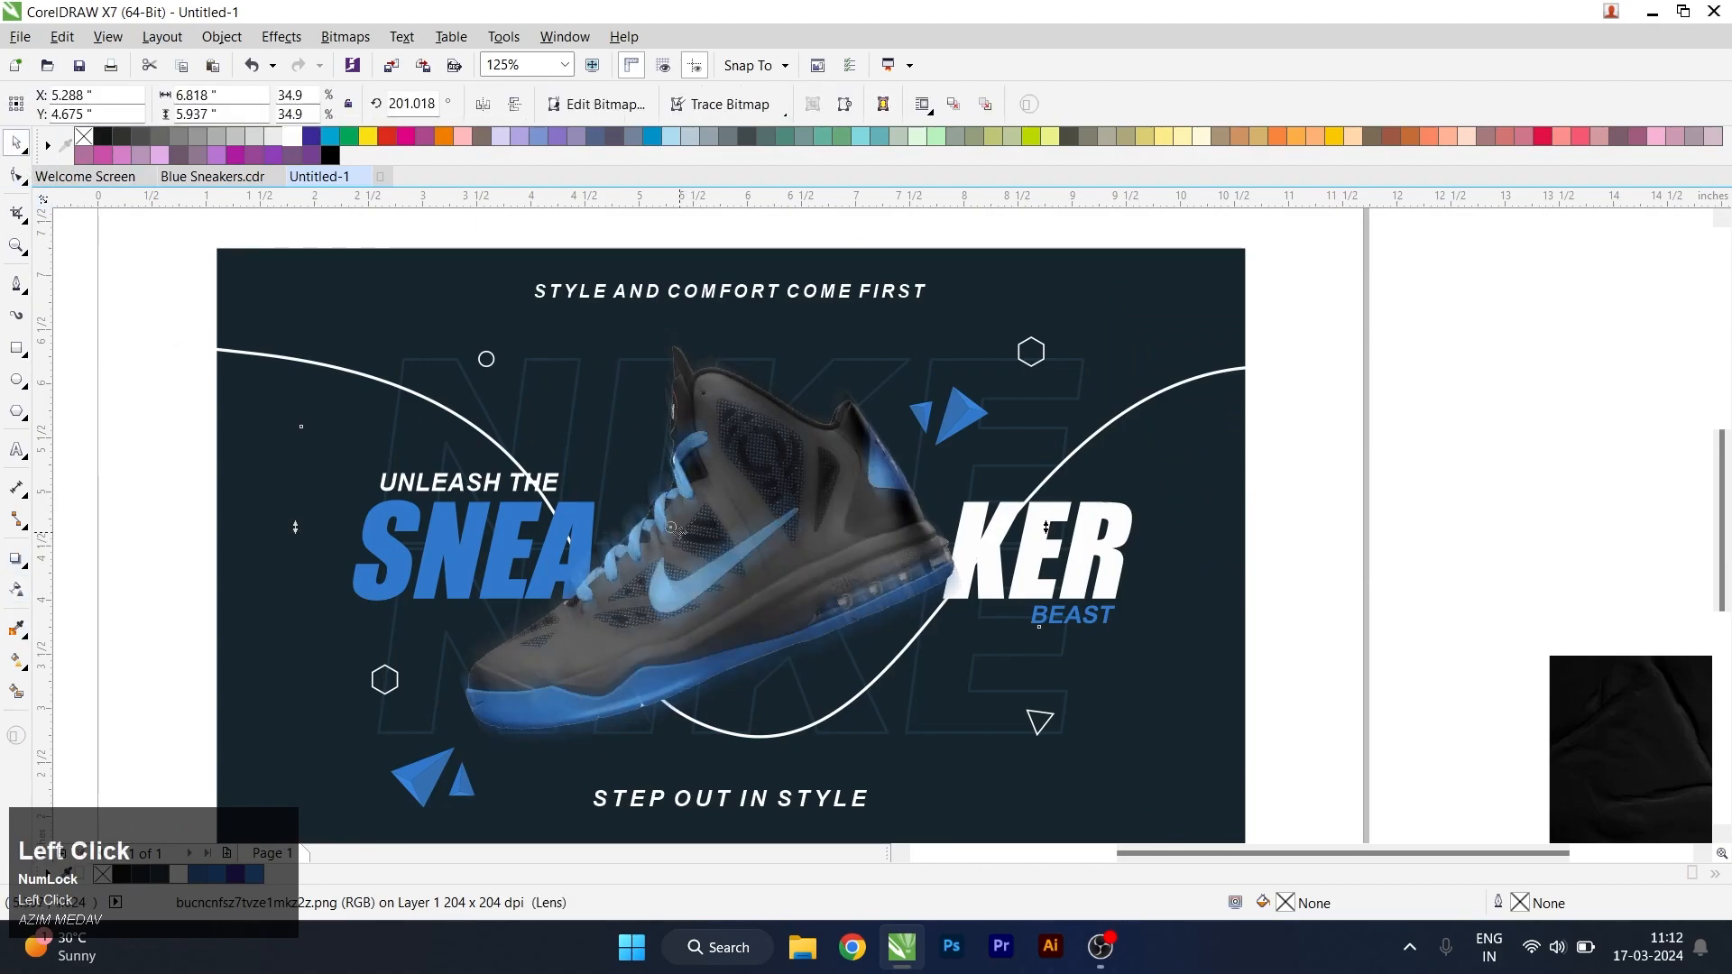
# - Rotate the blurred shoe around its toe to about 206.4 degrees
pyautogui.scroll(-3, 1079, 352)
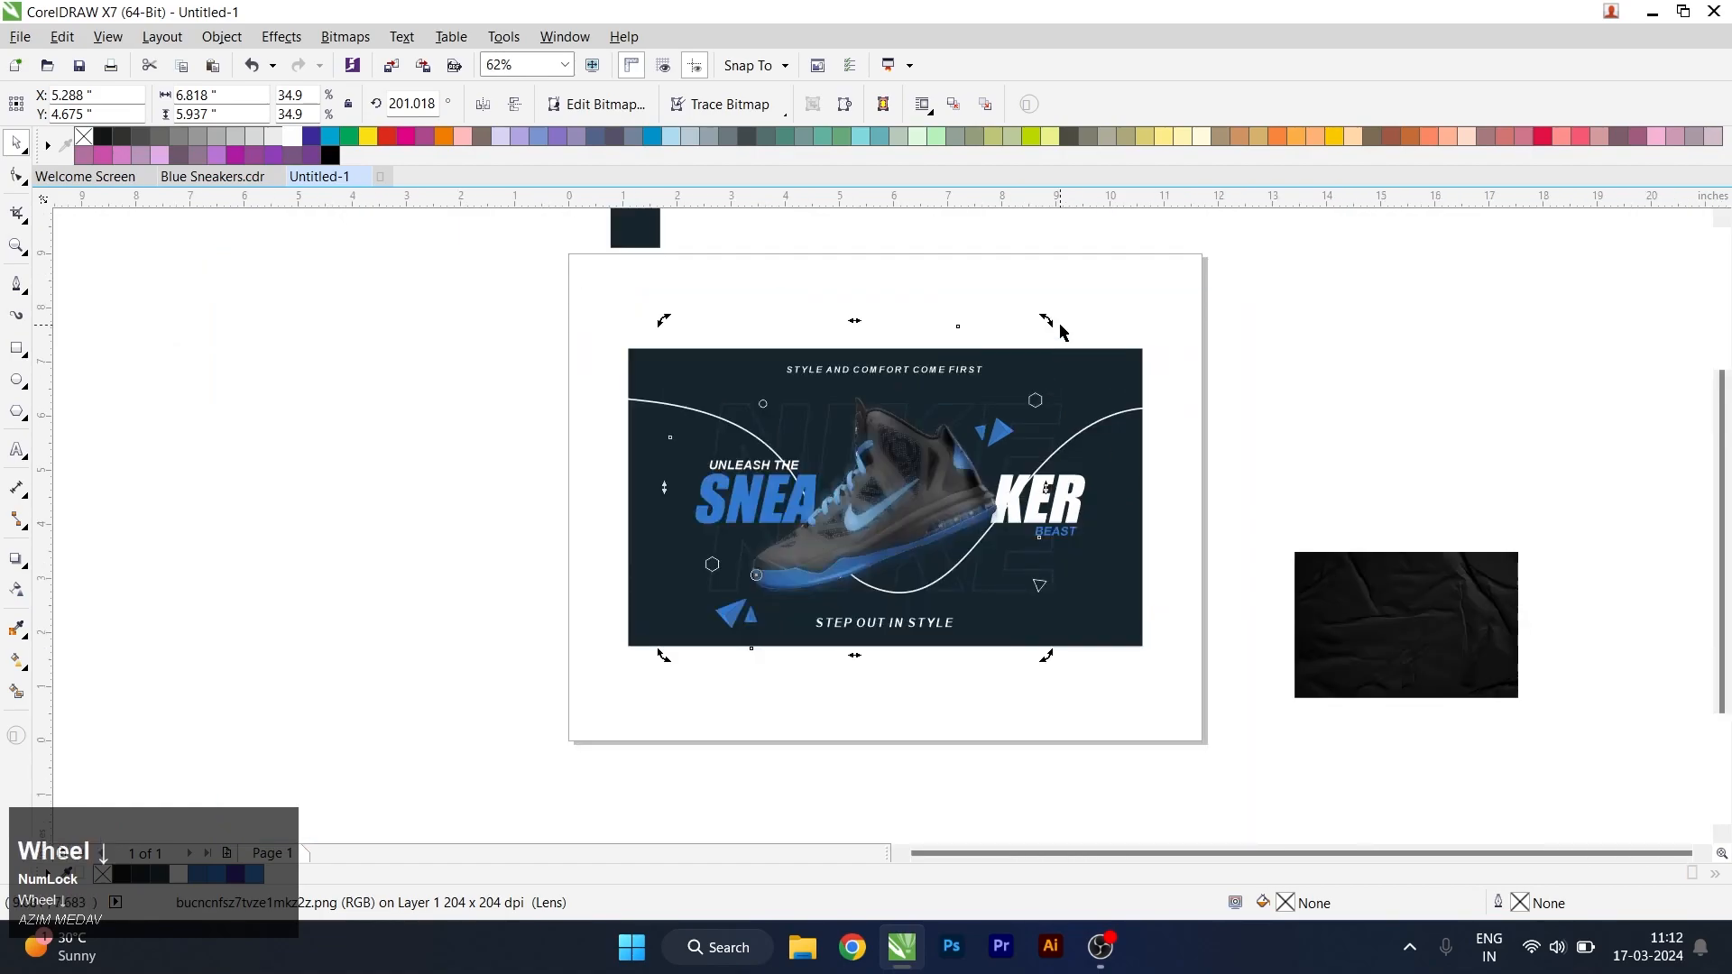
pyautogui.scroll(3, 1052, 325)
pyautogui.moveTo(1028, 325); pyautogui.dragTo(1012, 289)
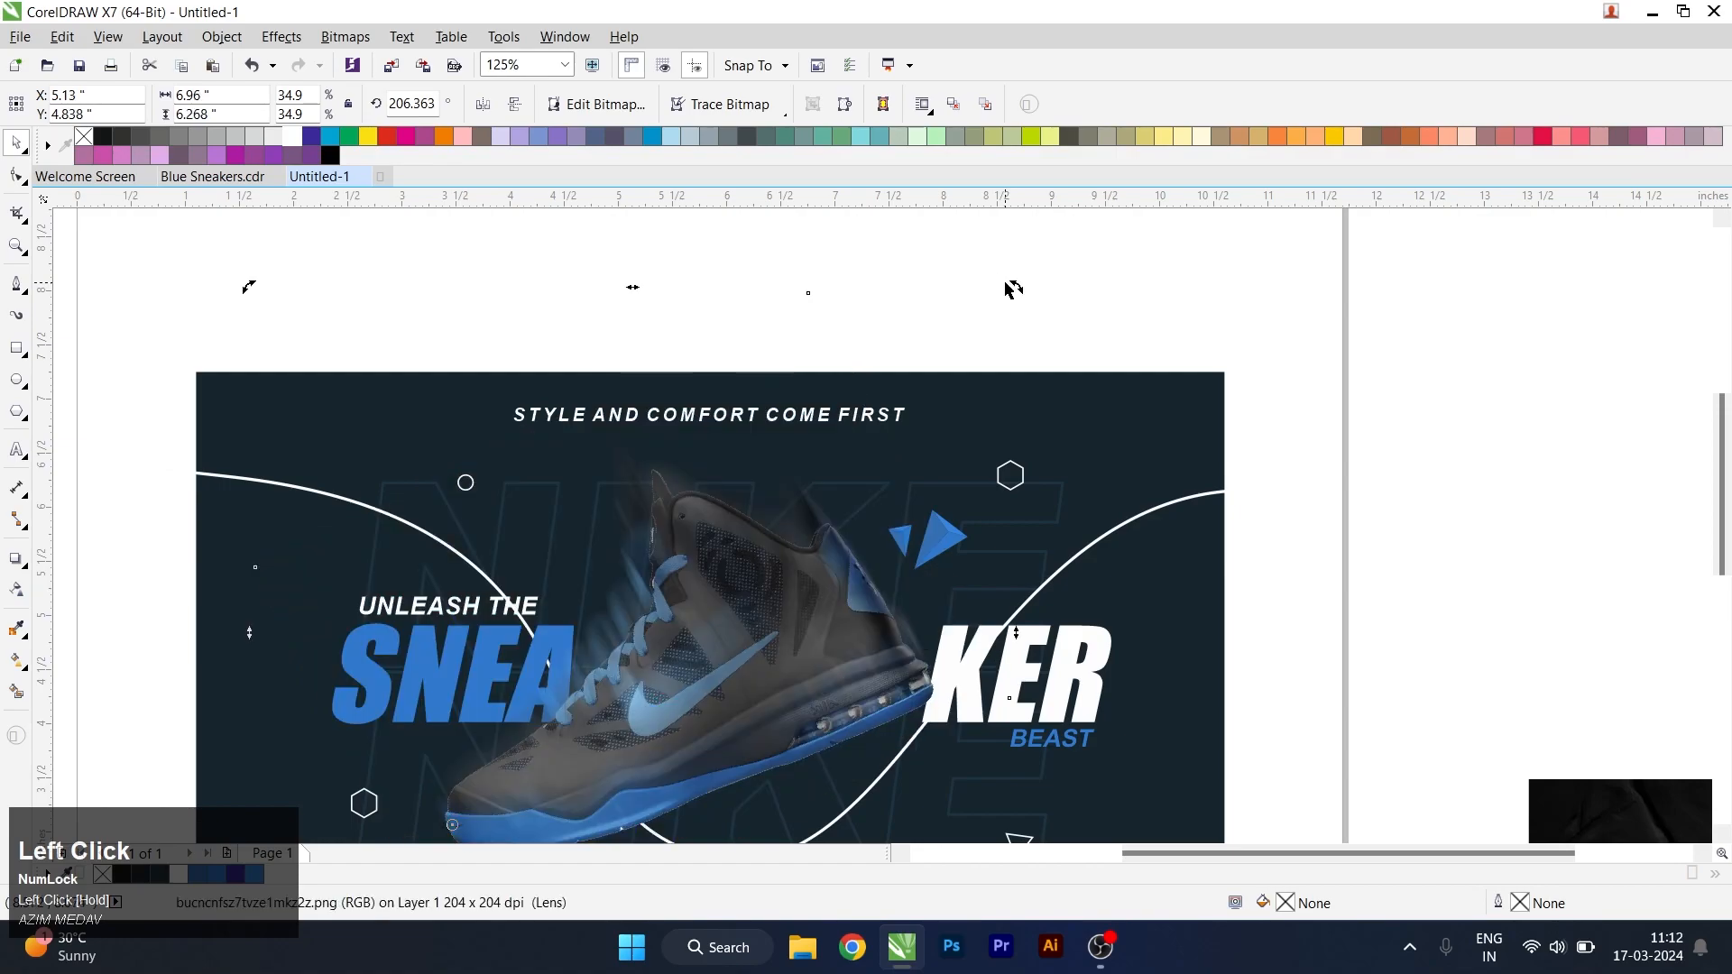
pyautogui.scroll(-1, 907, 318)
pyautogui.scroll(1, 841, 492)
pyautogui.scroll(-1, 863, 464)
# - Select the sharp shoe beneath the blurred copy and bring it to the front
pyautogui.hotkey('ctrl', 'space')
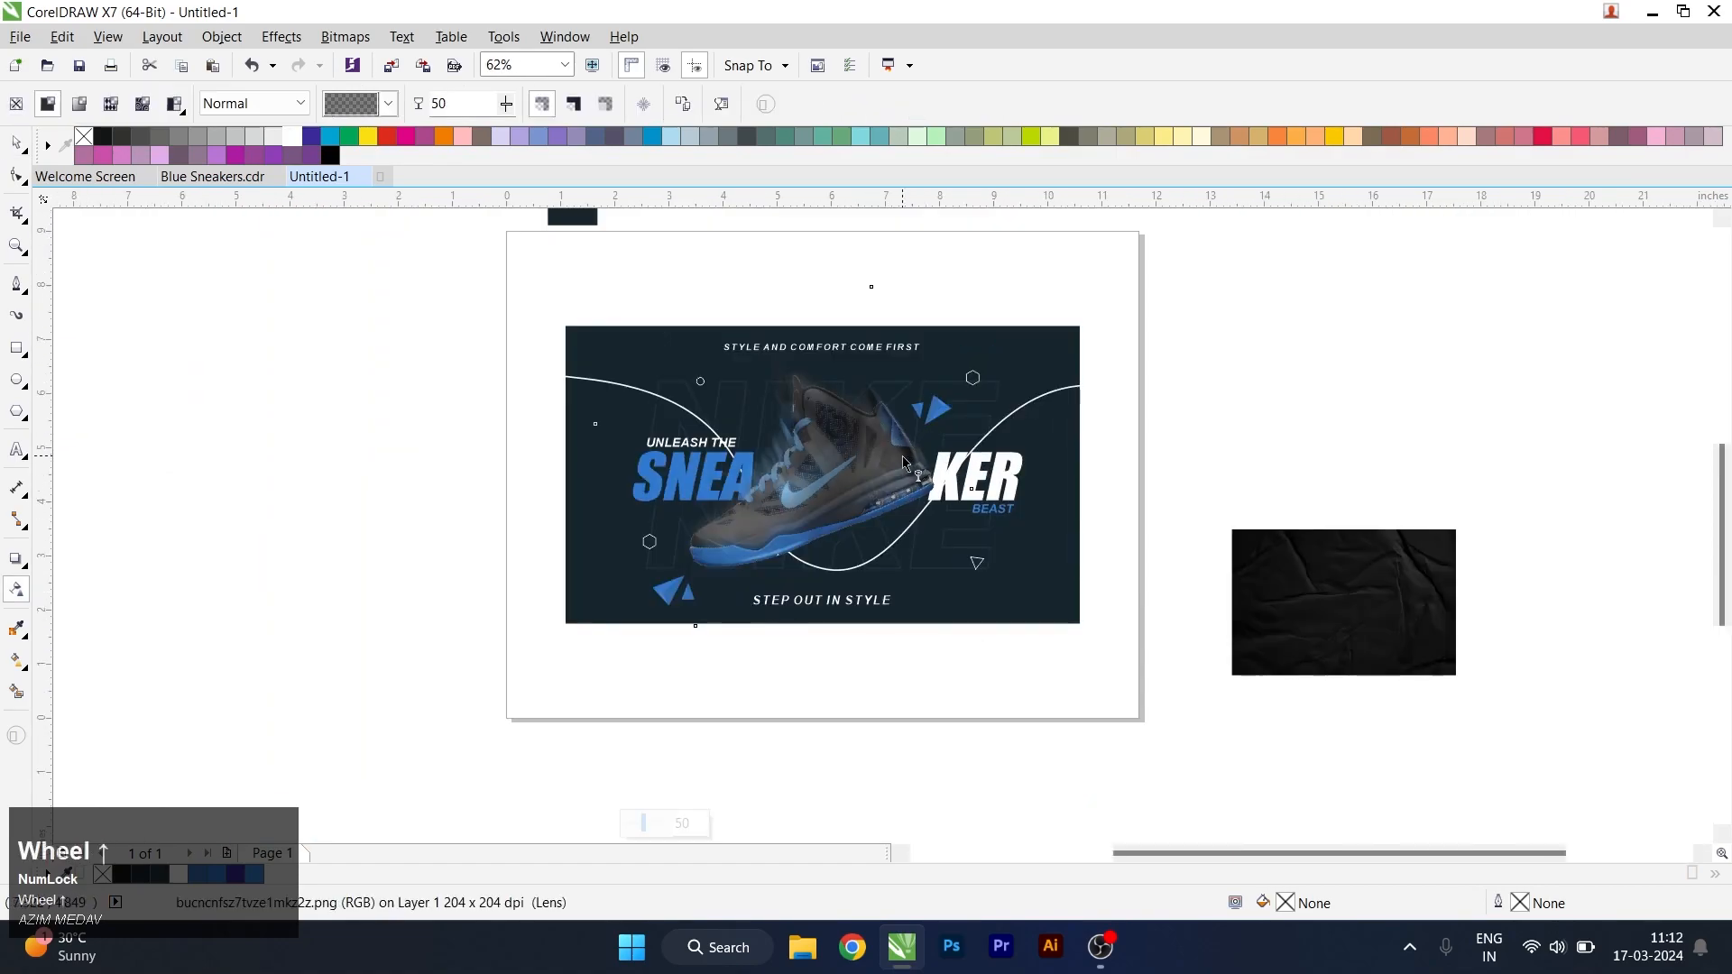
pyautogui.scroll(1, 903, 459)
pyautogui.hotkey('ctrl', 'space')
pyautogui.keyDown('alt'); pyautogui.click(924, 477); pyautogui.keyUp('alt')
pyautogui.hotkey('shift', 'pageup')
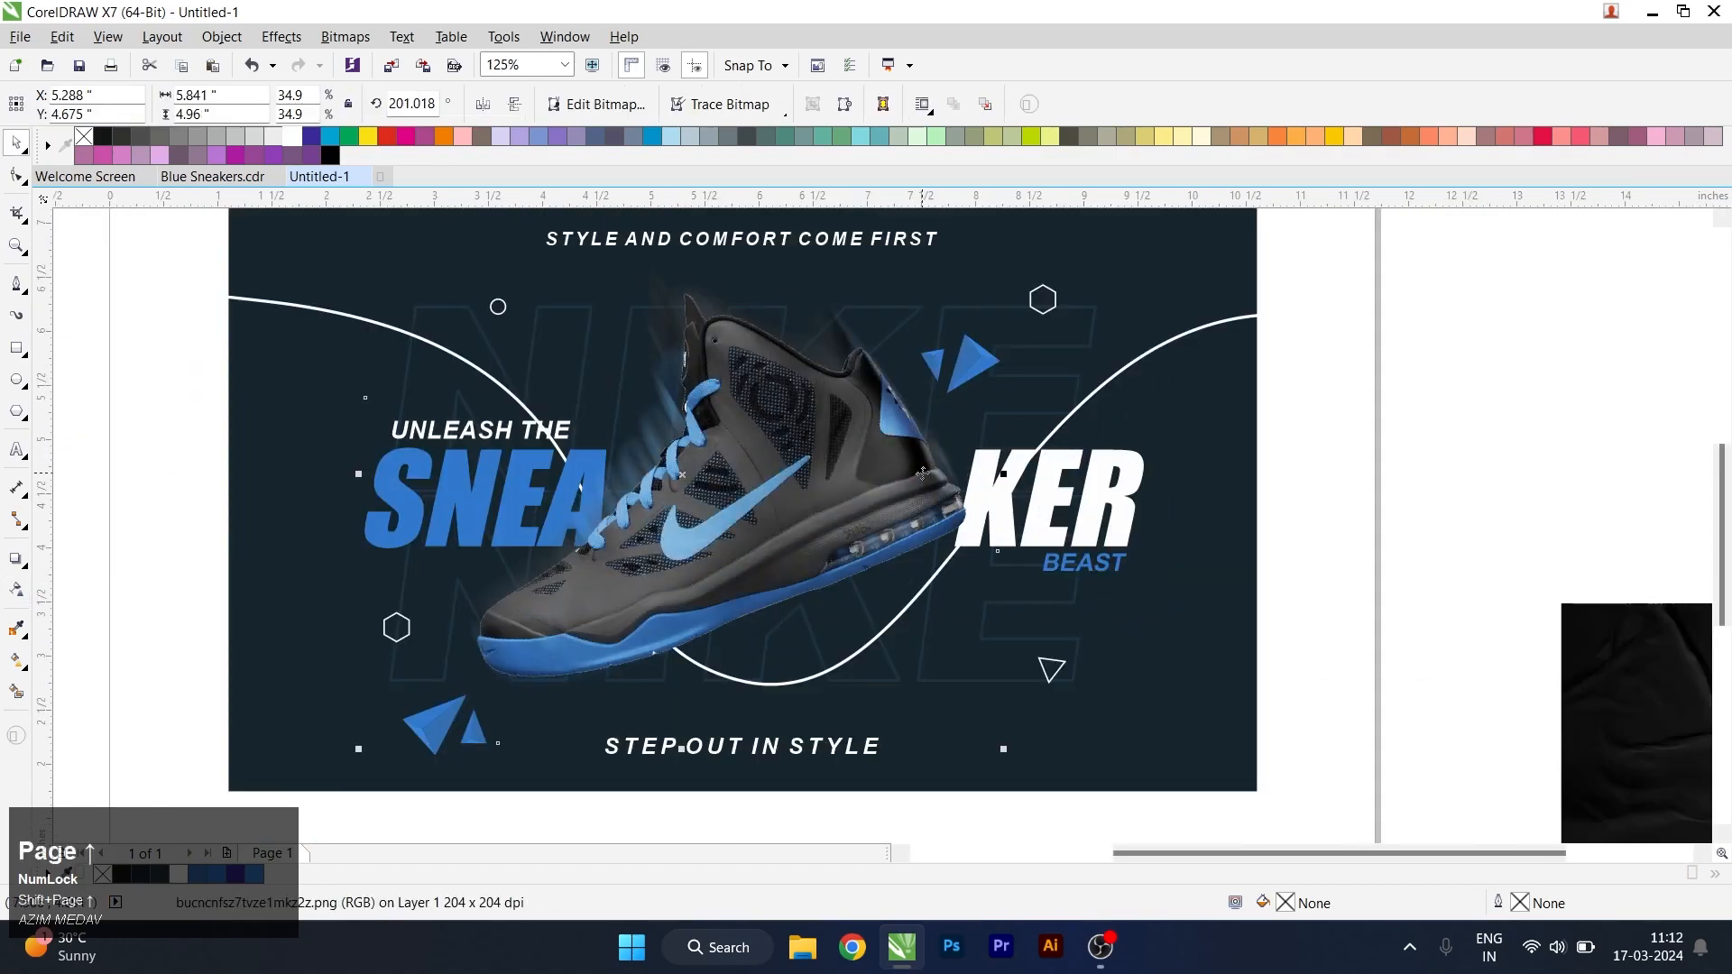
# - Add a drop shadow to the sharp shoe, cast diagonally down past the heel with an offset of about 0.737" and -0.673"
pyautogui.scroll(-1, 883, 484)
pyautogui.click(1207, 457)
pyautogui.click(883, 479)
pyautogui.scroll(1, 883, 478)
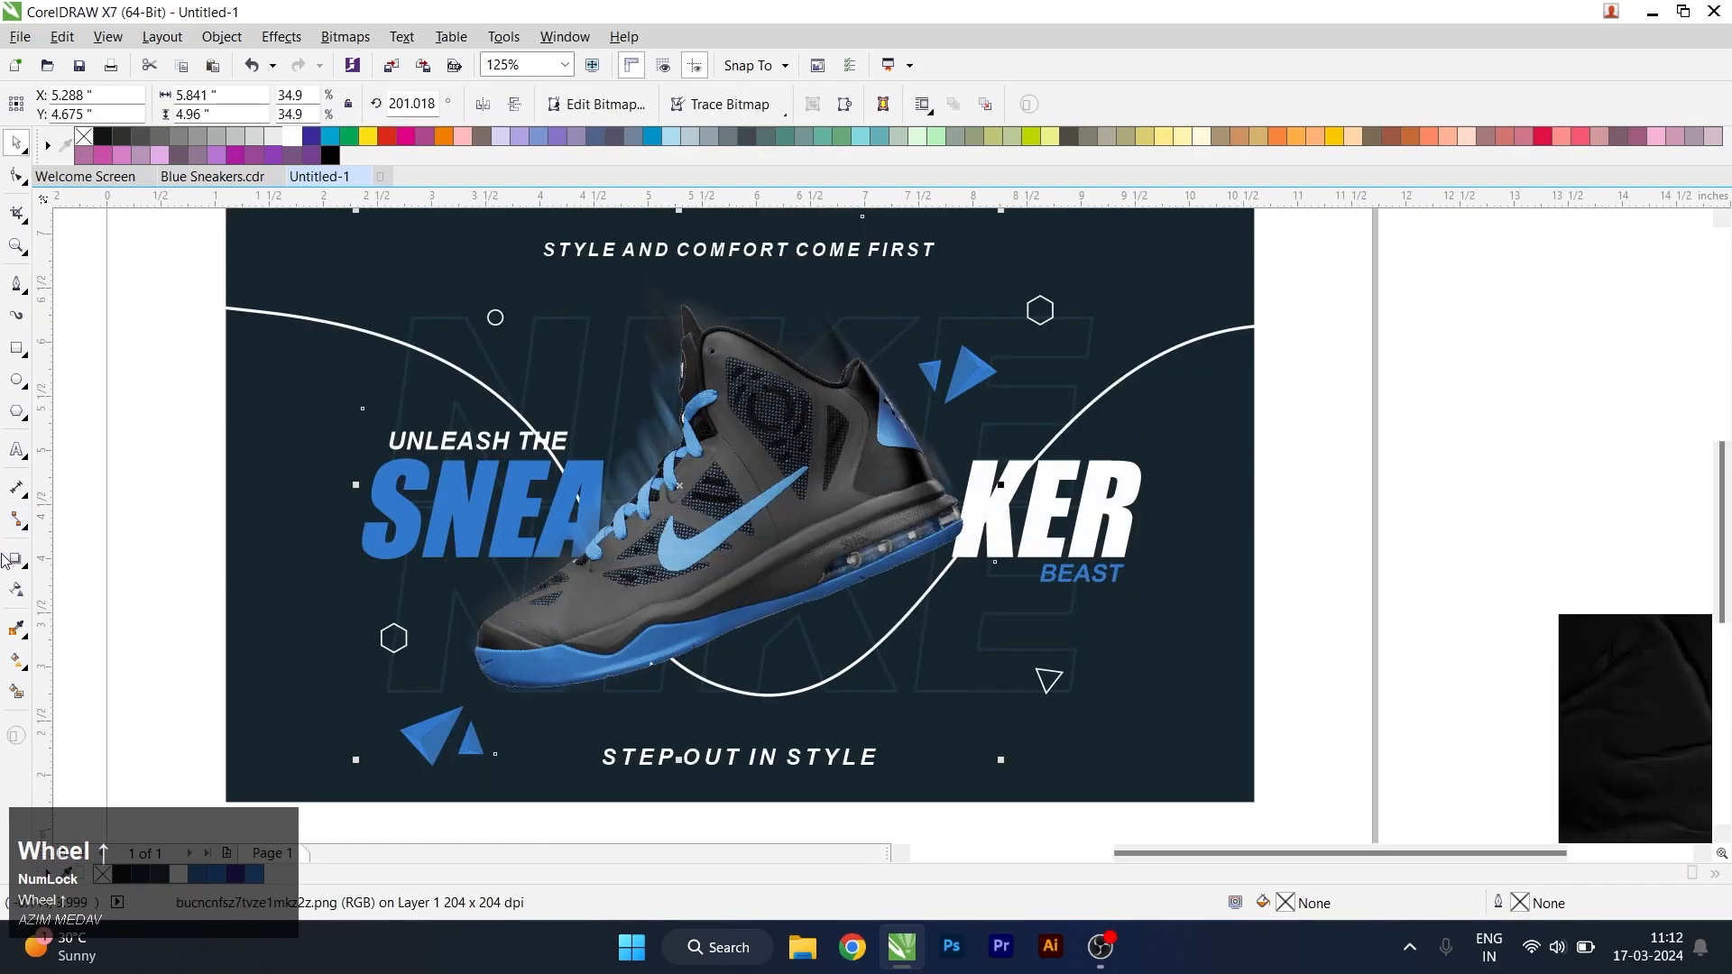
pyautogui.click(14, 559)
pyautogui.click(55, 104)
pyautogui.click(27, 143)
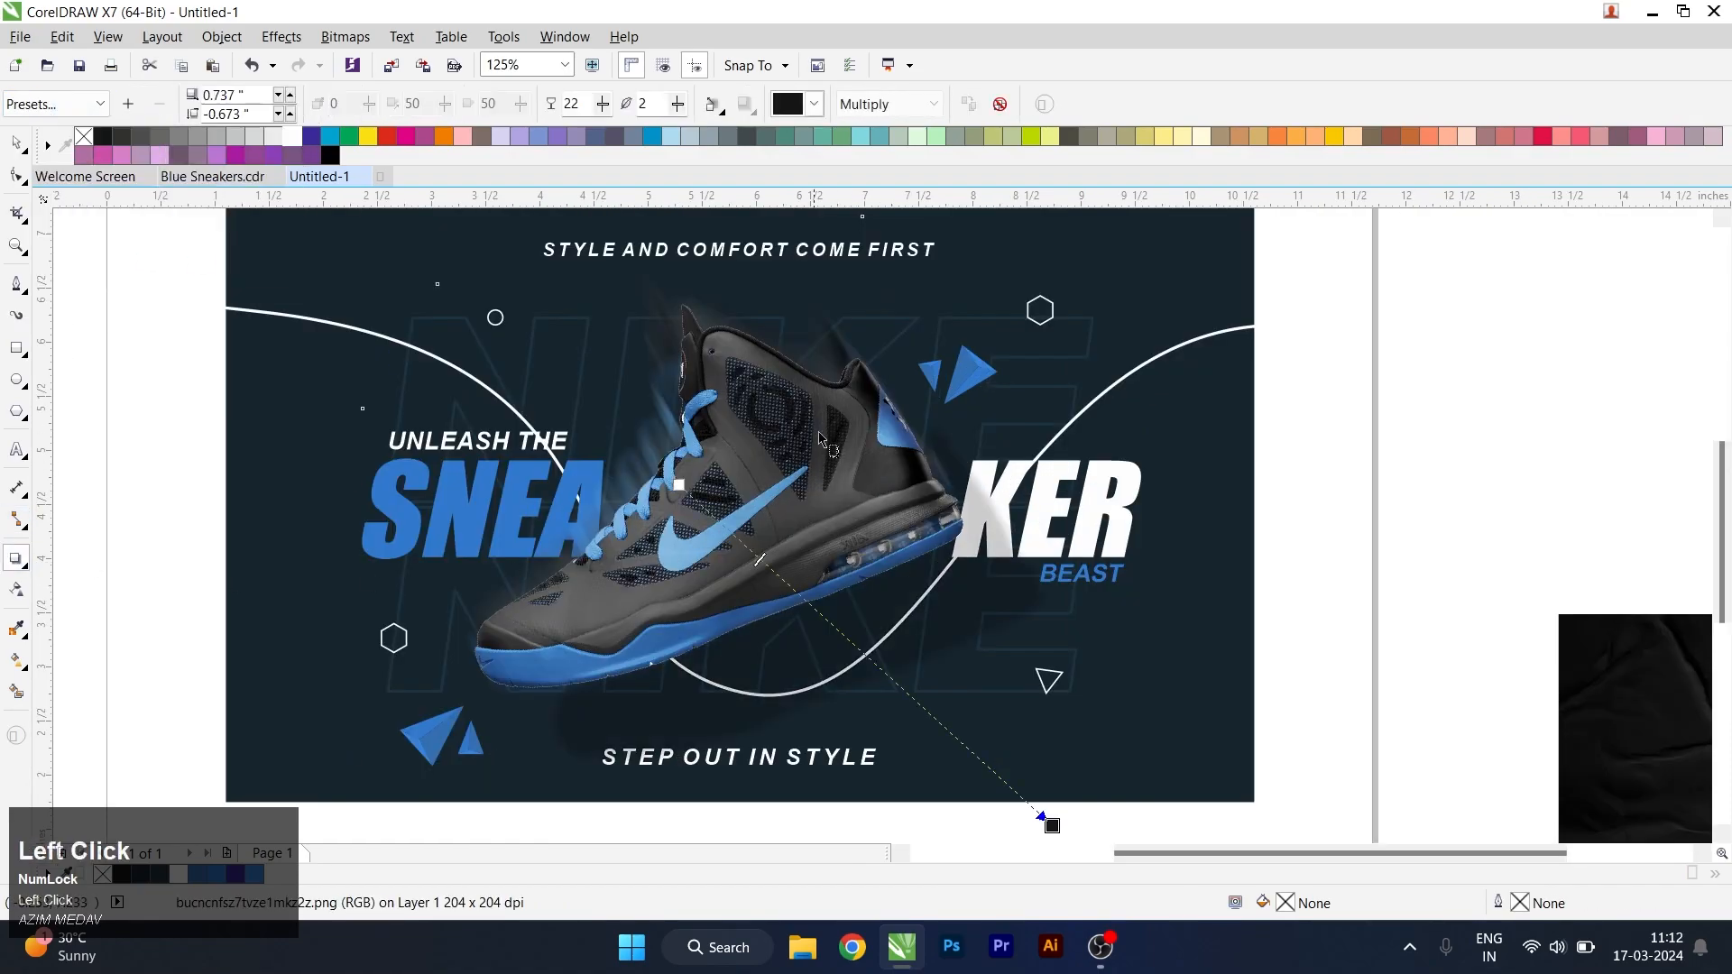
# - Shorten the shoe shadow's offset to about 0.163" and -0.171", and set its opacity to 50 and feathering to 5
pyautogui.scroll(1, 949, 665)
pyautogui.moveTo(1004, 763); pyautogui.dragTo(905, 709)
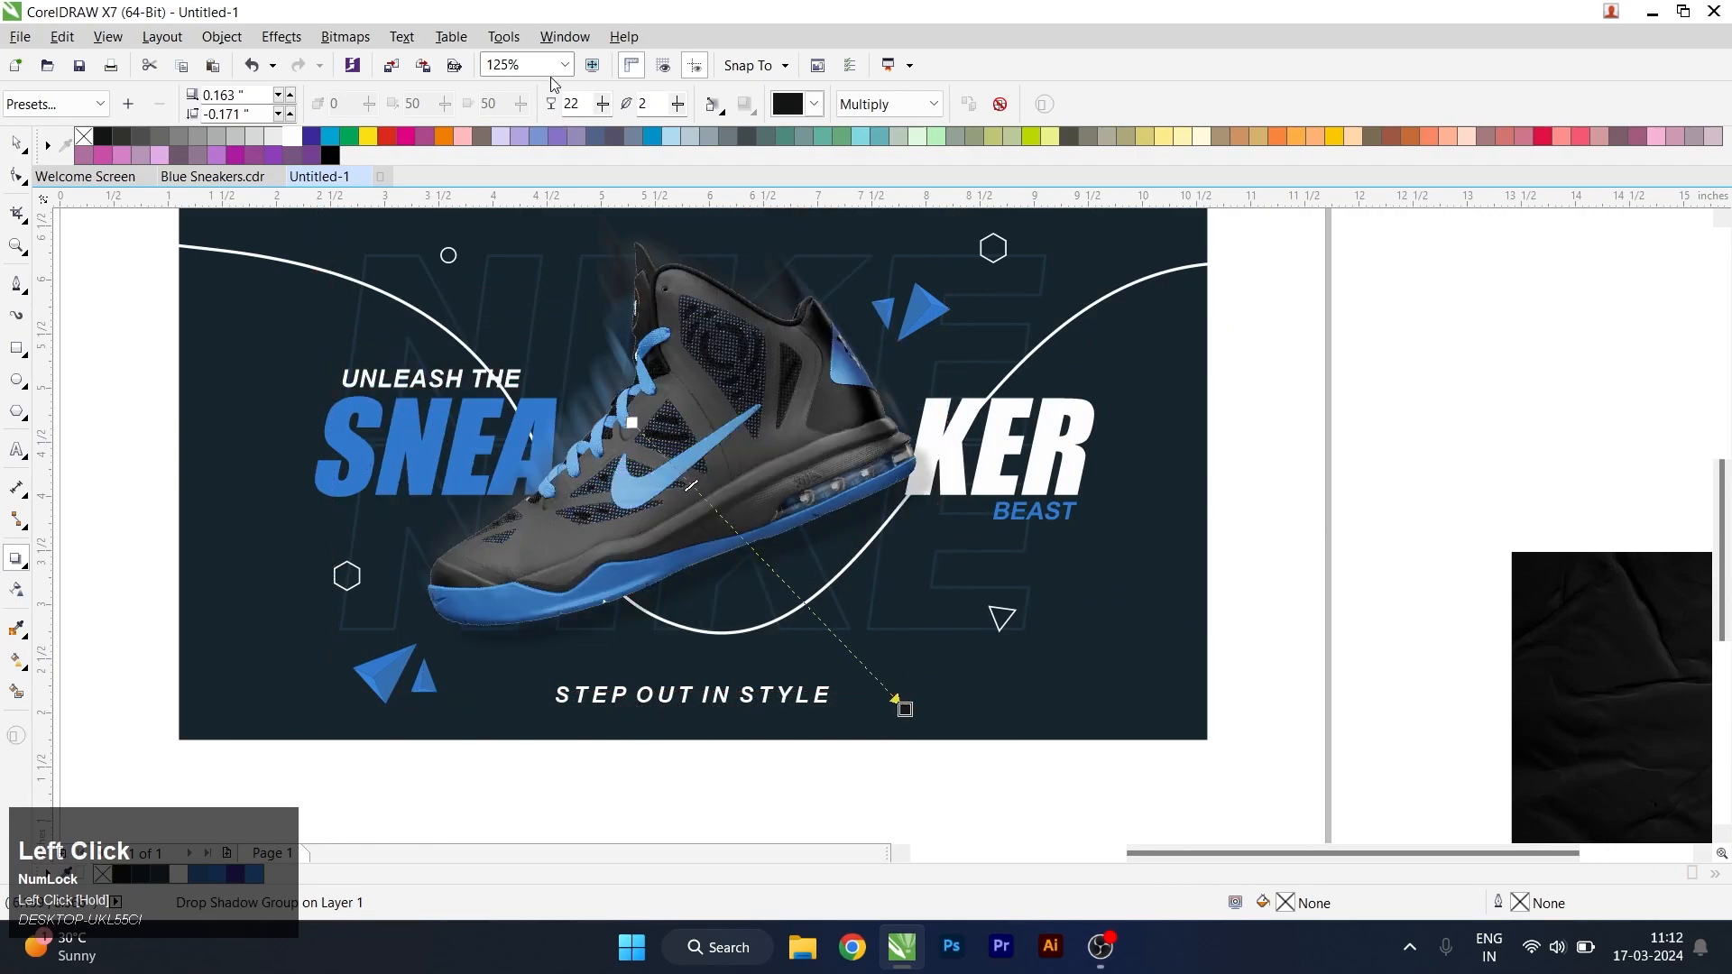
pyautogui.write('50')
pyautogui.press('Tab')
pyautogui.write('5')
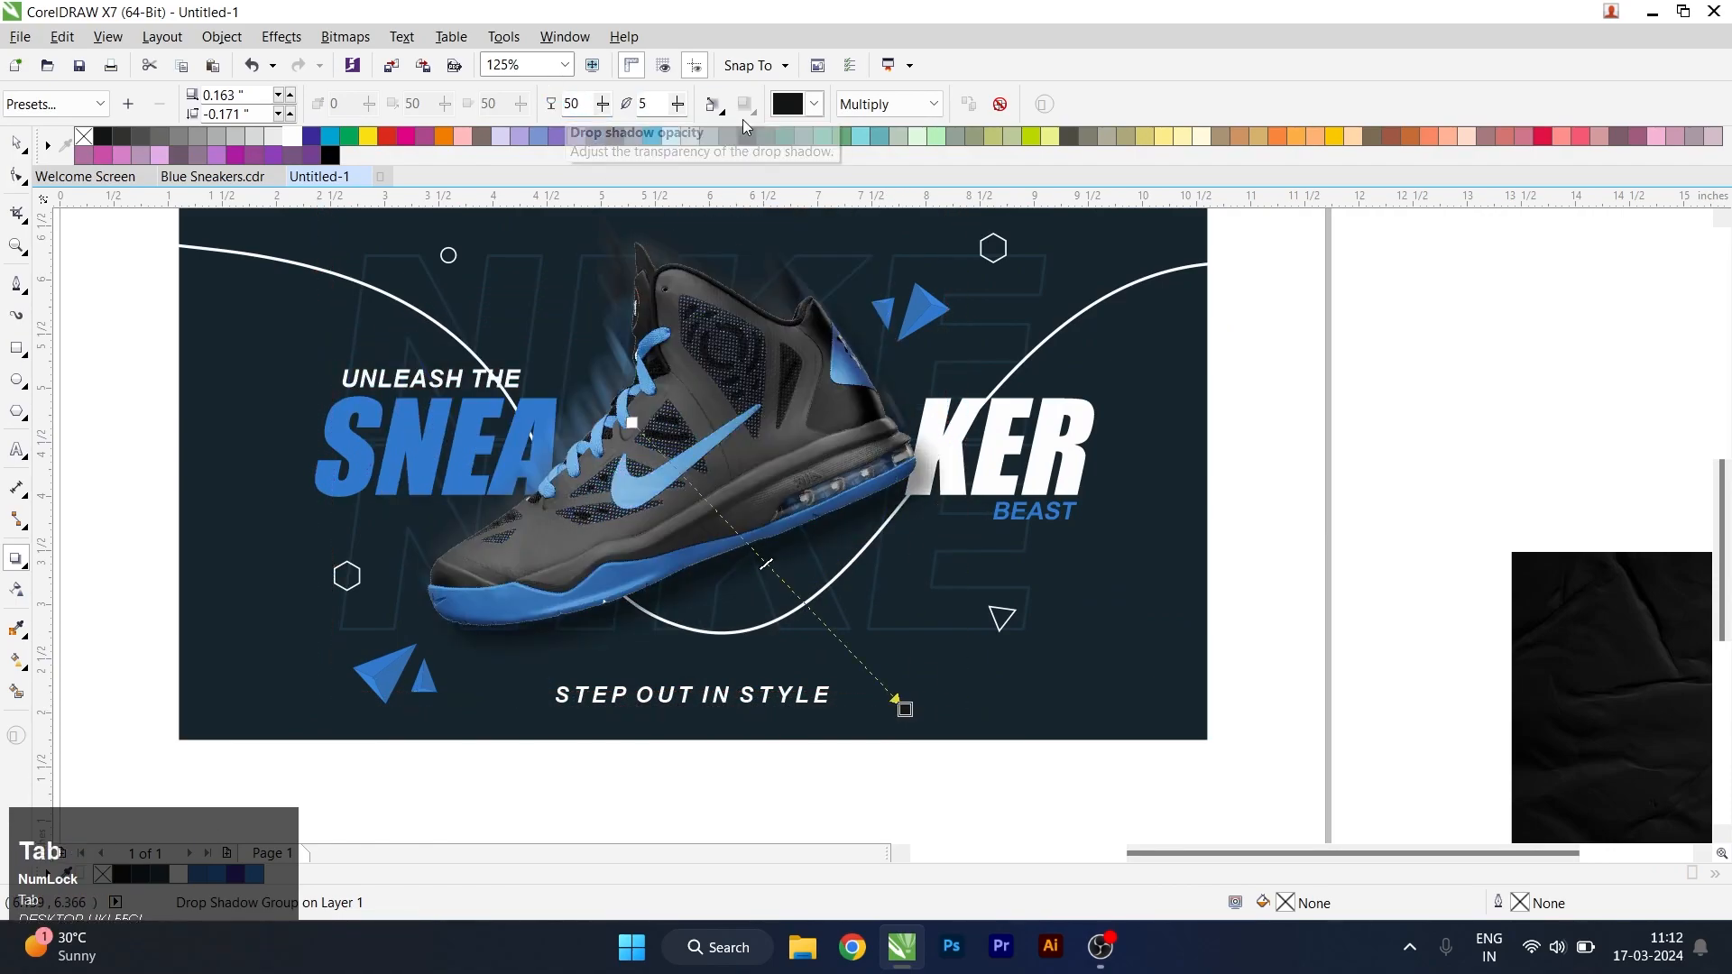
# - Change the drop shadow's colour to the darkest black in the colour picker
pyautogui.click(814, 104)
pyautogui.click(847, 276)
pyautogui.click(776, 263)
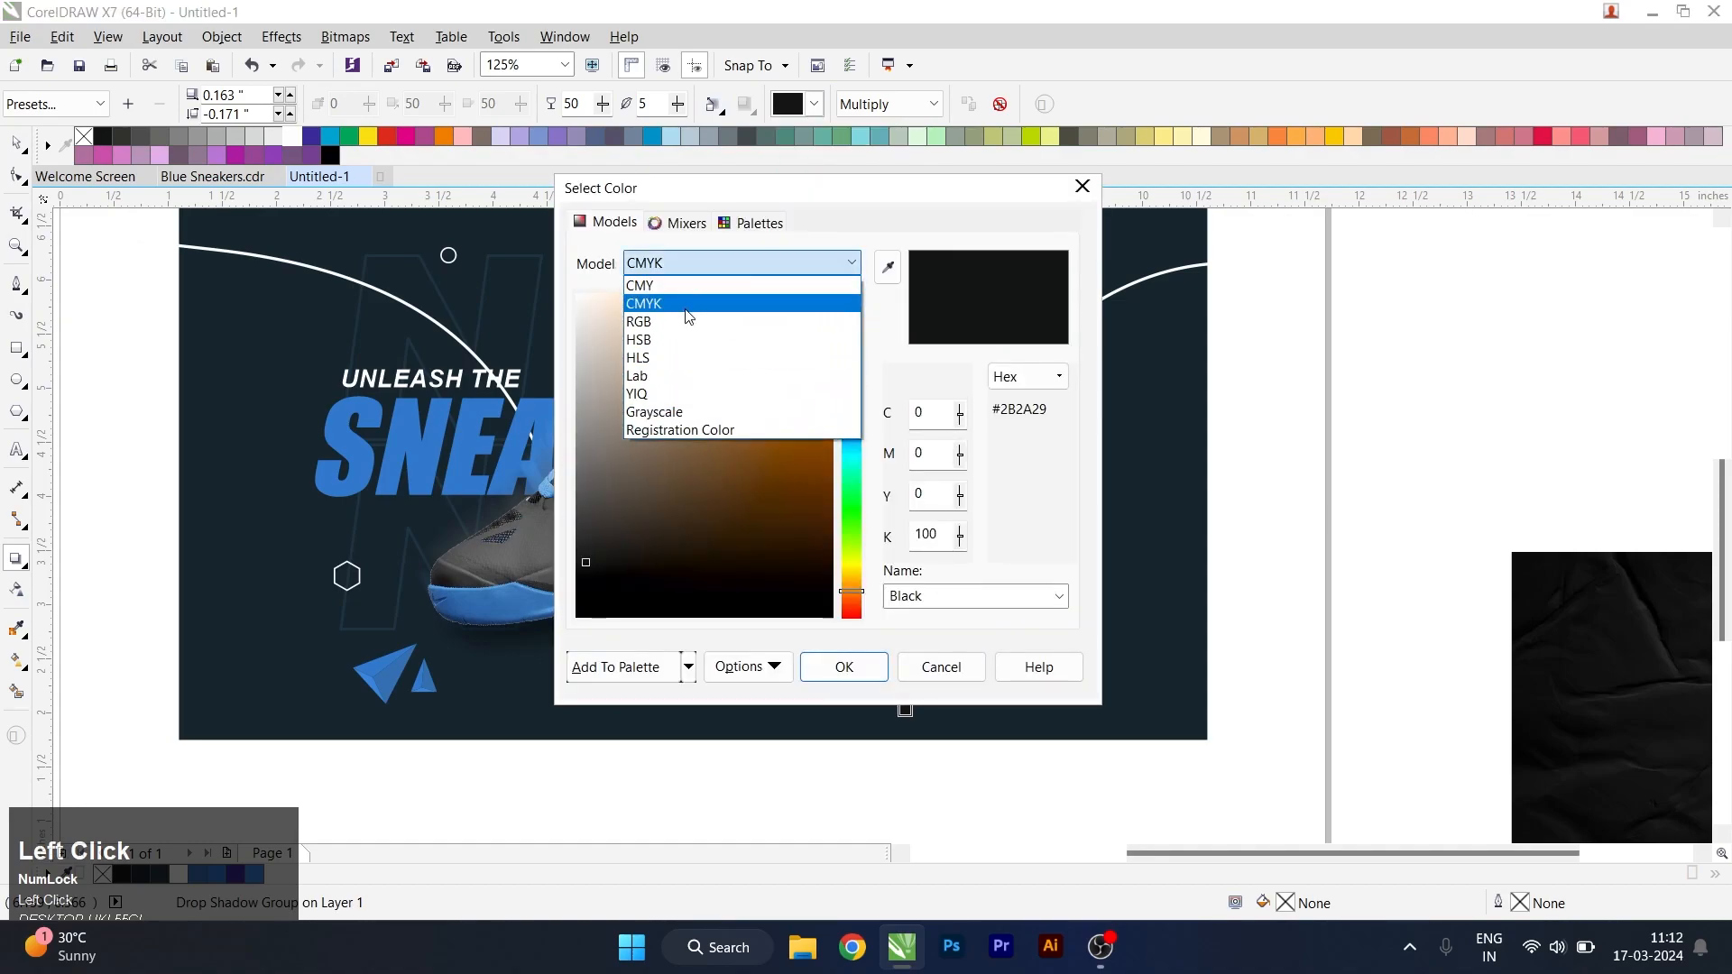
pyautogui.click(659, 311)
pyautogui.moveTo(650, 543); pyautogui.dragTo(580, 623)
pyautogui.click(873, 668)
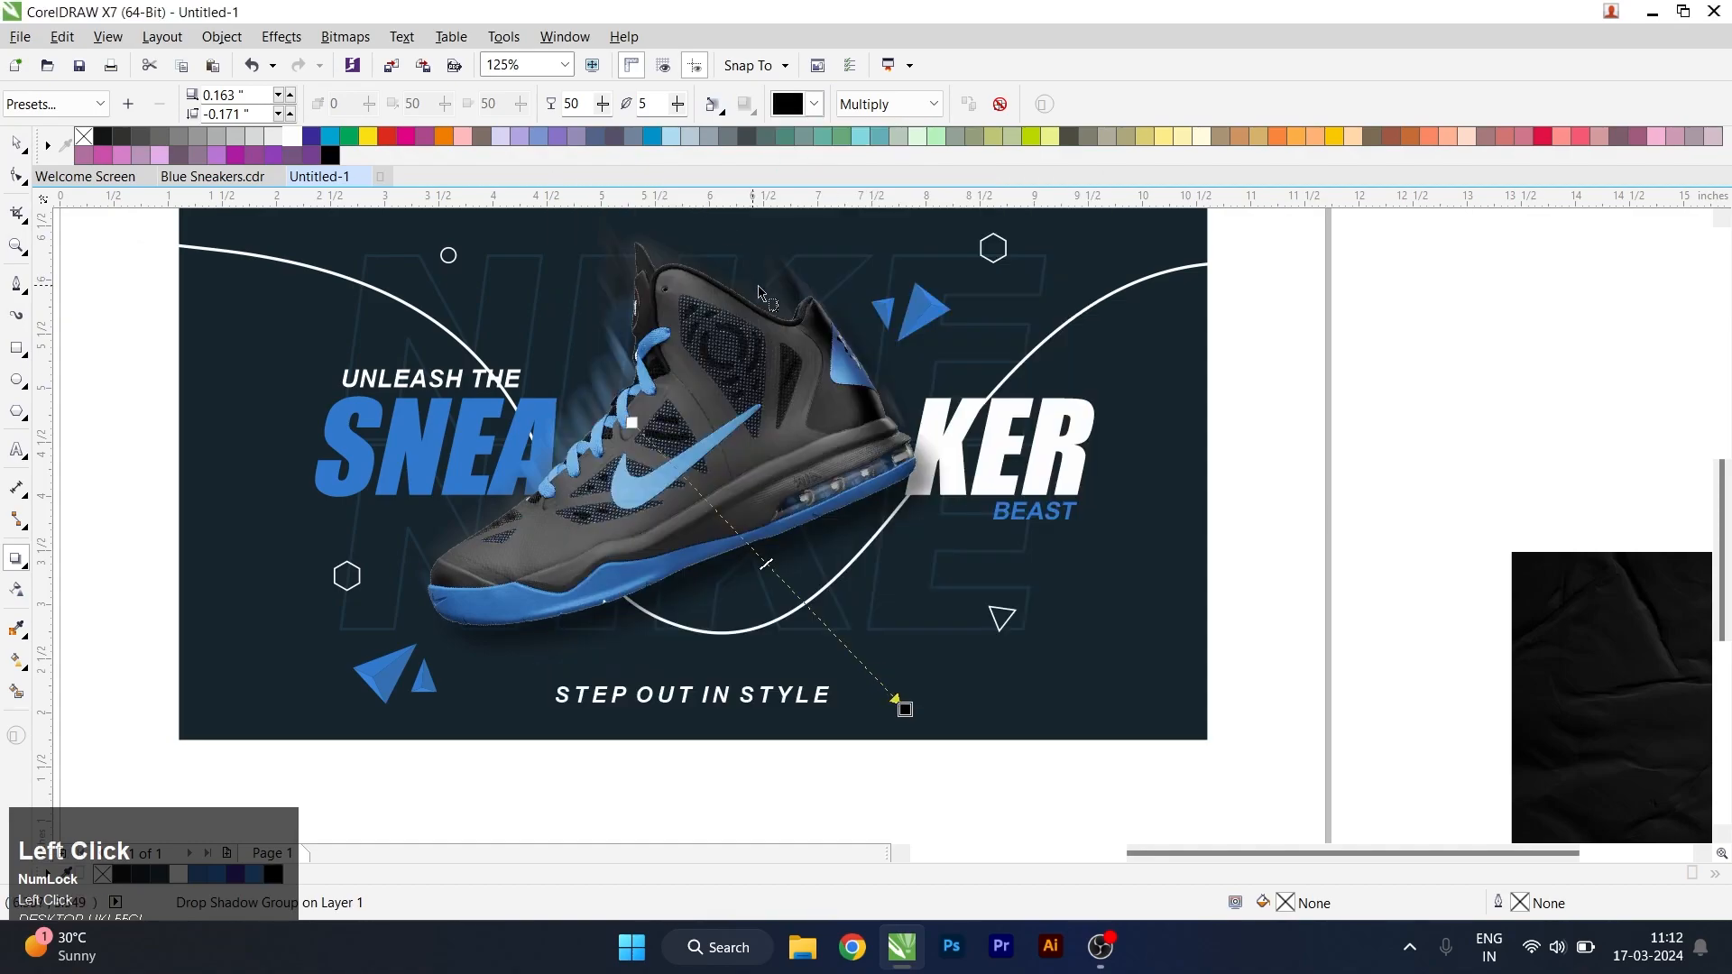
# - Set the shoe's drop shadow feathering to 10 and deselect it
pyautogui.doubleClick(644, 104)
pyautogui.write('10')
pyautogui.press('Return')
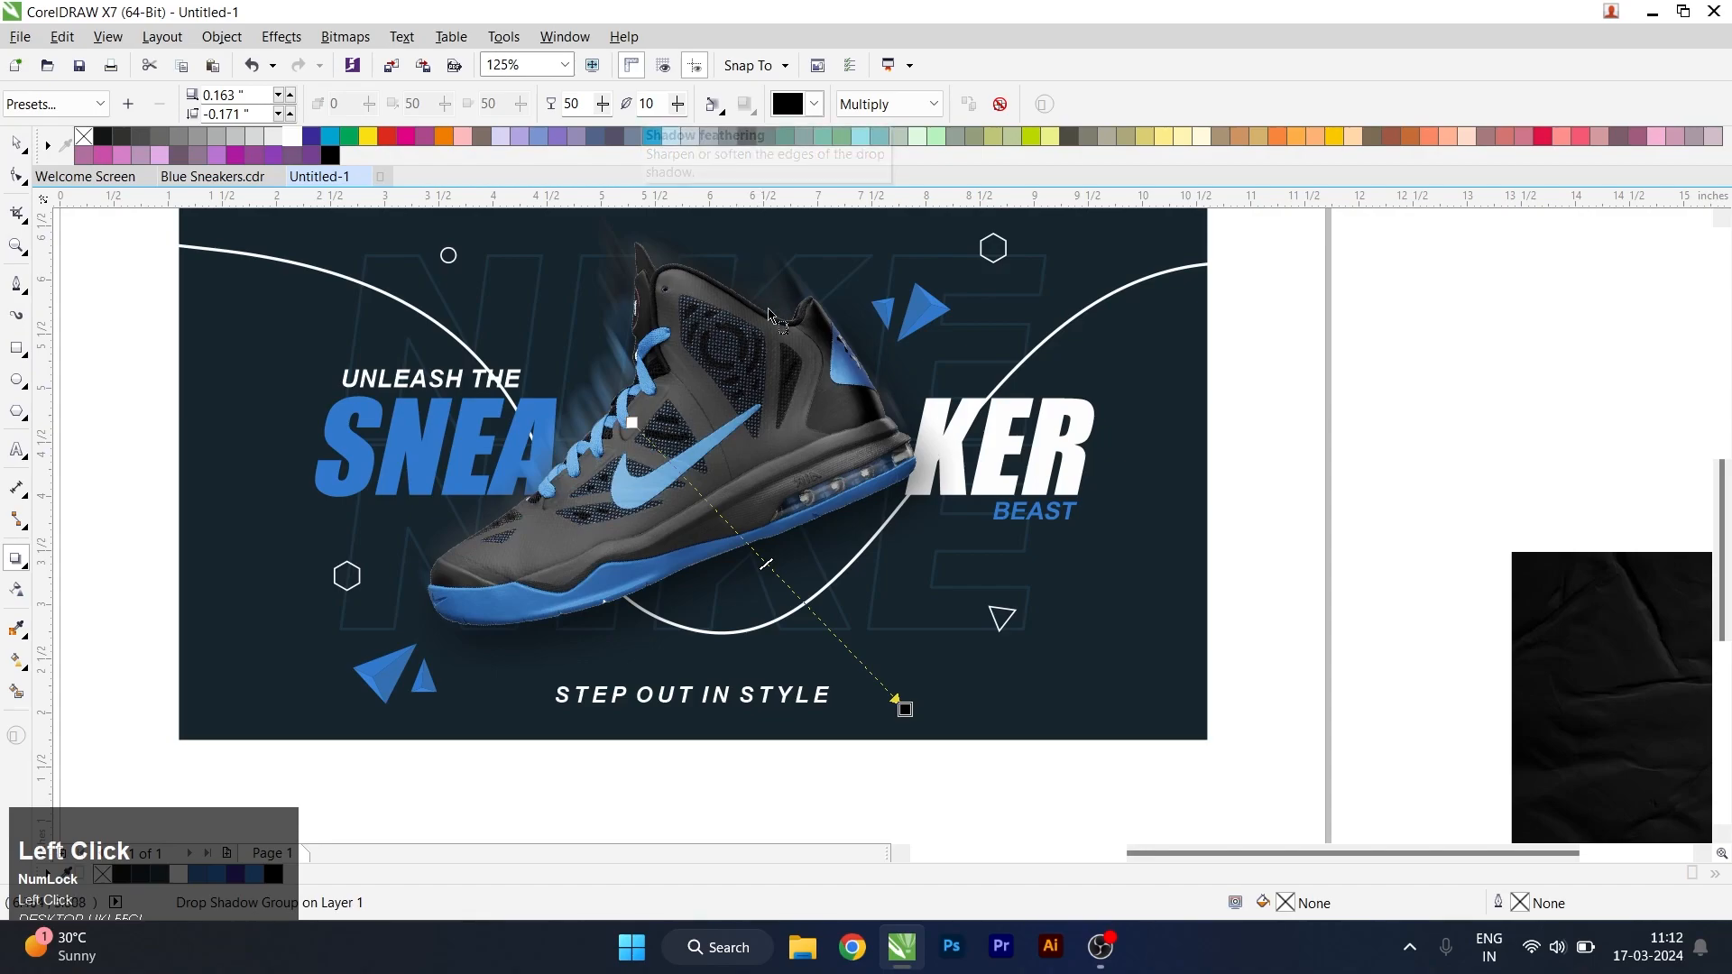
pyautogui.scroll(-2, 846, 532)
pyautogui.click(16, 144)
pyautogui.click(1148, 574)
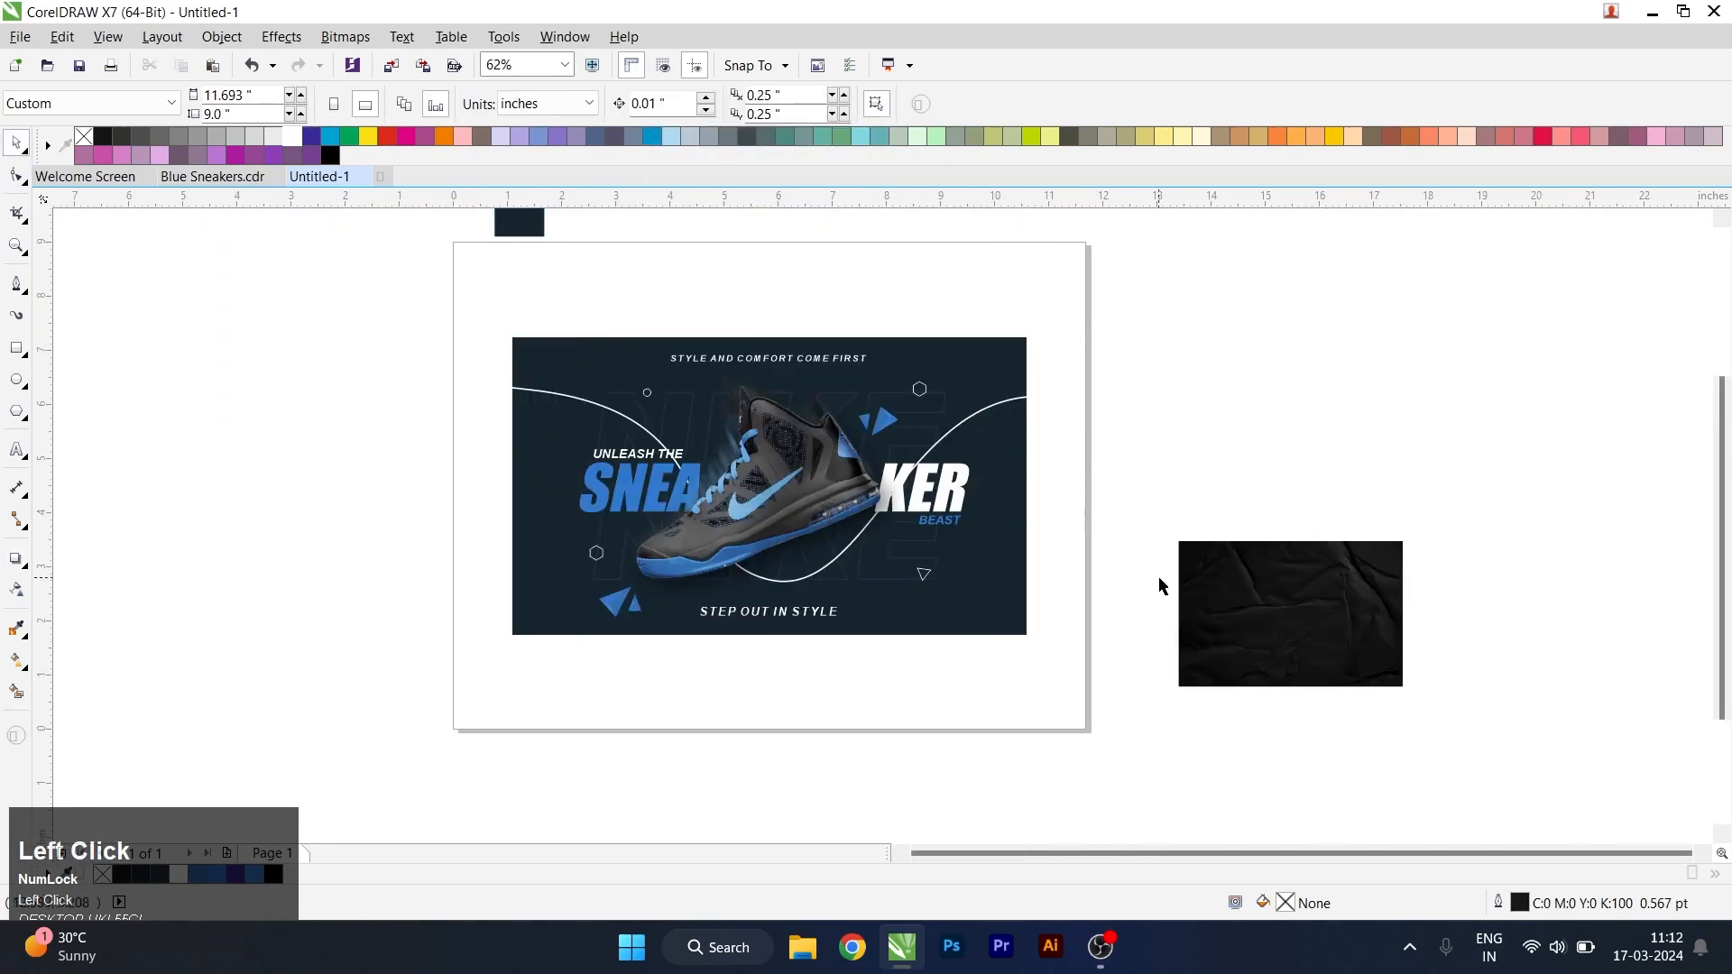
# - PowerClip the black creased-paper texture inside the banner's dark background rectangle
pyautogui.click(1214, 591)
pyautogui.scroll(1, 1070, 414)
pyautogui.press('3')
pyautogui.click(949, 650)
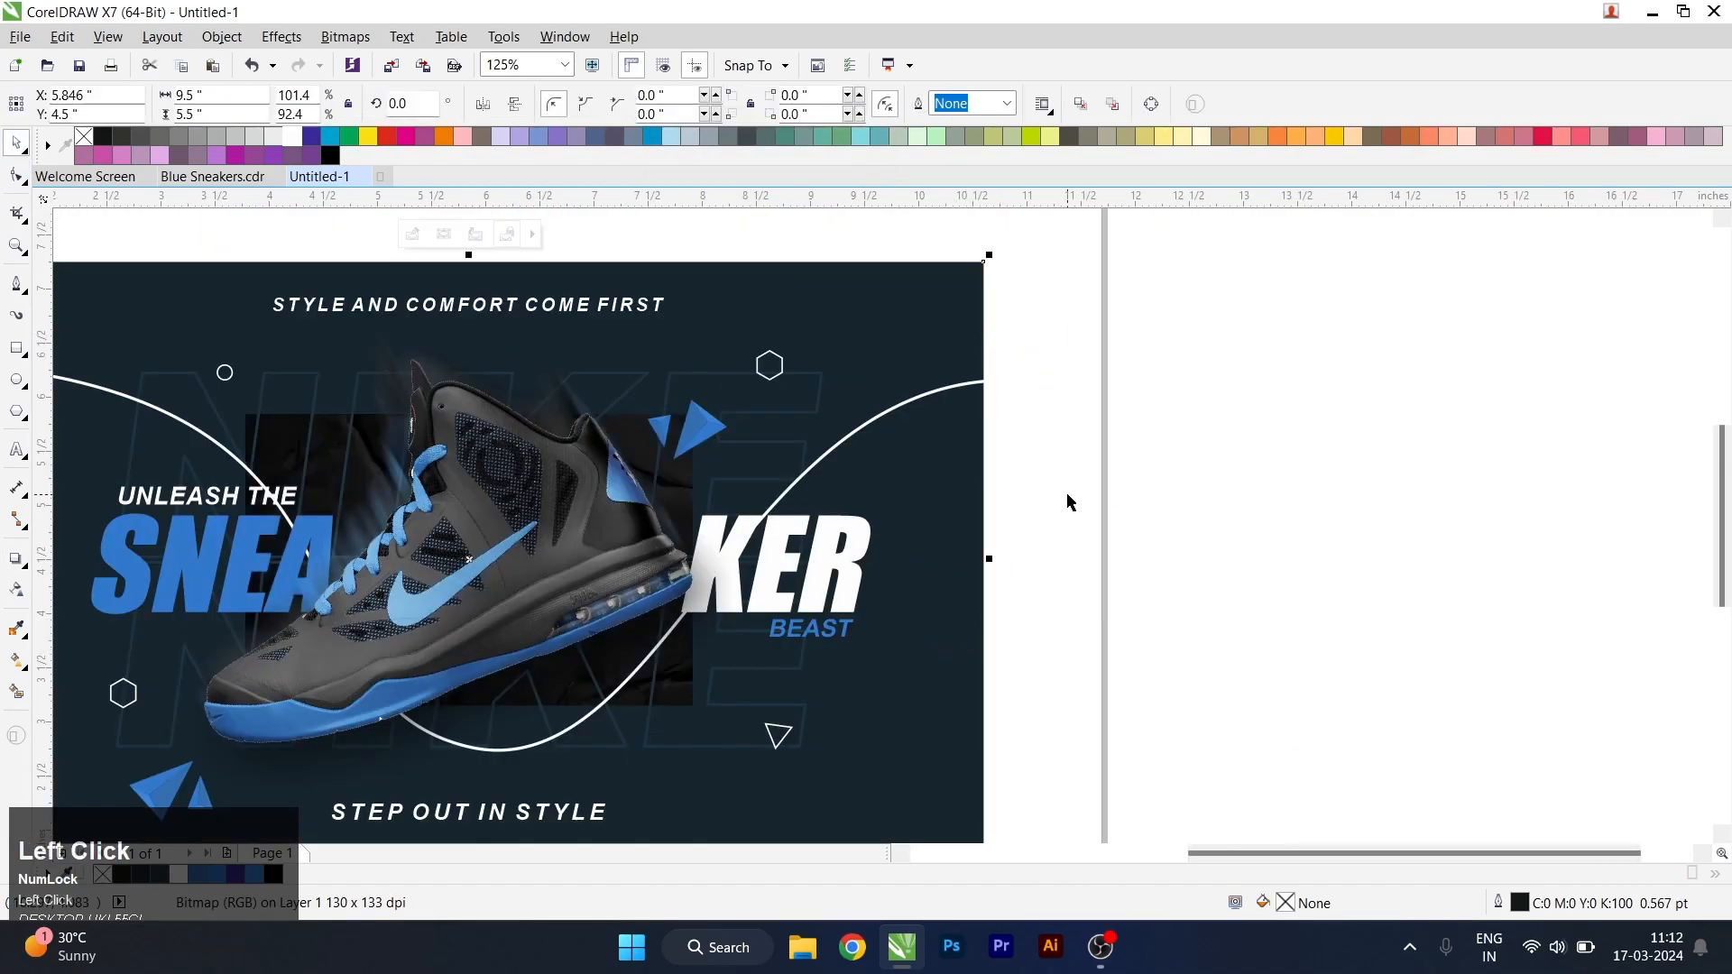
# - Edit the background's PowerClip contents and give the texture a uniform transparency of 60 with the Screen merge mode
pyautogui.keyDown('ctrl'); pyautogui.click(947, 506); pyautogui.keyUp('ctrl')
pyautogui.scroll(-1, 663, 511)
pyautogui.click(627, 513)
pyautogui.click(20, 592)
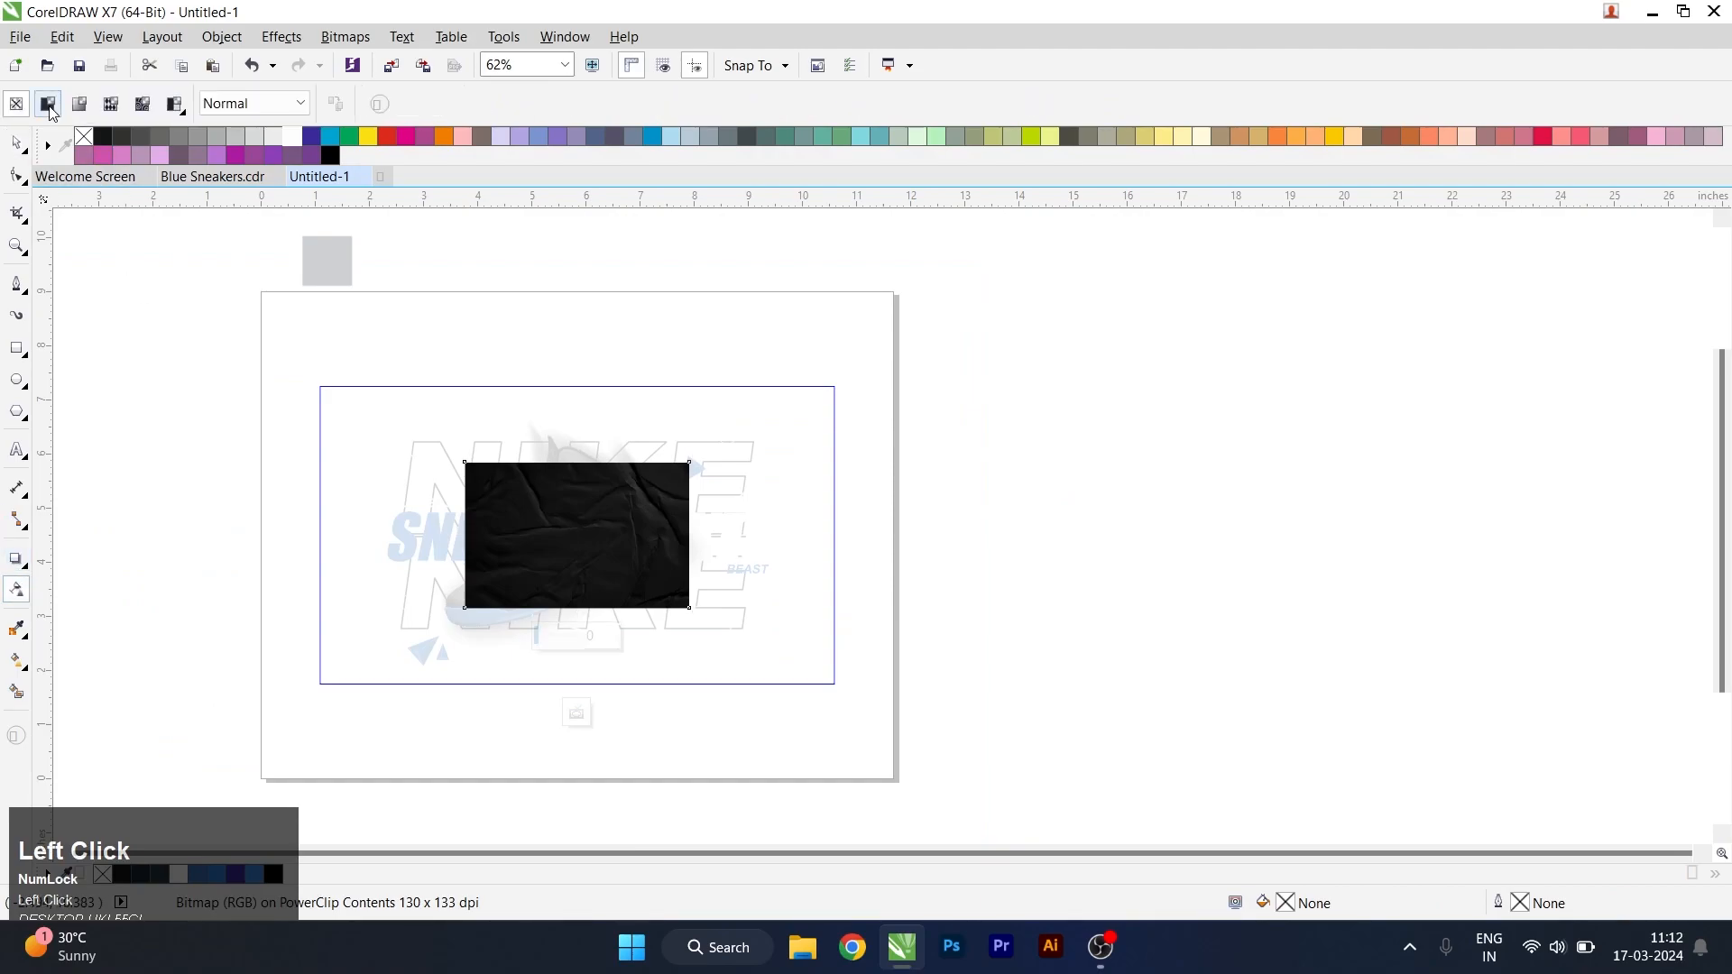
pyautogui.click(48, 104)
pyautogui.click(302, 106)
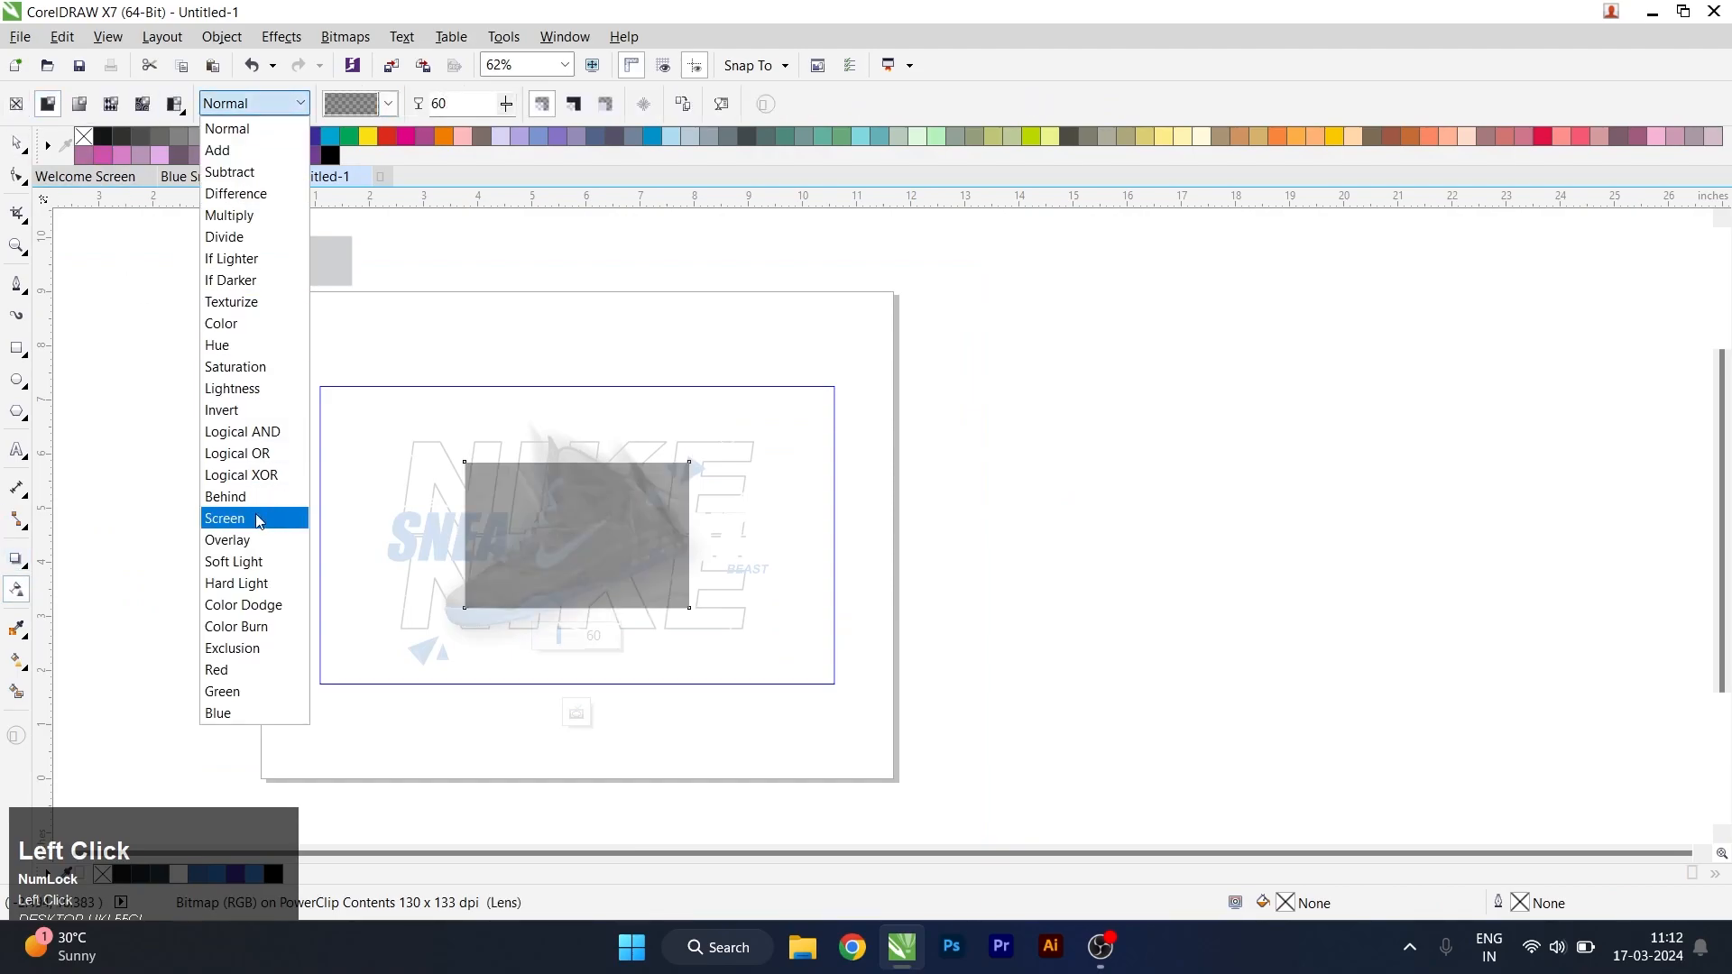
pyautogui.click(254, 516)
# - Enlarge the texture from its centre to about 9.681" by 6.301" to cover the banner, and finish editing the PowerClip
pyautogui.click(19, 144)
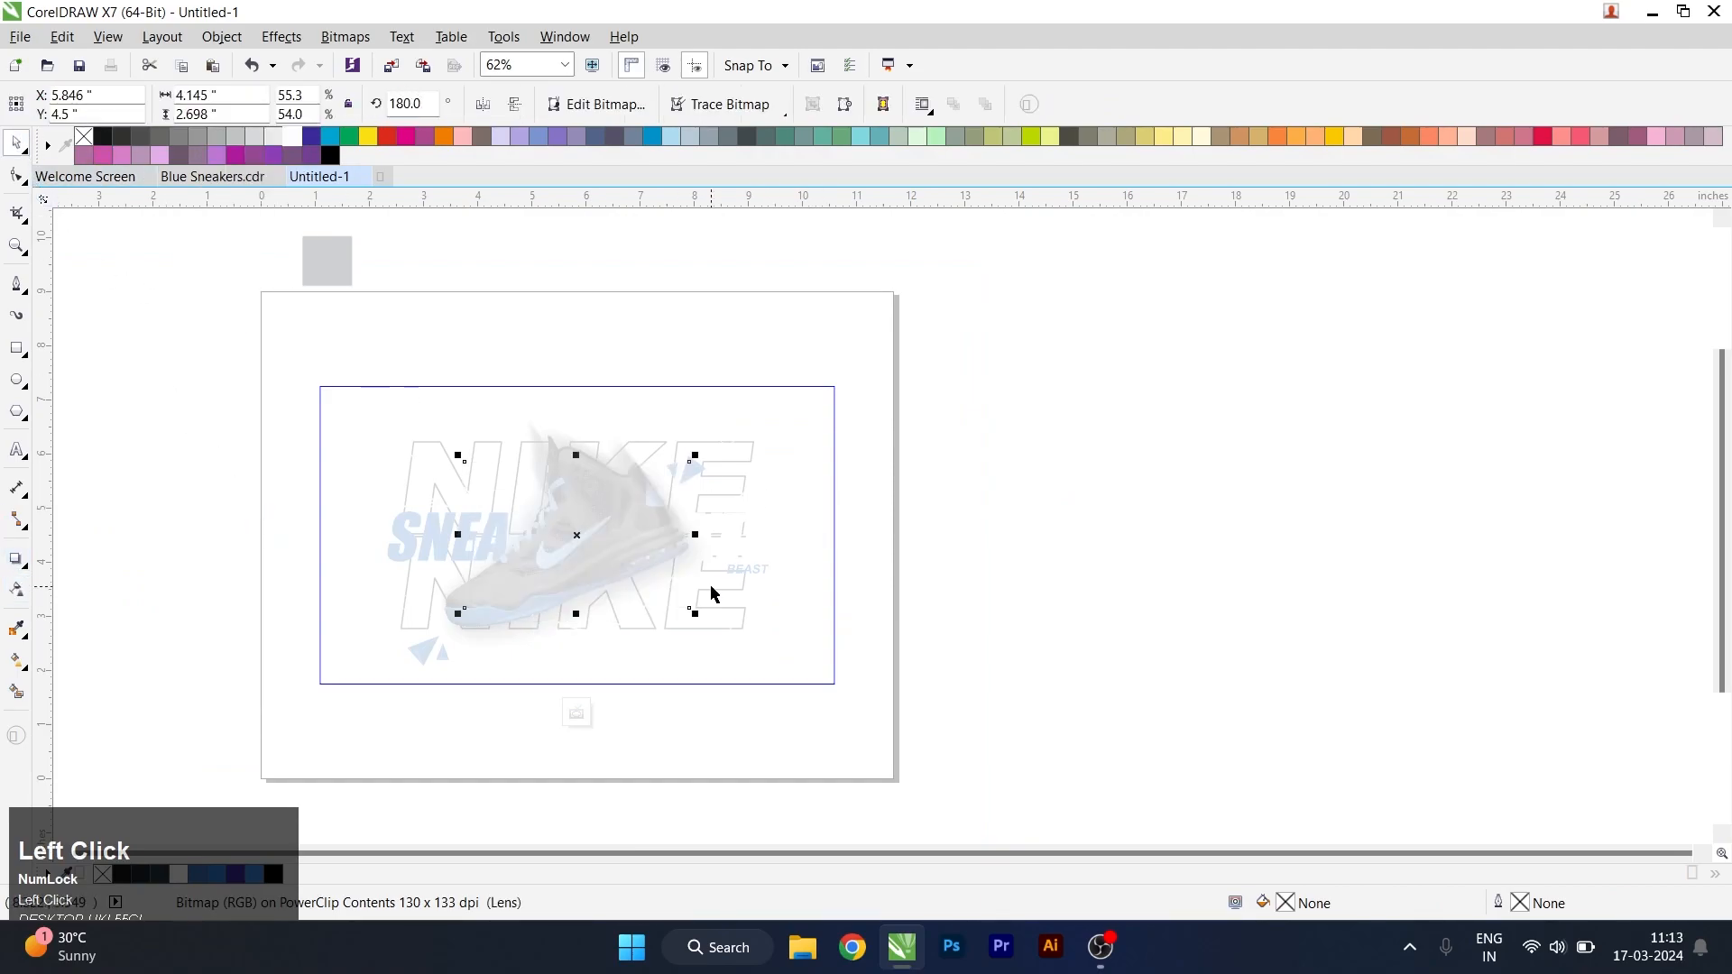
pyautogui.moveTo(698, 613); pyautogui.dragTo(876, 710)
pyautogui.press('5')
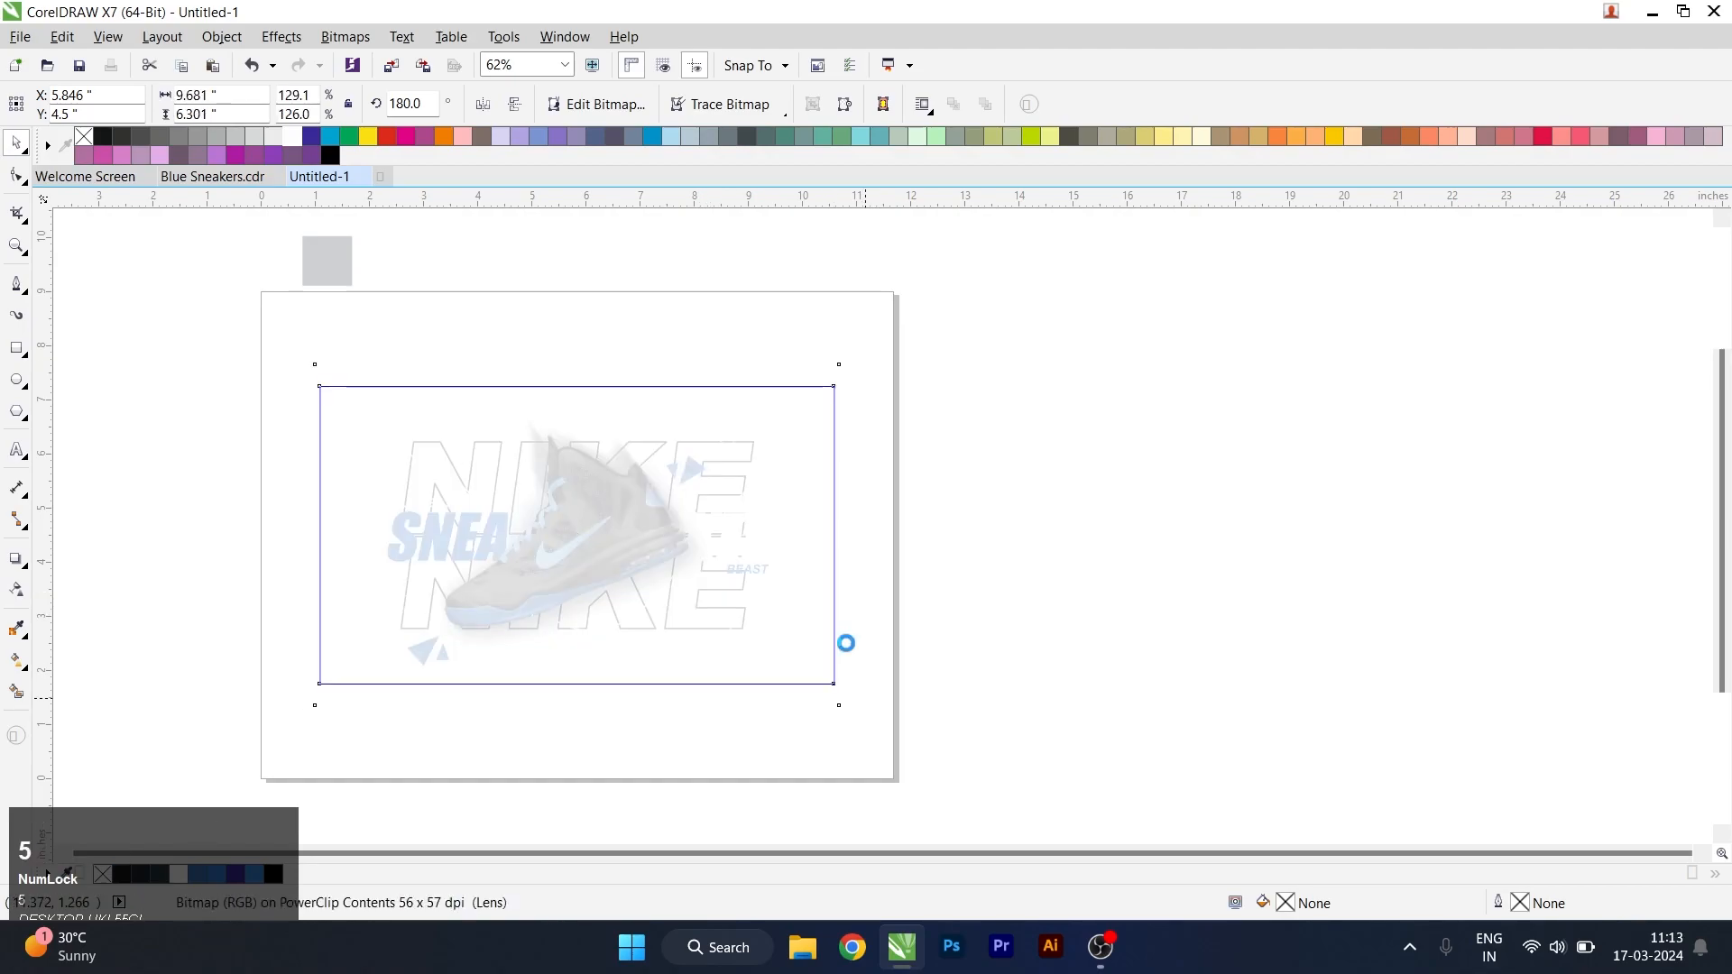
pyautogui.click(1026, 489)
pyautogui.scroll(-1, 1026, 489)
pyautogui.scroll(1, 1025, 489)
pyautogui.scroll(-1, 1038, 484)
pyautogui.scroll(1, 1038, 483)
pyautogui.click(1059, 475)
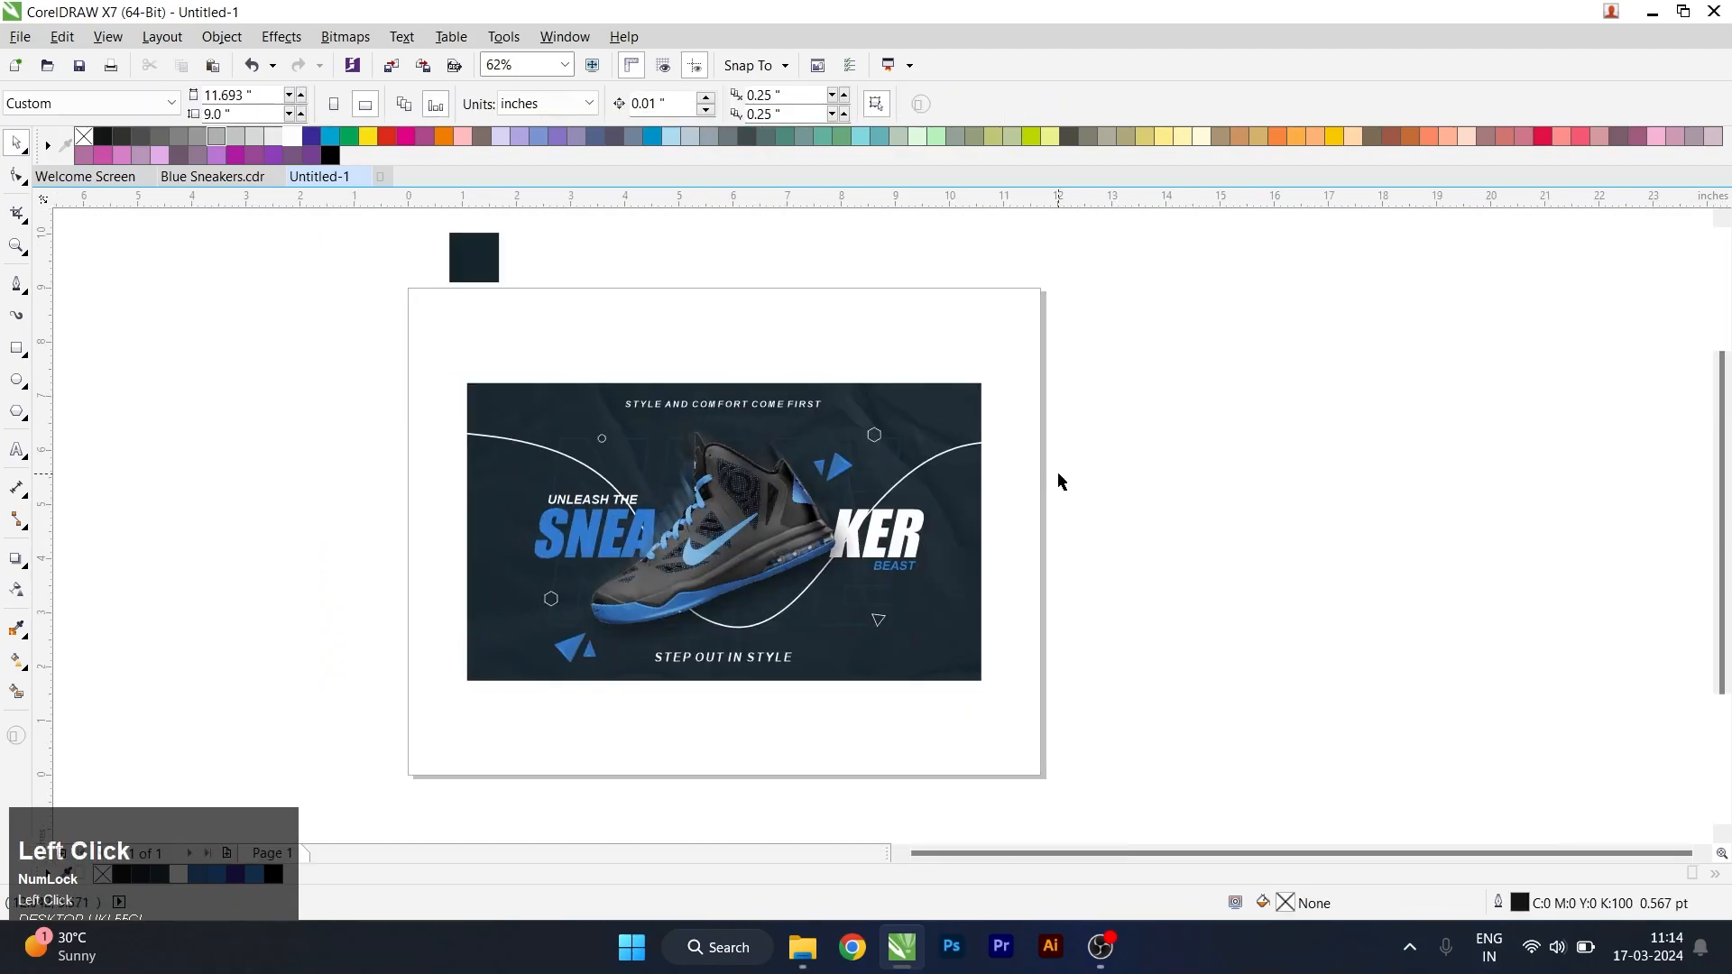
# - Draw a rectangle of about 9.5" by 5.5" exactly over the banner's dark background as a trimming boundary
pyautogui.moveTo(409, 349); pyautogui.dragTo(1074, 717)
pyautogui.click(451, 487)
pyautogui.click(25, 352)
pyautogui.moveTo(465, 384)
pyautogui.mouseDown()
pyautogui.moveTo(997, 651)
pyautogui.moveTo(981, 682)
pyautogui.mouseUp()
pyautogui.scroll(2, 875, 402)
pyautogui.hotkey('ctrl', 'space')
# - Intersect the white wavy curve with the boundary rectangle and discard the original curve that overhangs the banner's sides
pyautogui.click(1081, 499)
pyautogui.click(1099, 484)
pyautogui.keyDown('shift'); pyautogui.click(1083, 451); pyautogui.keyUp('shift')
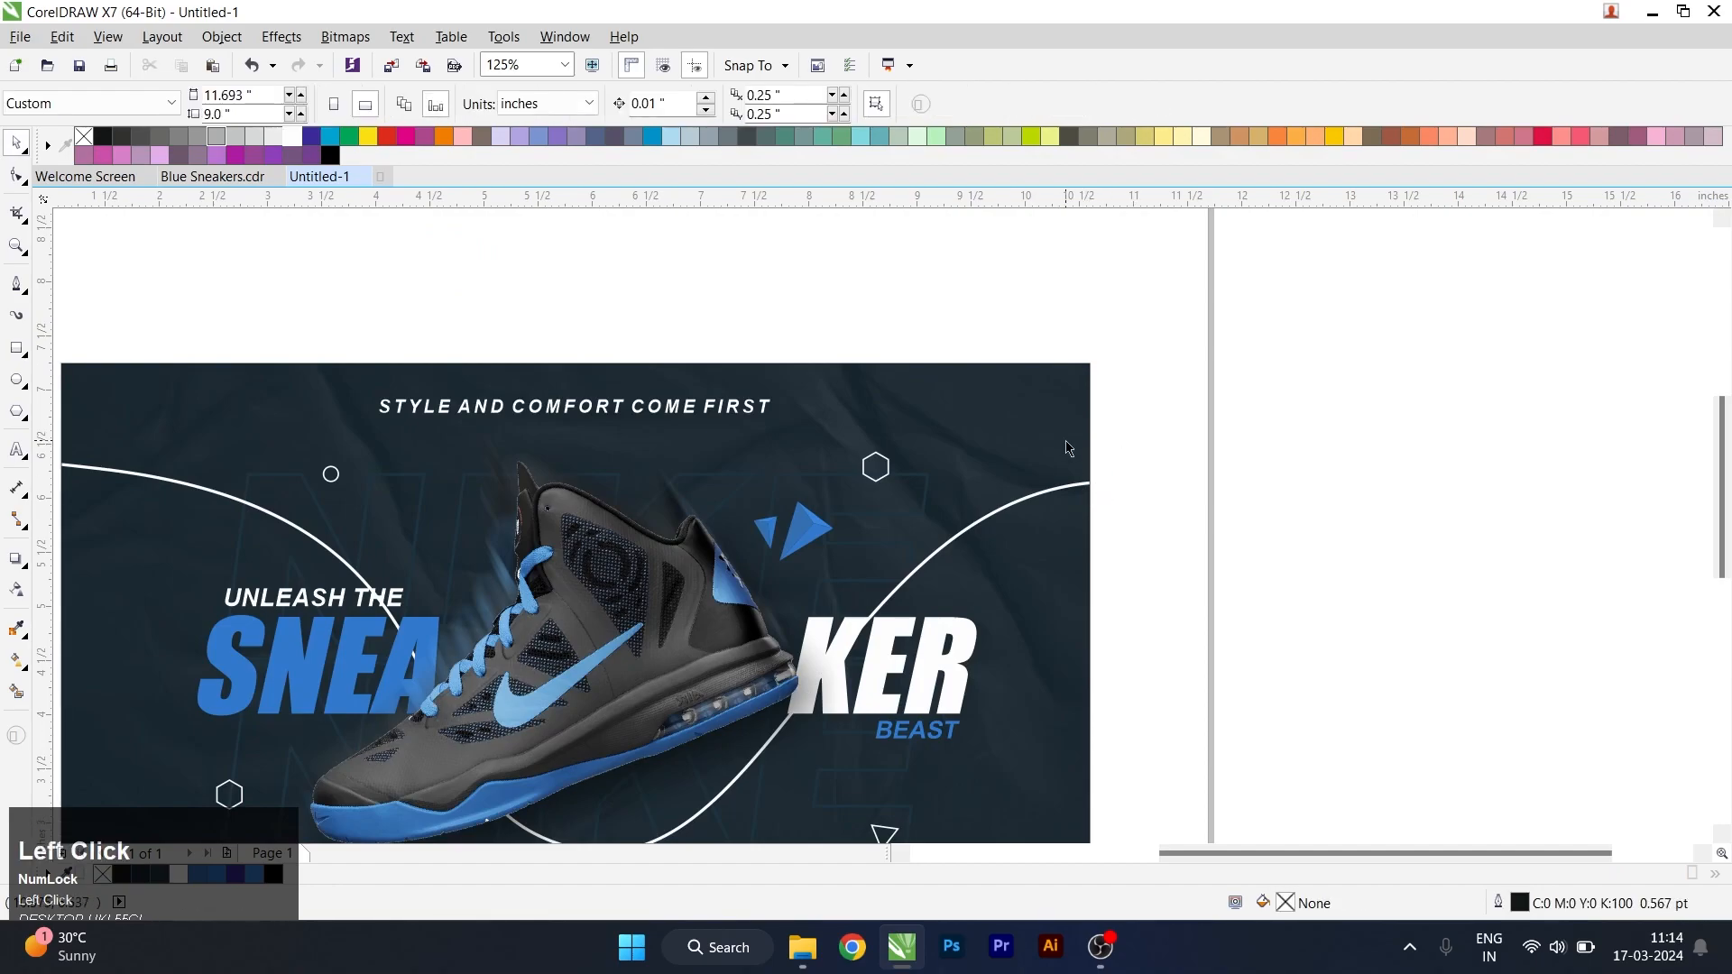
pyautogui.scroll(2, 1103, 489)
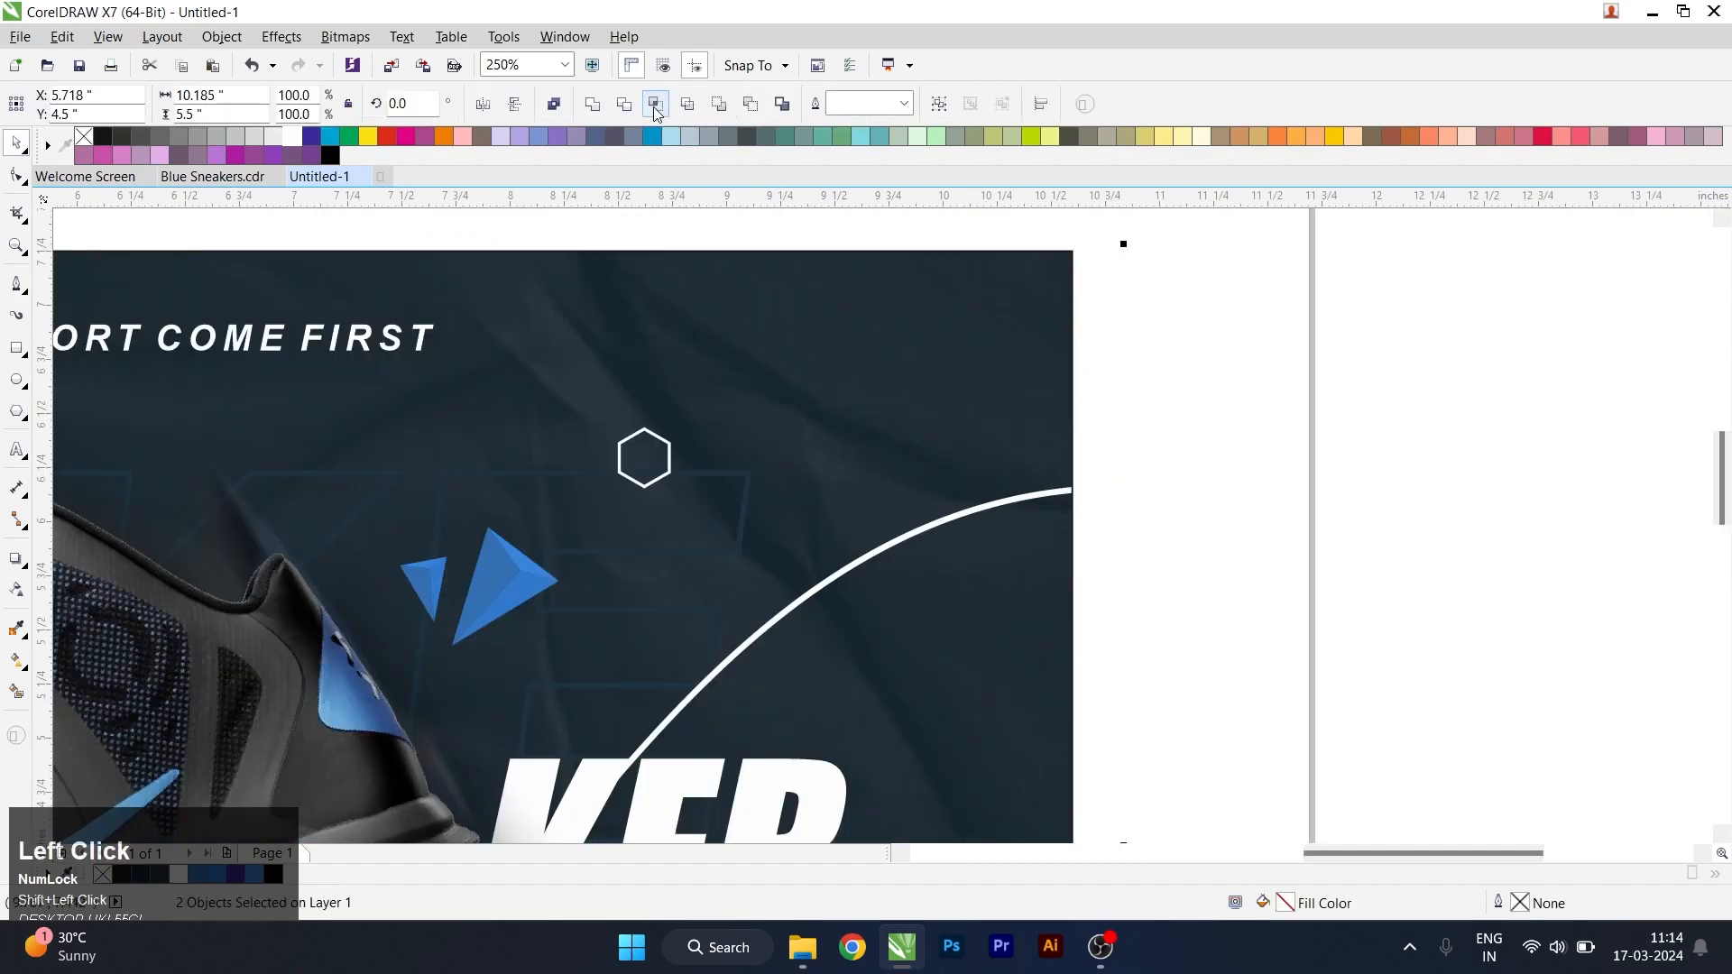
pyautogui.click(655, 106)
pyautogui.scroll(-2, 1090, 487)
pyautogui.click(654, 383)
# - Intersect the oversized shoe bitmap with the boundary rectangle and remove the original that overhangs the banner
pyautogui.scroll(-2, 651, 378)
pyautogui.click(651, 377)
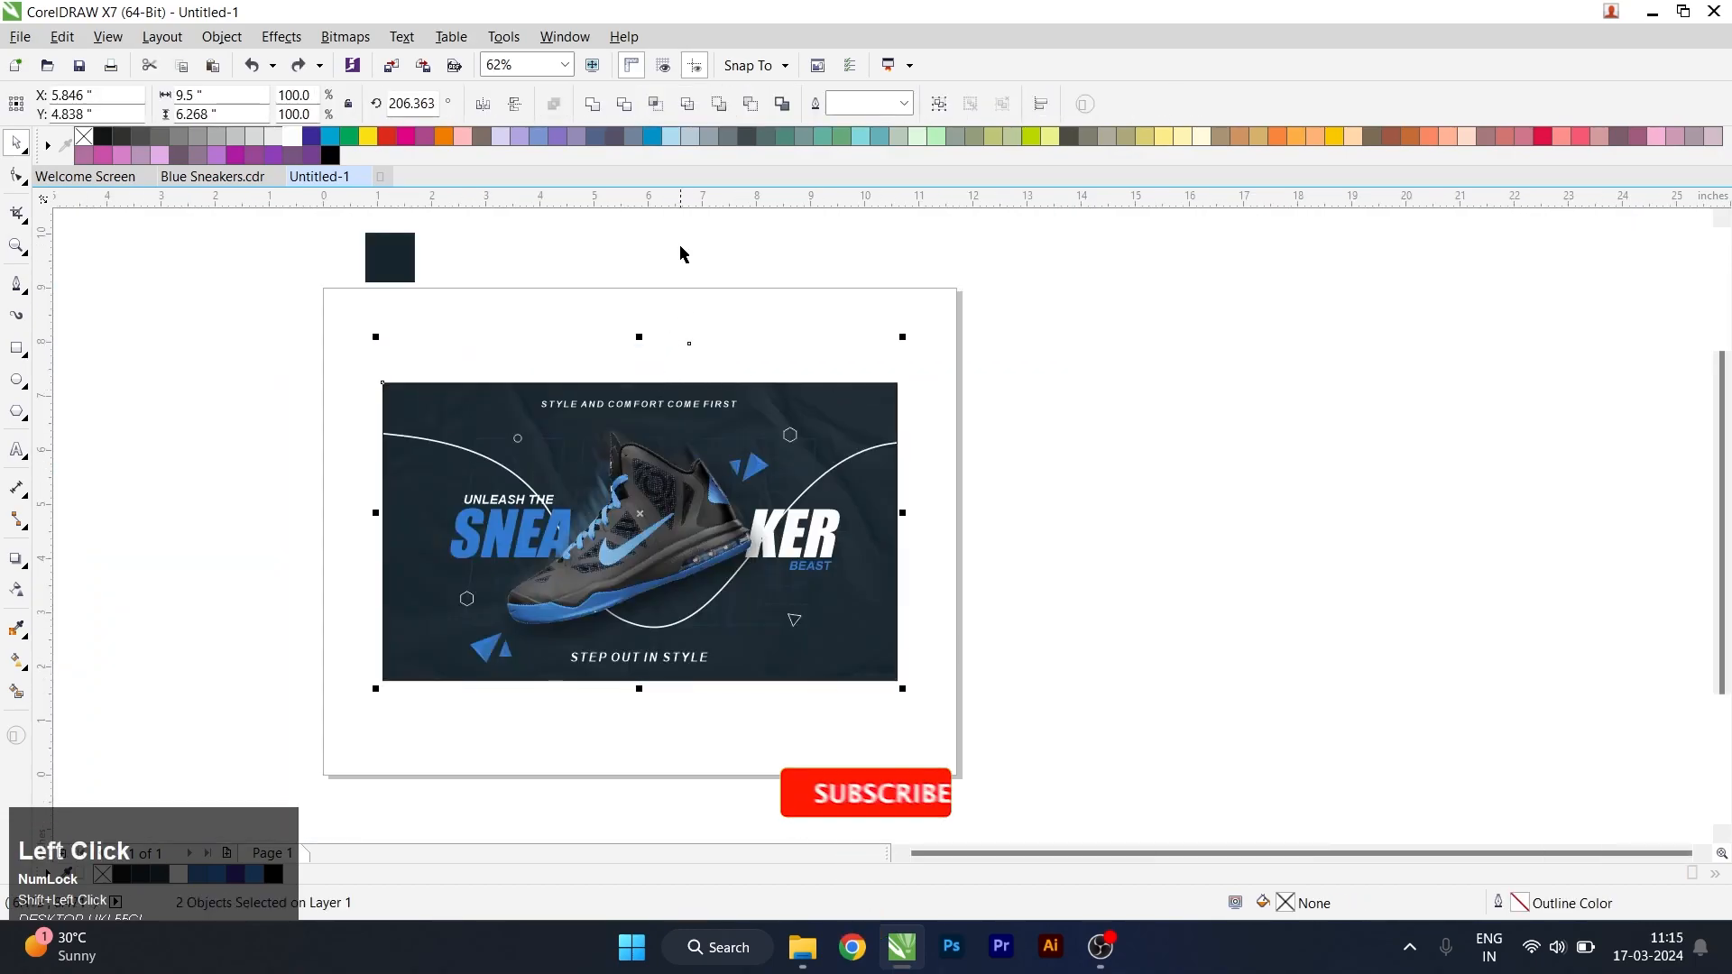
pyautogui.click(675, 377)
pyautogui.click(675, 372)
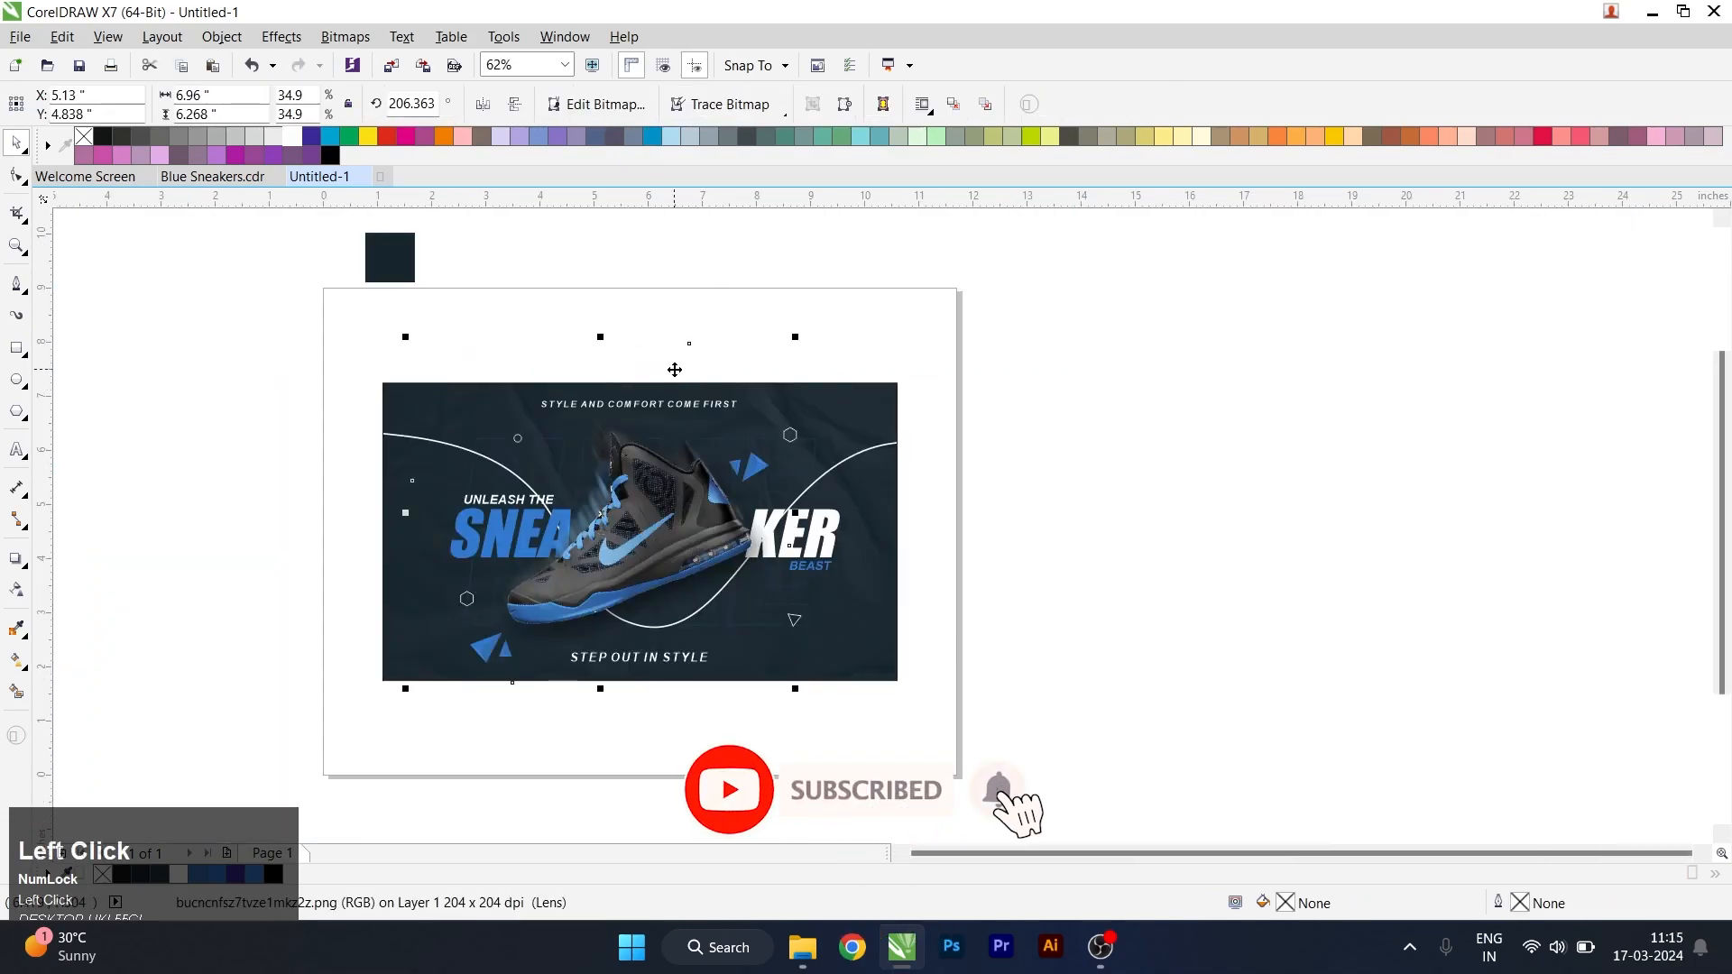
pyautogui.click(677, 370)
# - Examine the trimmed curve and the banner's edges for any parts extending beyond the background
pyautogui.click(873, 447)
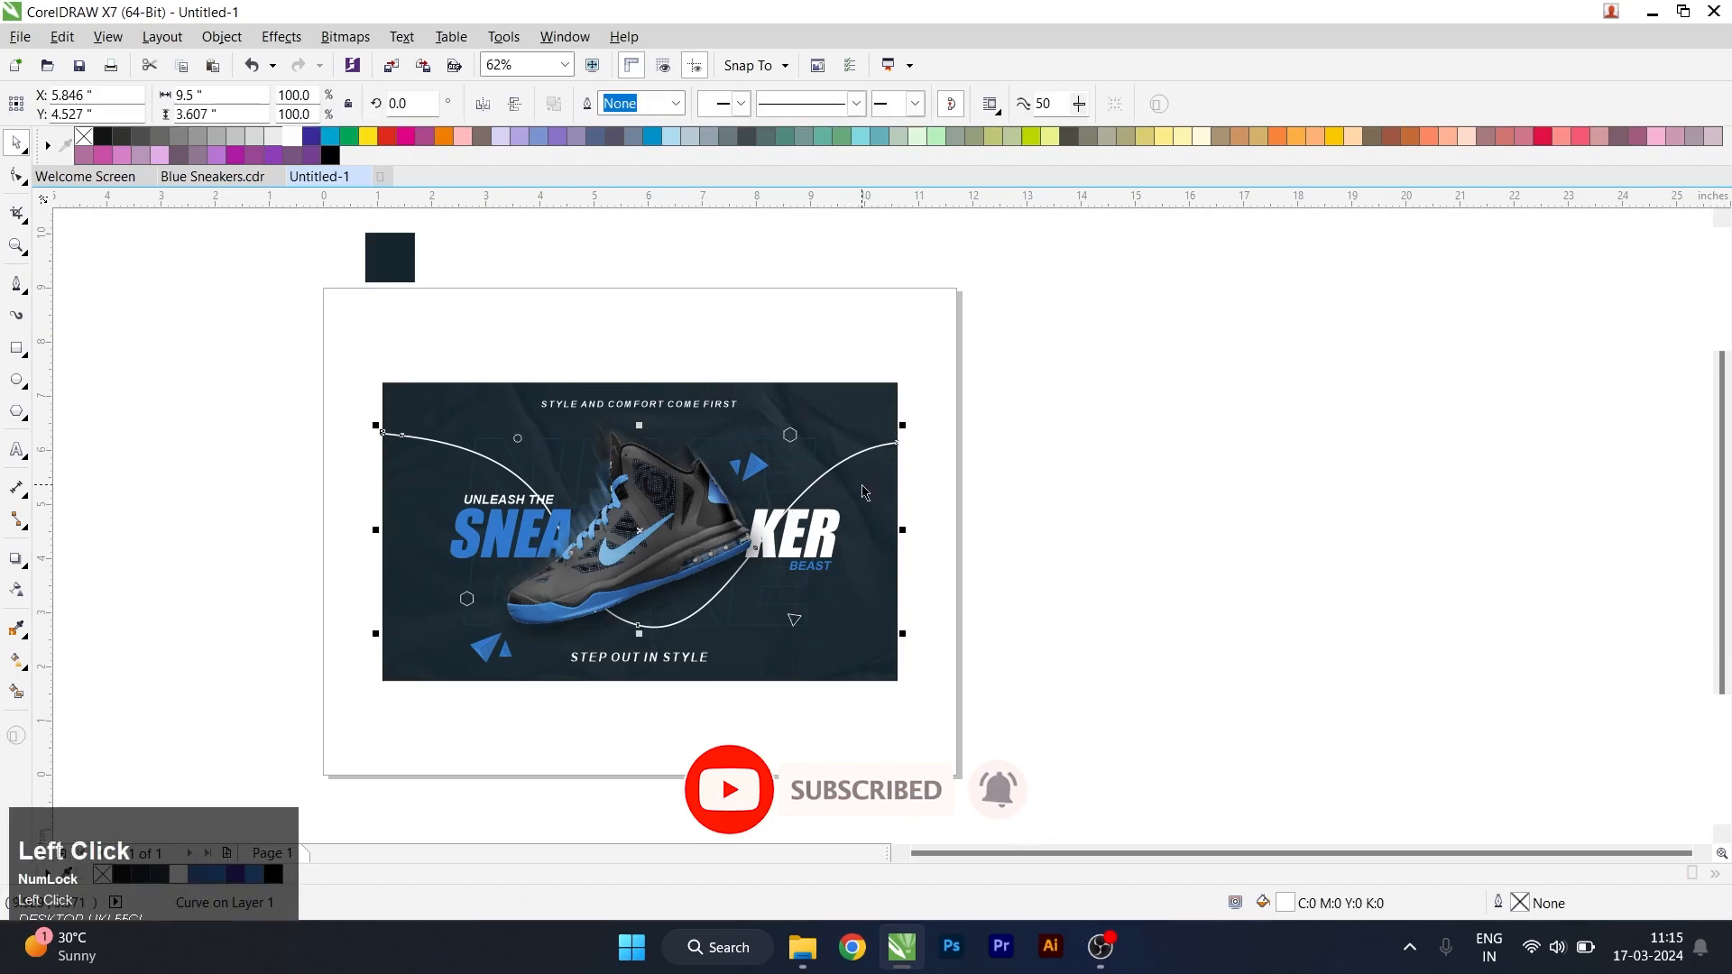
pyautogui.click(896, 480)
pyautogui.scroll(-1, 871, 436)
pyautogui.scroll(1, 763, 492)
pyautogui.moveTo(751, 470); pyautogui.dragTo(1246, 465)
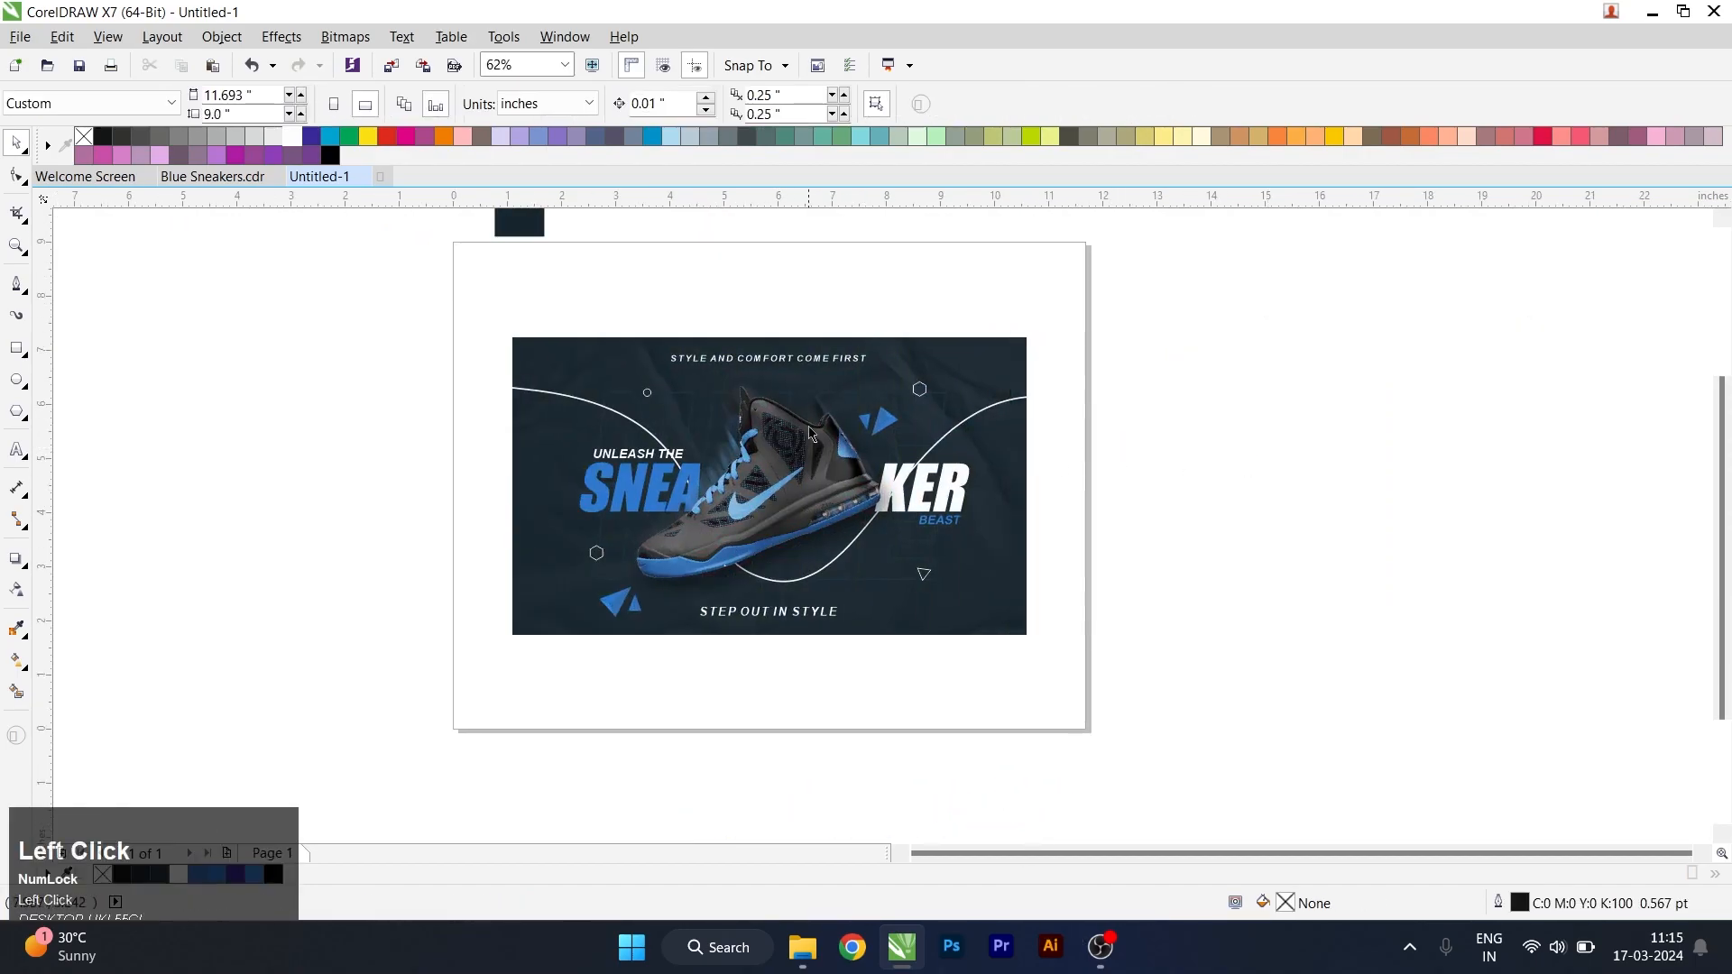
pyautogui.moveTo(445, 289); pyautogui.dragTo(1191, 715)
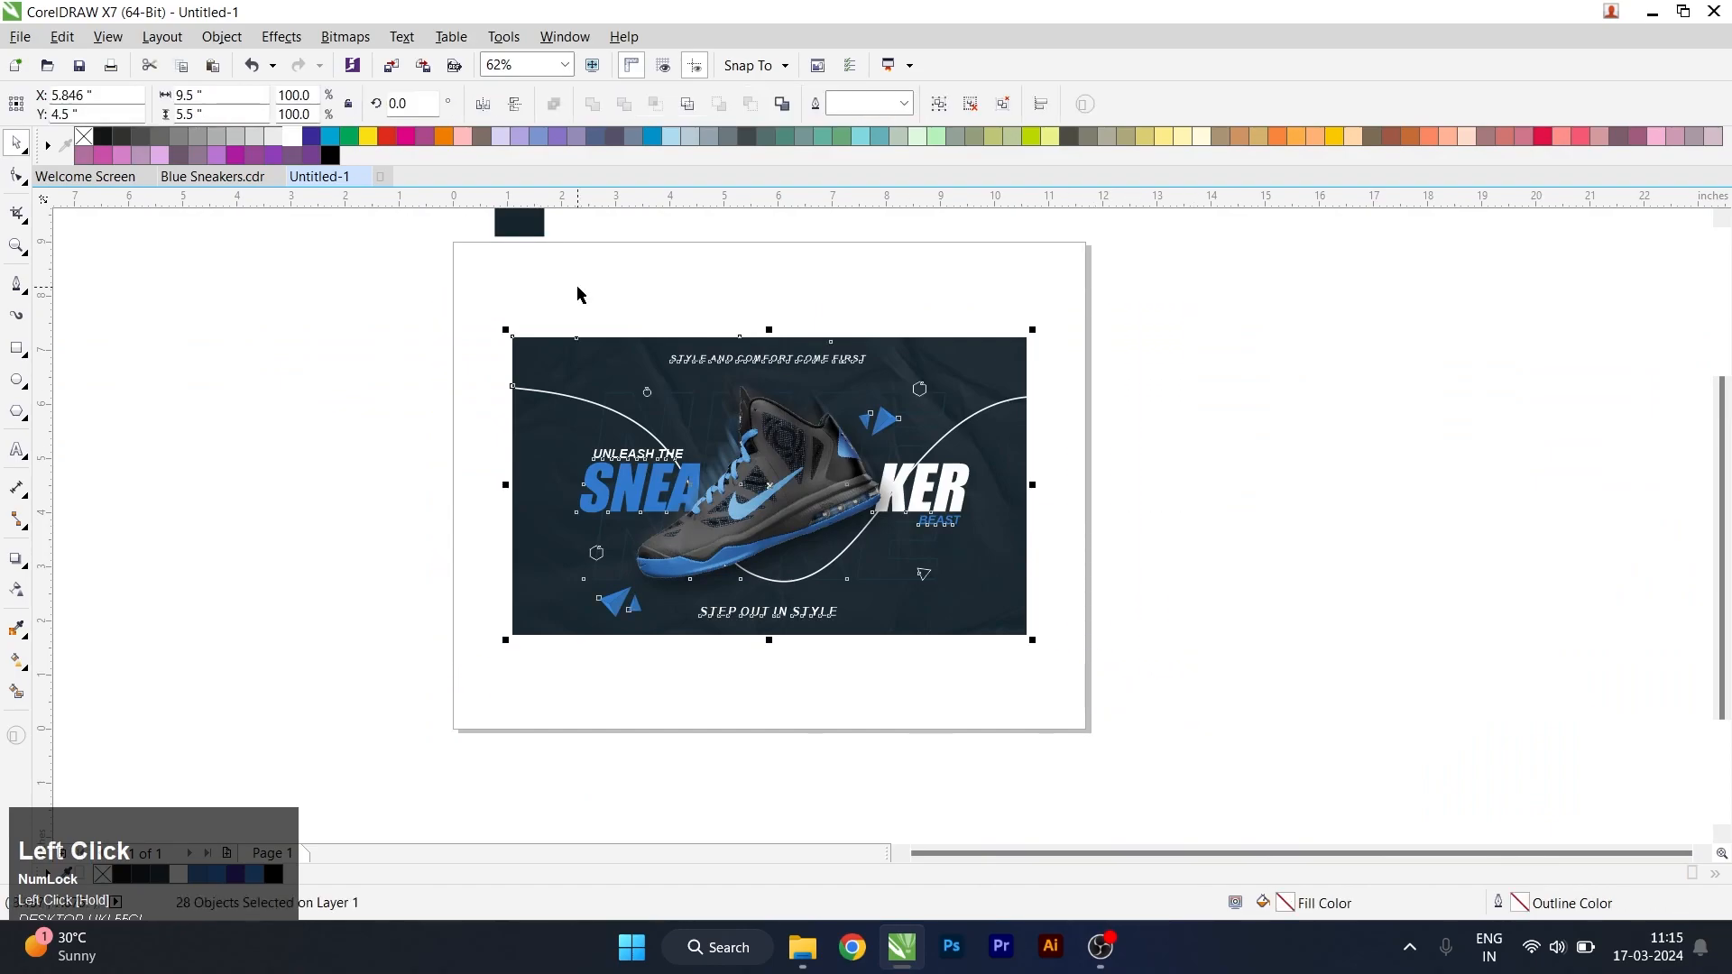
pyautogui.scroll(2, 772, 347)
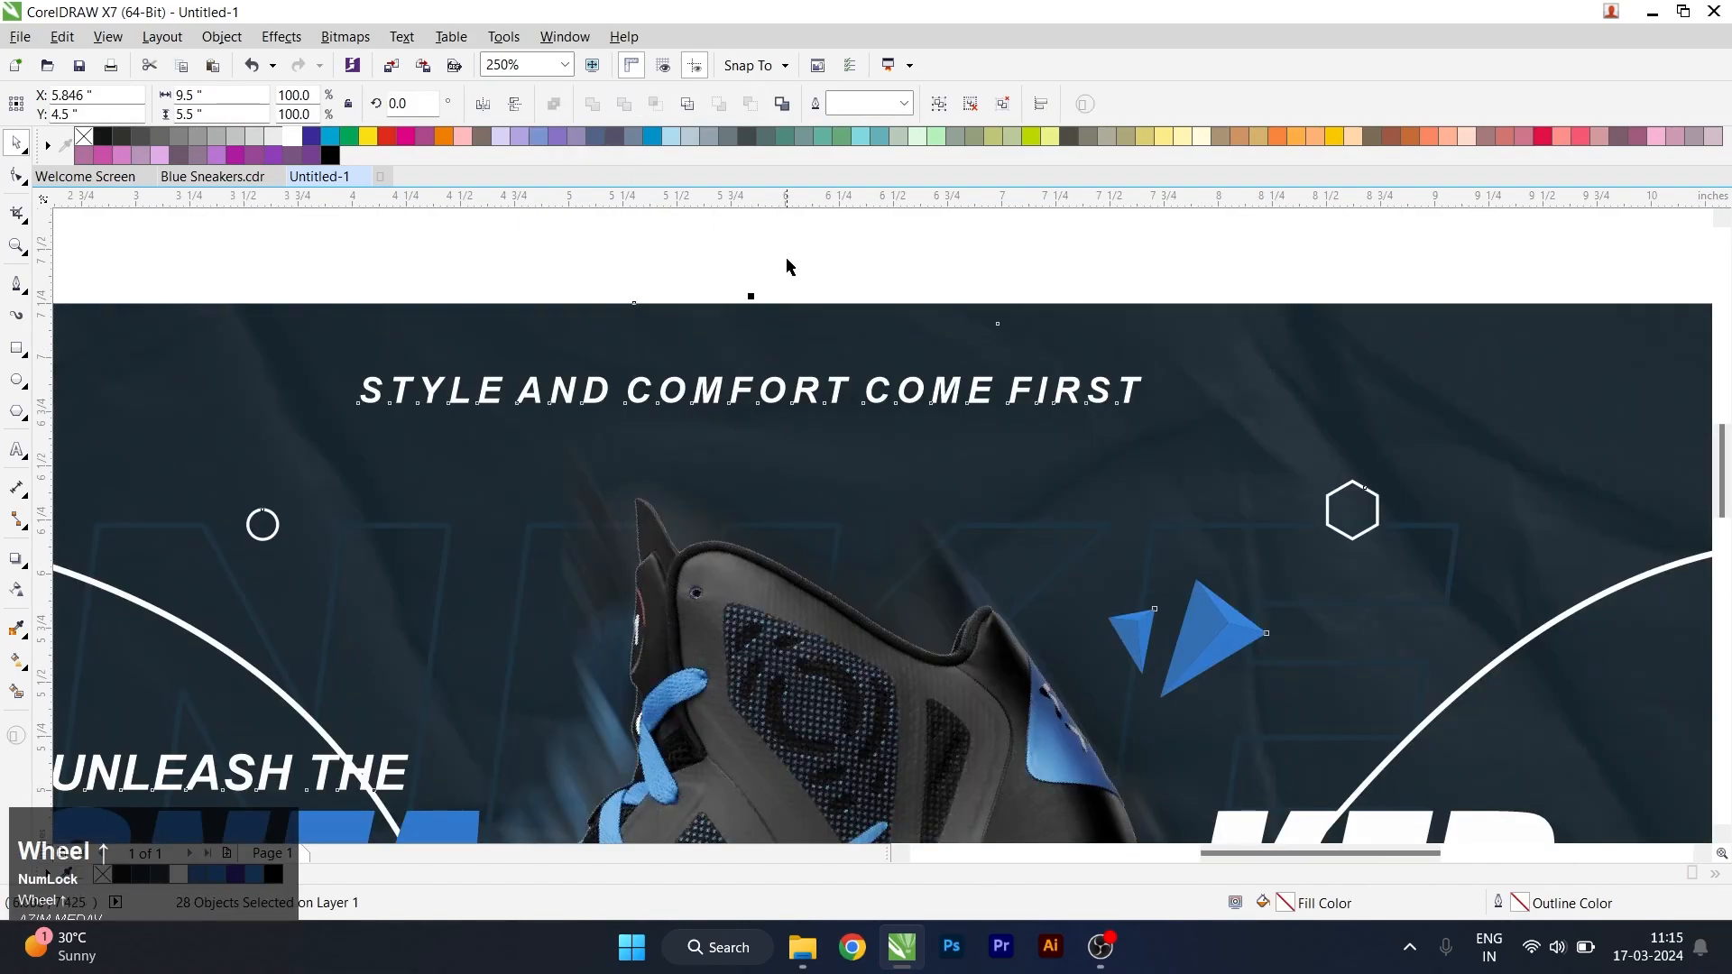
pyautogui.click(786, 269)
pyautogui.scroll(-2, 790, 306)
# - Convert all of the banner's objects into one bitmap at 900 dpi
pyautogui.moveTo(468, 282); pyautogui.dragTo(1114, 626)
pyautogui.click(345, 36)
pyautogui.click(406, 57)
pyautogui.click(902, 407)
pyautogui.click(849, 501)
pyautogui.click(794, 588)
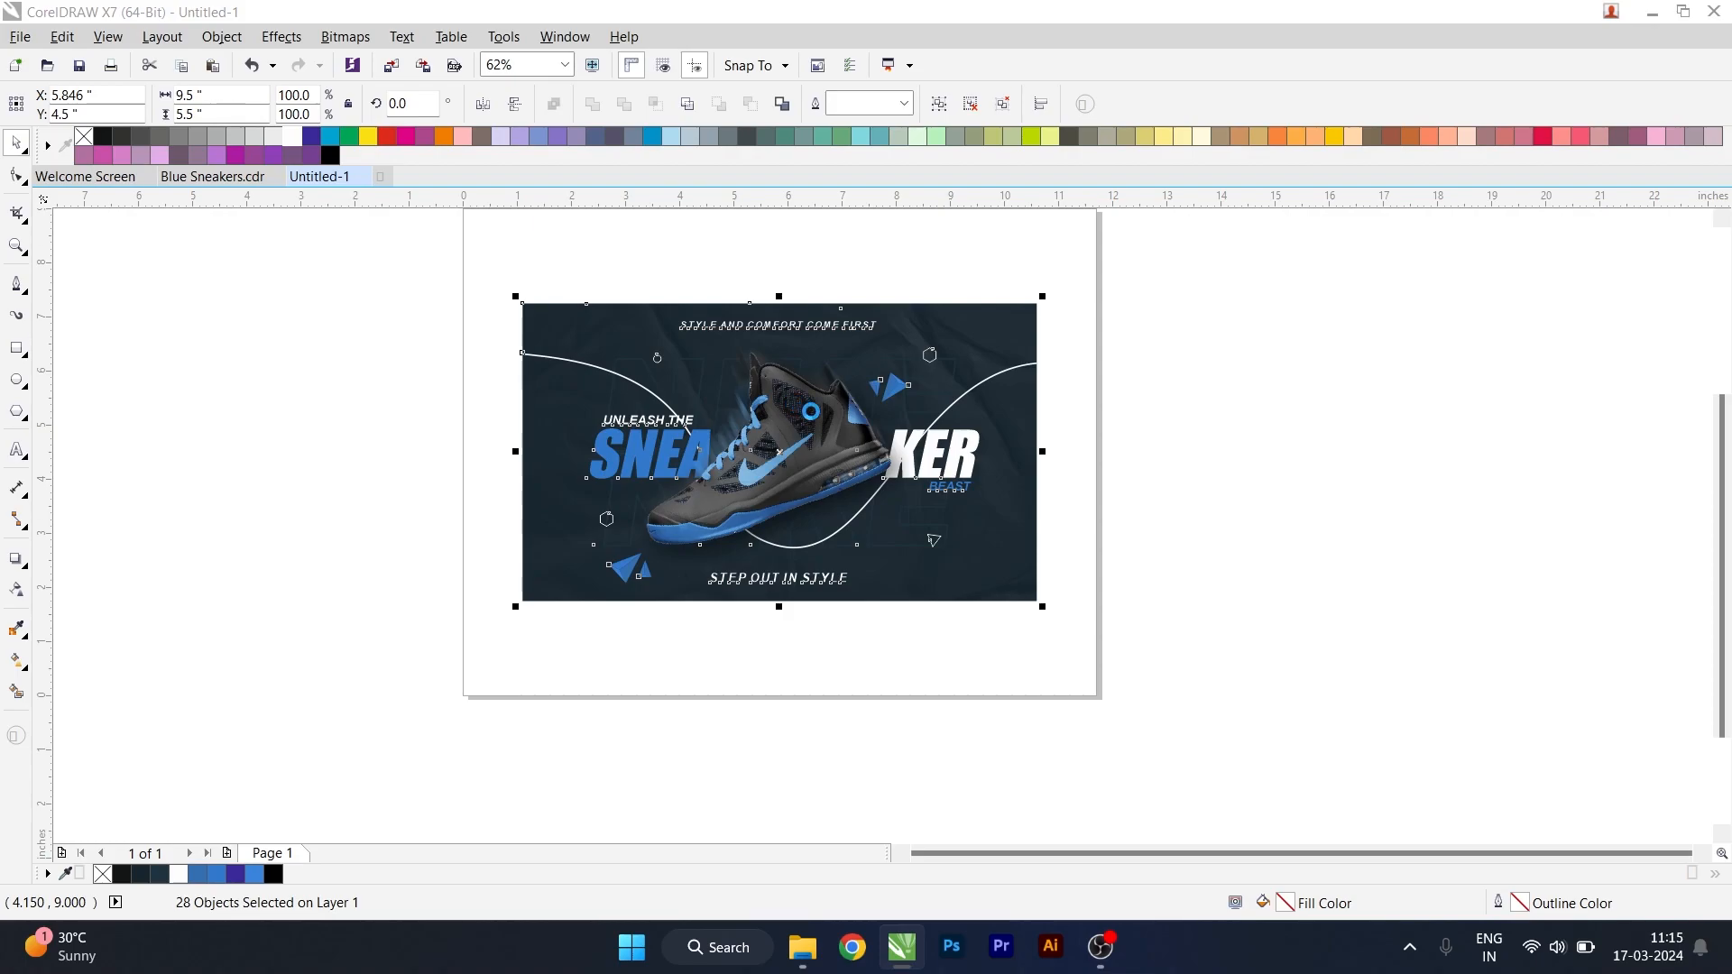
# - Adjust the banner bitmap in the Image Adjustment Lab with temperature 6,000, highlights 10, shadows -5 and midtones -5
pyautogui.moveTo(458, 264); pyautogui.dragTo(1150, 630)
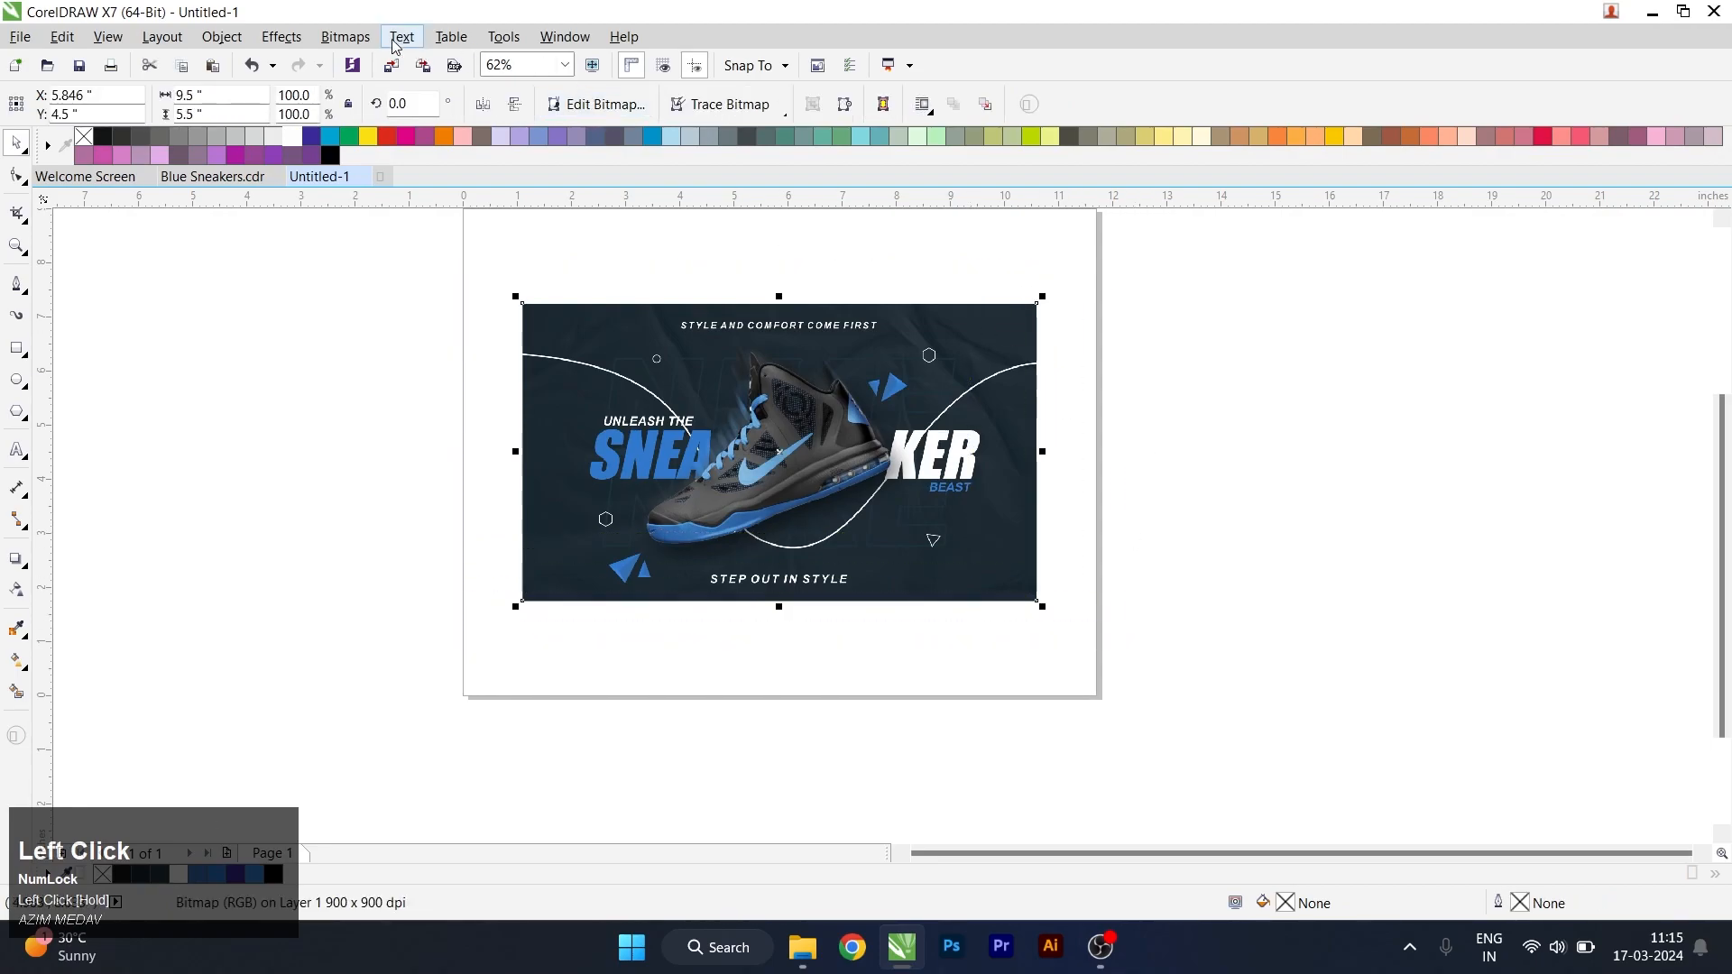
pyautogui.click(345, 36)
pyautogui.click(397, 112)
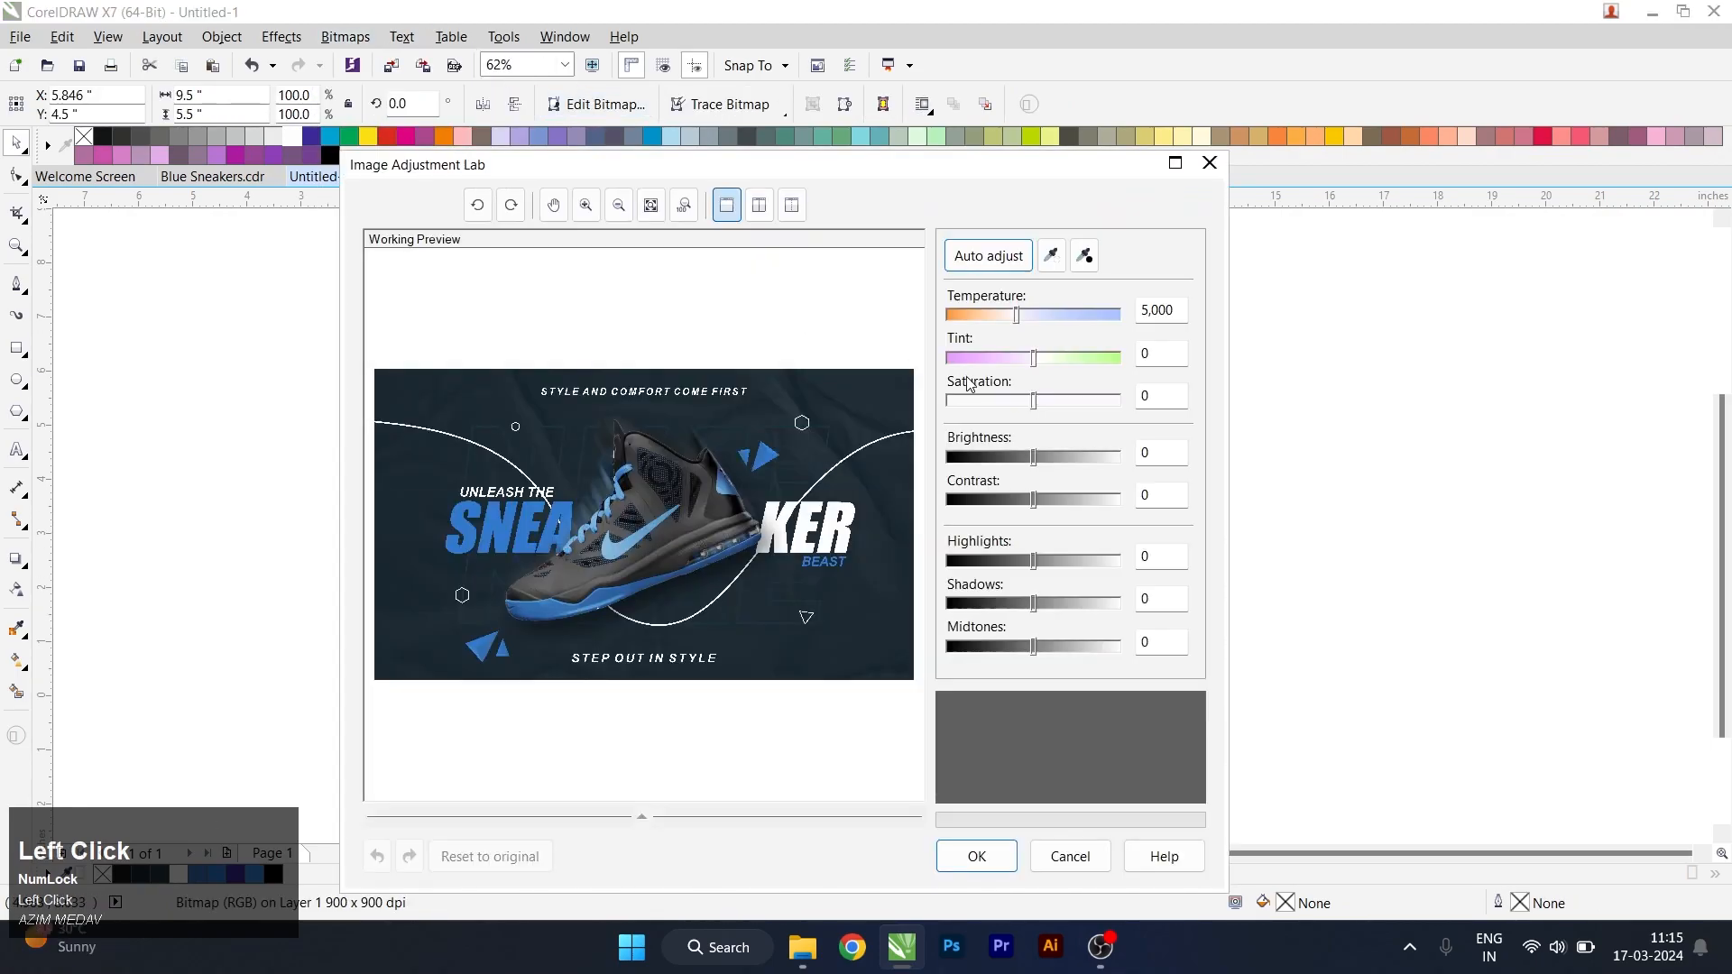
pyautogui.write('6')
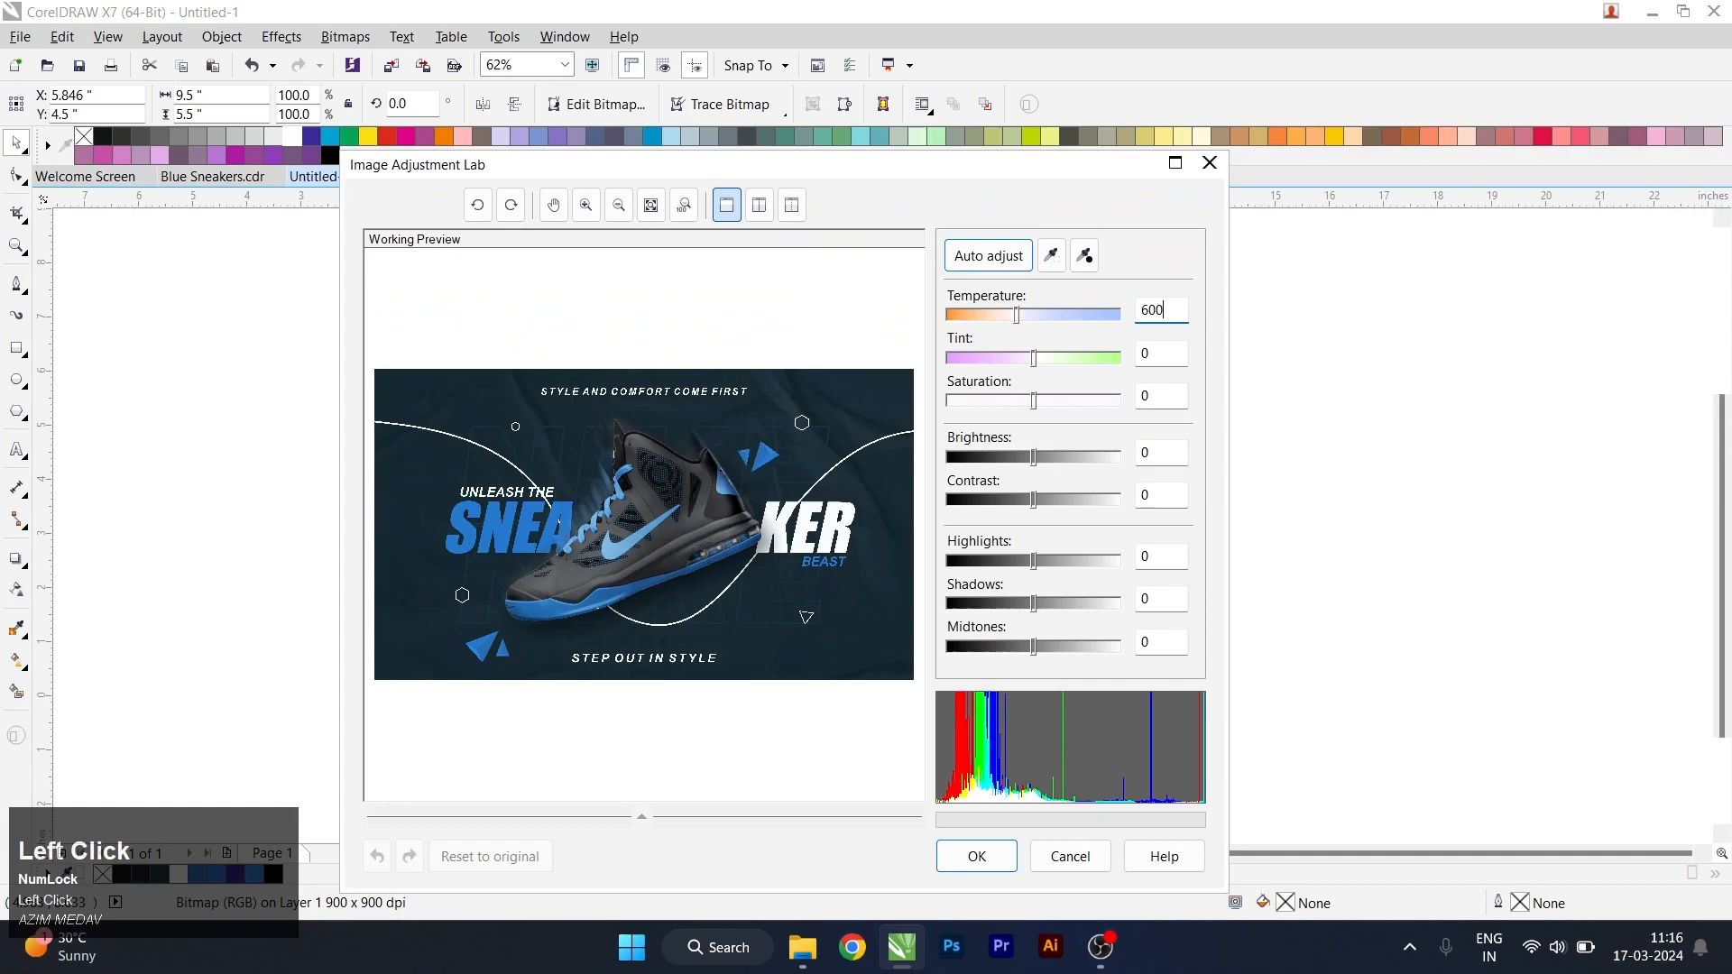
pyautogui.moveTo(1167, 557); pyautogui.dragTo(1134, 566)
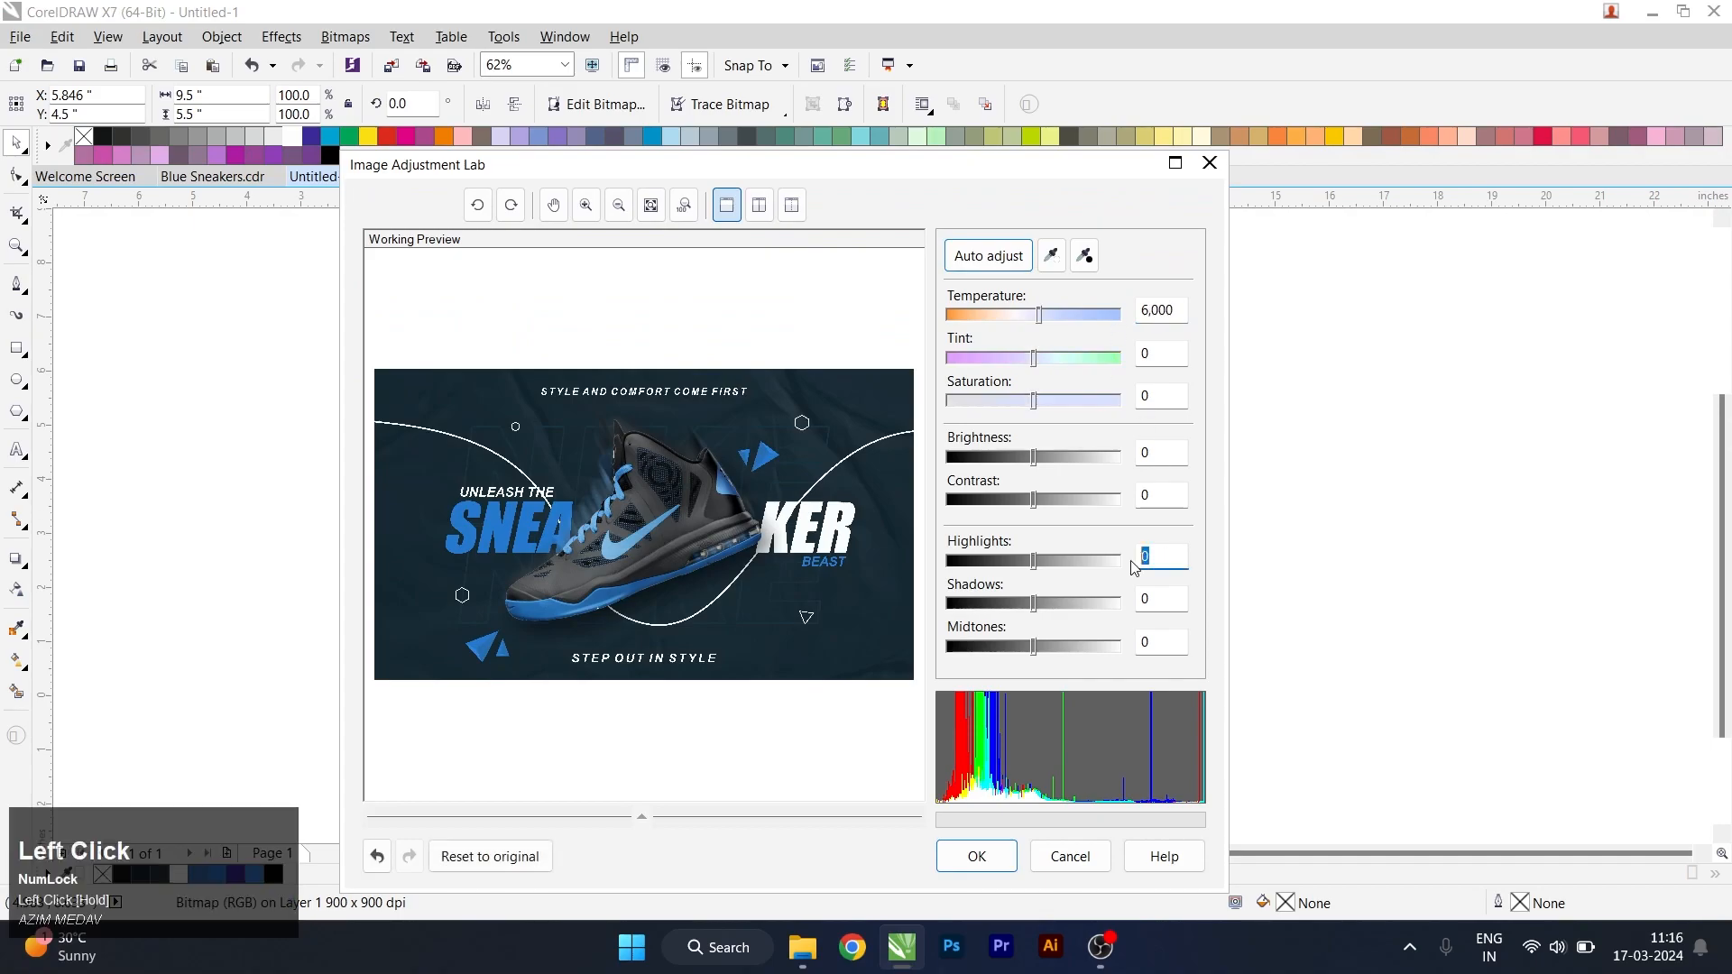
pyautogui.write('-5')
pyautogui.moveTo(1182, 637); pyautogui.dragTo(1128, 656)
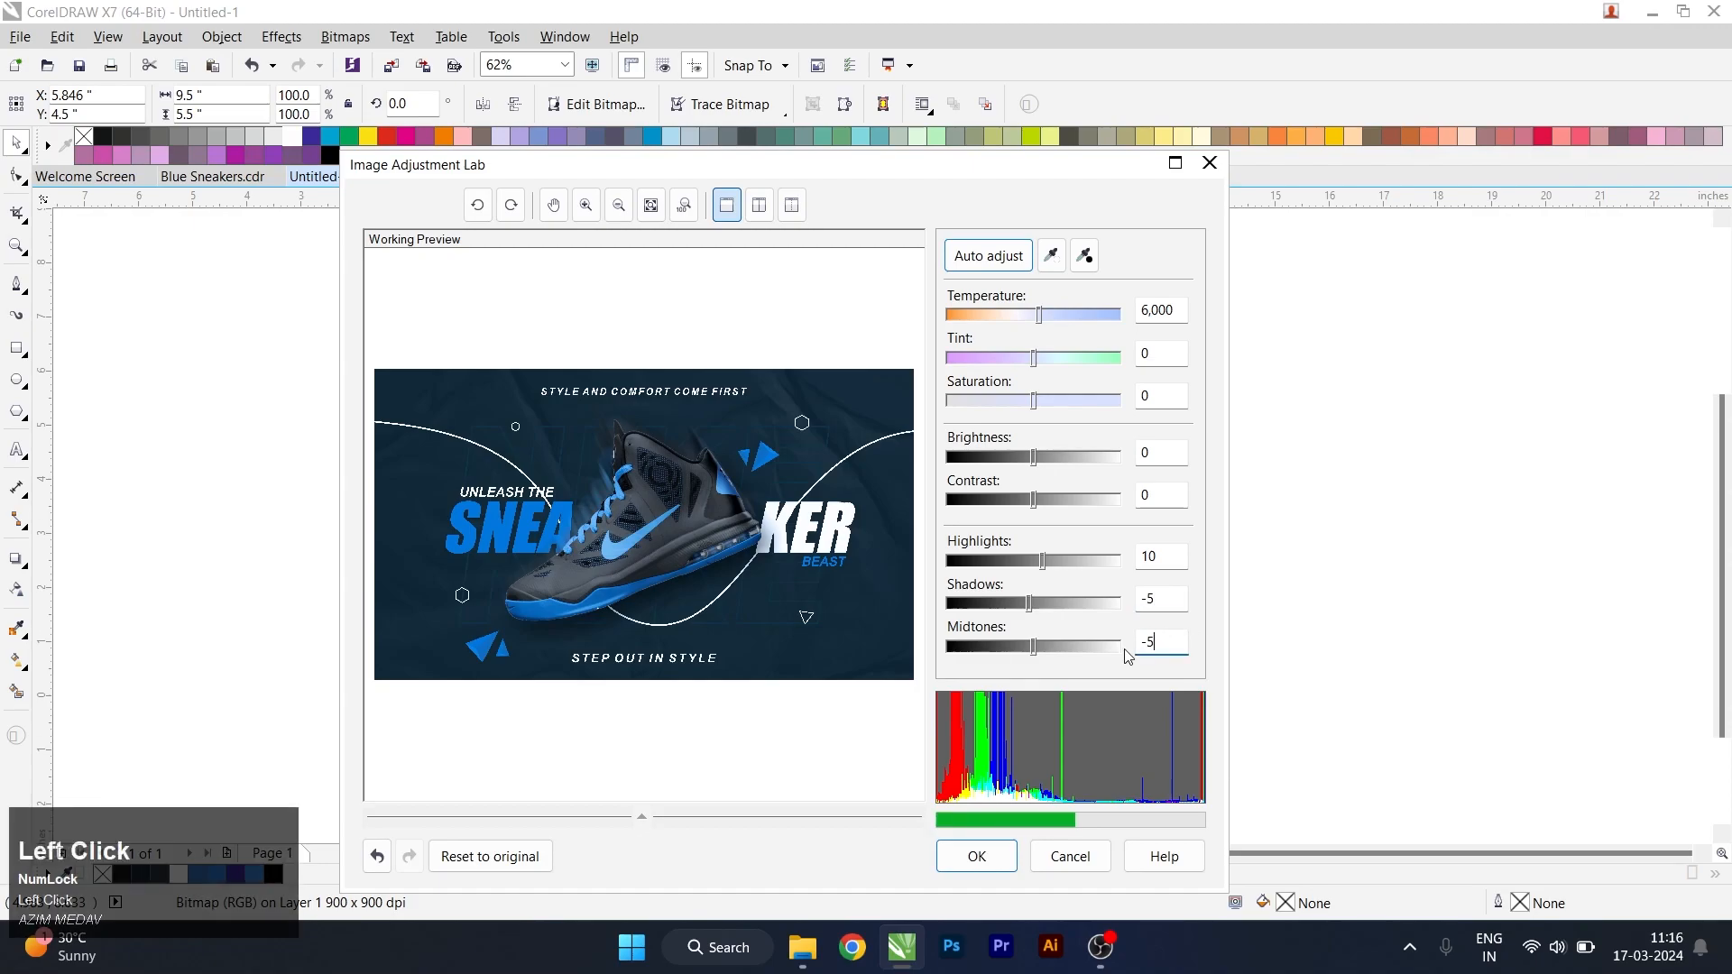
pyautogui.click(1010, 862)
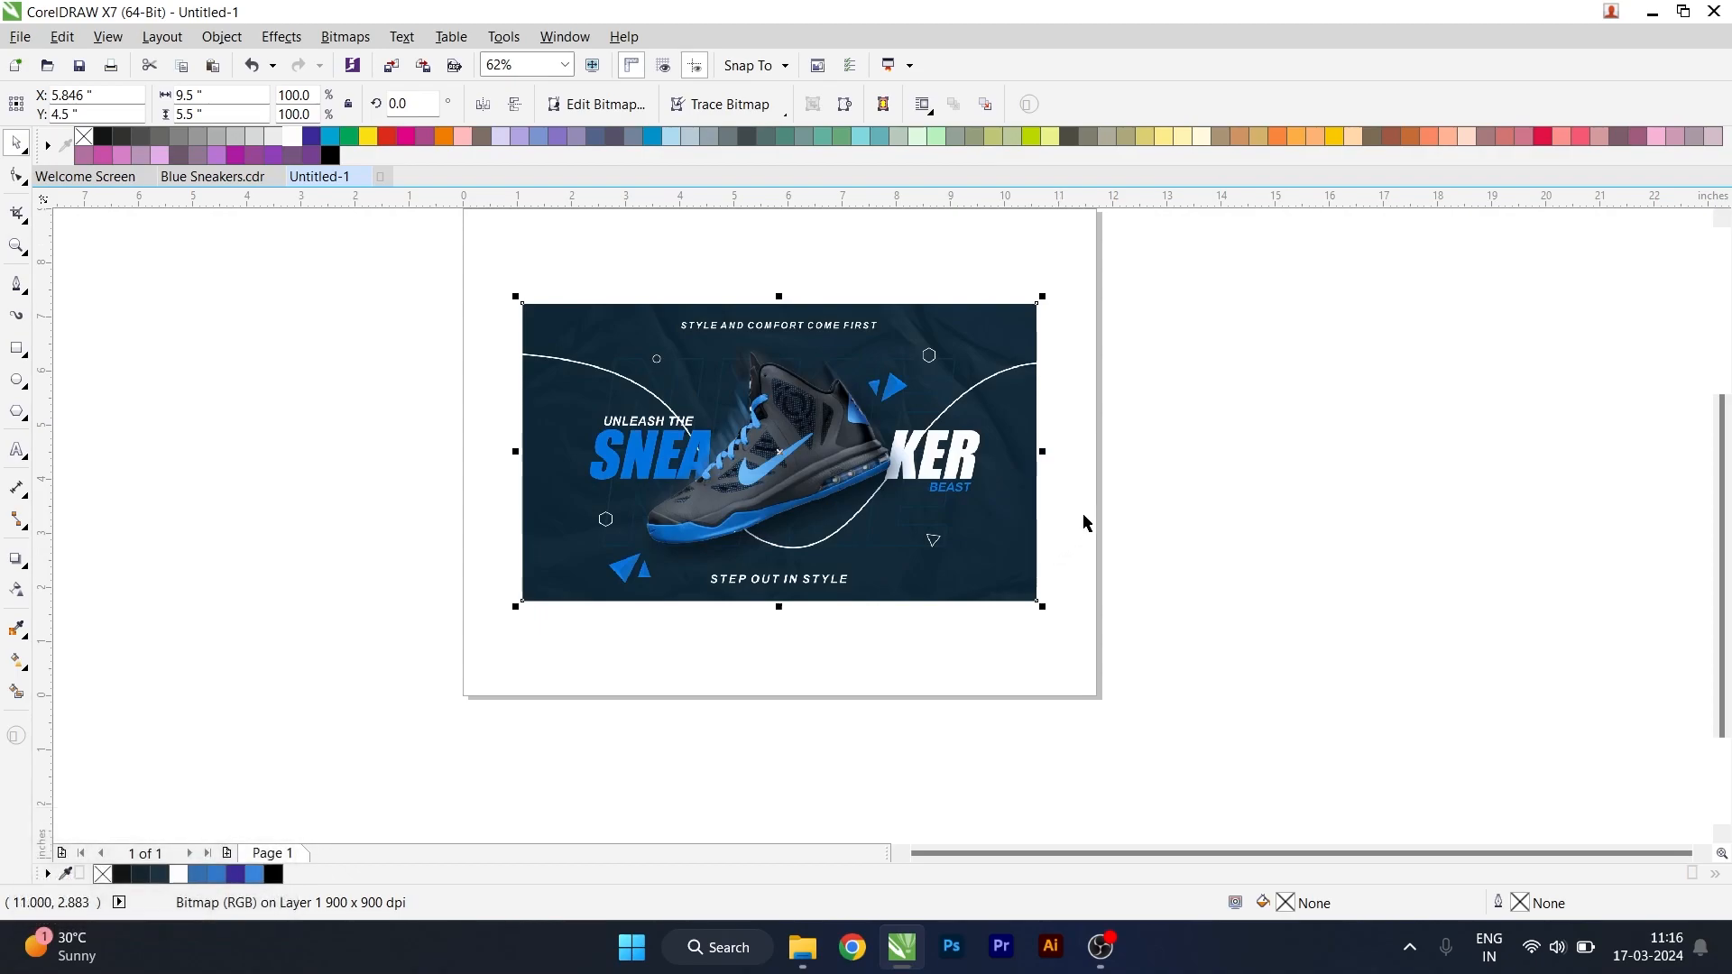
# - Deselect the banner and view the finished design up close
pyautogui.click(116, 321)
pyautogui.click(17, 245)
pyautogui.moveTo(514, 297); pyautogui.dragTo(1044, 607)
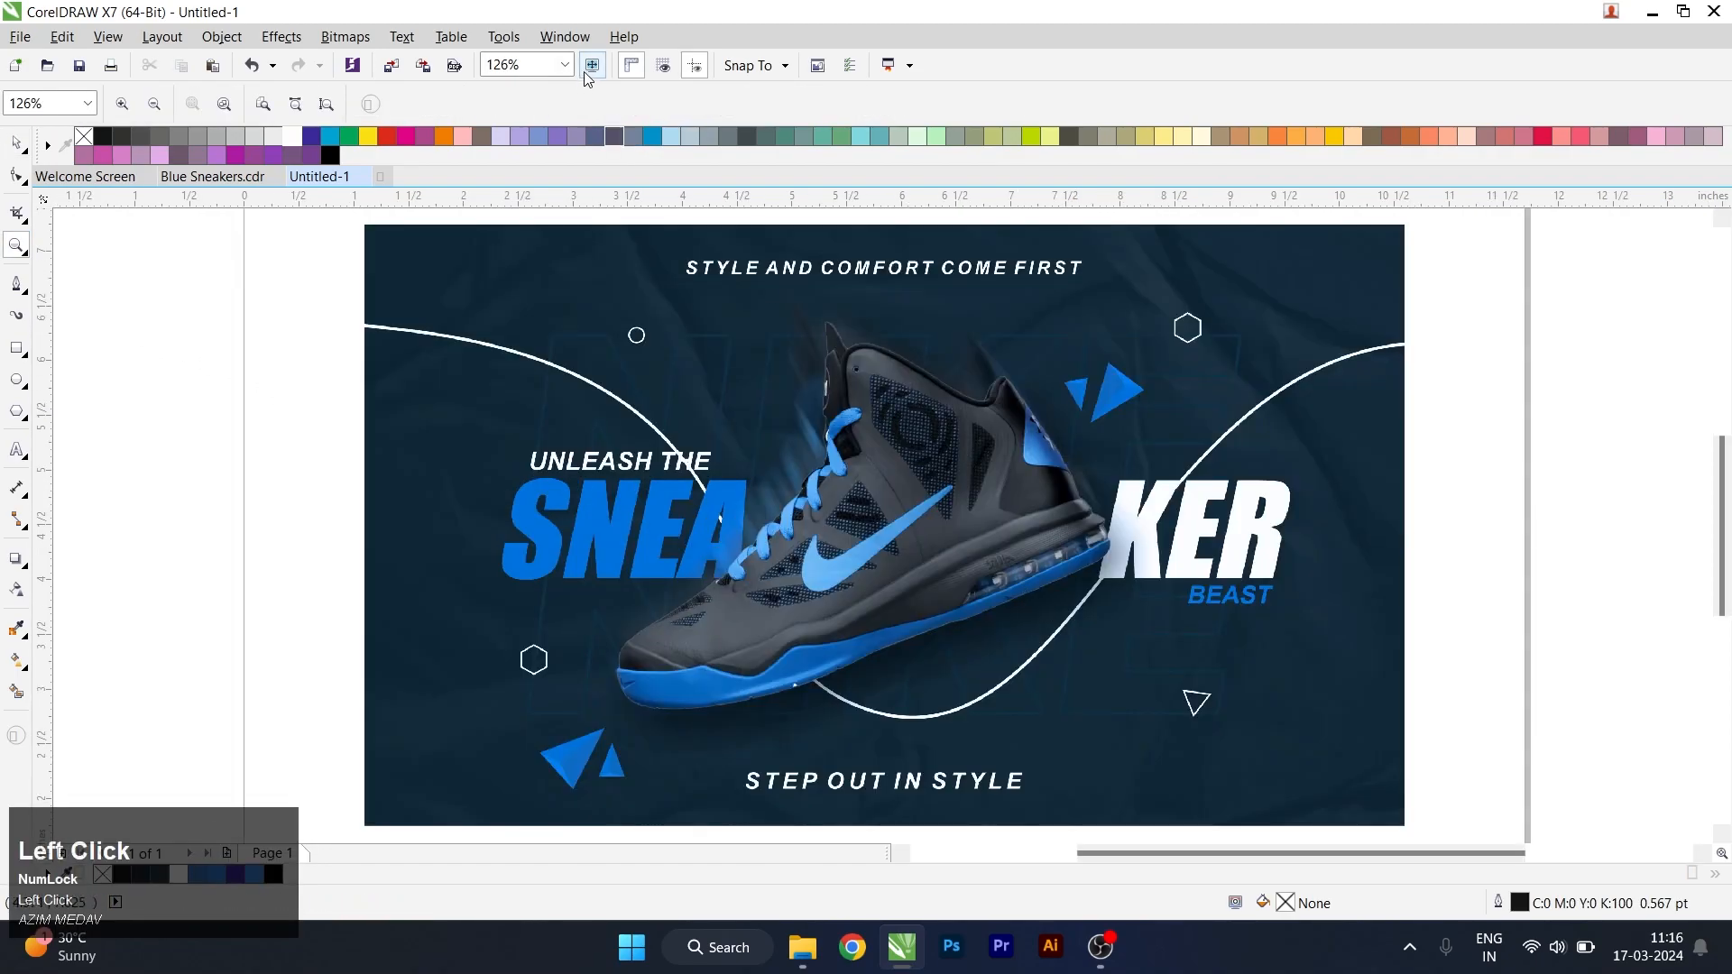